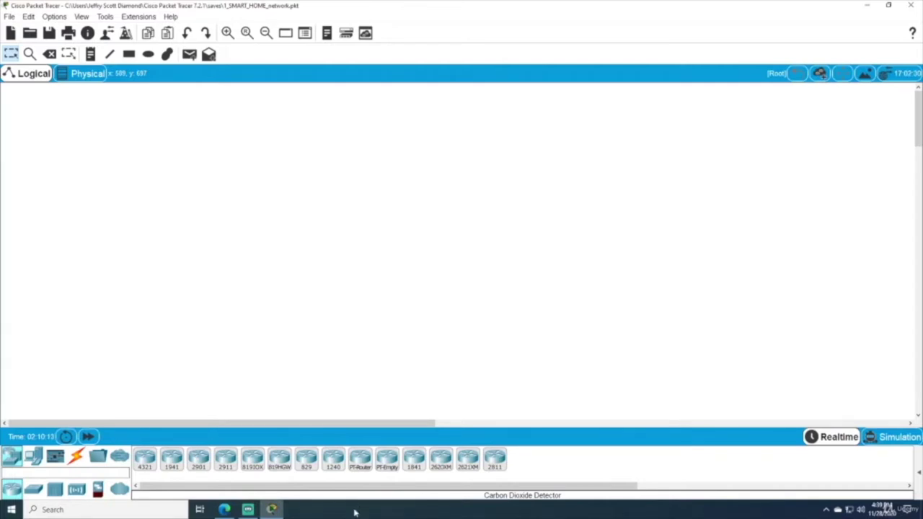
- Place two 4321 routers side by side in the workspace and line them up in one row
{"action": "left_click", "coordinate": [146, 460]}
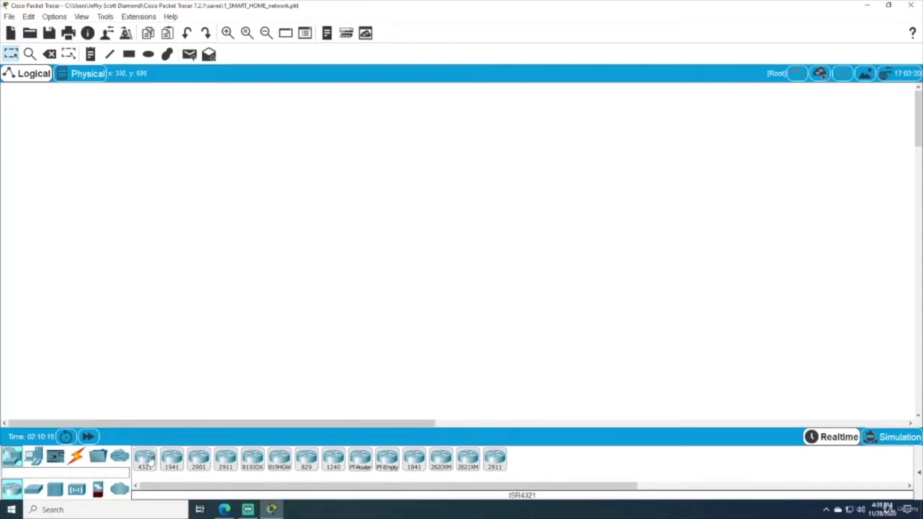
{"action": "left_click", "coordinate": [296, 218]}
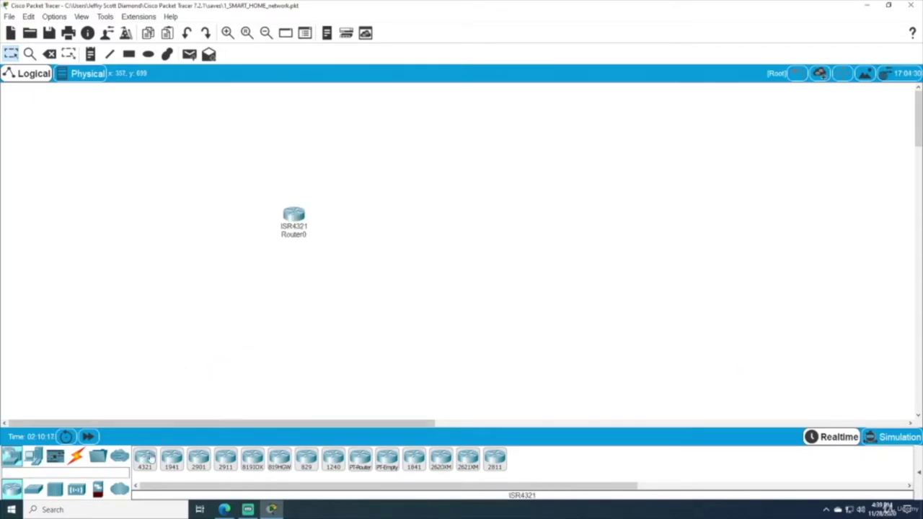
{"action": "left_click", "coordinate": [144, 462]}
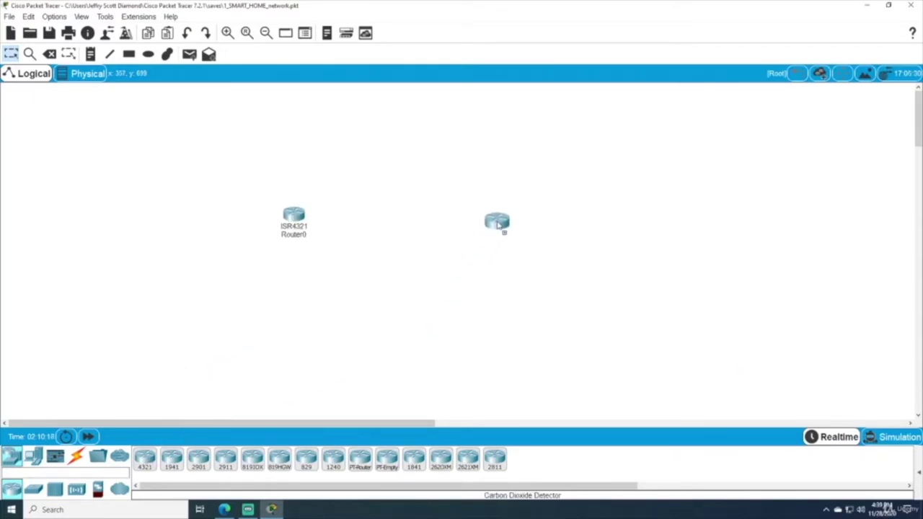
{"action": "left_click", "coordinate": [503, 225]}
{"action": "left_click_drag", "start_coordinate": [296, 218], "coordinate": [307, 228]}
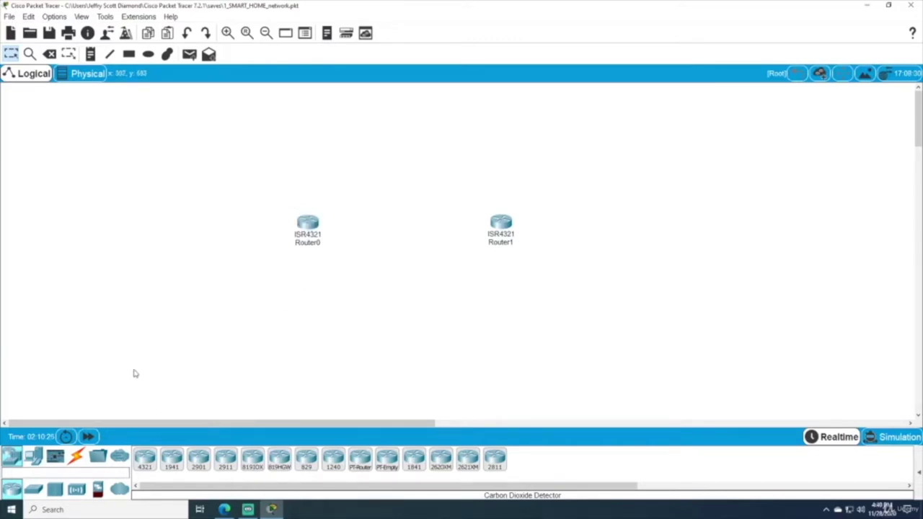
- Add three 2960 switches in the router row, one outside each router and one between them, and even out the router spacing
{"action": "left_click", "coordinate": [34, 491]}
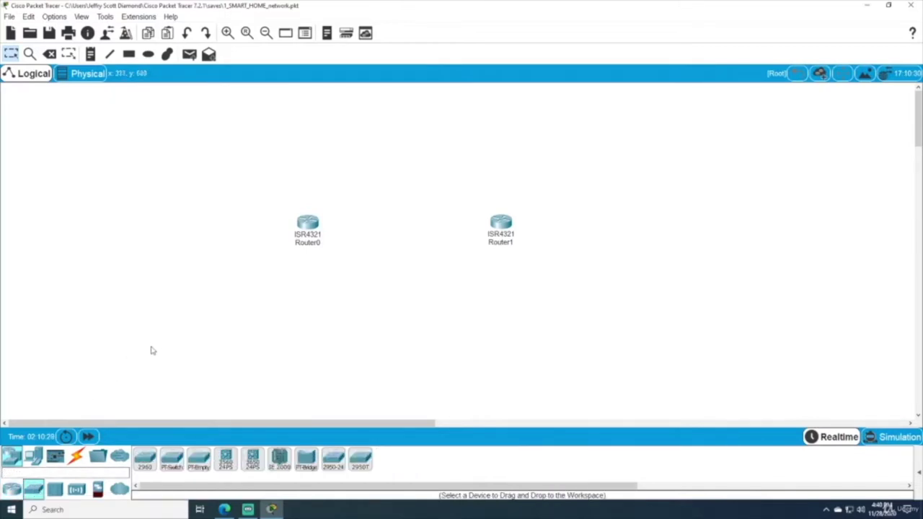
{"action": "left_click_drag", "start_coordinate": [144, 461], "coordinate": [232, 235]}
{"action": "left_click_drag", "start_coordinate": [145, 462], "coordinate": [408, 230]}
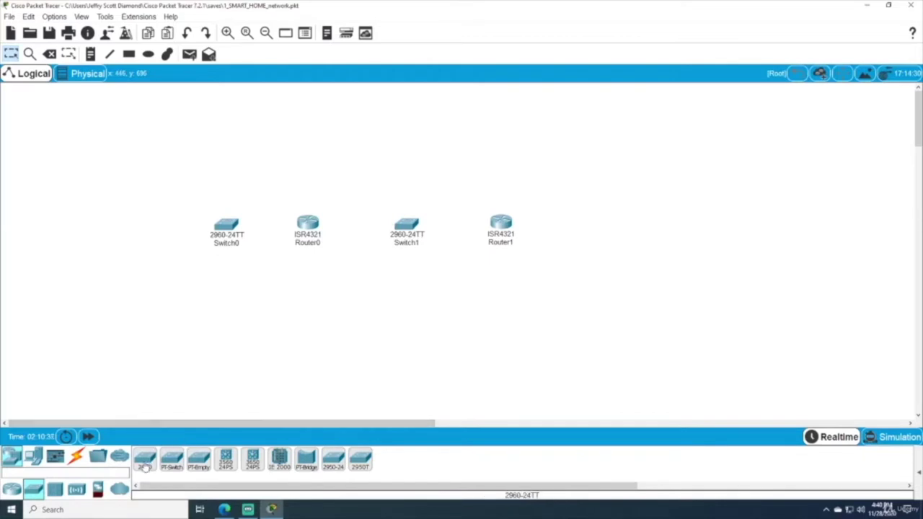
{"action": "left_click_drag", "start_coordinate": [144, 467], "coordinate": [590, 230]}
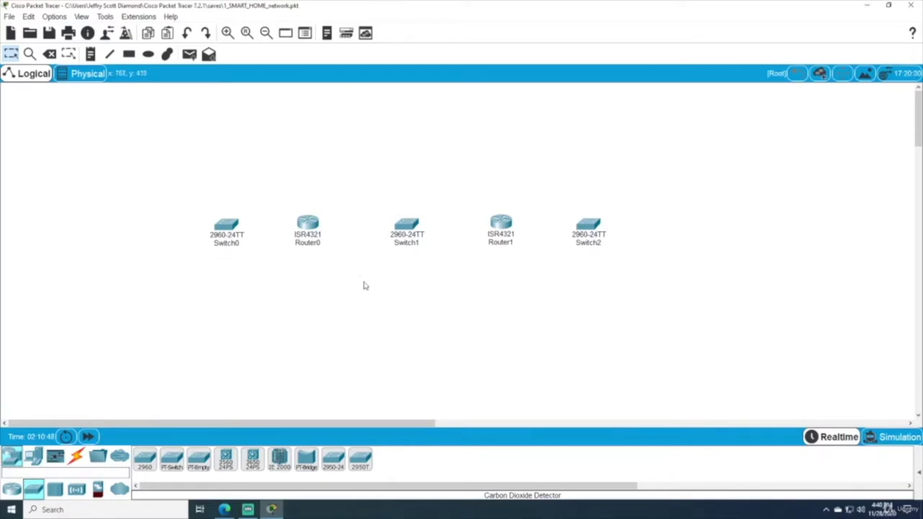
{"action": "left_click_drag", "start_coordinate": [310, 225], "coordinate": [317, 225]}
{"action": "left_click_drag", "start_coordinate": [495, 232], "coordinate": [491, 232]}
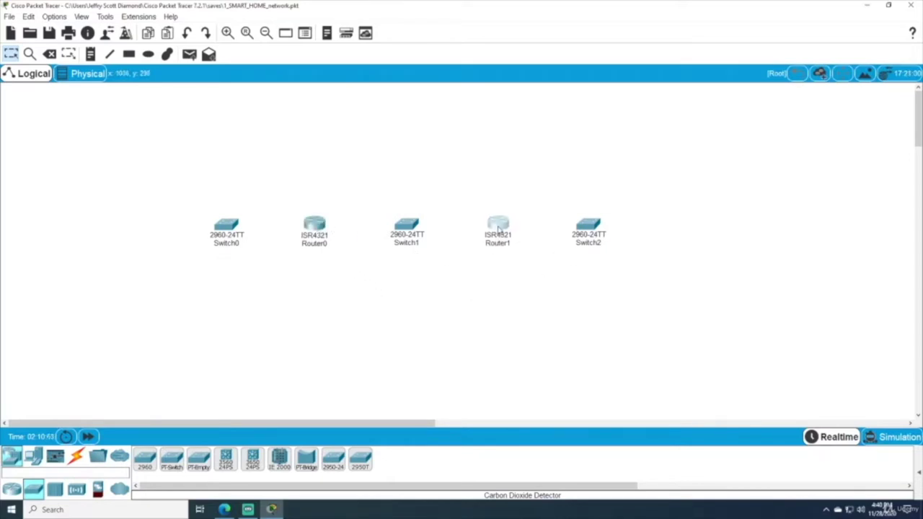
{"action": "left_click", "coordinate": [324, 309]}
- Connect Switch0 GigabitEthernet0/1 to Router0 GigabitEthernet0/0/0 with a copper straight-through cable
{"action": "left_click", "coordinate": [76, 456]}
{"action": "left_click", "coordinate": [199, 458]}
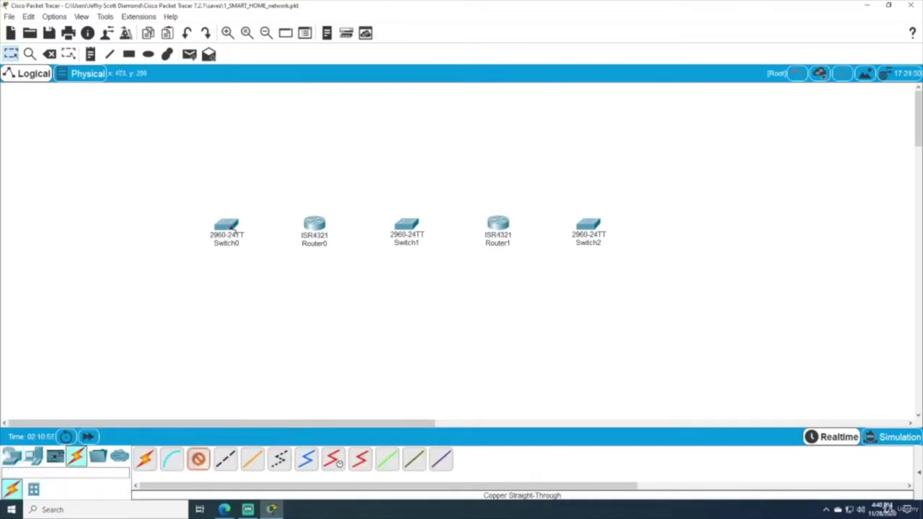
{"action": "left_click", "coordinate": [229, 228]}
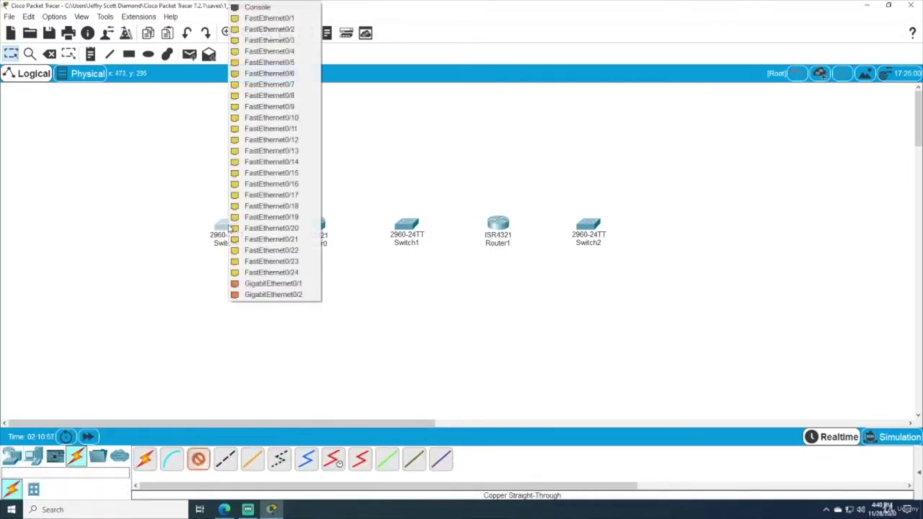
{"action": "left_click", "coordinate": [250, 283]}
{"action": "left_click", "coordinate": [313, 225]}
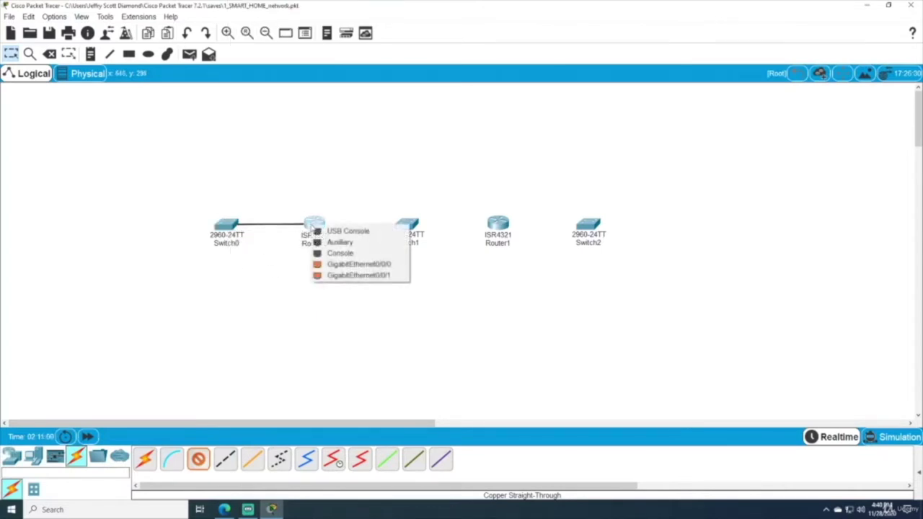
{"action": "left_click", "coordinate": [332, 265]}
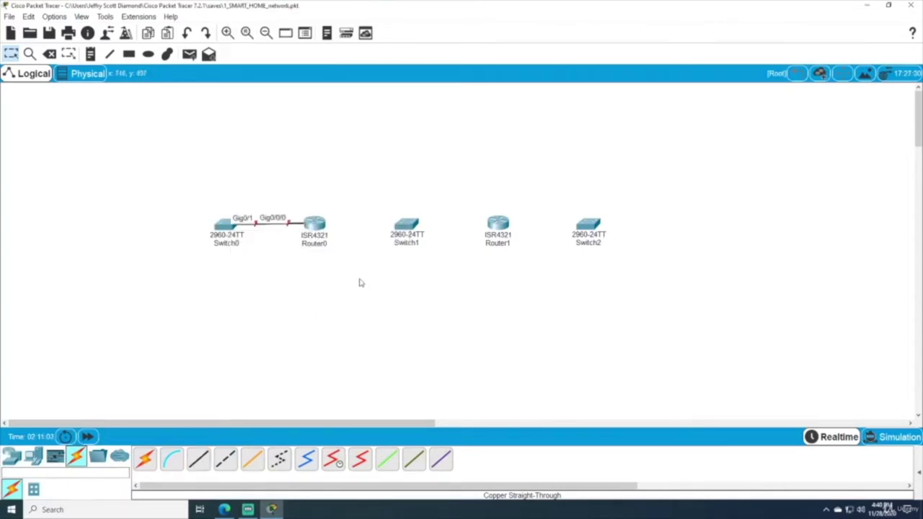
- Connect Router0 GigabitEthernet0/0/1 to Switch1 GigabitEthernet0/2 with a copper straight-through cable
{"action": "left_click", "coordinate": [200, 460]}
{"action": "left_click", "coordinate": [320, 227]}
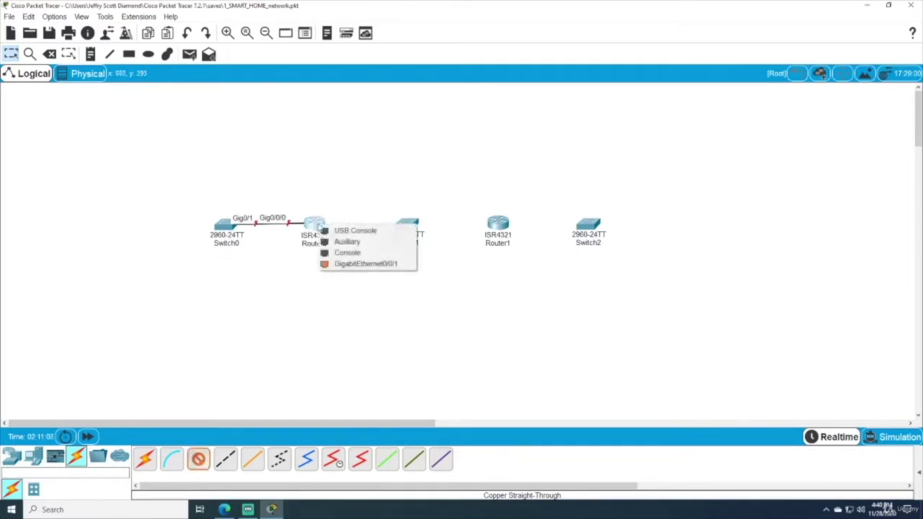
{"action": "left_click", "coordinate": [341, 264]}
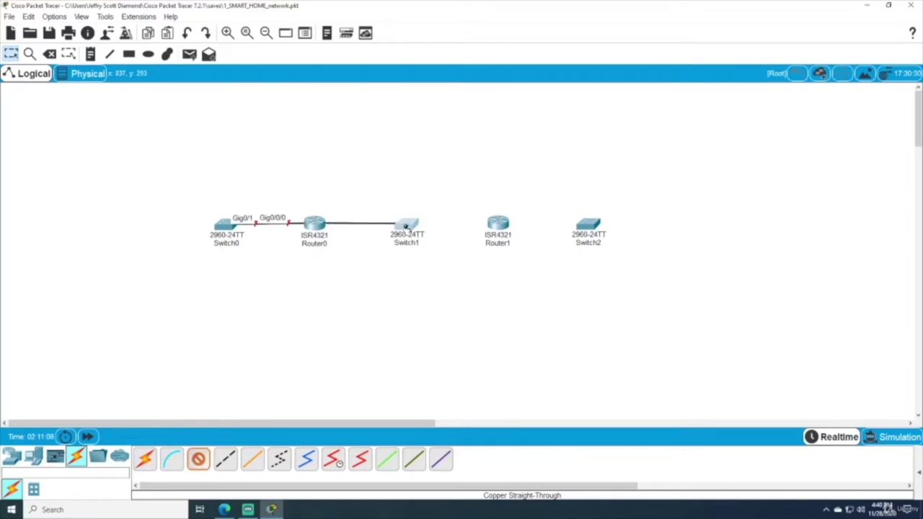
{"action": "left_click", "coordinate": [404, 228]}
{"action": "left_click", "coordinate": [430, 295]}
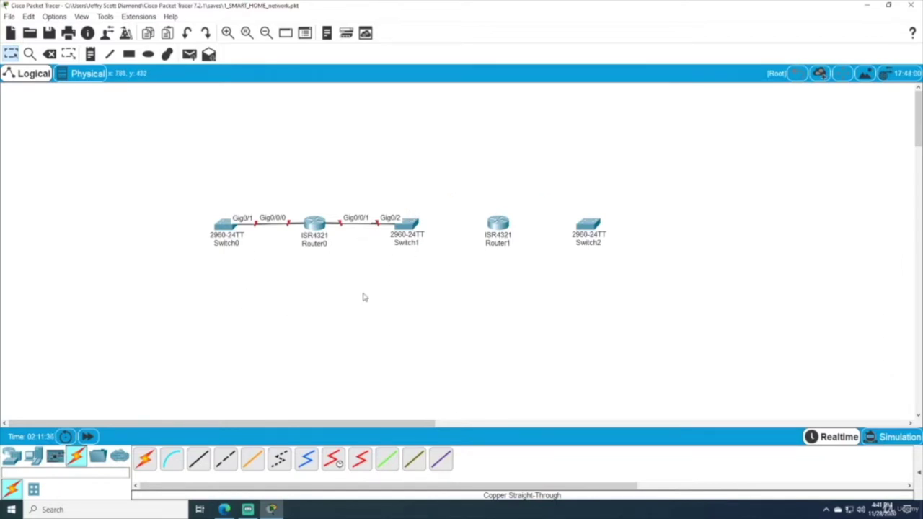
- Connect Switch1 GigabitEthernet0/1 to Router1 GigabitEthernet0/0/0 with a copper straight-through cable
{"action": "left_click", "coordinate": [199, 465]}
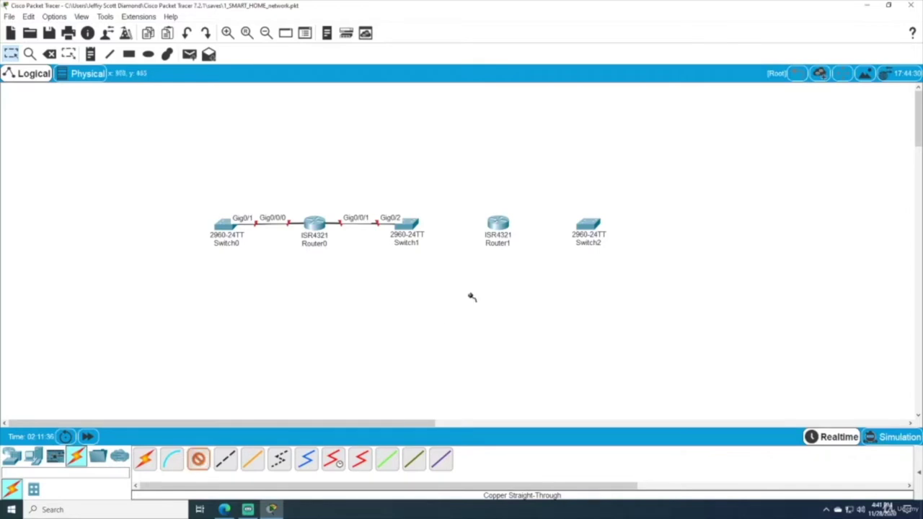
{"action": "left_click", "coordinate": [409, 227]}
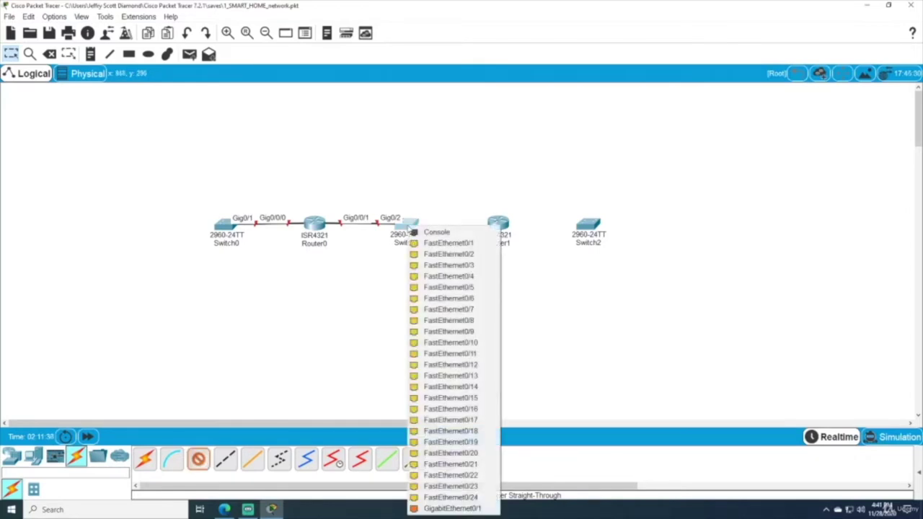
{"action": "left_click", "coordinate": [447, 505]}
{"action": "left_click", "coordinate": [495, 251]}
{"action": "left_click", "coordinate": [527, 264]}
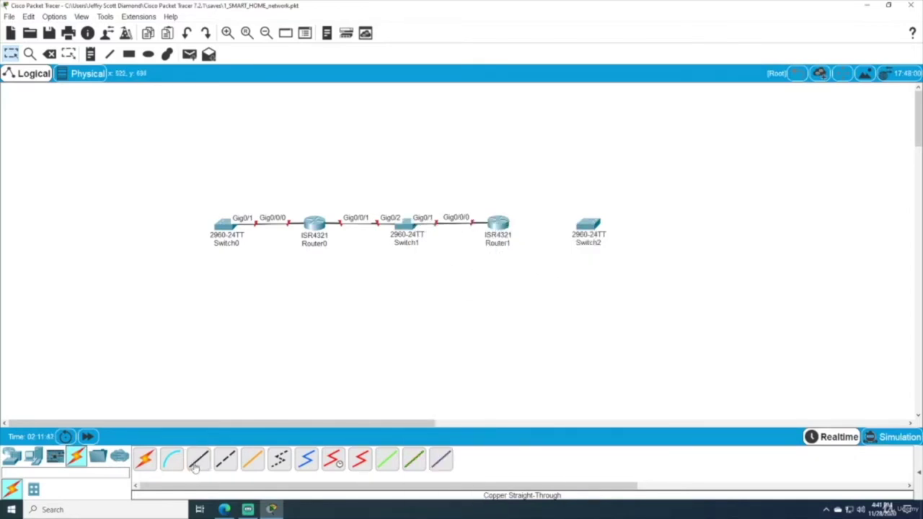
- Connect Router1 GigabitEthernet0/0/1 to Switch2 GigabitEthernet0/2 with a copper straight-through cable
{"action": "left_click", "coordinate": [499, 225]}
{"action": "left_click", "coordinate": [540, 247]}
{"action": "left_click", "coordinate": [588, 225]}
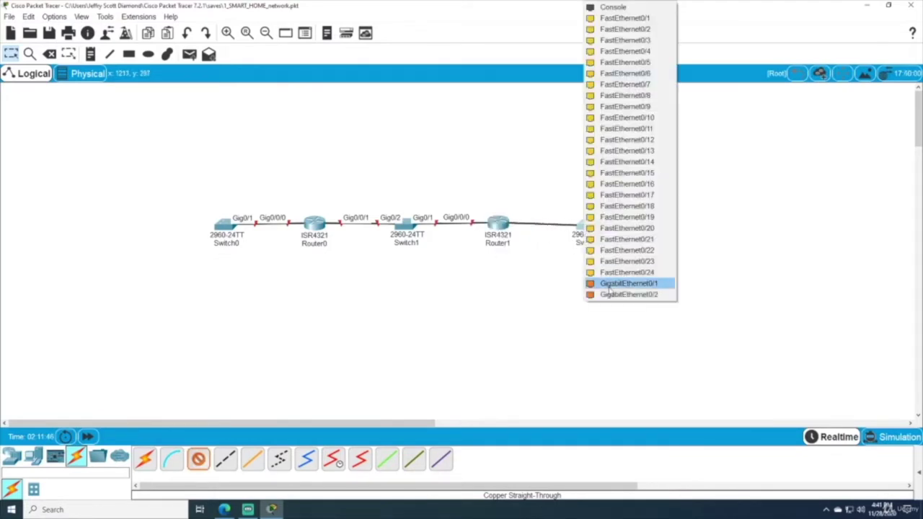
{"action": "left_click", "coordinate": [609, 289]}
- Spread the five connected routers and switches farther apart along their row so the port labels between them have room
{"action": "left_click_drag", "start_coordinate": [236, 234], "coordinate": [221, 232]}
{"action": "left_click_drag", "start_coordinate": [315, 227], "coordinate": [302, 227]}
{"action": "left_click_drag", "start_coordinate": [499, 227], "coordinate": [480, 228]}
{"action": "left_click_drag", "start_coordinate": [412, 229], "coordinate": [404, 229]}
{"action": "mouse_move", "coordinate": [593, 227]}
{"action": "left_mouse_down"}
{"action": "mouse_move", "coordinate": [583, 228]}
{"action": "mouse_move", "coordinate": [606, 228]}
{"action": "left_mouse_up"}
{"action": "left_click_drag", "start_coordinate": [209, 229], "coordinate": [189, 226]}
{"action": "left_click_drag", "start_coordinate": [303, 231], "coordinate": [300, 231]}
{"action": "left_click_drag", "start_coordinate": [197, 228], "coordinate": [189, 227]}
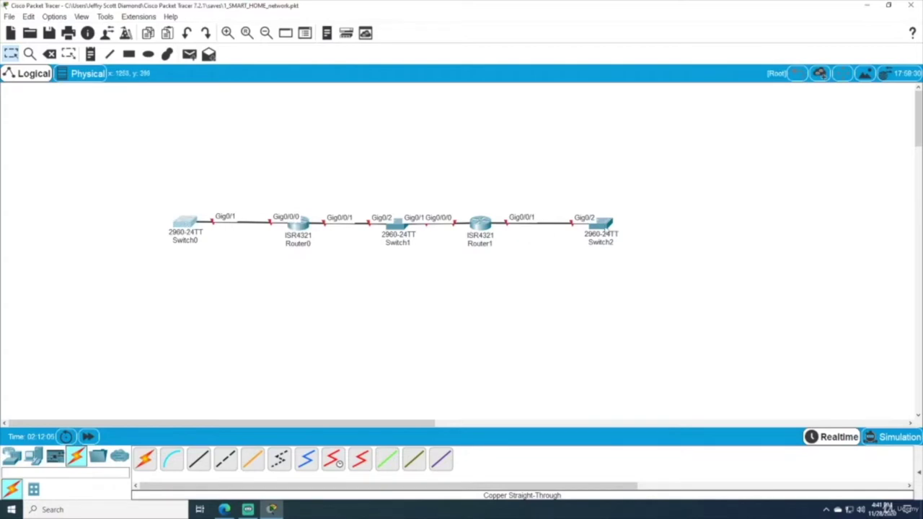
{"action": "left_click_drag", "start_coordinate": [603, 224], "coordinate": [628, 222]}
{"action": "left_click_drag", "start_coordinate": [479, 234], "coordinate": [508, 235]}
{"action": "left_click_drag", "start_coordinate": [397, 227], "coordinate": [402, 228]}
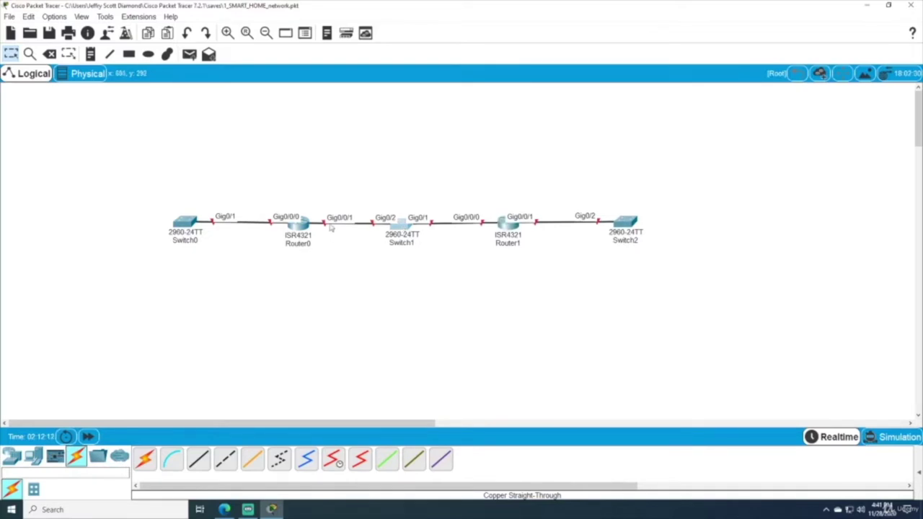
{"action": "left_click_drag", "start_coordinate": [296, 230], "coordinate": [288, 229]}
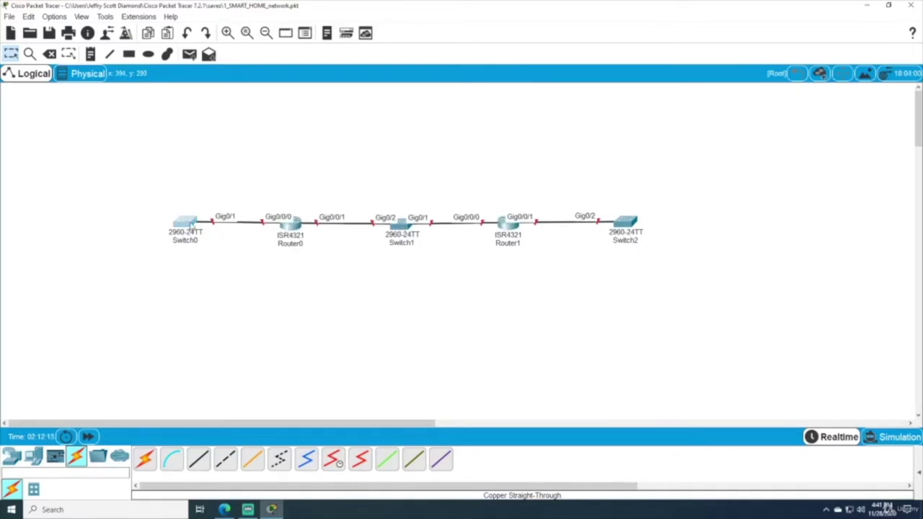
{"action": "left_click_drag", "start_coordinate": [190, 224], "coordinate": [192, 226]}
{"action": "left_click", "coordinate": [353, 283]}
- Select the whole row of routers and switches and shift it slightly to the right as a group
{"action": "left_click_drag", "start_coordinate": [124, 173], "coordinate": [707, 314]}
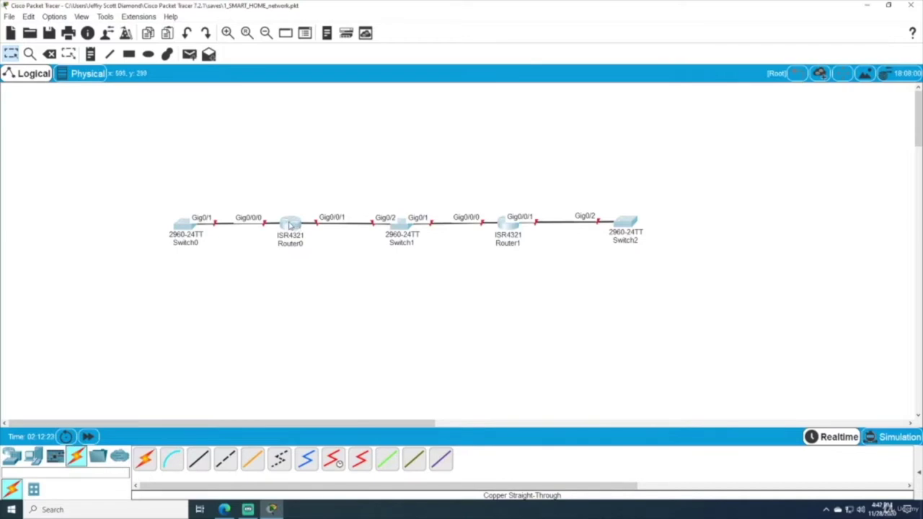
{"action": "left_click_drag", "start_coordinate": [291, 226], "coordinate": [323, 229]}
{"action": "left_click", "coordinate": [360, 310]}
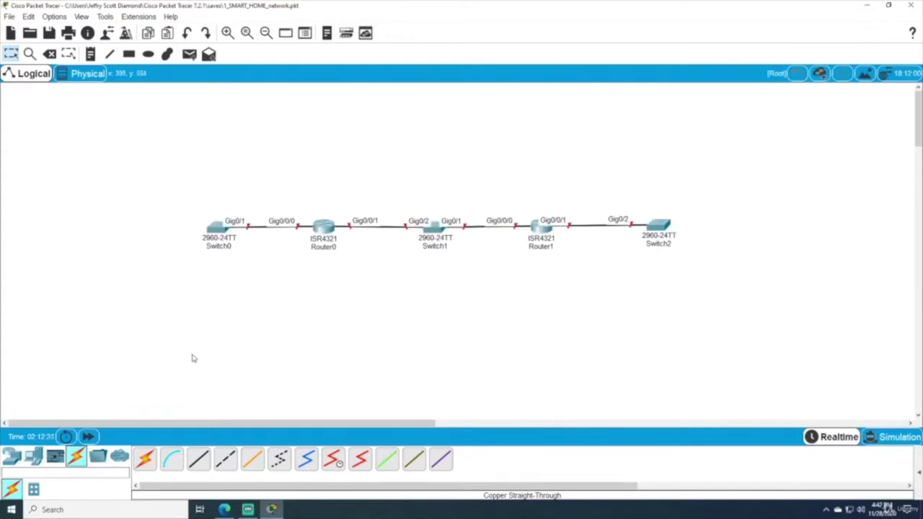
- Place three PCs in the workspace: one below Switch0, one above Switch1 and one below Switch2
{"action": "left_click", "coordinate": [33, 457]}
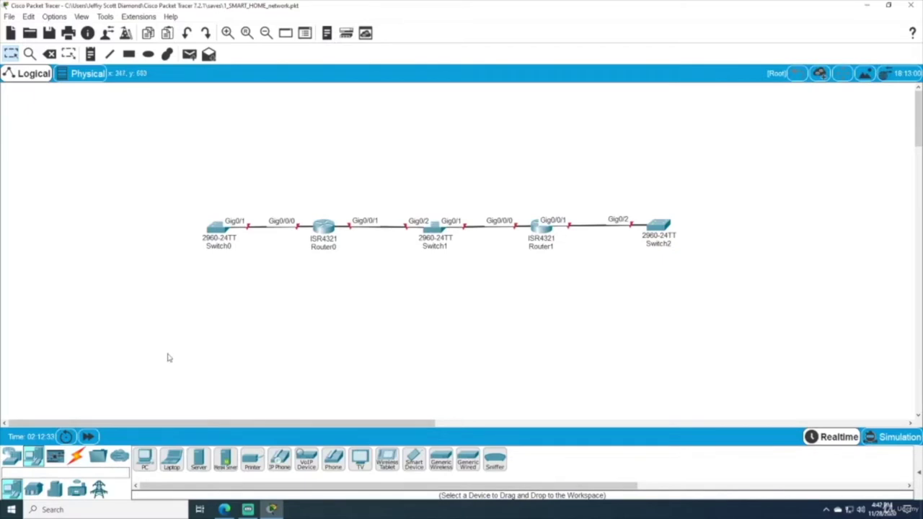
{"action": "left_click", "coordinate": [144, 460]}
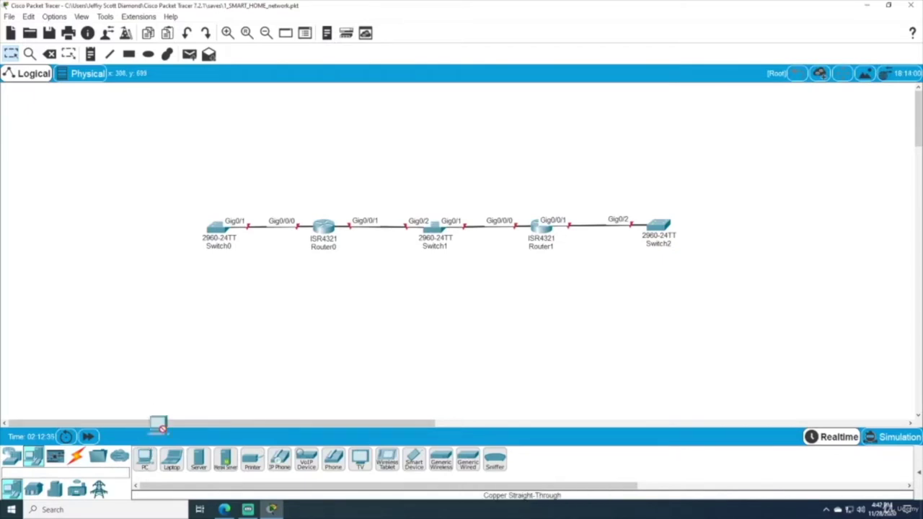
{"action": "left_click", "coordinate": [245, 344]}
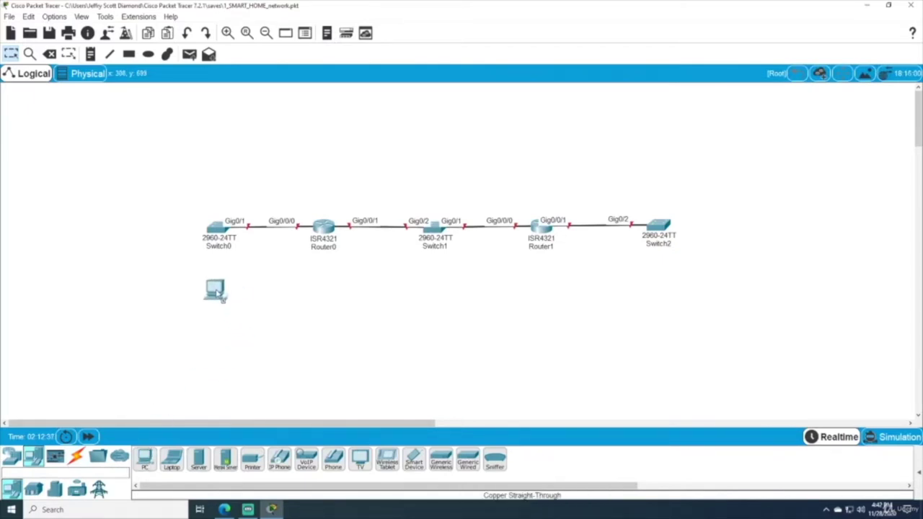
{"action": "left_click", "coordinate": [224, 299]}
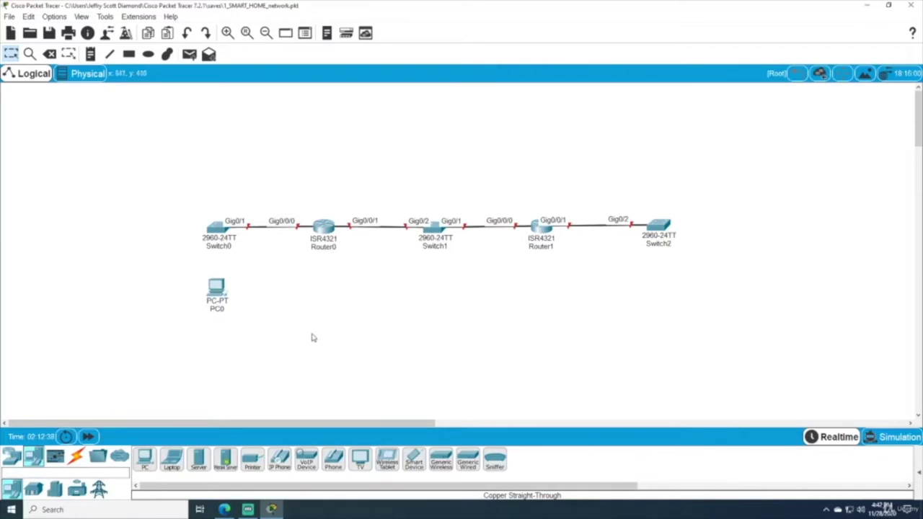
{"action": "left_click", "coordinate": [150, 454]}
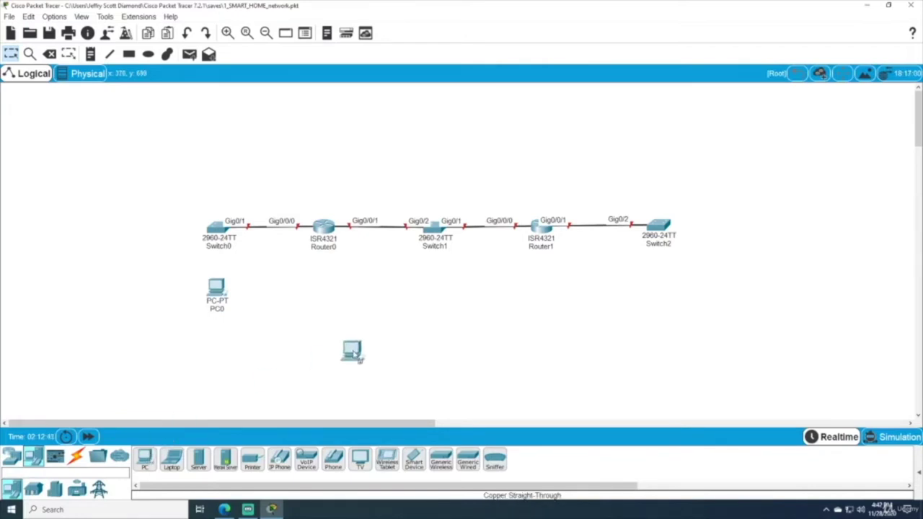
{"action": "left_click", "coordinate": [441, 178]}
{"action": "left_click", "coordinate": [150, 456]}
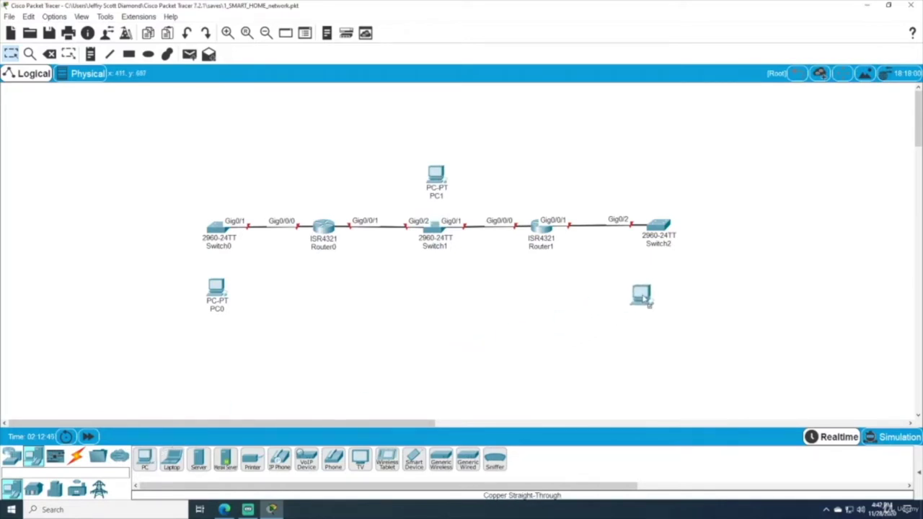
{"action": "left_click", "coordinate": [661, 295]}
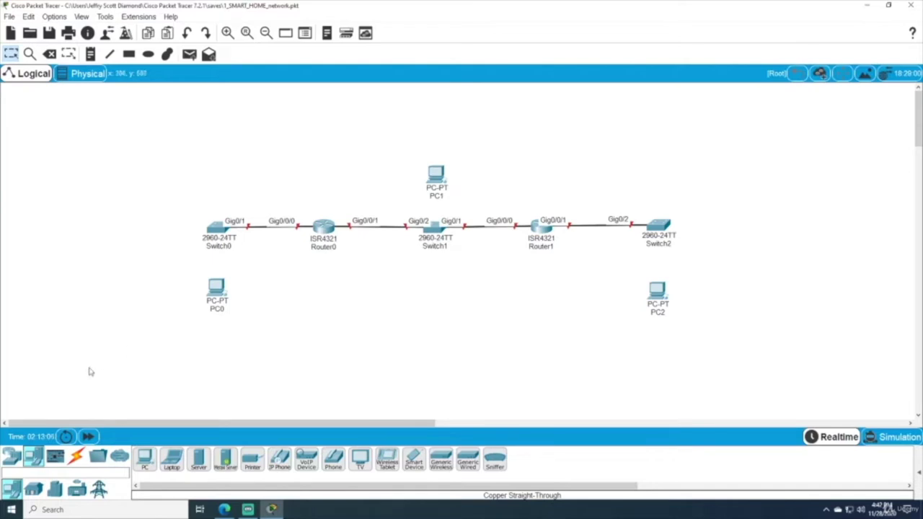
- Connect PC0 FastEthernet0 to Switch0 FastEthernet0/2 with a copper straight-through cable and move PC0 farther below the switch
{"action": "left_click", "coordinate": [77, 457]}
{"action": "left_click", "coordinate": [199, 459]}
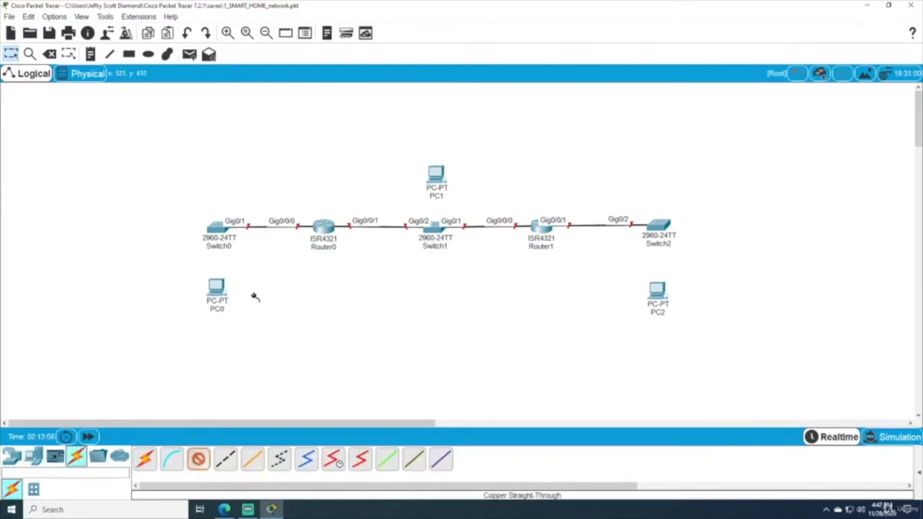
{"action": "left_click", "coordinate": [220, 287]}
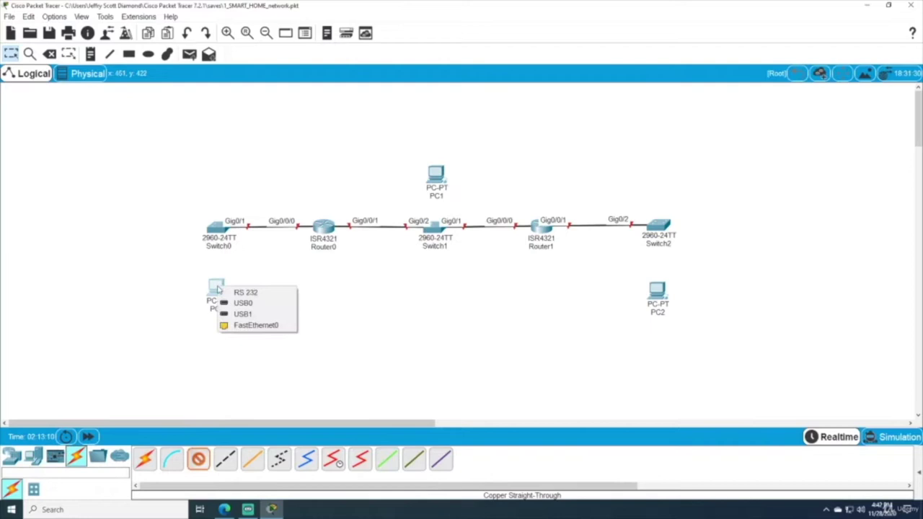
{"action": "left_click", "coordinate": [238, 325]}
{"action": "left_click", "coordinate": [216, 228]}
{"action": "left_click", "coordinate": [249, 261]}
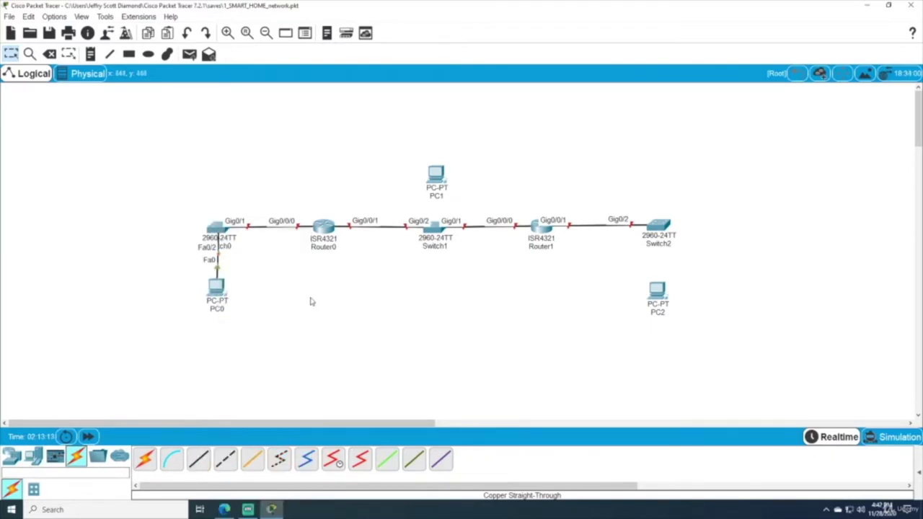
{"action": "left_click_drag", "start_coordinate": [216, 288], "coordinate": [218, 313]}
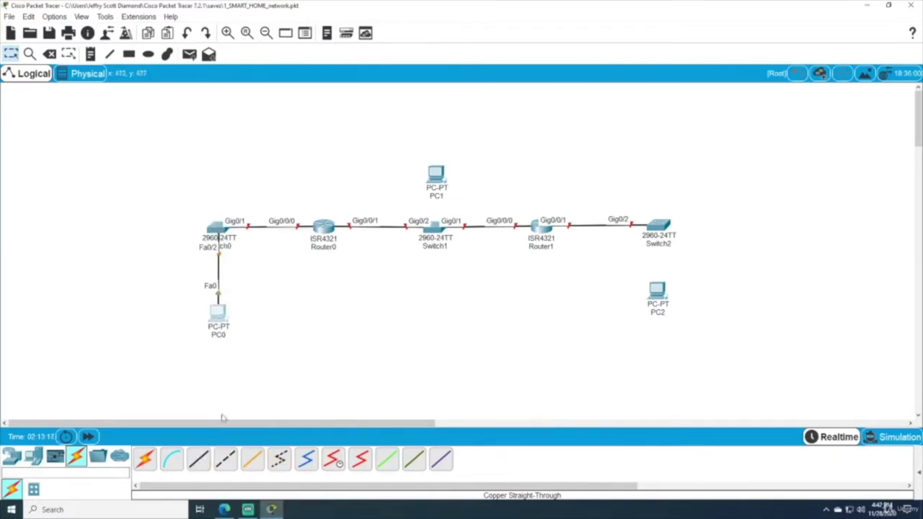
- Connect PC2 FastEthernet0 to Switch2 FastEthernet0/3 with a copper straight-through cable and move PC2 slightly lower
{"action": "left_click", "coordinate": [649, 284]}
{"action": "left_click", "coordinate": [681, 328]}
{"action": "left_click", "coordinate": [657, 226]}
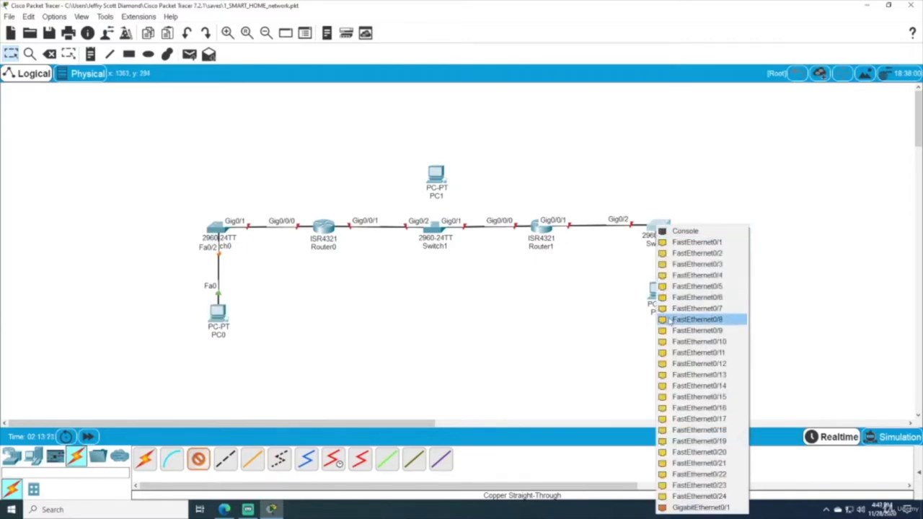
{"action": "left_click", "coordinate": [696, 264]}
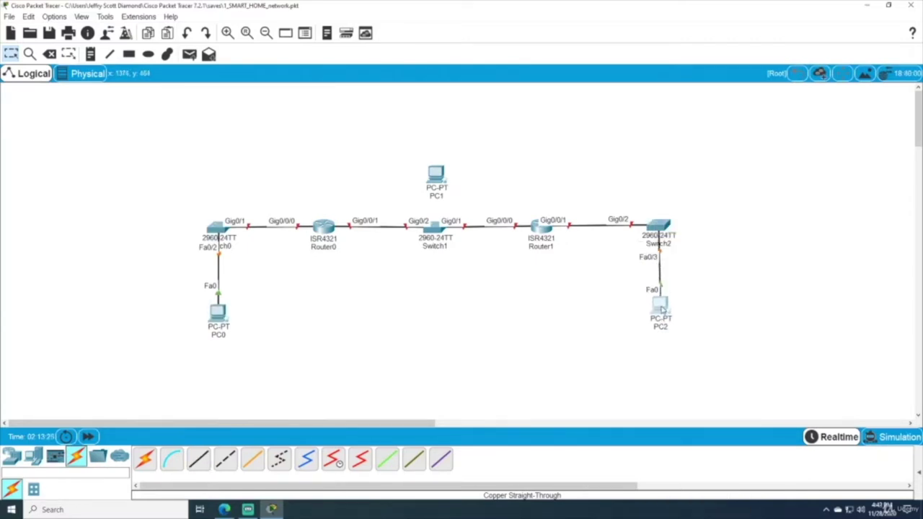
- Connect PC1 FastEthernet0 to Switch1 FastEthernet0/2 with a copper straight-through cable and move PC1 farther above the switch
{"action": "left_click", "coordinate": [198, 459]}
{"action": "left_click", "coordinate": [435, 175]}
{"action": "left_click", "coordinate": [465, 215]}
{"action": "left_click", "coordinate": [435, 228]}
{"action": "left_click", "coordinate": [464, 257]}
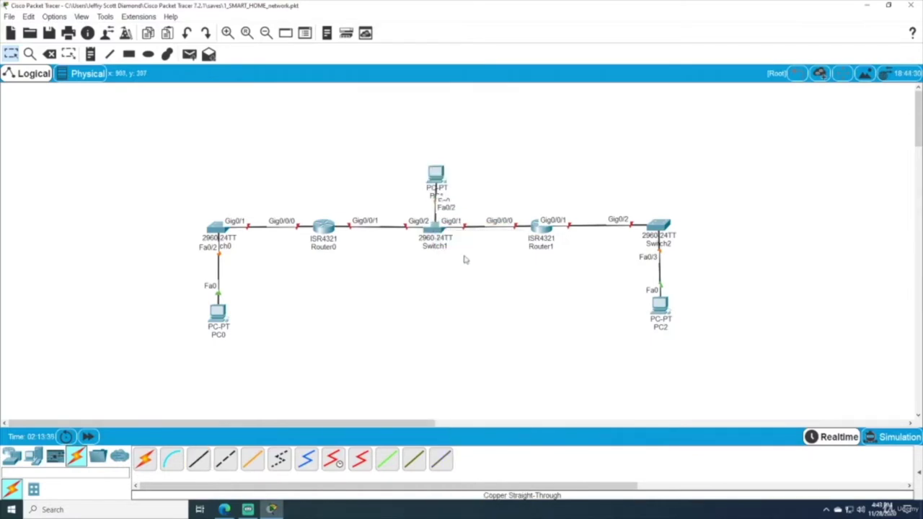
{"action": "left_click_drag", "start_coordinate": [436, 177], "coordinate": [436, 148]}
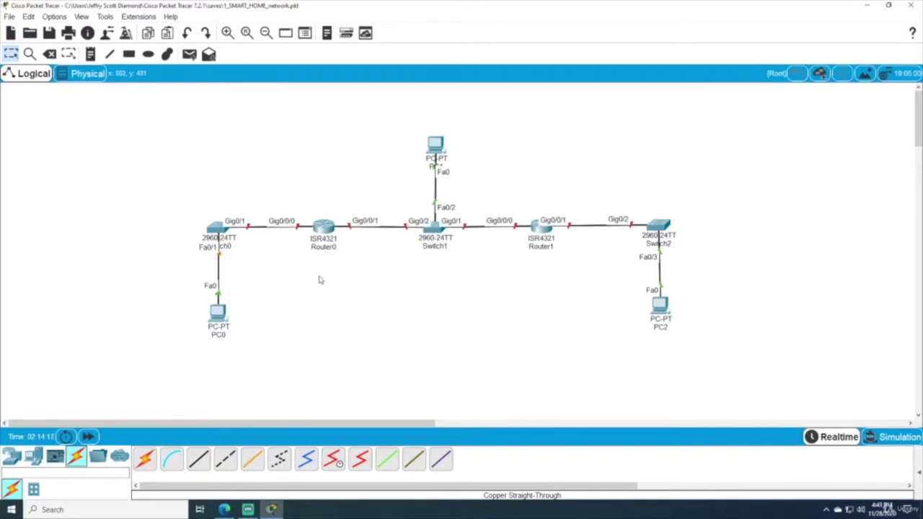
- Rename Router0 as R1
{"action": "left_click", "coordinate": [326, 248]}
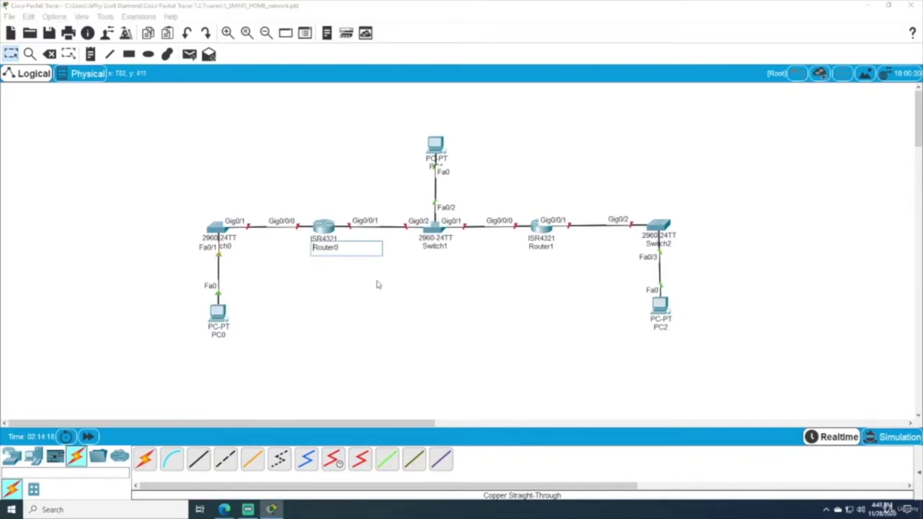
{"action": "key", "text": "BackSpace"}
{"action": "key", "text": "BackSpace"}
{"action": "key", "text": "BackSpace"}
{"action": "key", "text": "BackSpace"}
{"action": "left_click", "coordinate": [398, 290]}
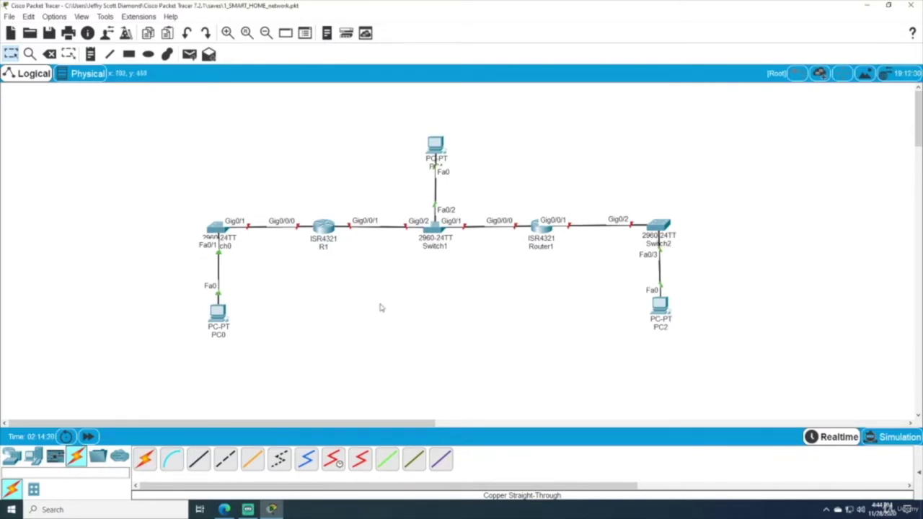
- Rename Router1 as R2
{"action": "left_click", "coordinate": [541, 249]}
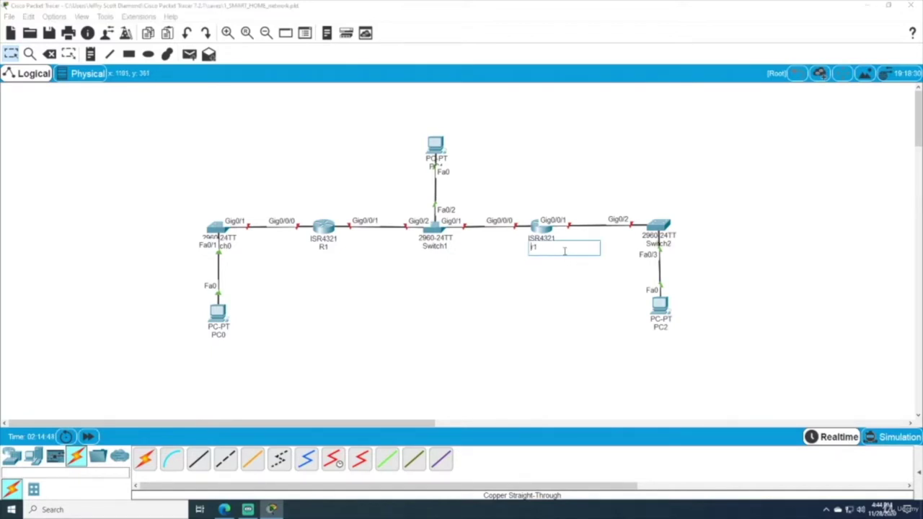
{"action": "type", "text": "2"}
{"action": "left_click", "coordinate": [485, 313]}
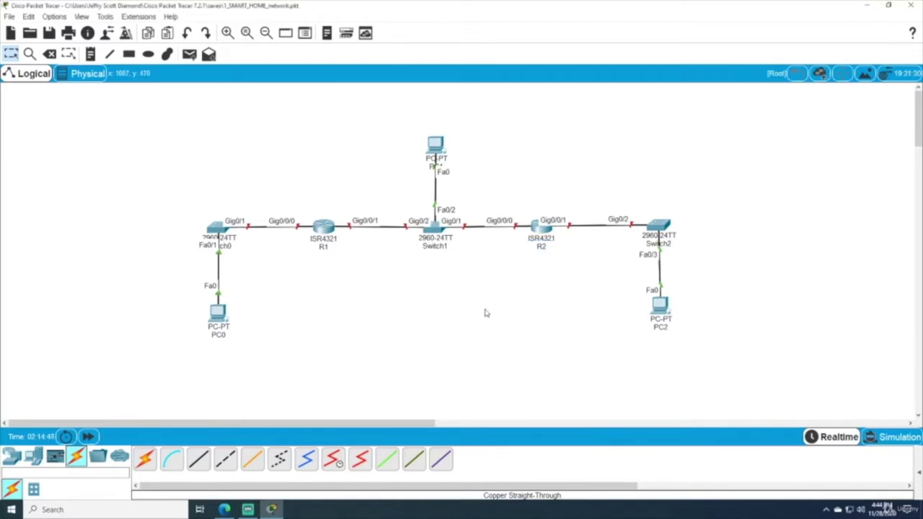
- Rename the middle switch, Switch1, as SW2
{"action": "left_click", "coordinate": [431, 247]}
{"action": "type", "text": "SW"}
{"action": "key", "text": "Delete"}
{"action": "key", "text": "Delete"}
{"action": "key", "text": "Delete"}
{"action": "key", "text": "Delete"}
{"action": "key", "text": "Delete"}
{"action": "key", "text": "Delete"}
{"action": "left_click", "coordinate": [296, 279]}
- Rename Switch0, the switch connected to PC0, as SW1
{"action": "left_click", "coordinate": [229, 247]}
{"action": "type", "text": "SW1"}
{"action": "key", "text": "Delete"}
{"action": "key", "text": "Delete"}
{"action": "key", "text": "Delete"}
{"action": "key", "text": "Delete"}
{"action": "key", "text": "Delete"}
{"action": "key", "text": "Delete"}
{"action": "key", "text": "Delete"}
{"action": "left_click", "coordinate": [296, 275]}
- Rename Switch2, the switch connected to PC2, as SW3
{"action": "left_click", "coordinate": [658, 244]}
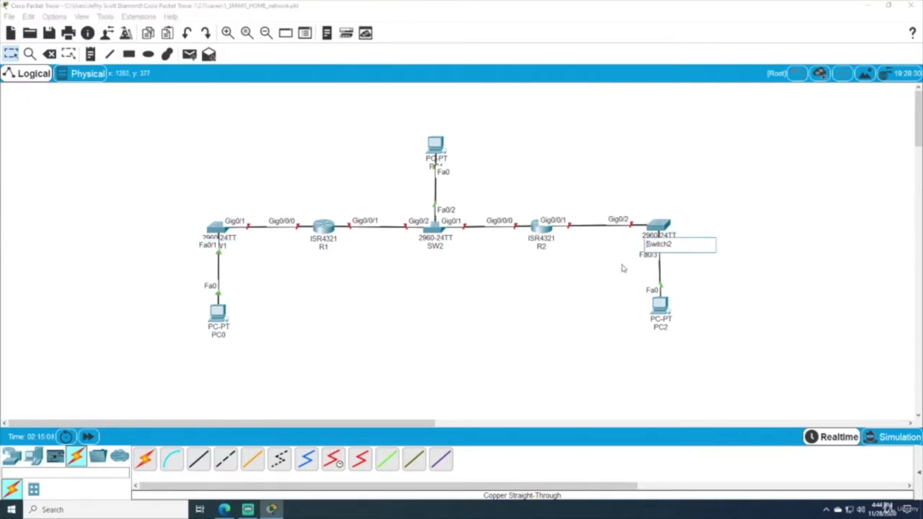
{"action": "key", "text": "Delete"}
{"action": "key", "text": "Delete"}
{"action": "key", "text": "Delete"}
{"action": "key", "text": "Delete"}
{"action": "key", "text": "Delete"}
{"action": "left_click", "coordinate": [434, 293]}
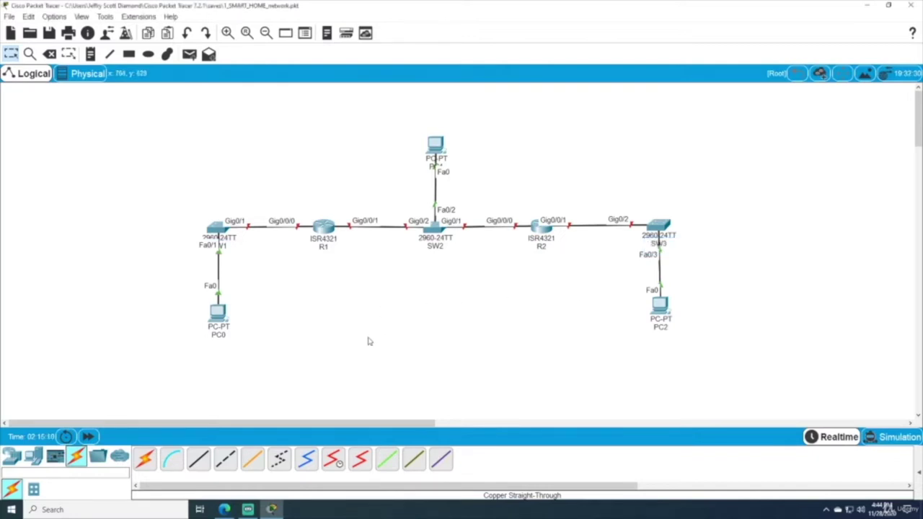
- Rename the PC below SW3 as PC3
{"action": "left_click", "coordinate": [218, 334]}
{"action": "left_click", "coordinate": [444, 333]}
{"action": "left_click", "coordinate": [671, 328]}
{"action": "key", "text": "BackSpace"}
{"action": "key", "text": "BackSpace"}
{"action": "key", "text": "BackSpace"}
{"action": "type", "text": "PC3"}
{"action": "key", "text": "Return"}
- Change the name of the PC above SW2 and rename the PC below SW1 as PC1
{"action": "left_click", "coordinate": [432, 168]}
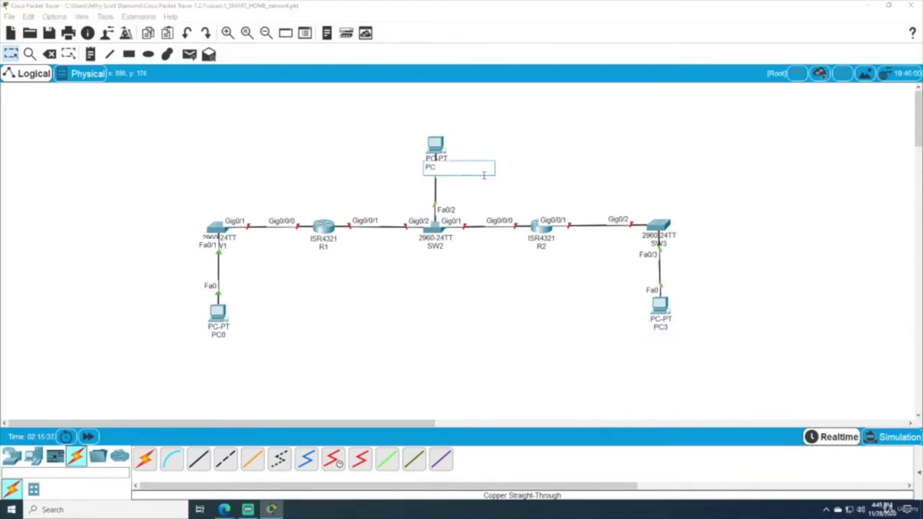
{"action": "left_click", "coordinate": [219, 334]}
{"action": "key", "text": "BackSpace"}
{"action": "key", "text": "BackSpace"}
{"action": "key", "text": "BackSpace"}
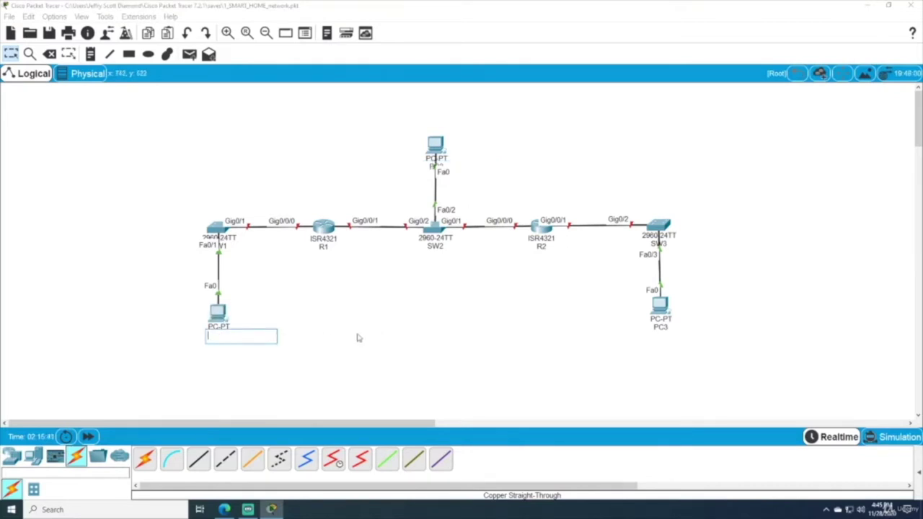
{"action": "type", "text": "PC1"}
{"action": "key", "text": "Return"}
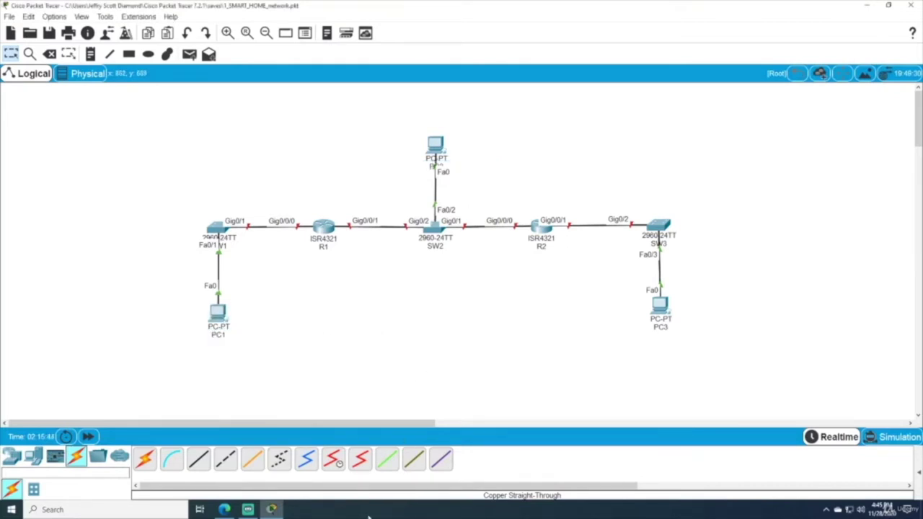
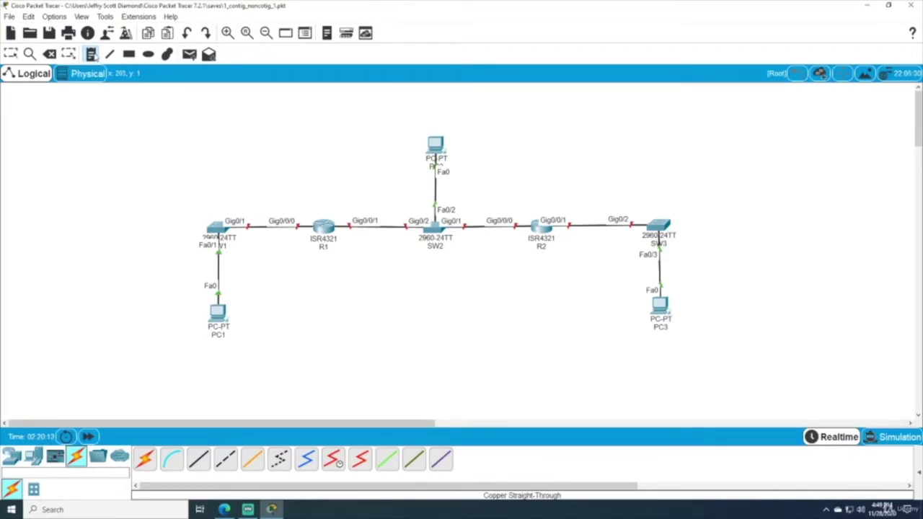
- Place a text note above SW1 reading 192.168.10.0 /24 and insert an empty line above that address
{"action": "left_click", "coordinate": [92, 55]}
{"action": "left_click", "coordinate": [206, 113]}
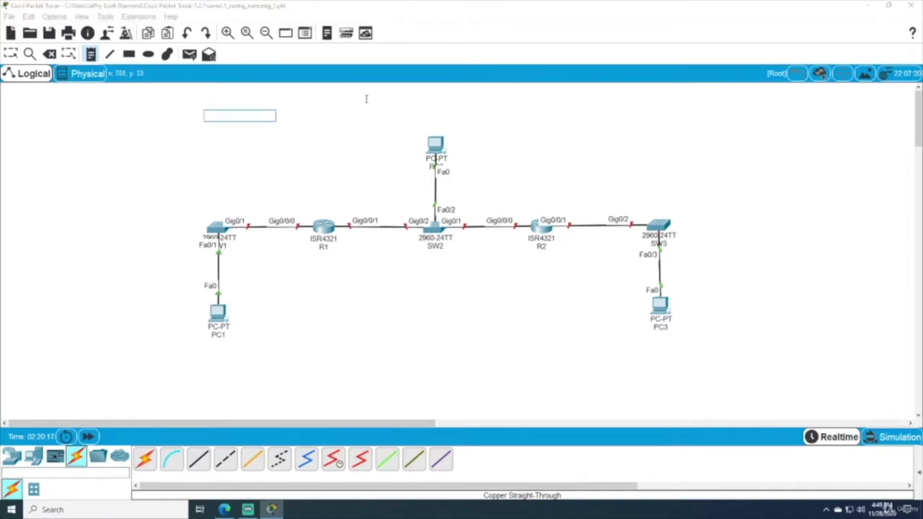
{"action": "type", "text": "192.168.10"}
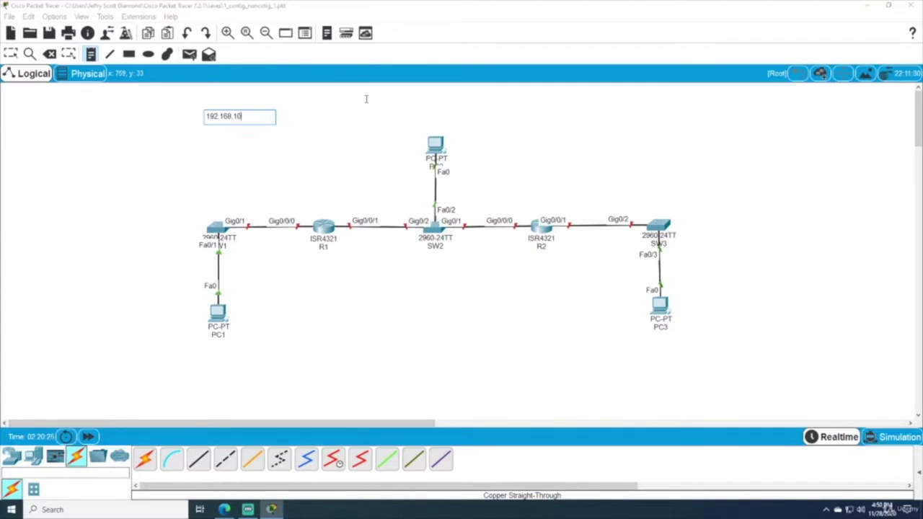
{"action": "type", "text": ".0 /24"}
{"action": "key", "text": "Return"}
{"action": "key", "text": "Up"}
{"action": "key", "text": "Return"}
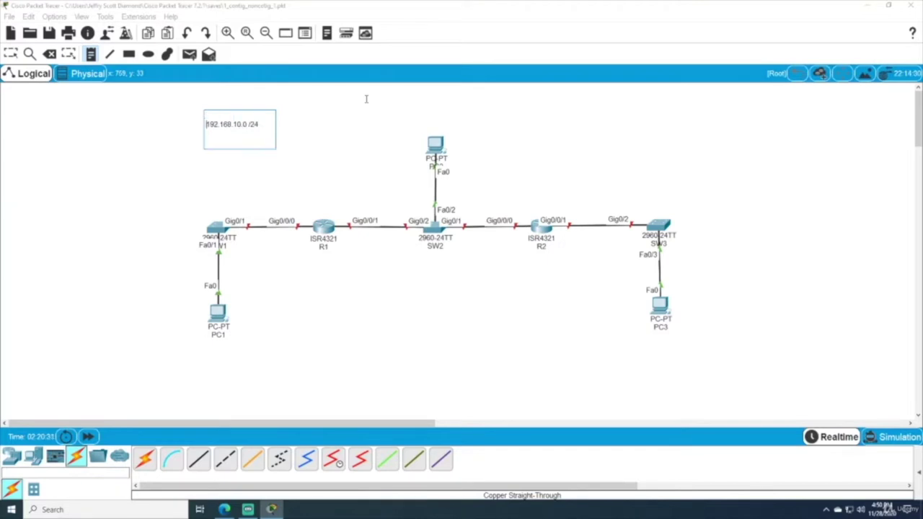
- Enter the heading "Networks 1 and 3" above the 192.168.10.0 /24 address in the note
{"action": "type", "text": "Netowk"}
{"action": "key", "text": "BackSpace"}
{"action": "key", "text": "BackSpace"}
{"action": "key", "text": "BackSpace"}
{"action": "key", "text": "BackSpace"}
{"action": "type", "text": "tworks 1 and 3"}
- Add a "Network 2:" entry with 192.168.20.0 /24 lower in the note and end the first heading with a colon
{"action": "key", "text": "Return"}
{"action": "key", "text": "Return"}
{"action": "type", "text": "Network "}
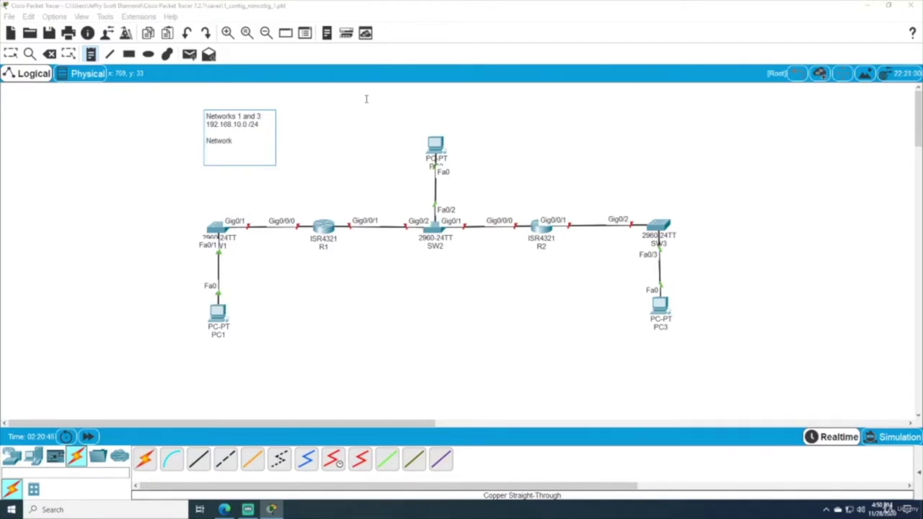
{"action": "type", "text": "2:"}
{"action": "key", "text": "Return"}
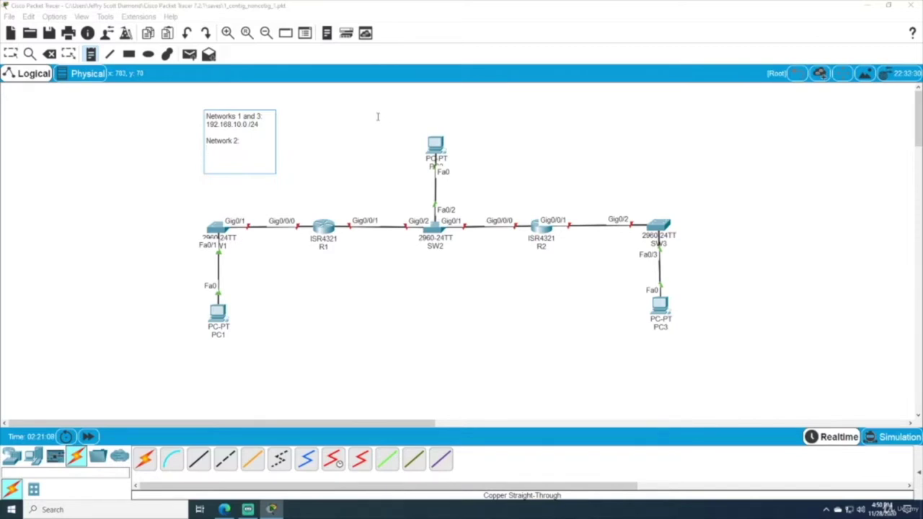
{"action": "type", "text": "192.168.20.0 /24"}
- Insert blank lines between the two network entries and move the note slightly higher in the workspace
{"action": "left_click", "coordinate": [265, 133]}
{"action": "key", "text": "Return"}
{"action": "key", "text": "Return"}
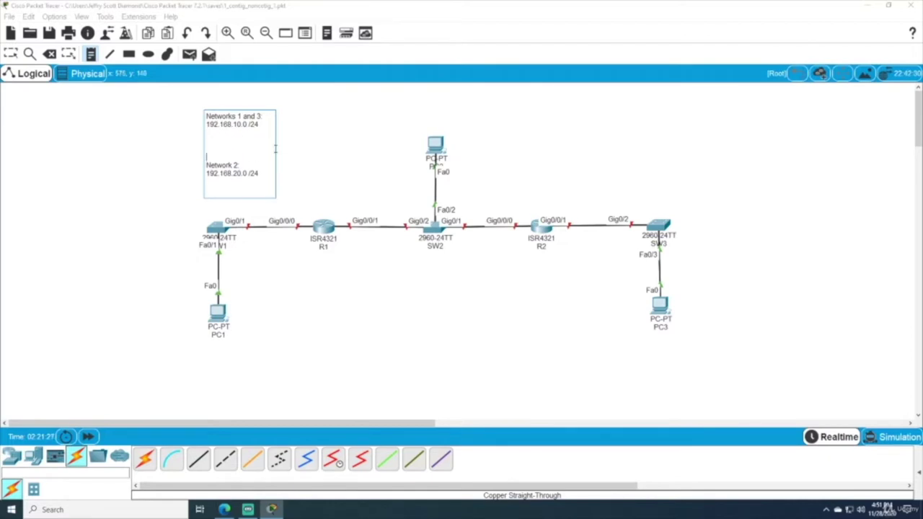
{"action": "key", "text": "Escape"}
{"action": "left_click_drag", "start_coordinate": [229, 118], "coordinate": [233, 97]}
- List the subnets 192.168.10.0, 192.168.10.64 and 192.168.10.128 on separate lines below the 192.168.10.0 /24 entry in the note
{"action": "double_click", "coordinate": [232, 117]}
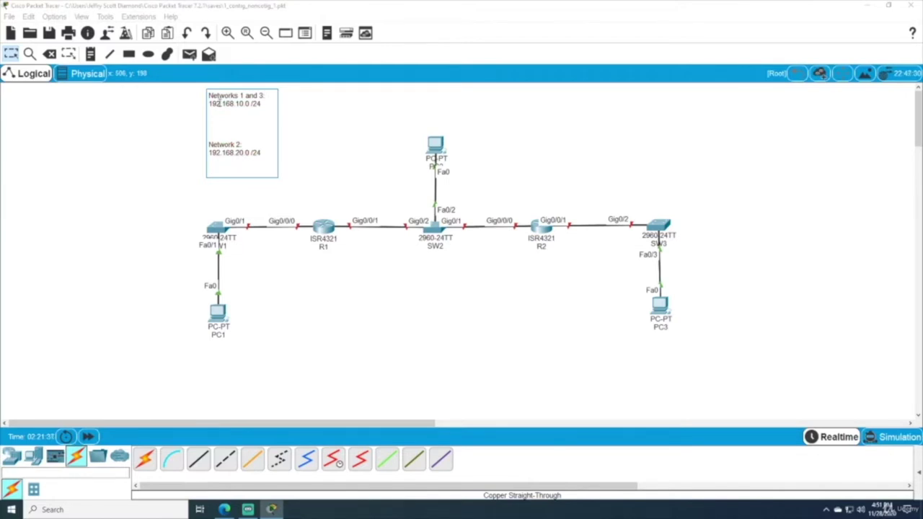
{"action": "left_click_drag", "start_coordinate": [211, 103], "coordinate": [266, 104]}
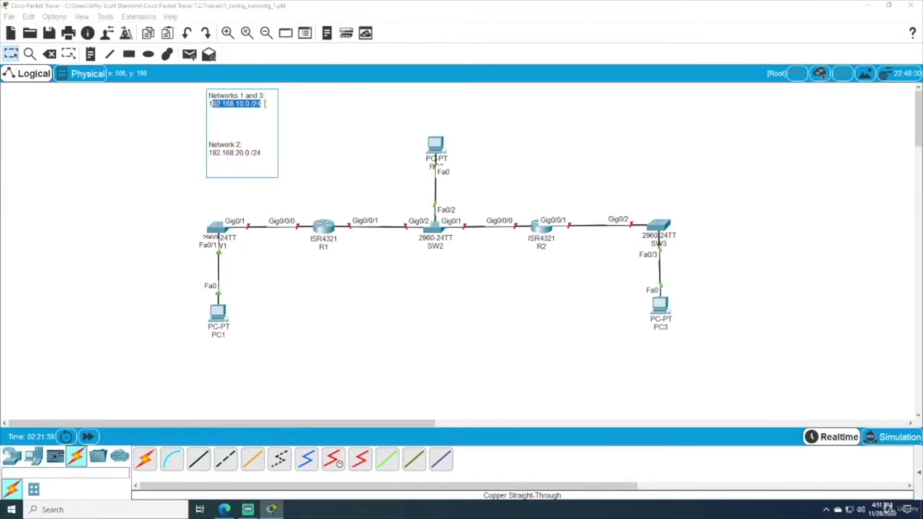
{"action": "left_click", "coordinate": [274, 116]}
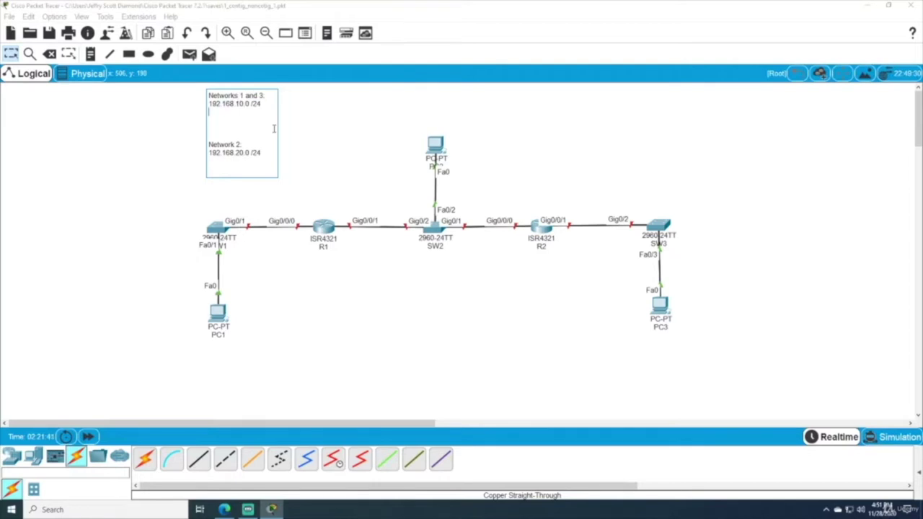
{"action": "key", "text": "Return"}
{"action": "key", "text": "Return"}
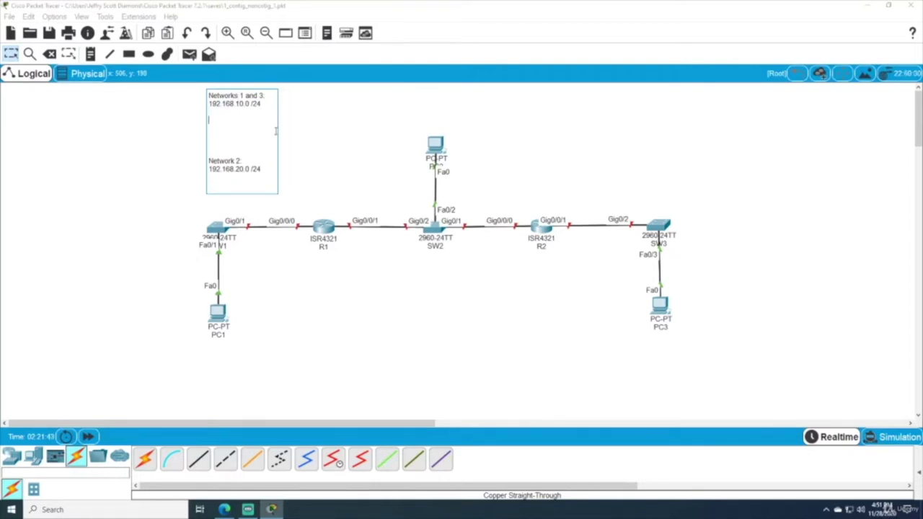
{"action": "type", "text": "192.168.10.0"}
{"action": "key", "text": "Return"}
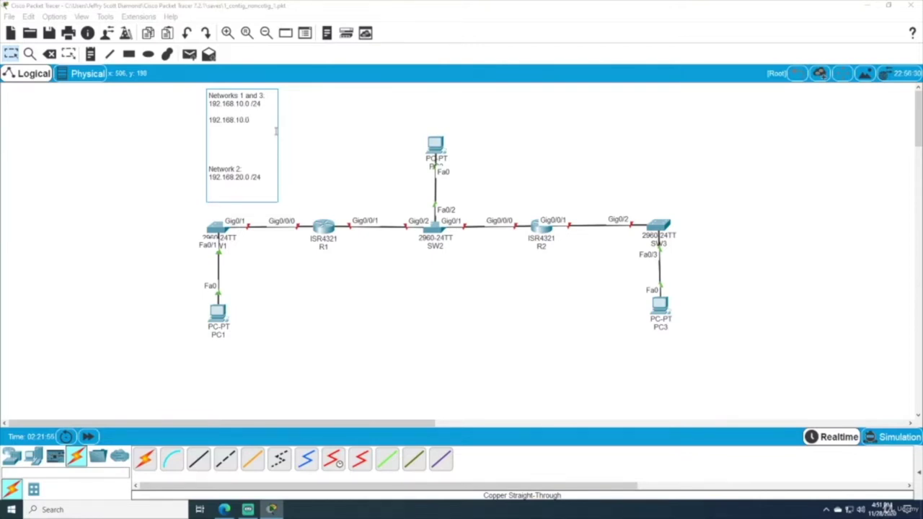
{"action": "type", "text": "192.168.10.64"}
{"action": "key", "text": "Return"}
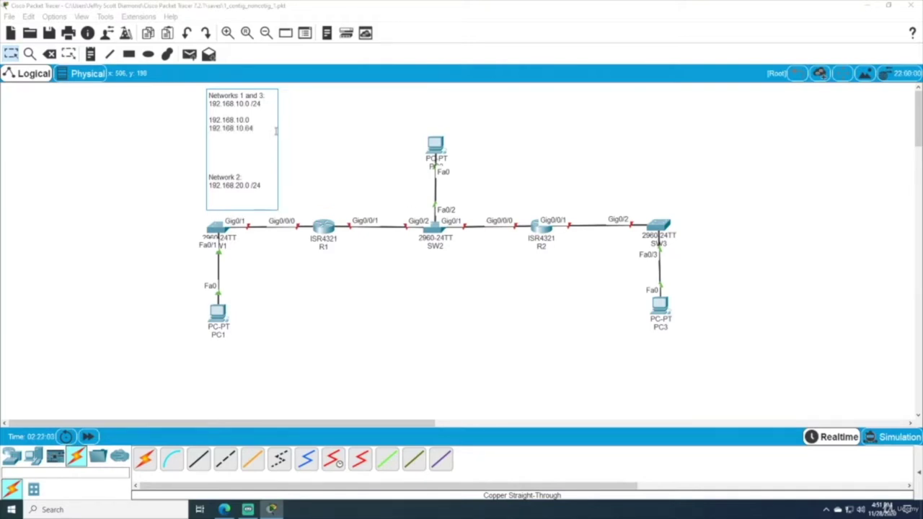
{"action": "type", "text": "192.168.10.128"}
{"action": "key", "text": "Return"}
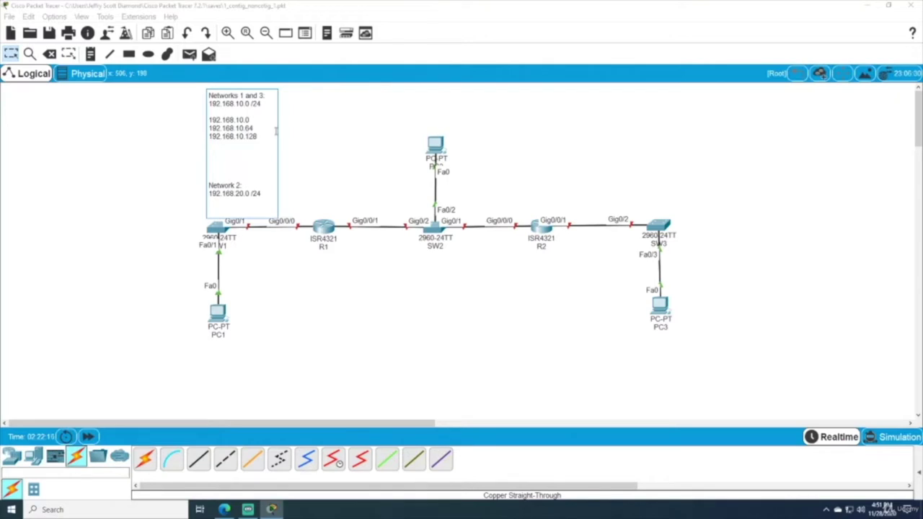
- Remove the surplus blank lines above the Network 2 entry and add 192.168.10.192 as the last subnet
{"action": "key", "text": "Delete"}
{"action": "key", "text": "Delete"}
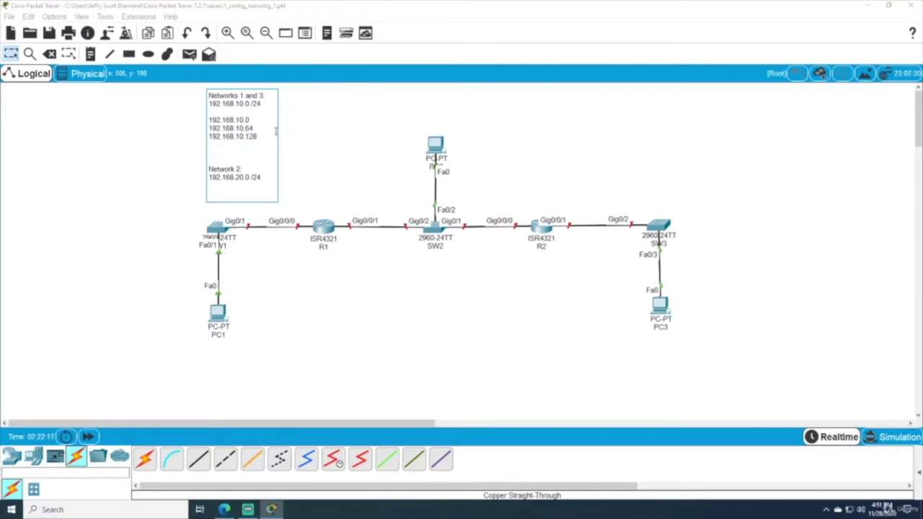
{"action": "key", "text": "Delete"}
{"action": "type", "text": "192.168.10"}
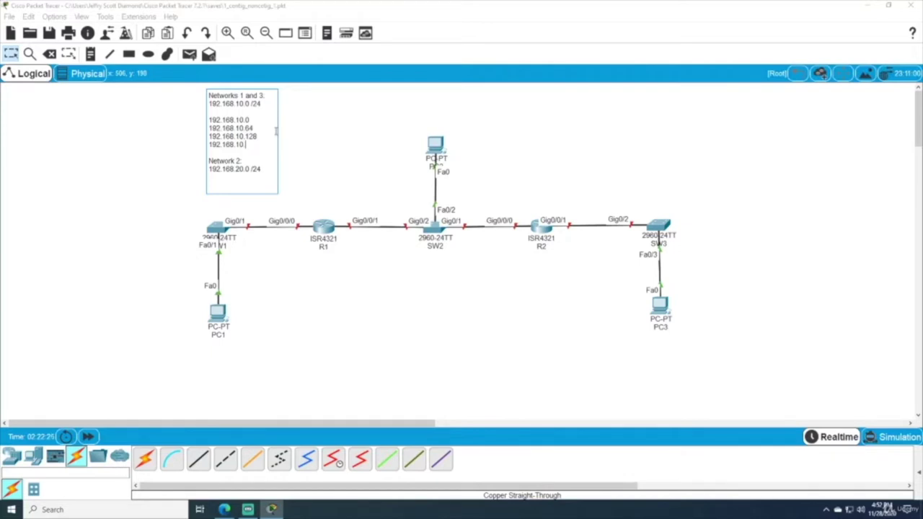
{"action": "type", "text": ".192"}
- Enter the heading "Sub-networks:" on the empty line above the list of subnets in the note
{"action": "key", "text": "Up"}
{"action": "key", "text": "Up"}
{"action": "type", "text": "Sub=networks"}
{"action": "key", "text": "Left"}
{"action": "key", "text": "Left"}
{"action": "key", "text": "Left"}
{"action": "key", "text": "Left"}
{"action": "key", "text": "BackSpace"}
{"action": "type", "text": "-"}
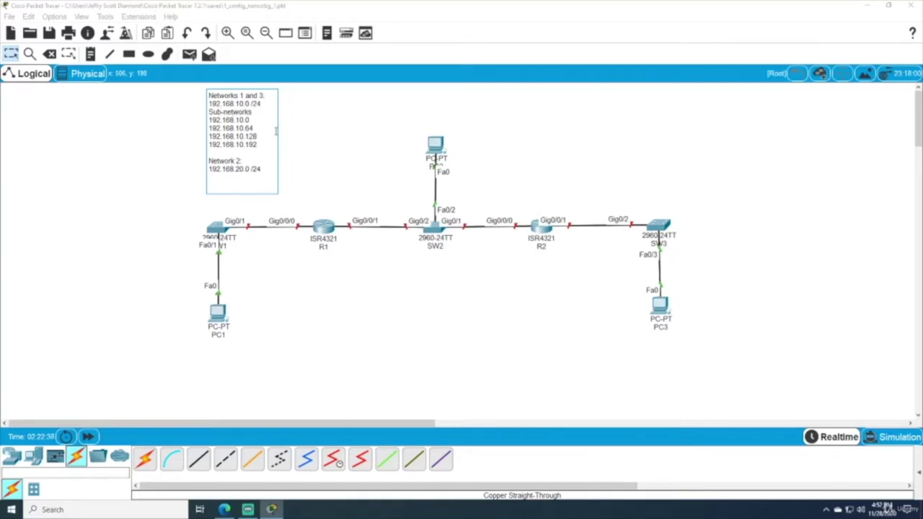
{"action": "key", "text": "Right"}
{"action": "key", "text": "Right"}
{"action": "key", "text": "Right"}
{"action": "key", "text": "Right"}
{"action": "key", "text": "Right"}
{"action": "key", "text": "Right"}
{"action": "key", "text": "Right"}
{"action": "type", "text": ":"}
- Finish editing the addressing note and shift it slightly down and to the left above SW1
{"action": "left_click_drag", "start_coordinate": [209, 169], "coordinate": [296, 177]}
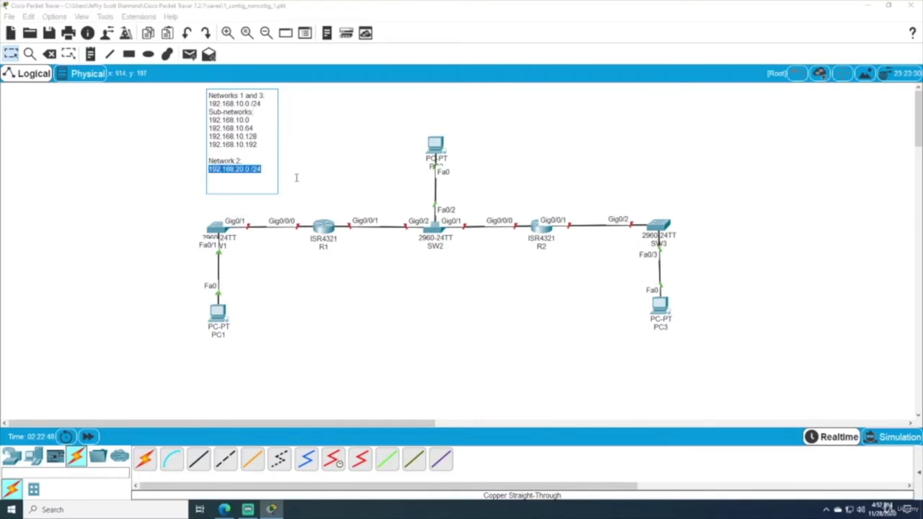
{"action": "left_click", "coordinate": [336, 171]}
{"action": "mouse_move", "coordinate": [244, 135]}
{"action": "left_mouse_down"}
{"action": "mouse_move", "coordinate": [176, 164]}
{"action": "mouse_move", "coordinate": [171, 158]}
{"action": "mouse_move", "coordinate": [266, 136]}
{"action": "mouse_move", "coordinate": [347, 181]}
{"action": "mouse_move", "coordinate": [453, 303]}
{"action": "mouse_move", "coordinate": [339, 317]}
{"action": "mouse_move", "coordinate": [278, 141]}
{"action": "mouse_move", "coordinate": [230, 143]}
{"action": "left_mouse_up"}
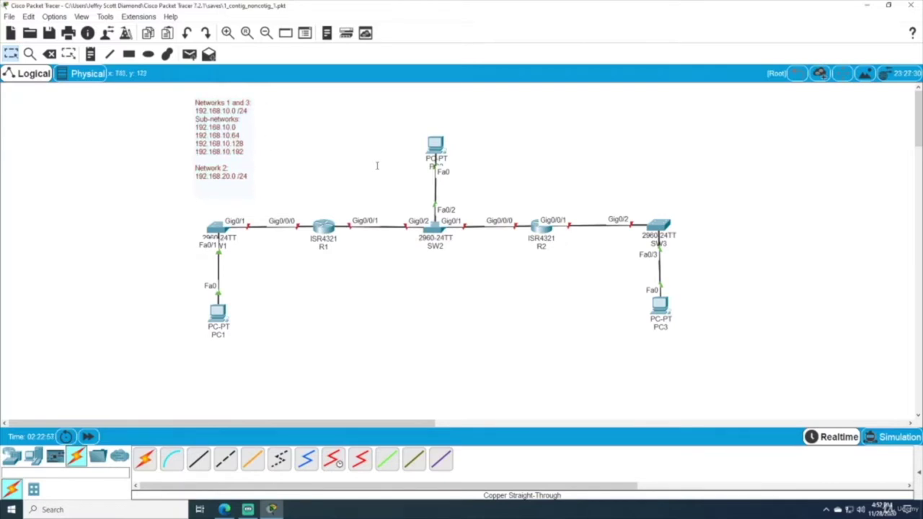
- Add the note "192.16810.0 /26" on the link between SW1 and PC1
{"action": "left_click", "coordinate": [90, 55]}
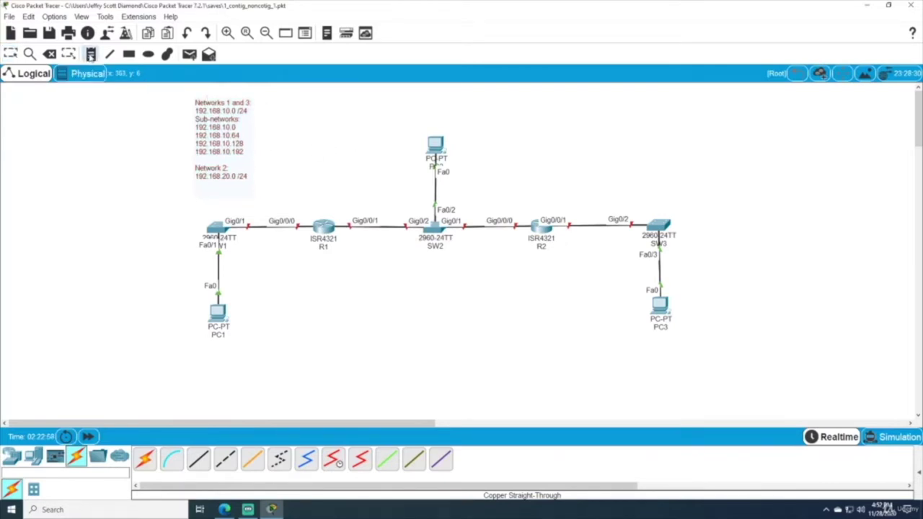
{"action": "left_click", "coordinate": [192, 265]}
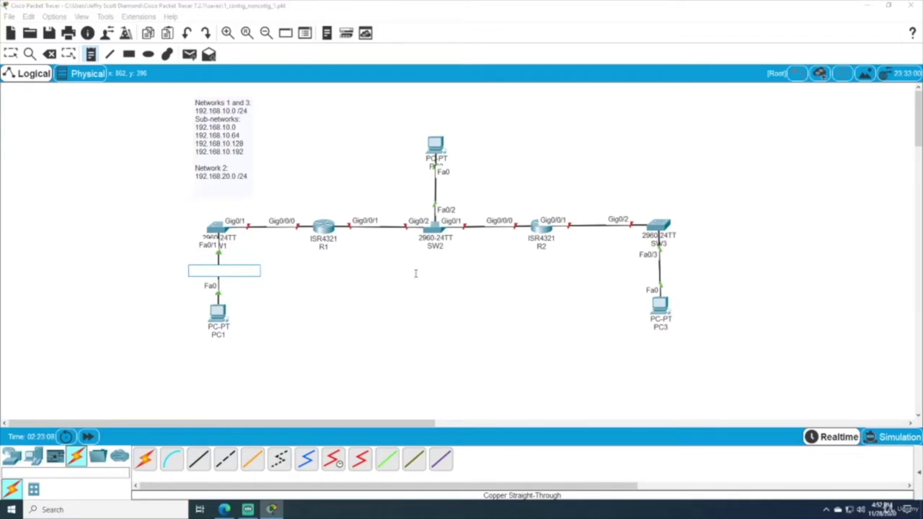
{"action": "type", "text": "192.1"}
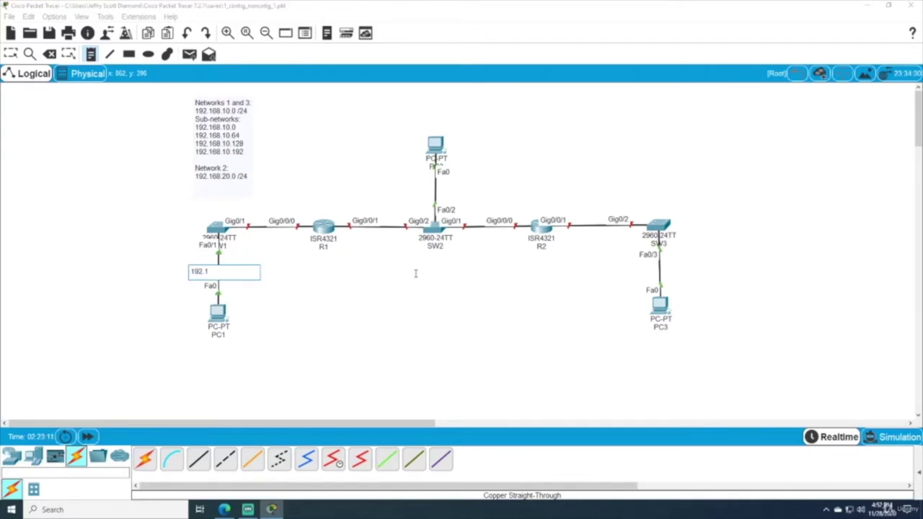
{"action": "type", "text": "6810.0 /"}
{"action": "type", "text": "26"}
{"action": "left_click", "coordinate": [109, 144]}
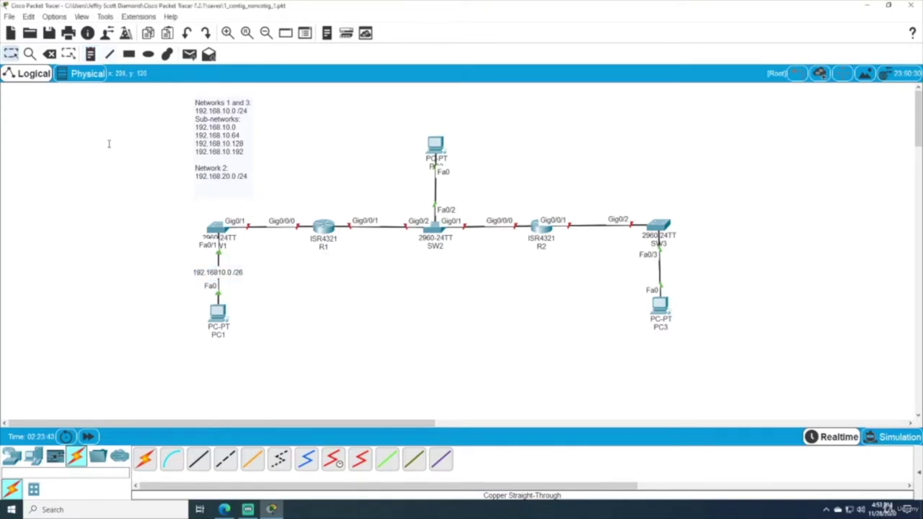
- Add the note "192.168.10.64 /26" on the link between SW3 and PC3
{"action": "left_click", "coordinate": [631, 270]}
{"action": "type", "text": "192.168.10"}
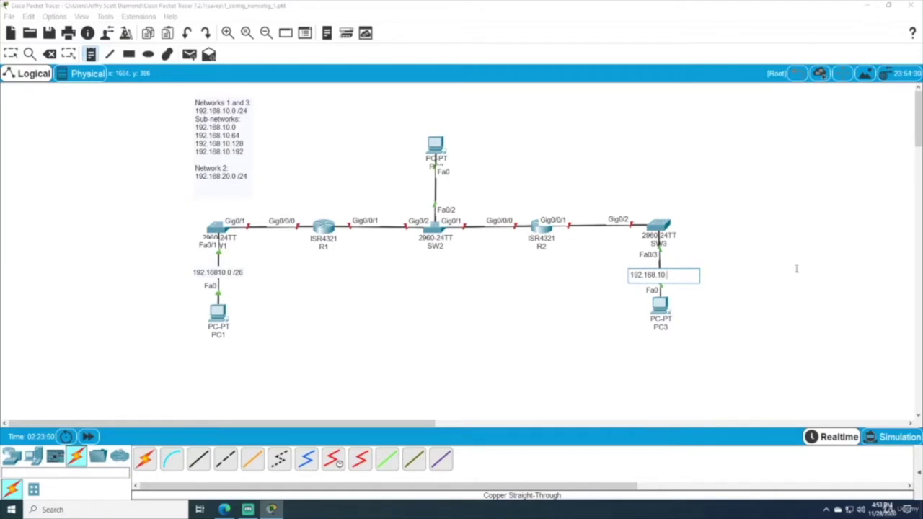
{"action": "type", "text": ".64 /26"}
{"action": "key", "text": "Escape"}
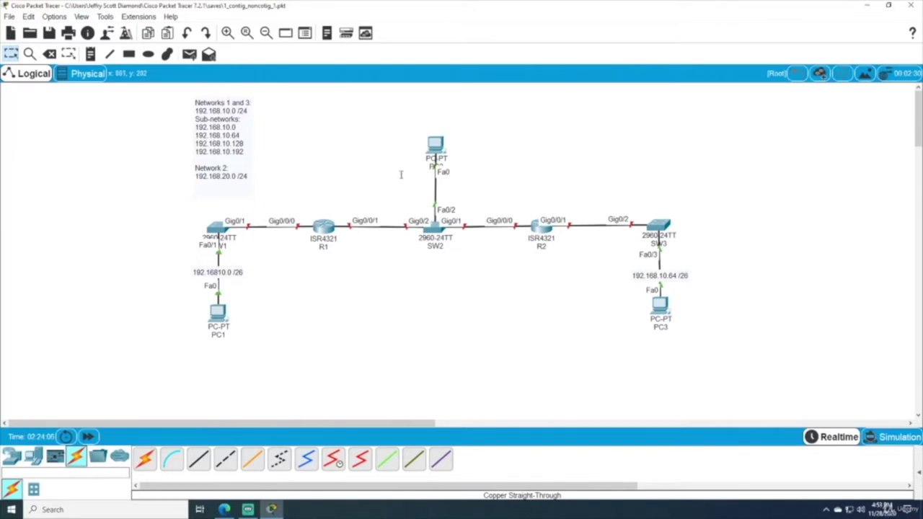
- Add the note "192.168.20.0 /24" on the link between SW2 and PC2
{"action": "left_click", "coordinate": [90, 53]}
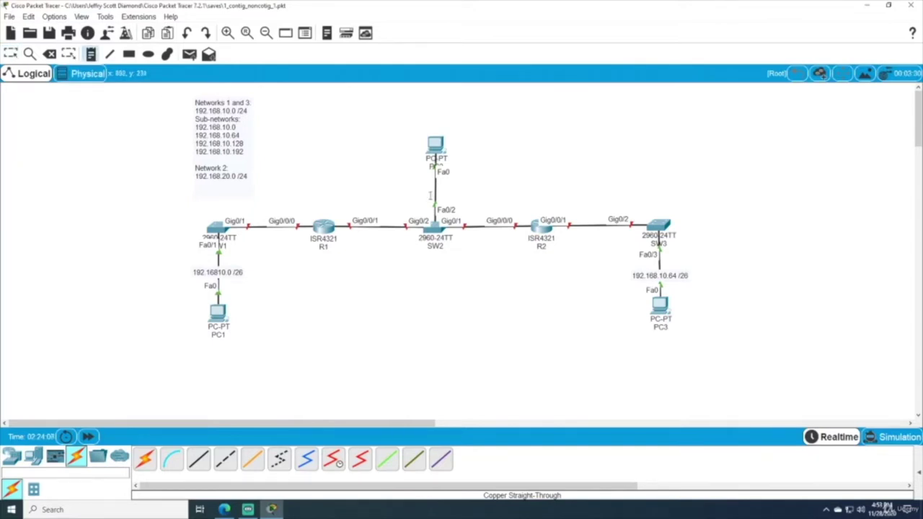
{"action": "left_click", "coordinate": [408, 191]}
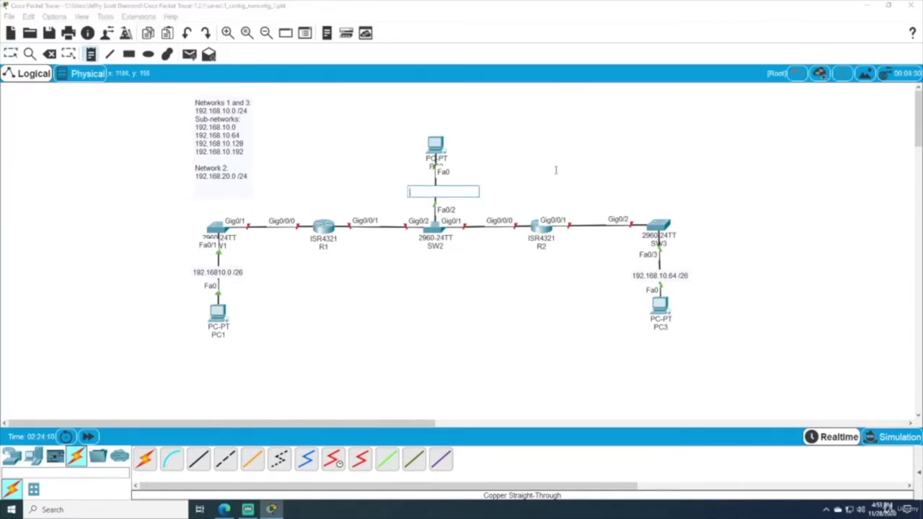
{"action": "type", "text": "192.168.2"}
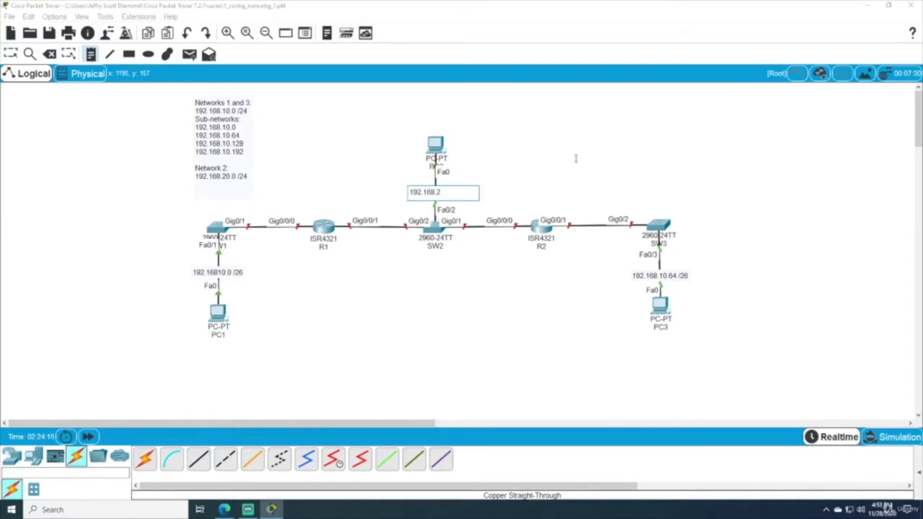
{"action": "type", "text": "0.0 /24"}
{"action": "key", "text": "Escape"}
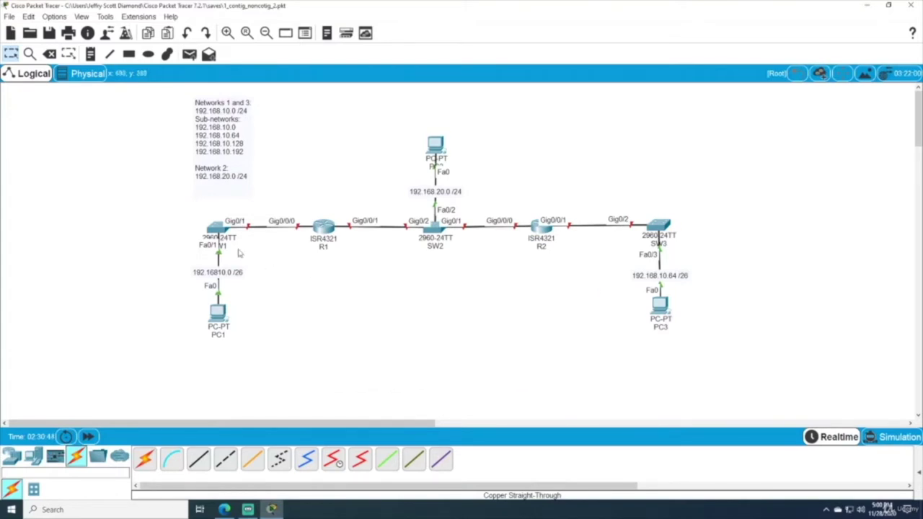
- In the command line of switch SW1, enter global configuration mode and set the hostname to SW1
{"action": "left_click", "coordinate": [216, 228]}
{"action": "type", "text": "en"}
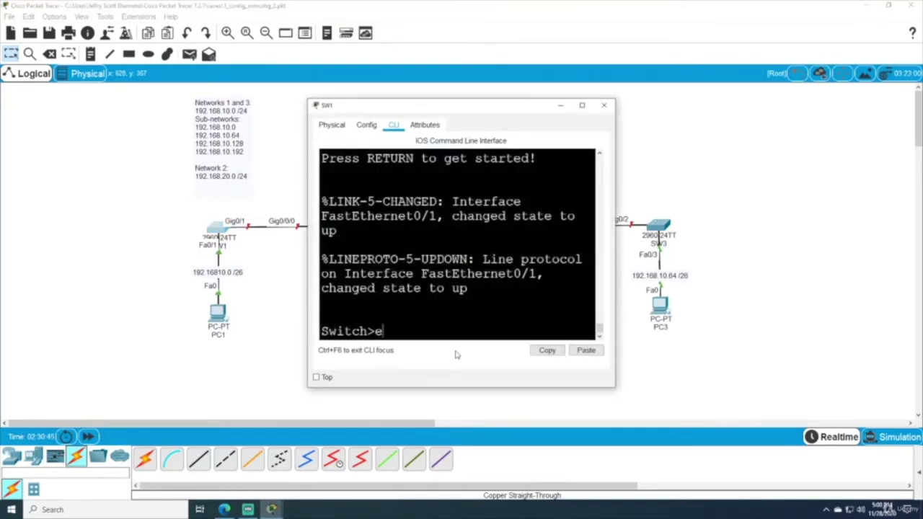
{"action": "key", "text": "Return"}
{"action": "type", "text": "conf t"}
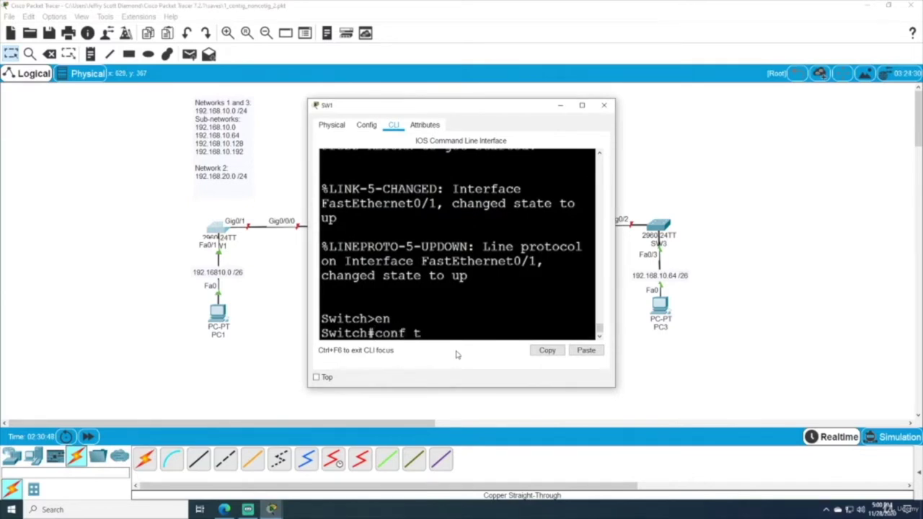
{"action": "key", "text": "Return"}
{"action": "type", "text": "hostname"}
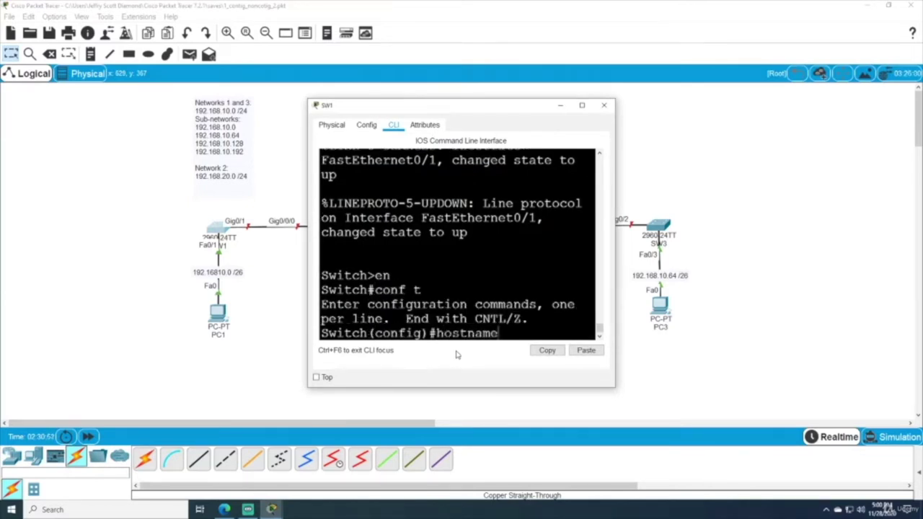
{"action": "type", "text": " SW1"}
{"action": "key", "text": "Return"}
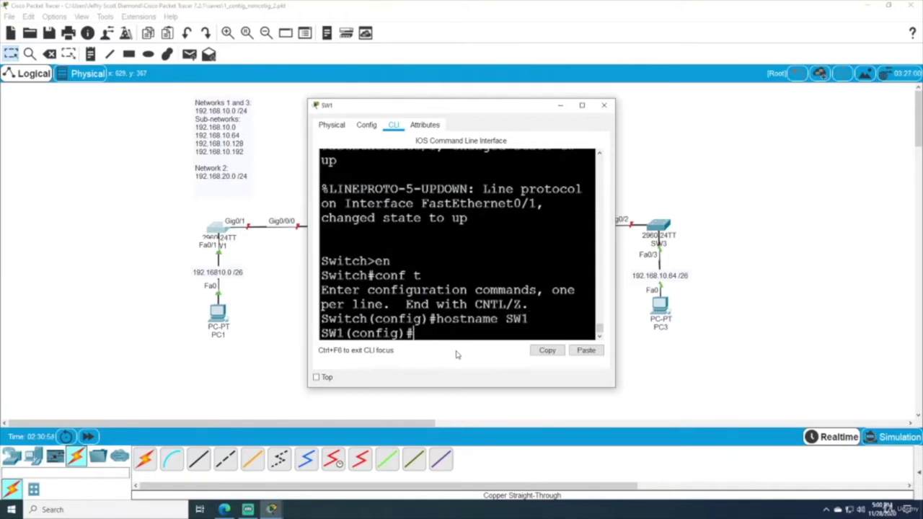
- Leave configuration mode on SW1, save its configuration with wr and close the switch window
{"action": "type", "text": "exit"}
{"action": "key", "text": "Return"}
{"action": "key", "text": "Return"}
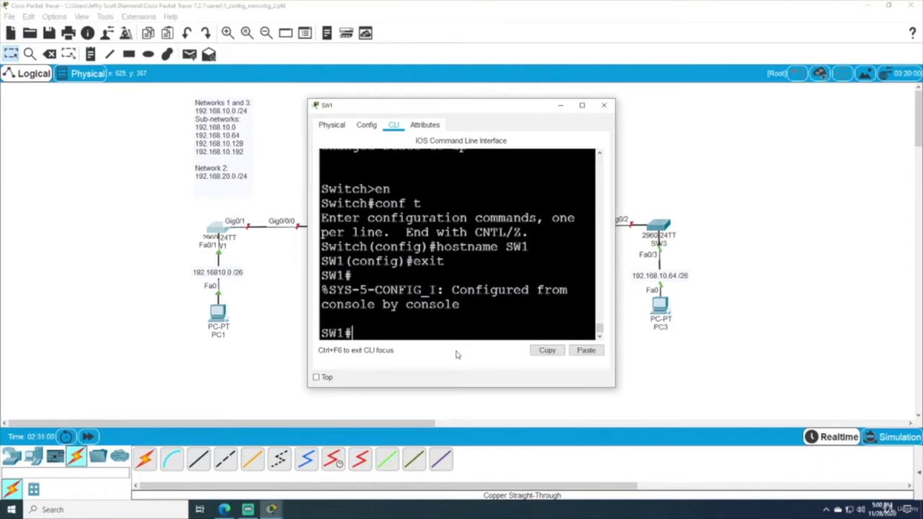
{"action": "type", "text": "wr"}
{"action": "key", "text": "Return"}
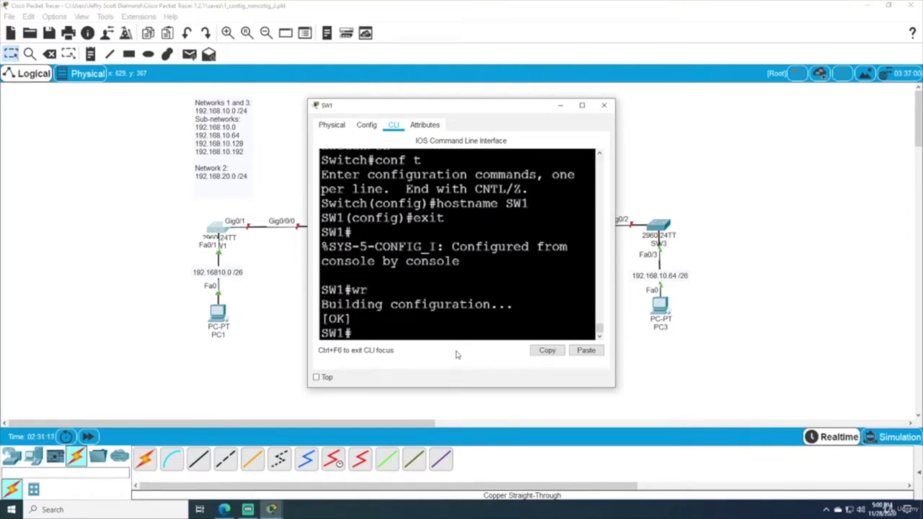
{"action": "left_click", "coordinate": [603, 105]}
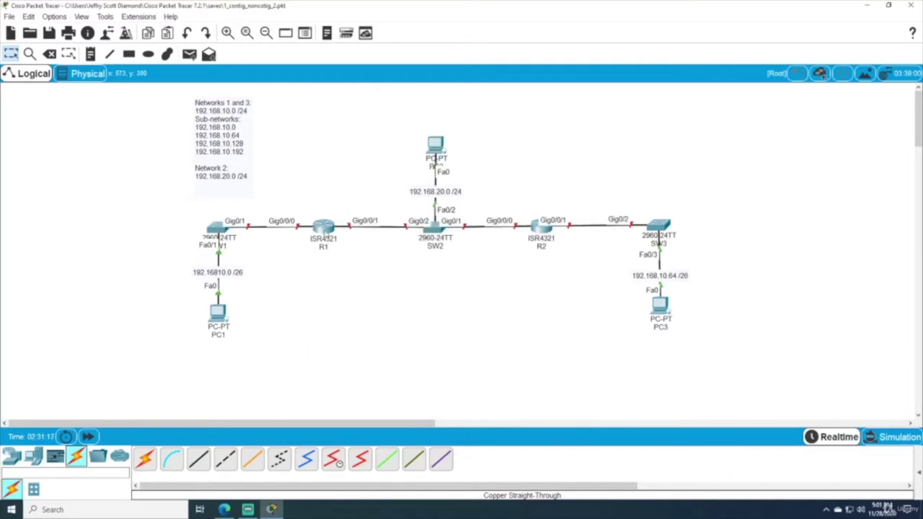
- Open the command line of router R1 and decline the initial configuration dialog to reach the user prompt
{"action": "left_click", "coordinate": [323, 229]}
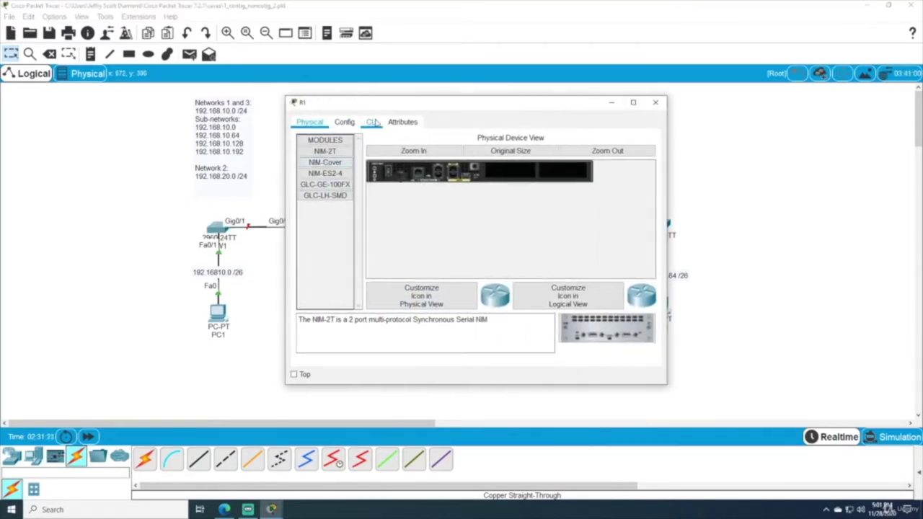
{"action": "left_click", "coordinate": [371, 122]}
{"action": "left_click_drag", "start_coordinate": [374, 99], "coordinate": [484, 66]}
{"action": "type", "text": "n"}
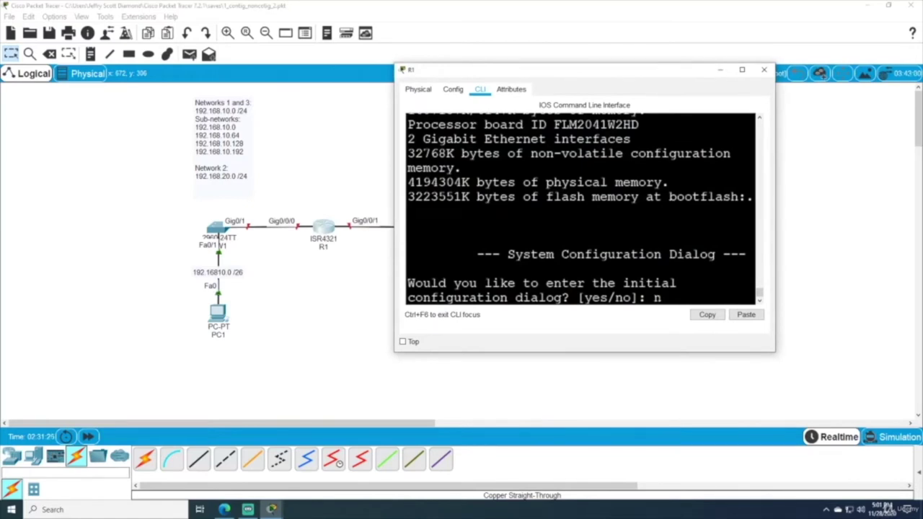
{"action": "key", "text": "Return"}
{"action": "key", "text": "Return"}
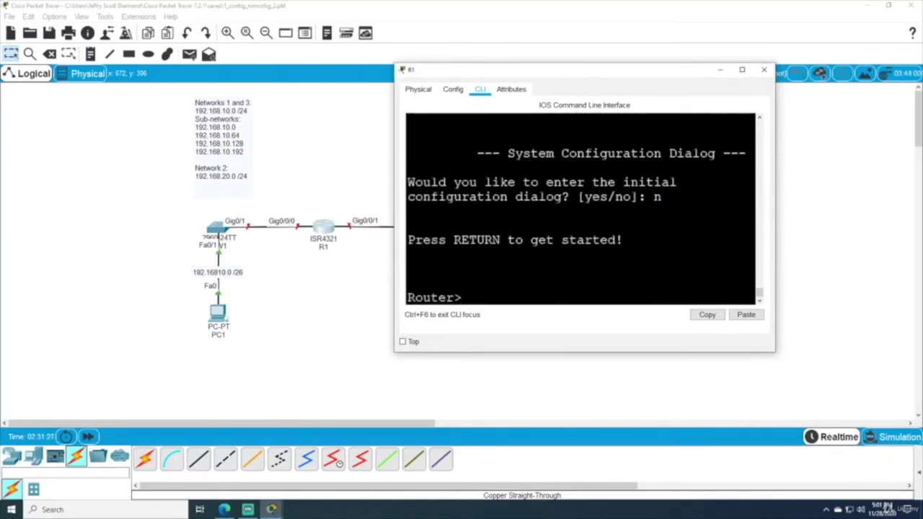
- Enter global configuration mode on the router and set its hostname to R1
{"action": "type", "text": "en"}
{"action": "key", "text": "Return"}
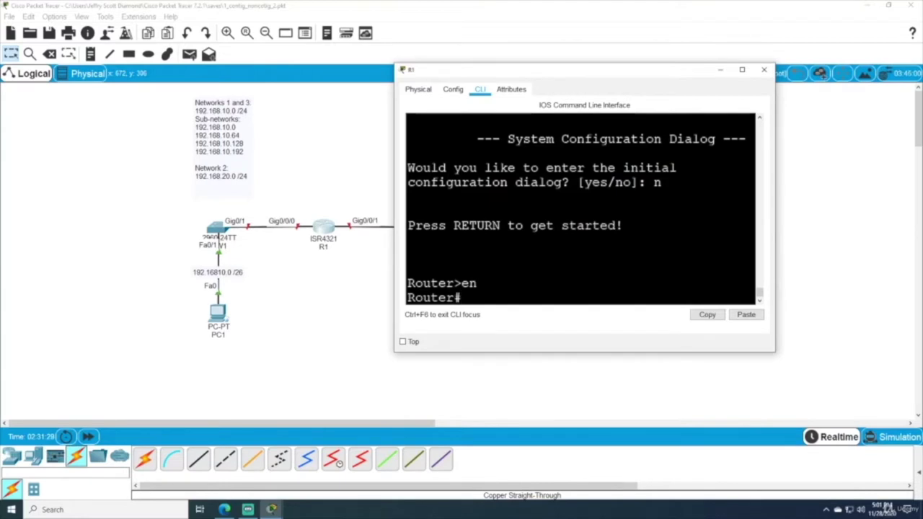
{"action": "type", "text": "conf t"}
{"action": "key", "text": "Return"}
{"action": "type", "text": "hostname R1"}
{"action": "key", "text": "Return"}
- Assign IP address 192.168.10.1 with mask 255.255.255.192 to R1's interface g0/0/0, enlarging the router window for readability
{"action": "type", "text": "int g0/0/0"}
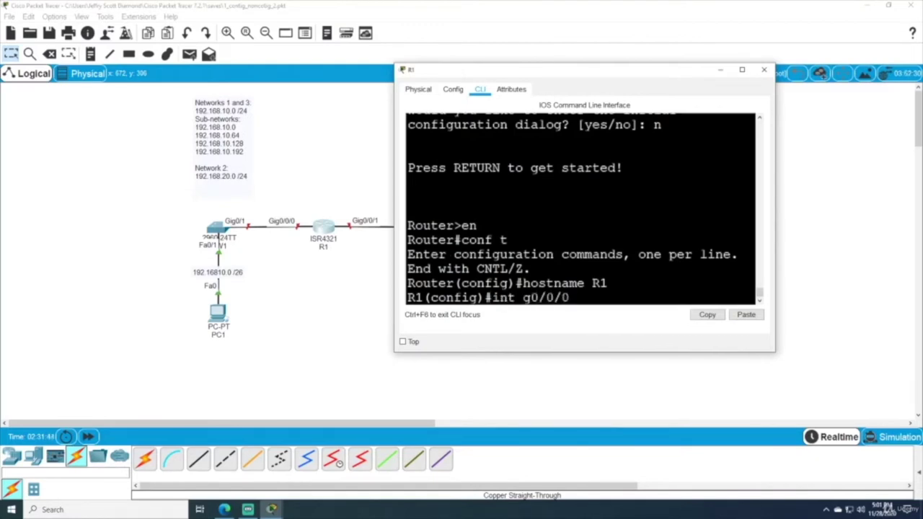
{"action": "key", "text": "Return"}
{"action": "type", "text": "ip ad"}
{"action": "key", "text": "Tab"}
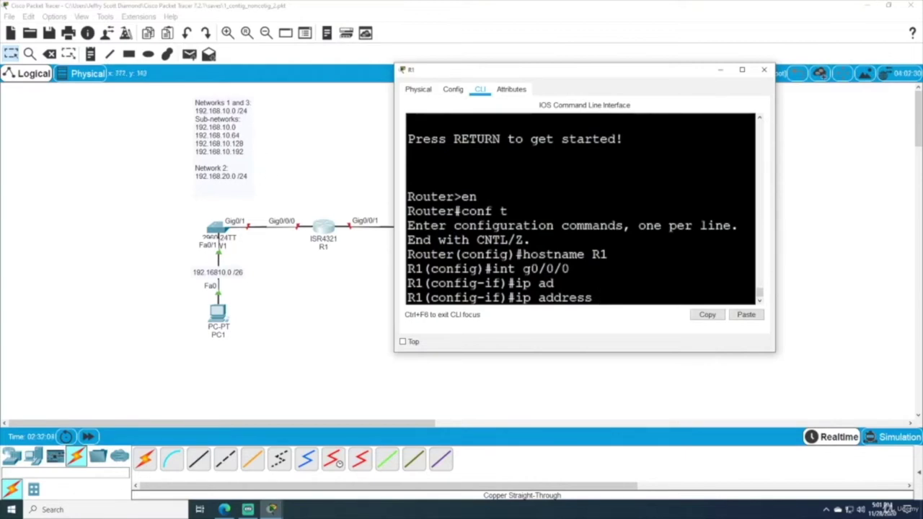
{"action": "type", "text": "192.168."}
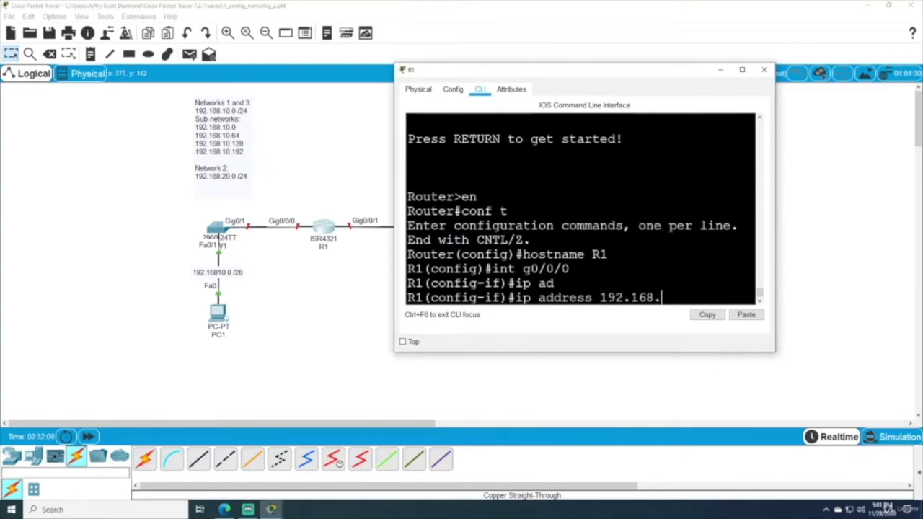
{"action": "type", "text": "10.1"}
{"action": "left_click_drag", "start_coordinate": [776, 175], "coordinate": [888, 174]}
{"action": "left_click_drag", "start_coordinate": [587, 73], "coordinate": [505, 56]}
{"action": "left_click_drag", "start_coordinate": [814, 334], "coordinate": [878, 371]}
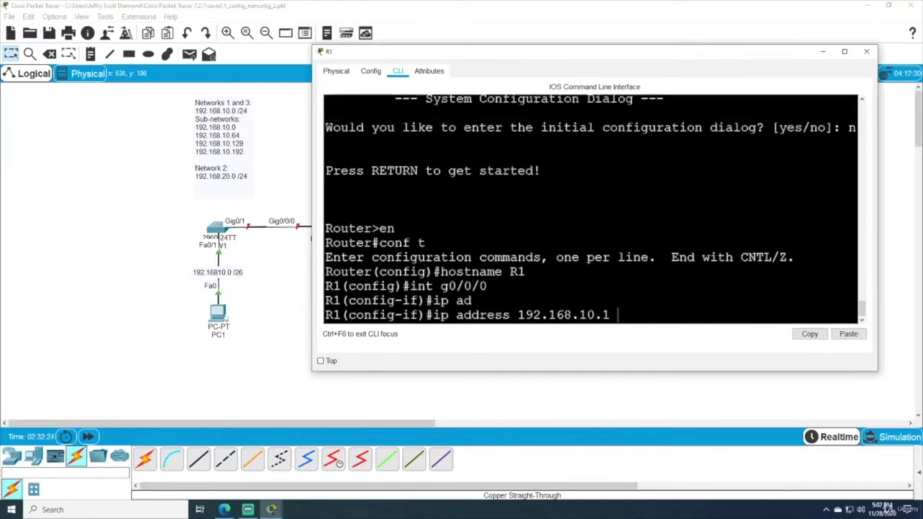
{"action": "left_click_drag", "start_coordinate": [526, 57], "coordinate": [555, 67]}
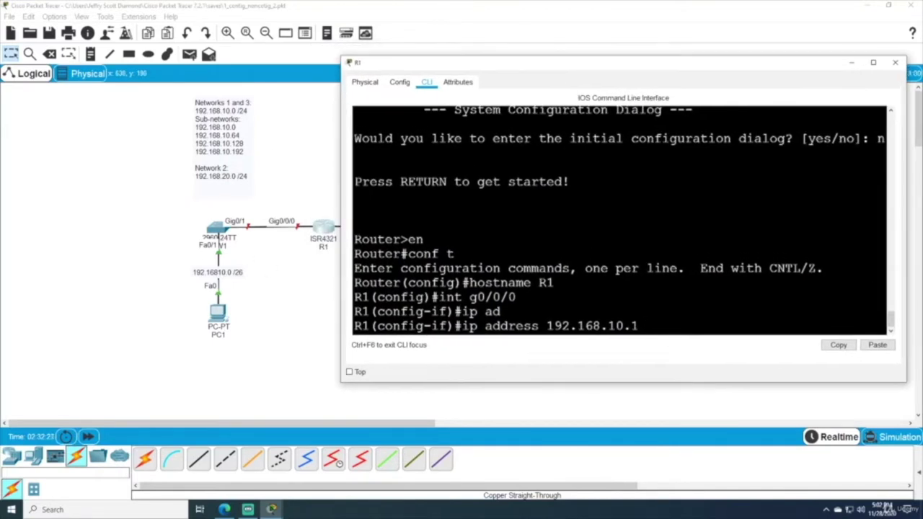
{"action": "type", "text": "255.255.255."}
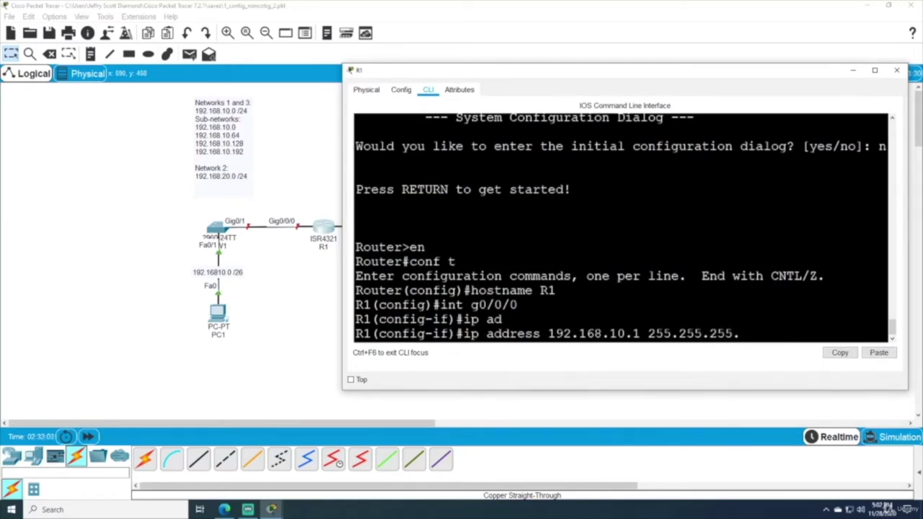
{"action": "left_click_drag", "start_coordinate": [488, 71], "coordinate": [492, 76]}
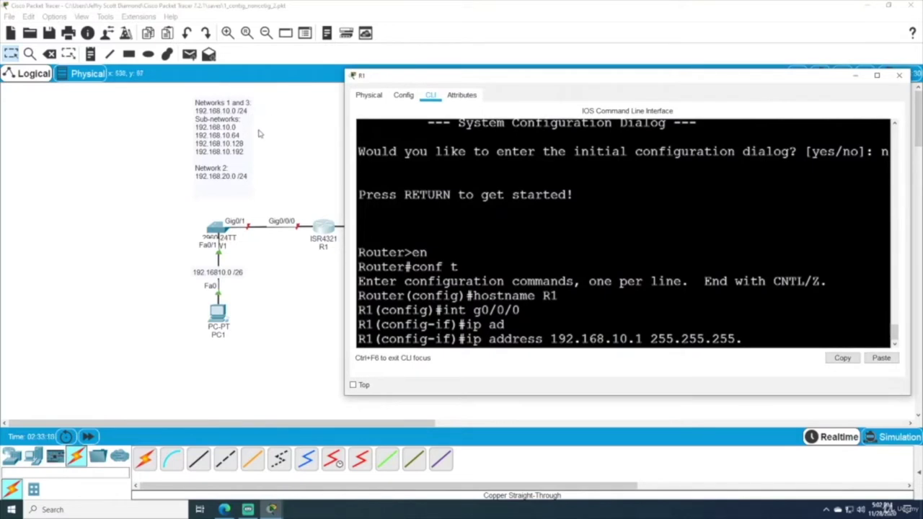
{"action": "type", "text": "192"}
{"action": "key", "text": "Return"}
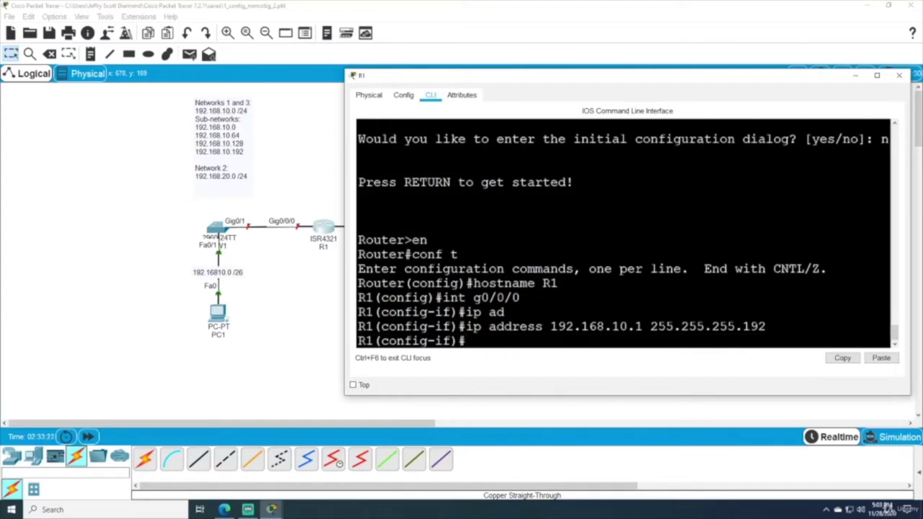
- Enable R1's interface g0/0/0 with no shut
{"action": "type", "text": "no shut"}
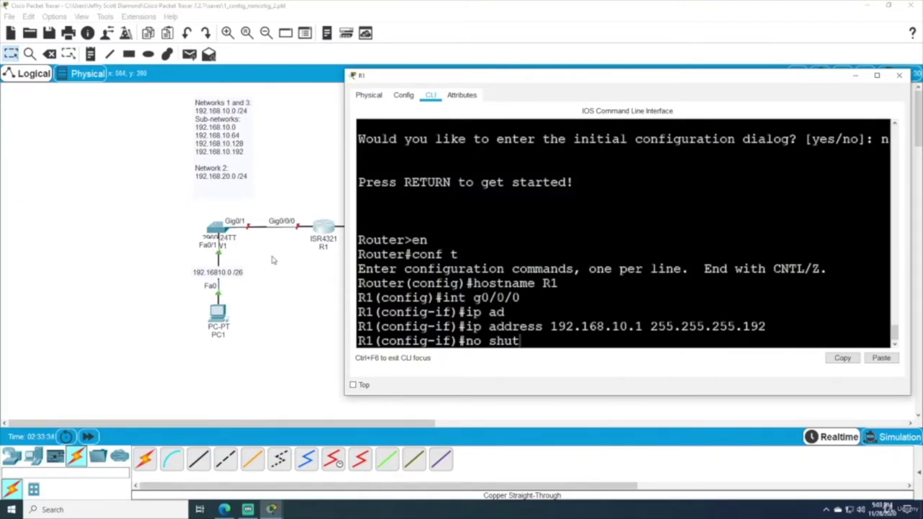
{"action": "left_click_drag", "start_coordinate": [409, 81], "coordinate": [380, 76]}
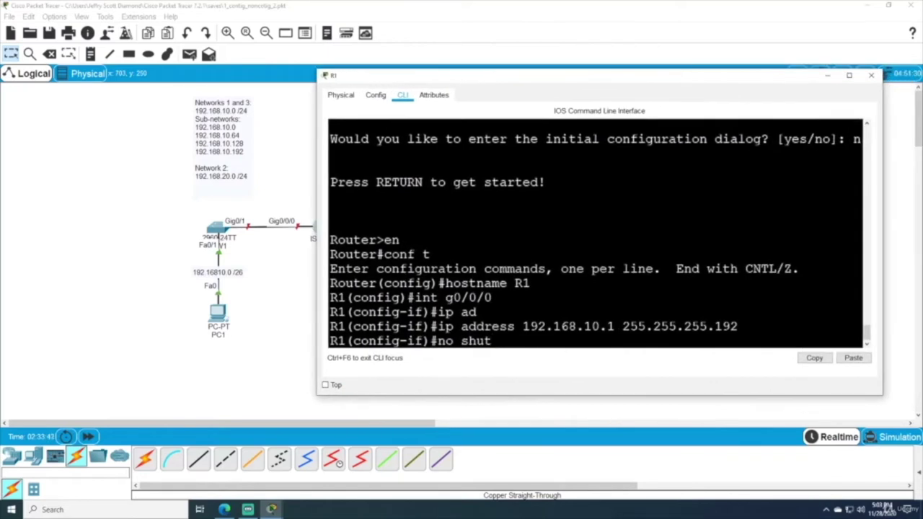
{"action": "key", "text": "Return"}
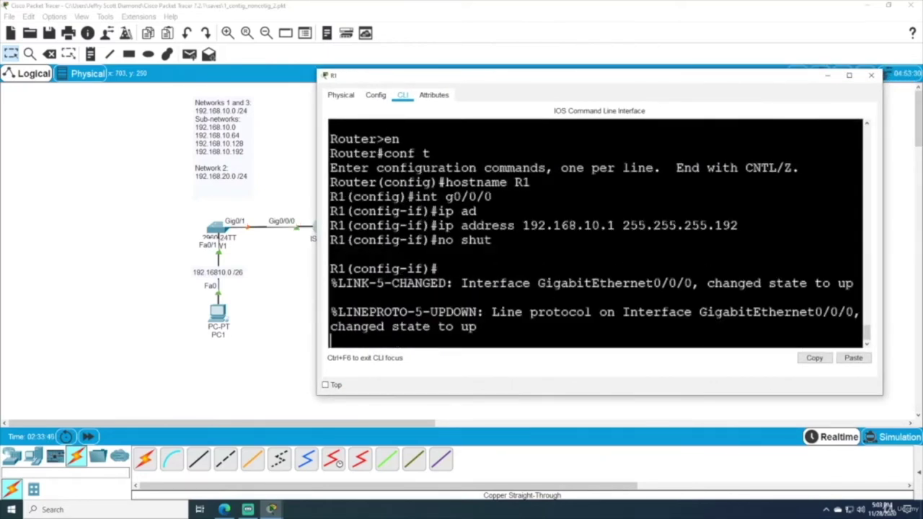
{"action": "key", "text": "Return"}
- Return R1 to privileged mode and save its configuration with wr
{"action": "type", "text": "exit"}
{"action": "key", "text": "Return"}
{"action": "type", "text": "exit"}
{"action": "key", "text": "Return"}
{"action": "type", "text": "wr"}
{"action": "key", "text": "Return"}
- Run sh ip int br on R1 and widen the window to examine the GigabitEthernet0/0/0 address and status
{"action": "type", "text": "sh ip int br"}
{"action": "key", "text": "Return"}
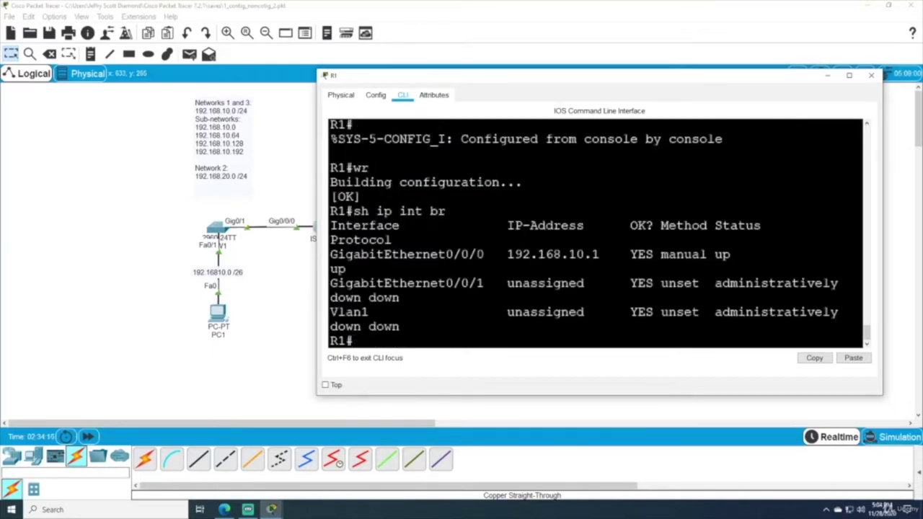
{"action": "left_click_drag", "start_coordinate": [317, 172], "coordinate": [78, 173]}
{"action": "left_click_drag", "start_coordinate": [175, 77], "coordinate": [298, 57]}
{"action": "left_click_drag", "start_coordinate": [170, 318], "coordinate": [189, 318]}
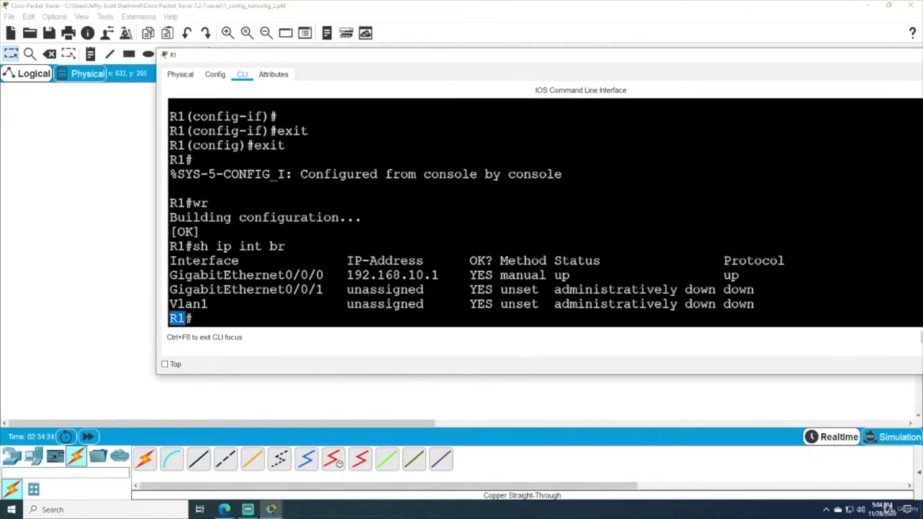
{"action": "left_click_drag", "start_coordinate": [170, 275], "coordinate": [743, 275]}
{"action": "left_click_drag", "start_coordinate": [456, 60], "coordinate": [340, 71]}
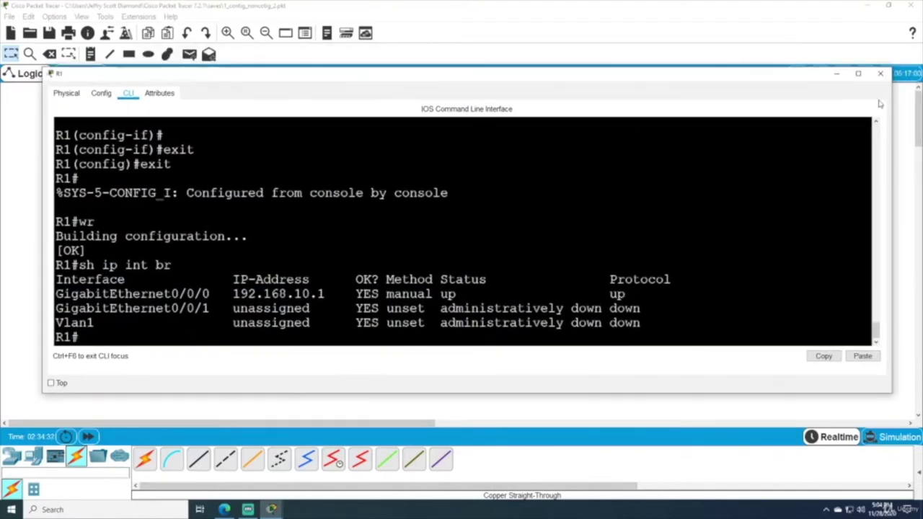
- Reopen R1's command line and enter configuration mode for interface g0/0/1
{"action": "left_click", "coordinate": [902, 73]}
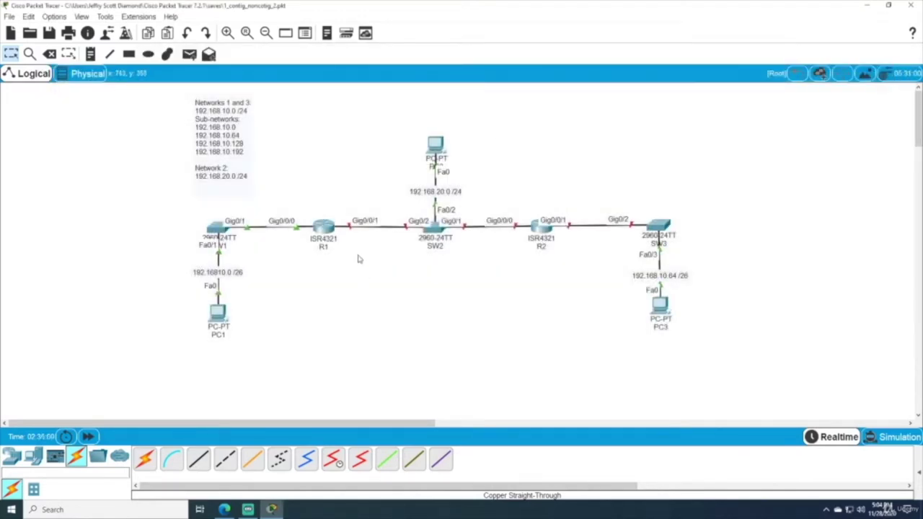
{"action": "left_click", "coordinate": [326, 229]}
{"action": "left_click_drag", "start_coordinate": [462, 108], "coordinate": [579, 47]}
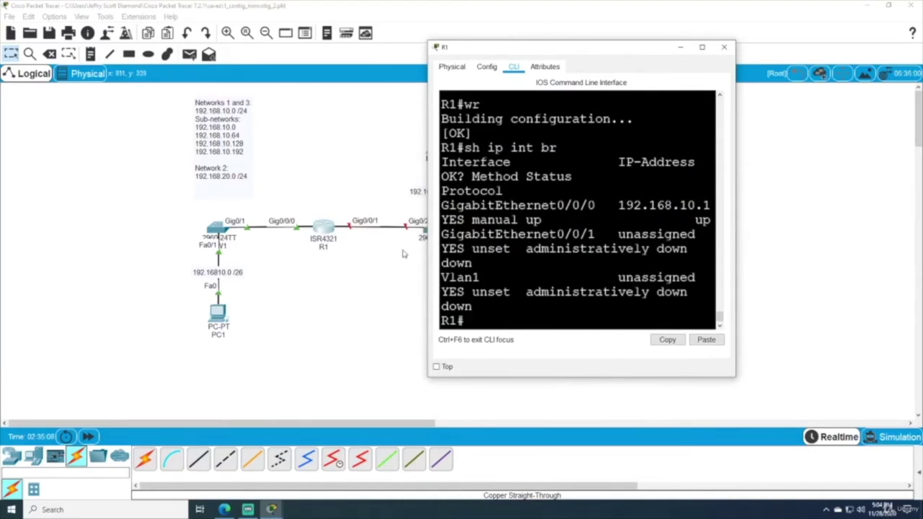
{"action": "type", "text": "conf t"}
{"action": "key", "text": "Return"}
{"action": "type", "text": "in"}
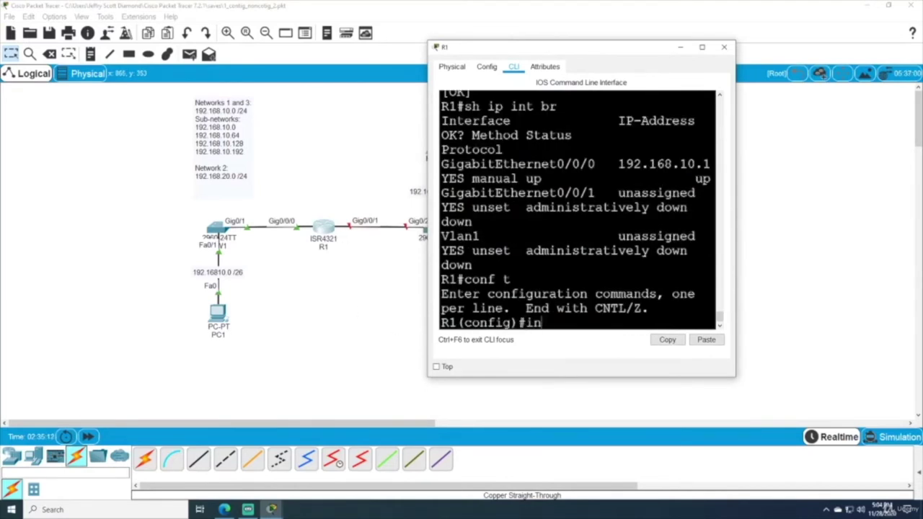
{"action": "type", "text": "t g0/0/1"}
{"action": "key", "text": "Return"}
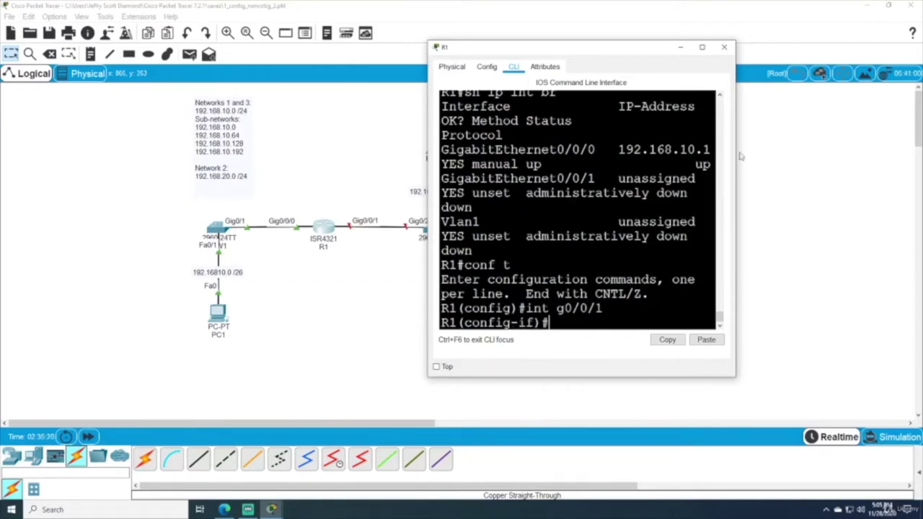
- Assign IP address 192.168.20.1 with mask 255.255.255.0 to R1's interface g0/0/1
{"action": "type", "text": "ip ad"}
{"action": "key", "text": "Tab"}
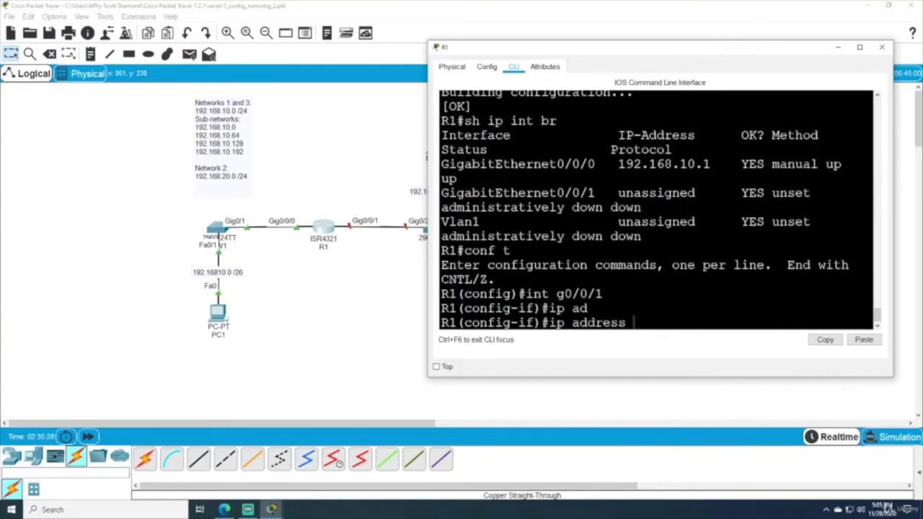
{"action": "type", "text": "192.168.20.2"}
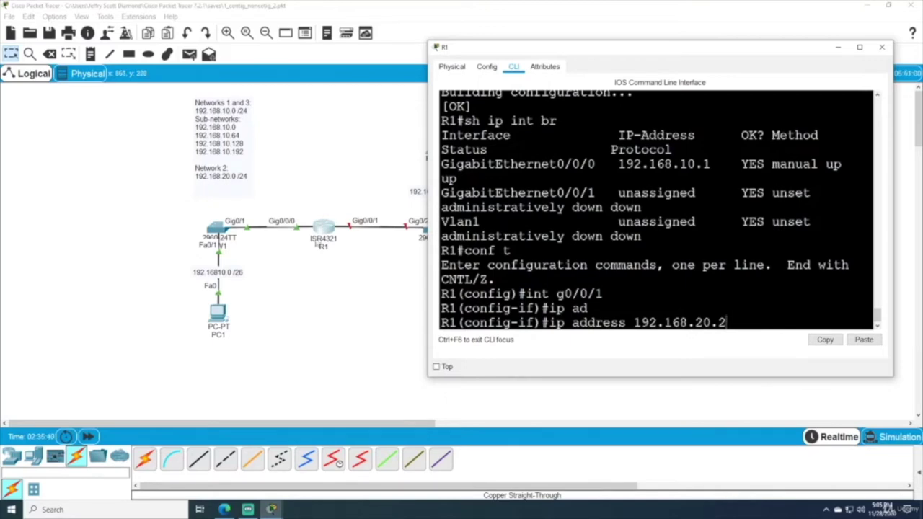
{"action": "left_click_drag", "start_coordinate": [507, 52], "coordinate": [431, 81]}
{"action": "key", "text": "BackSpace"}
{"action": "type", "text": "1 255.255.255."}
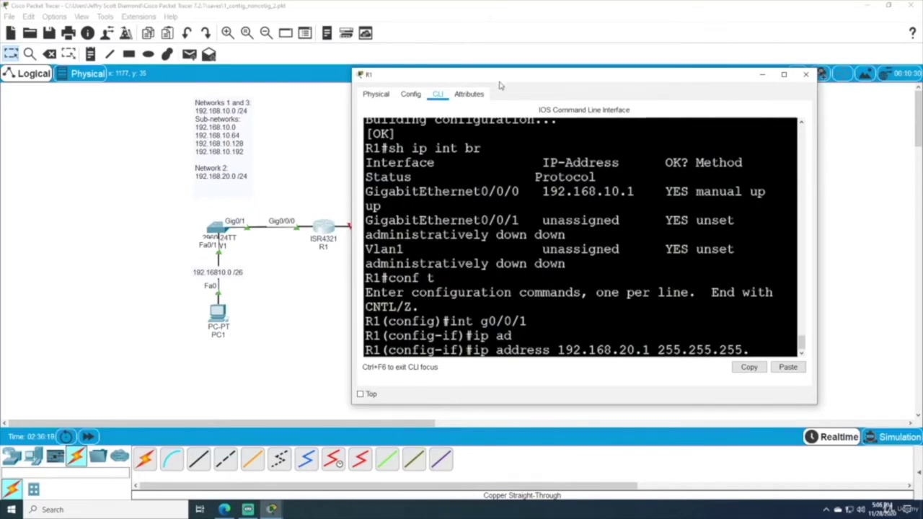
{"action": "left_click_drag", "start_coordinate": [500, 85], "coordinate": [543, 72]}
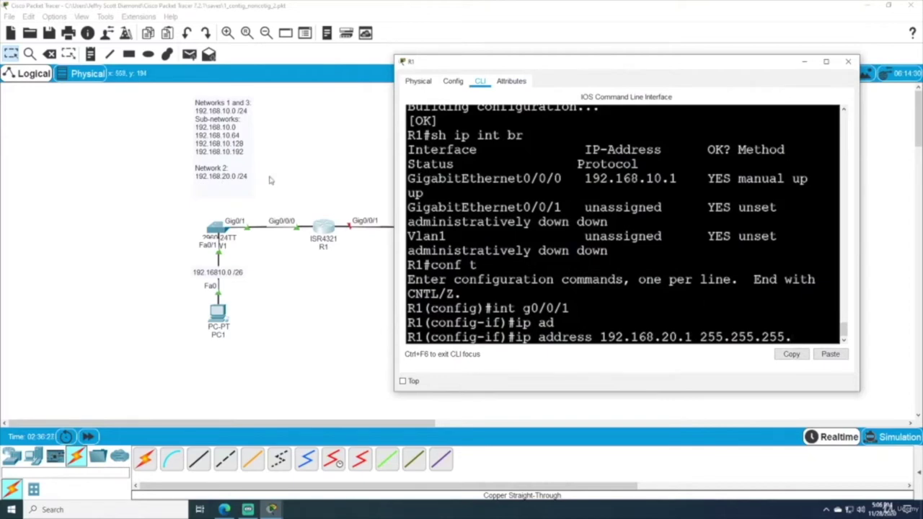
{"action": "mouse_move", "coordinate": [465, 66]}
{"action": "left_mouse_down"}
{"action": "mouse_move", "coordinate": [509, 65]}
{"action": "mouse_move", "coordinate": [452, 78]}
{"action": "left_mouse_up"}
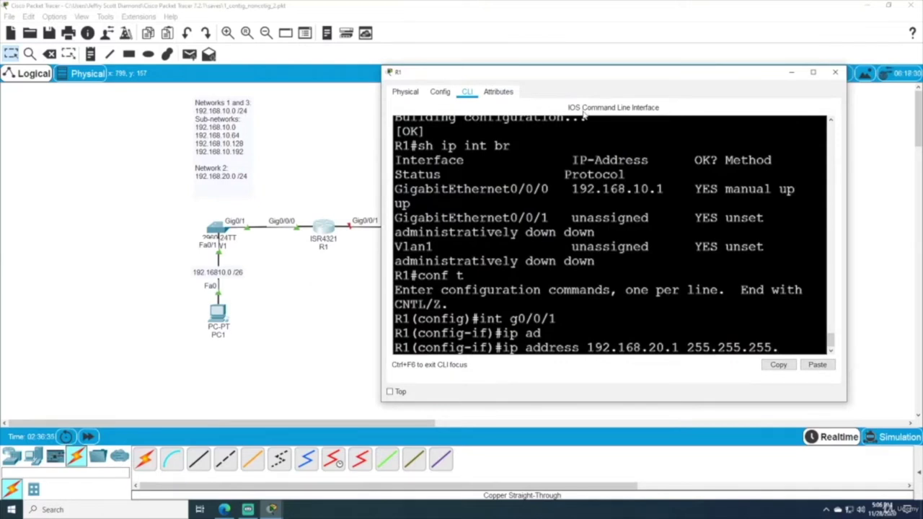
{"action": "type", "text": "0"}
{"action": "left_click_drag", "start_coordinate": [584, 72], "coordinate": [598, 55]}
{"action": "key", "text": "Return"}
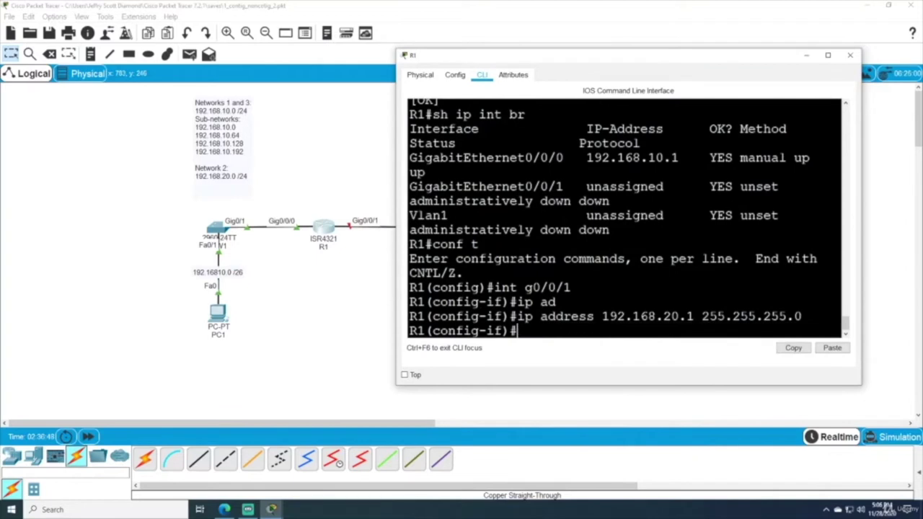
- Enable R1's interface g0/0/1 with no shut and return the router to privileged mode
{"action": "type", "text": "no shut"}
{"action": "key", "text": "Return"}
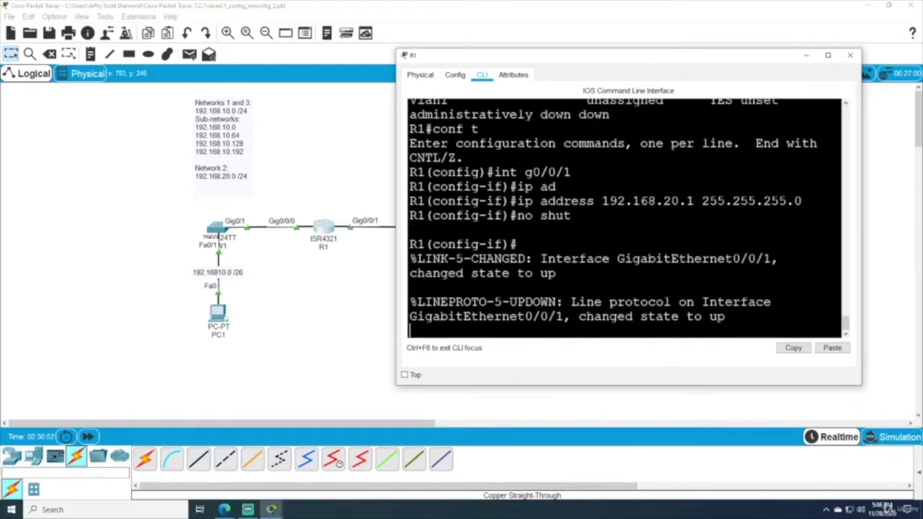
{"action": "key", "text": "Return"}
{"action": "type", "text": "exit"}
{"action": "key", "text": "Return"}
{"action": "type", "text": "exit"}
{"action": "key", "text": "Return"}
{"action": "key", "text": "Return"}
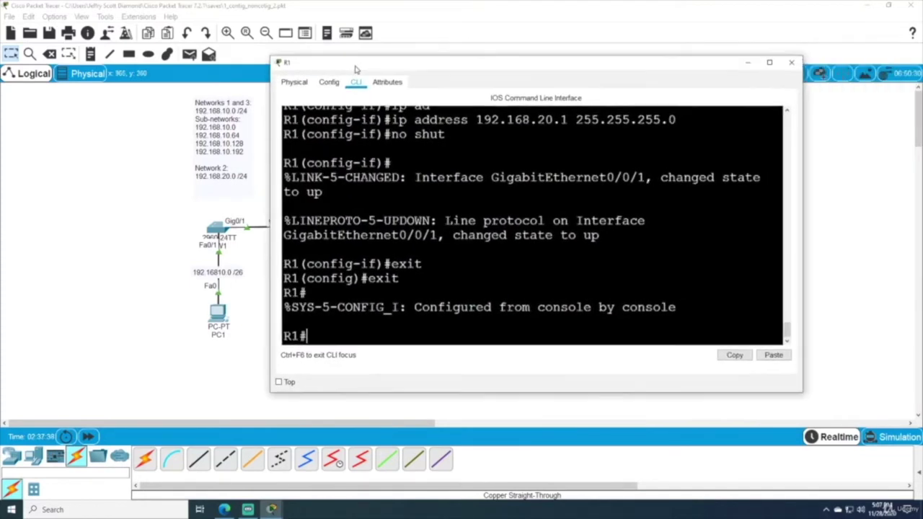
- Save R1's configuration with wr and close its window
{"action": "type", "text": "wr"}
{"action": "key", "text": "Return"}
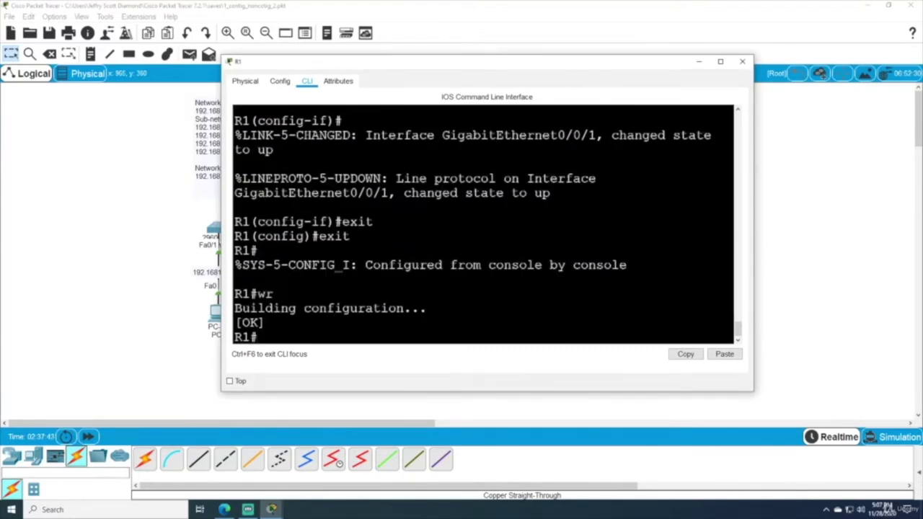
{"action": "left_click", "coordinate": [743, 61]}
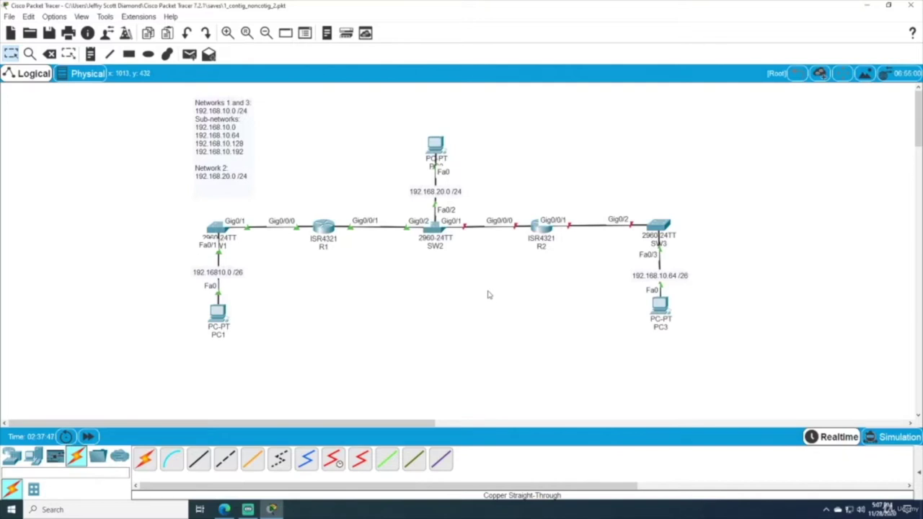
- Open R2's command line in an enlarged window and decline the initial configuration dialog
{"action": "left_click", "coordinate": [542, 229]}
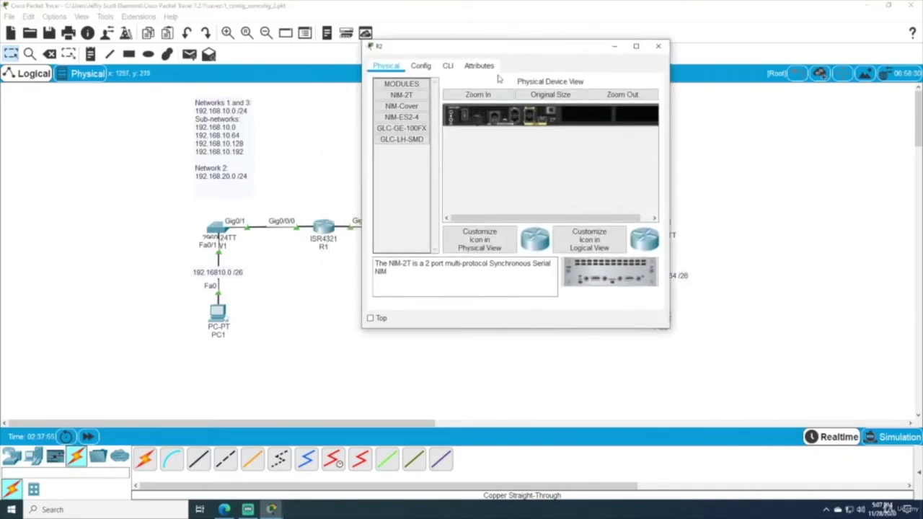
{"action": "left_click", "coordinate": [448, 66]}
{"action": "left_click_drag", "start_coordinate": [669, 328], "coordinate": [817, 405]}
{"action": "type", "text": "n"}
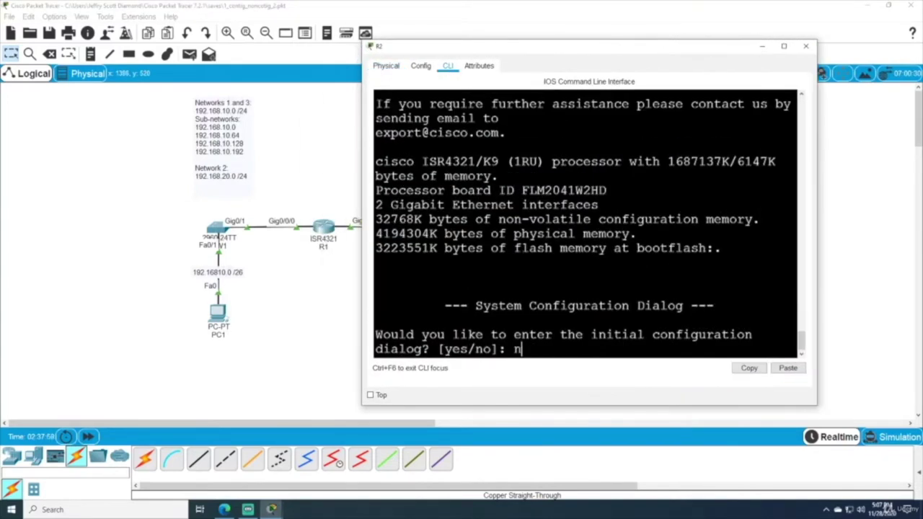
{"action": "key", "text": "Return"}
{"action": "key", "text": "Return"}
- Enter privileged and global configuration mode on R2 and select interface g0/0/0, keeping the topology's link labels in view
{"action": "type", "text": "en"}
{"action": "key", "text": "Return"}
{"action": "type", "text": "conf t"}
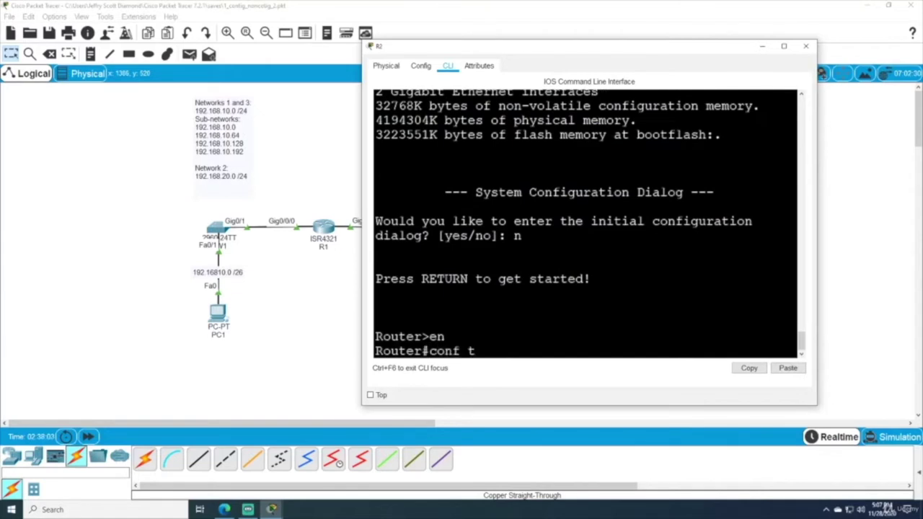
{"action": "key", "text": "Return"}
{"action": "type", "text": "int"}
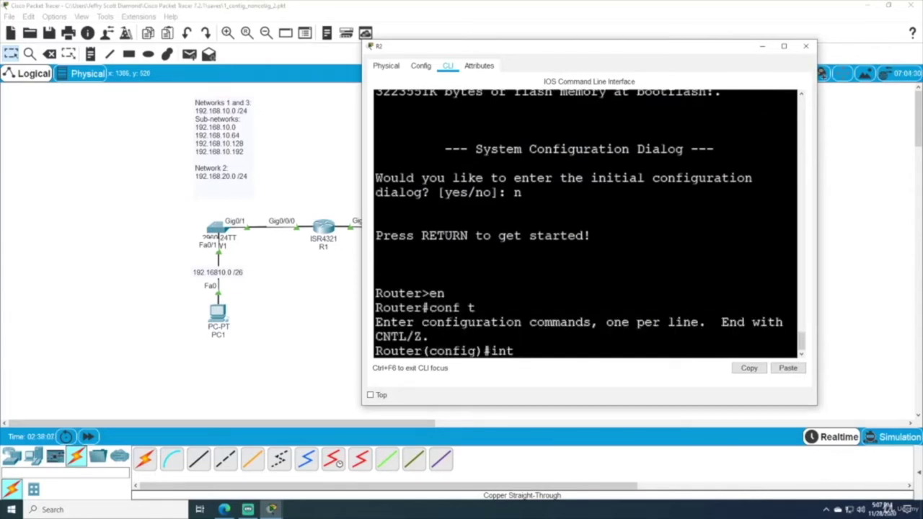
{"action": "left_click_drag", "start_coordinate": [505, 49], "coordinate": [696, 51]}
{"action": "type", "text": "g0/0/0"}
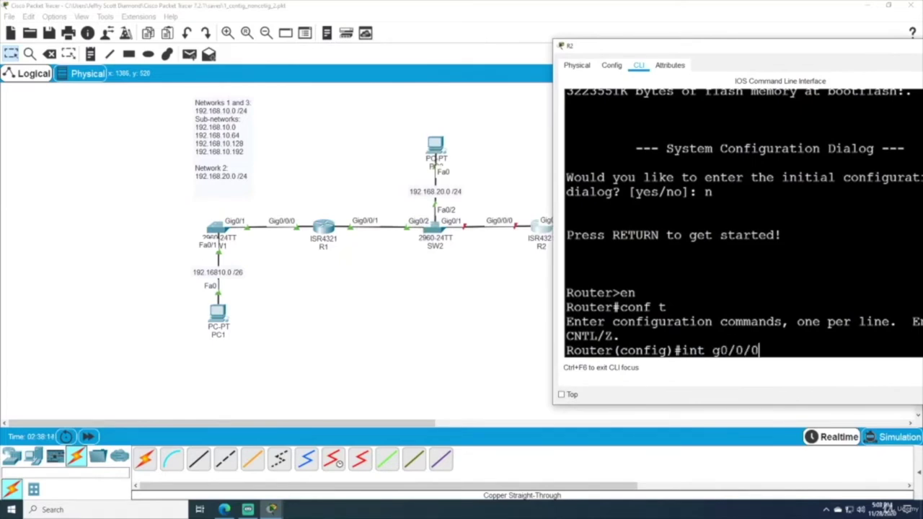
{"action": "key", "text": "Return"}
- Assign IP address 192.168.20.2 with mask 255.255.255.0 to R2's interface g0/0/0
{"action": "type", "text": "ip ad"}
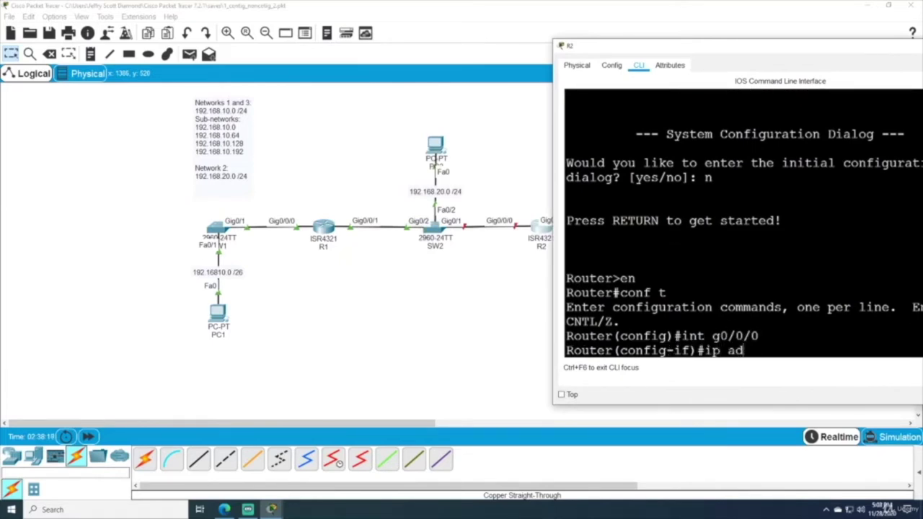
{"action": "key", "text": "Tab"}
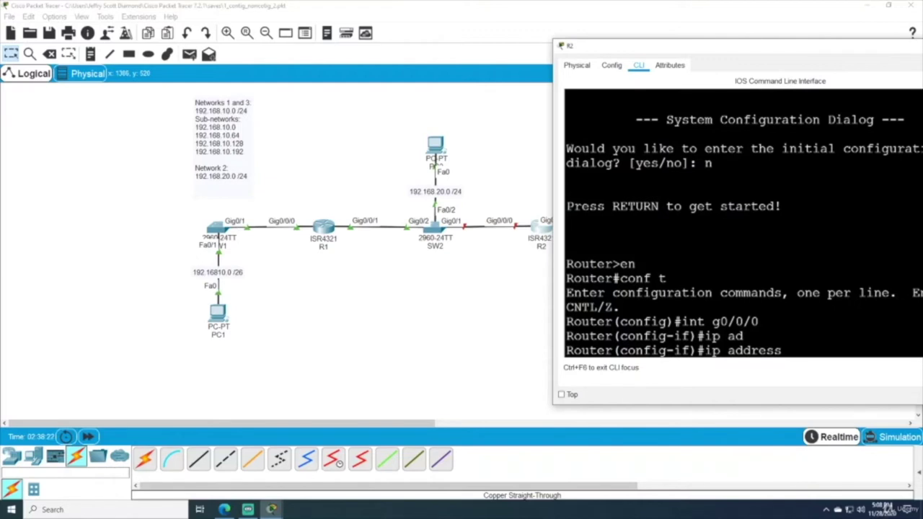
{"action": "type", "text": "192.168.20.2"}
{"action": "left_click_drag", "start_coordinate": [621, 51], "coordinate": [320, 71]}
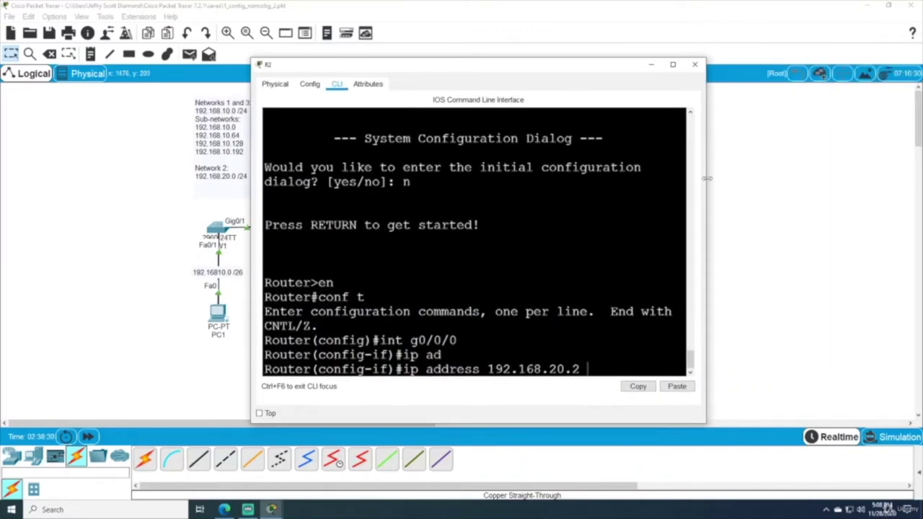
{"action": "left_click_drag", "start_coordinate": [708, 178], "coordinate": [818, 175]}
{"action": "type", "text": "255.255.255.0"}
{"action": "key", "text": "Return"}
- Enable R2's interface g0/0/0 with no shut and return the router to privileged mode
{"action": "type", "text": "no shut"}
{"action": "key", "text": "Return"}
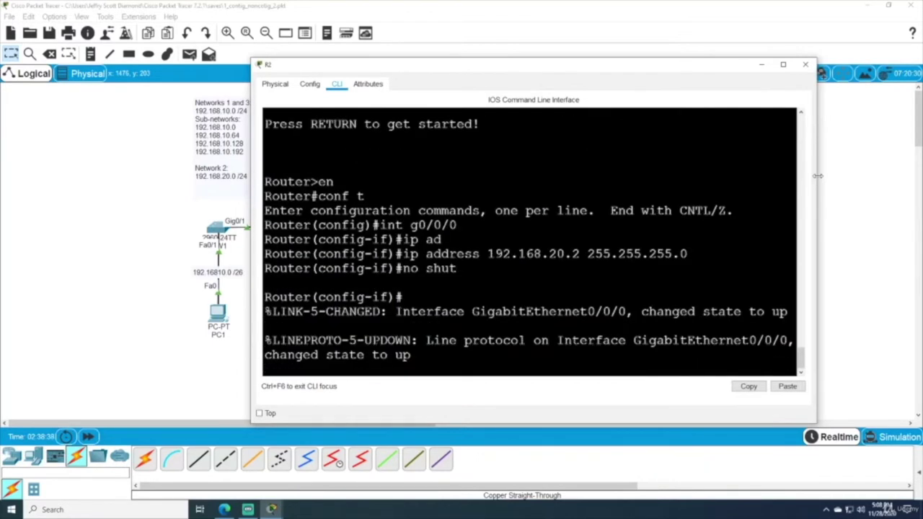
{"action": "key", "text": "Return"}
{"action": "type", "text": "exit"}
{"action": "key", "text": "Return"}
{"action": "type", "text": "exit"}
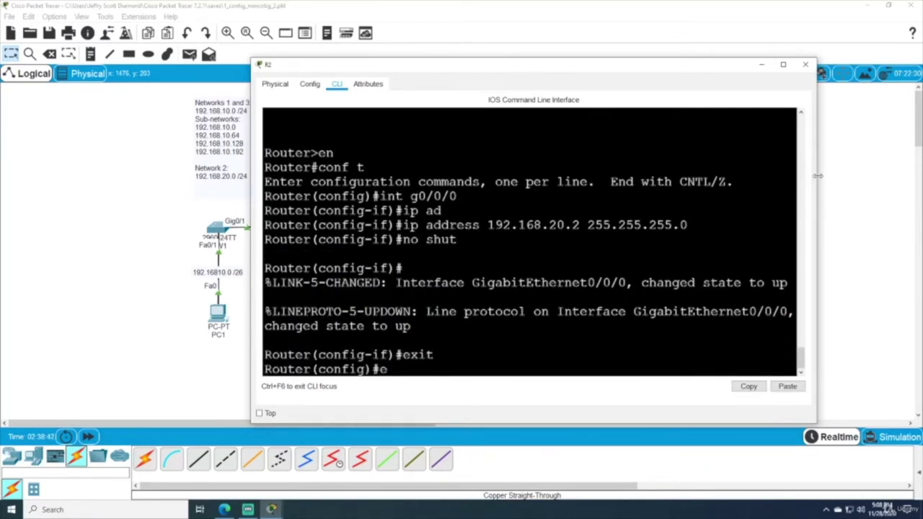
{"action": "key", "text": "Return"}
- Save R2's configuration with wr and close its window
{"action": "type", "text": "wr"}
{"action": "key", "text": "Return"}
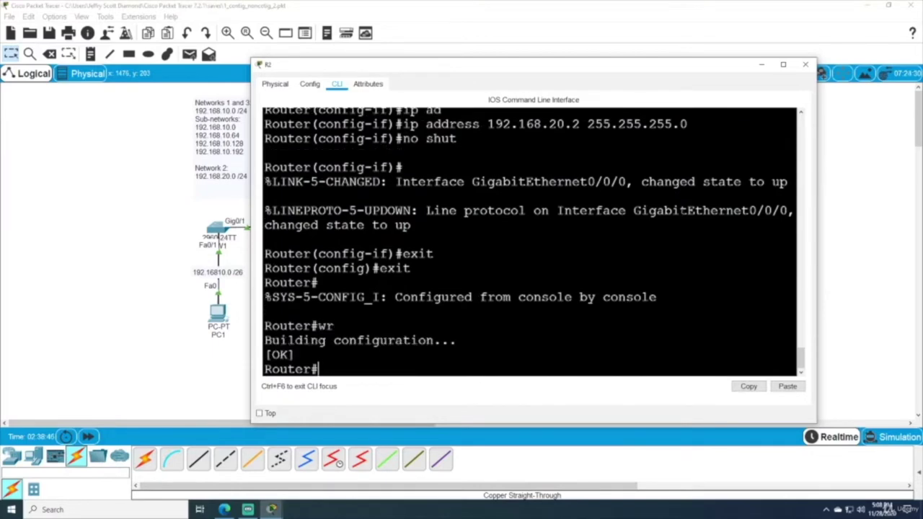
{"action": "left_click_drag", "start_coordinate": [265, 225], "coordinate": [412, 225]}
{"action": "left_click", "coordinate": [806, 64]}
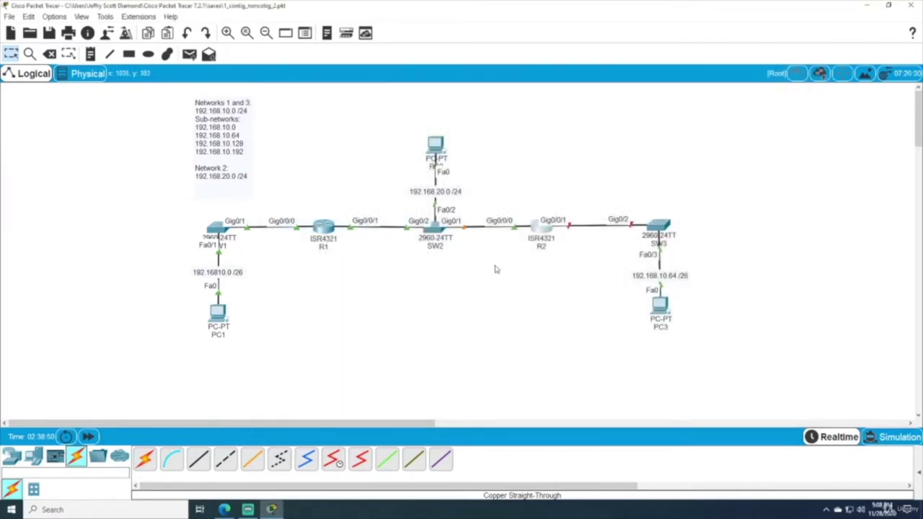
- Reopen R2's command line in a widened window clear of SW3's links and enter configuration mode for interface g0/0/1
{"action": "left_click", "coordinate": [541, 231]}
{"action": "left_click_drag", "start_coordinate": [481, 98], "coordinate": [220, 40]}
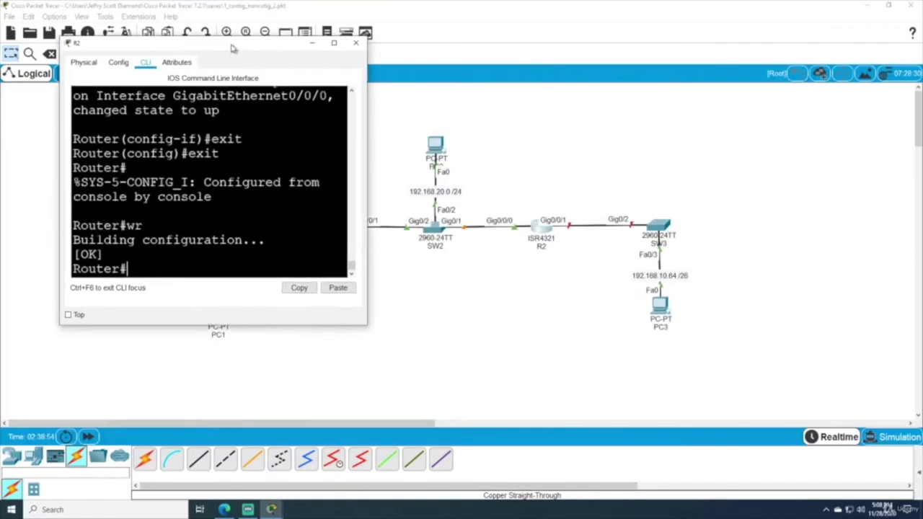
{"action": "left_click_drag", "start_coordinate": [347, 142], "coordinate": [509, 144]}
{"action": "type", "text": "conf t"}
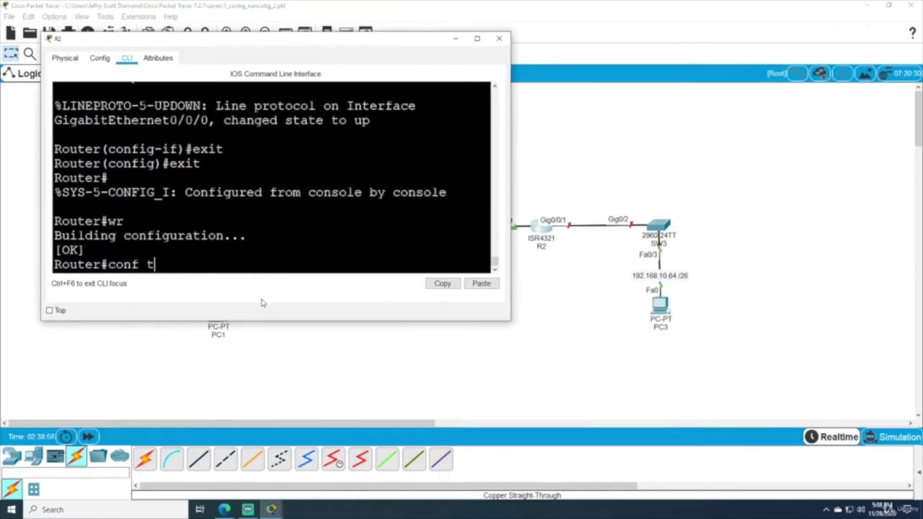
{"action": "key", "text": "Return"}
{"action": "type", "text": "int g0/0/1"}
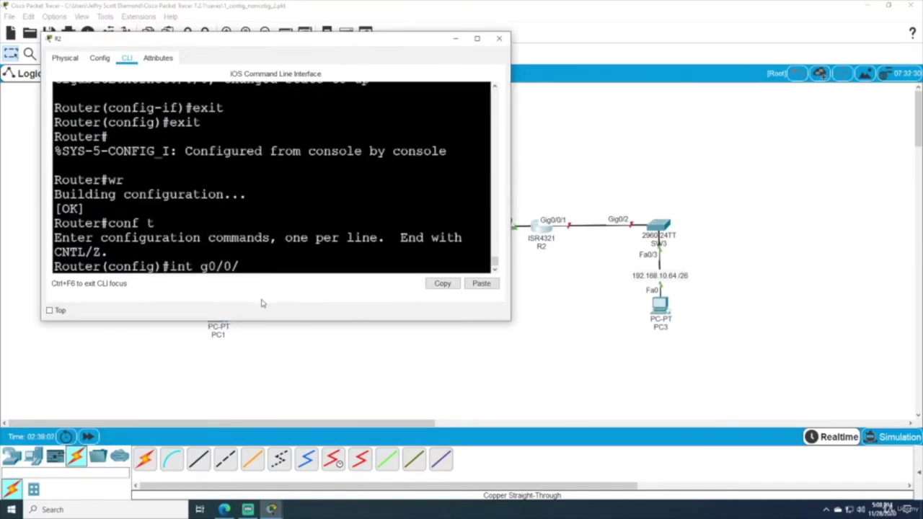
{"action": "key", "text": "Return"}
- Assign IP address 192.168.10.65 with mask 255.255.255.192 to R2's interface g0/0/1
{"action": "type", "text": "ip ad"}
{"action": "key", "text": "Tab"}
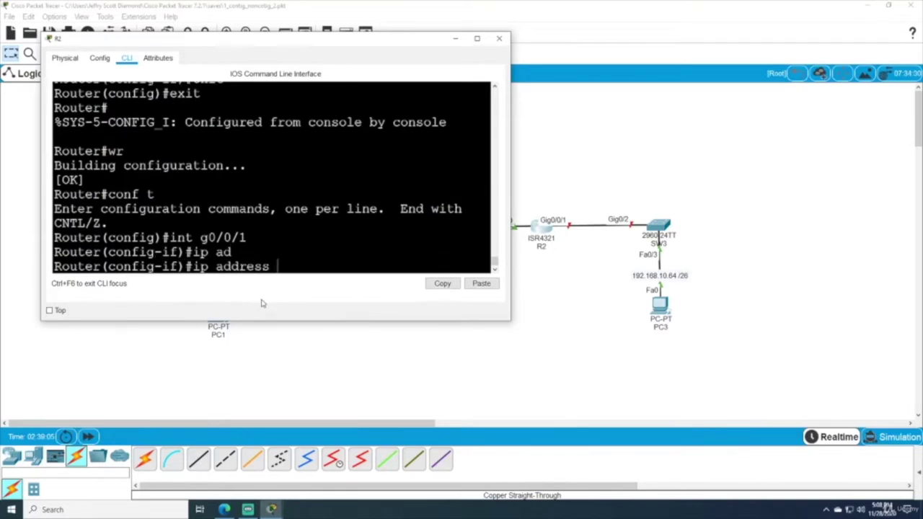
{"action": "left_click_drag", "start_coordinate": [281, 44], "coordinate": [352, 179]}
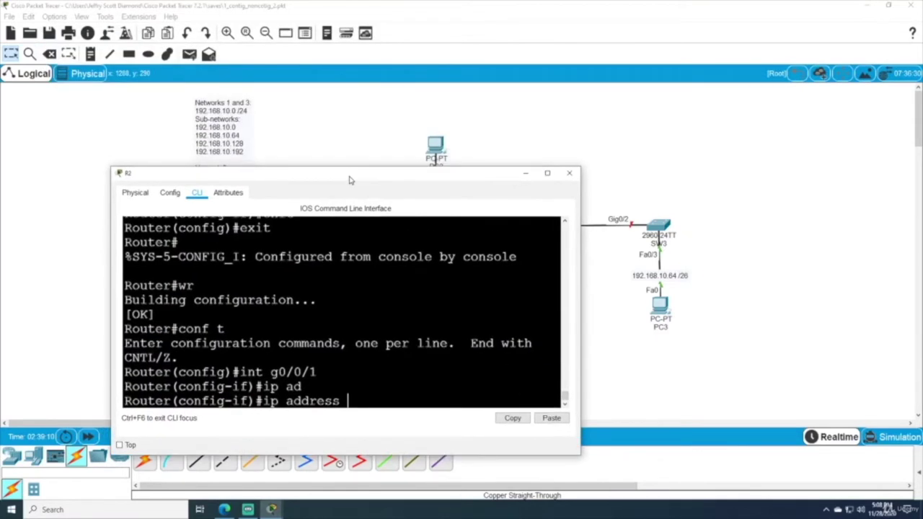
{"action": "left_click_drag", "start_coordinate": [295, 176], "coordinate": [256, 65]}
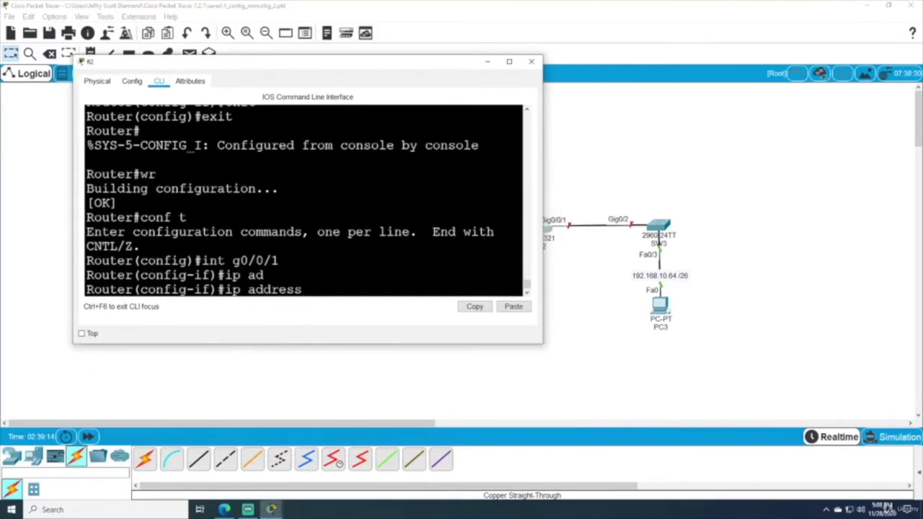
{"action": "type", "text": "192.168.10.6"}
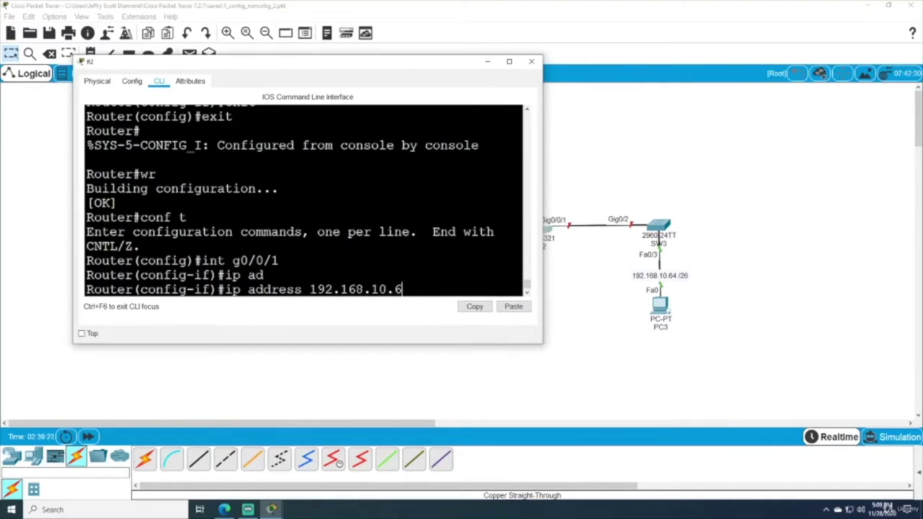
{"action": "type", "text": "5 255.255."}
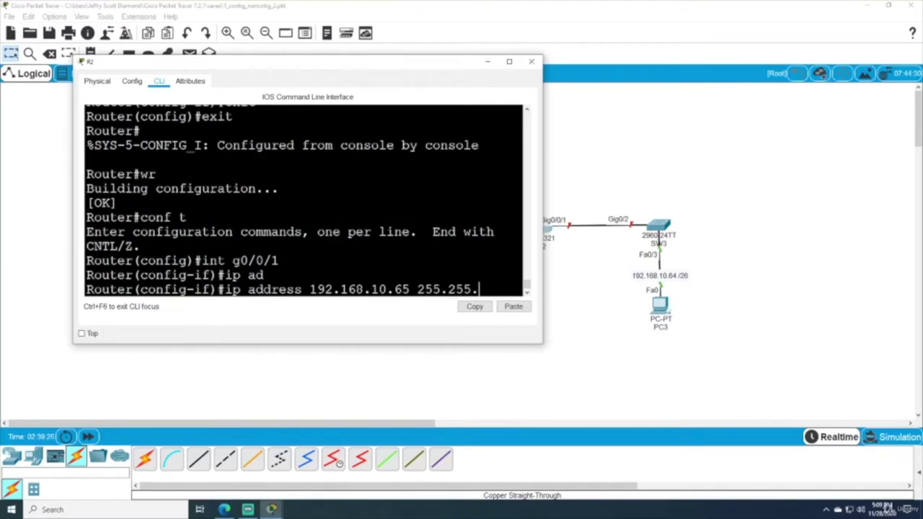
{"action": "type", "text": "255.192"}
{"action": "key", "text": "Return"}
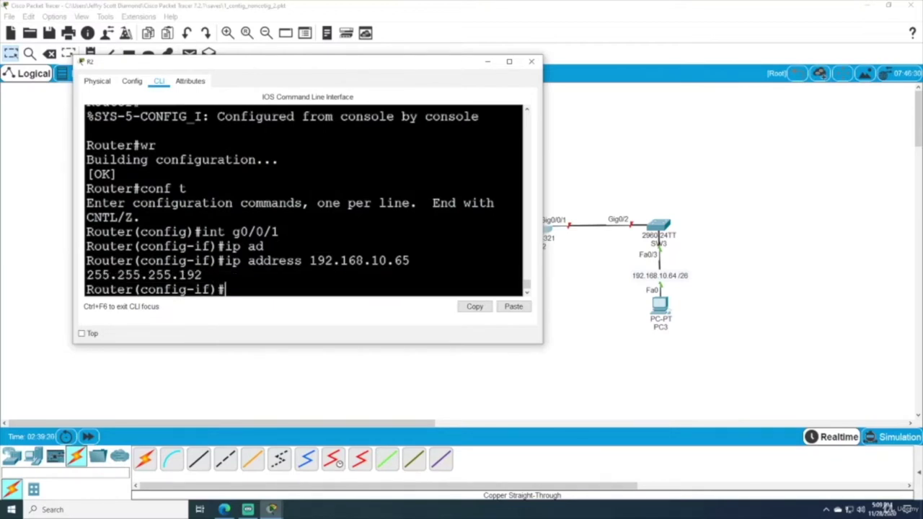
- Enable R2's interface g0/0/1 with no shut and save the configuration with wr from privileged mode
{"action": "type", "text": "no shut"}
{"action": "key", "text": "Return"}
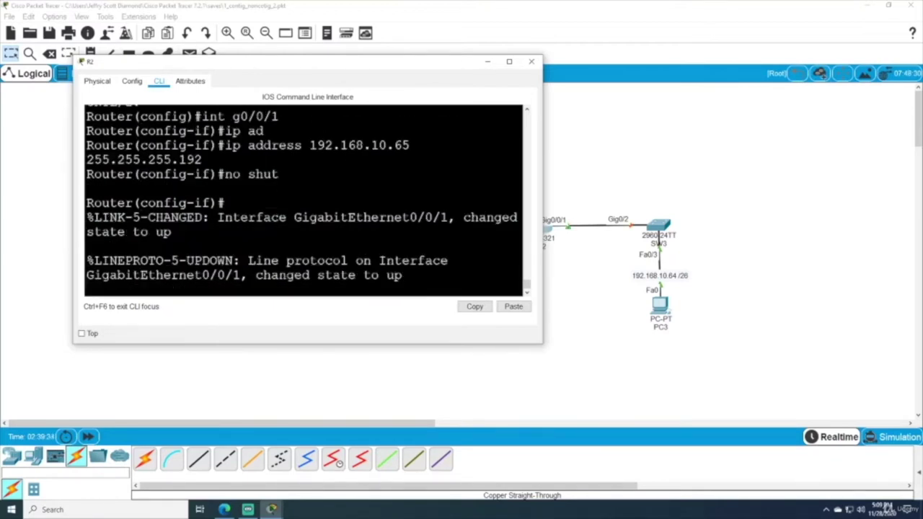
{"action": "type", "text": "exit"}
{"action": "key", "text": "Return"}
{"action": "type", "text": "exit"}
{"action": "key", "text": "Return"}
{"action": "type", "text": "wr"}
{"action": "key", "text": "Return"}
{"action": "key", "text": "Return"}
- Set the router's hostname to R2 in configuration mode and save the configuration with wr
{"action": "type", "text": "conf t"}
{"action": "key", "text": "Return"}
{"action": "type", "text": "hostname"}
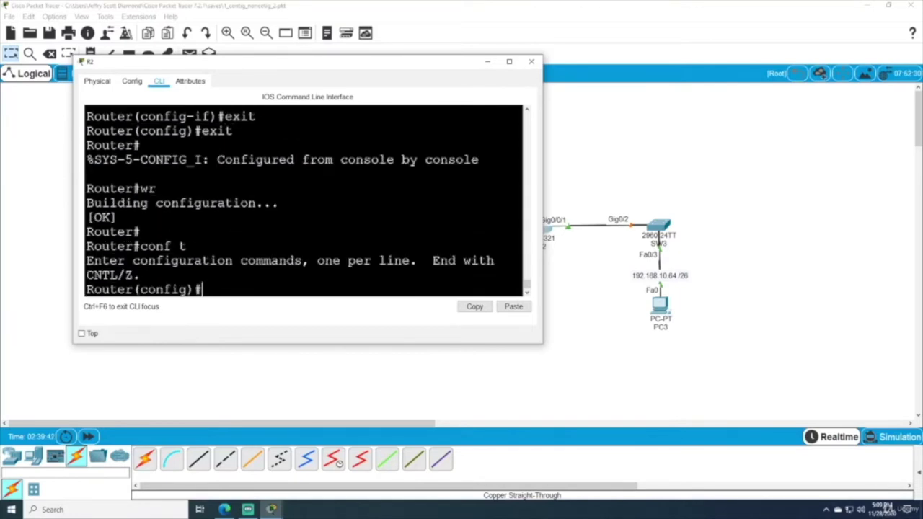
{"action": "type", "text": " R2"}
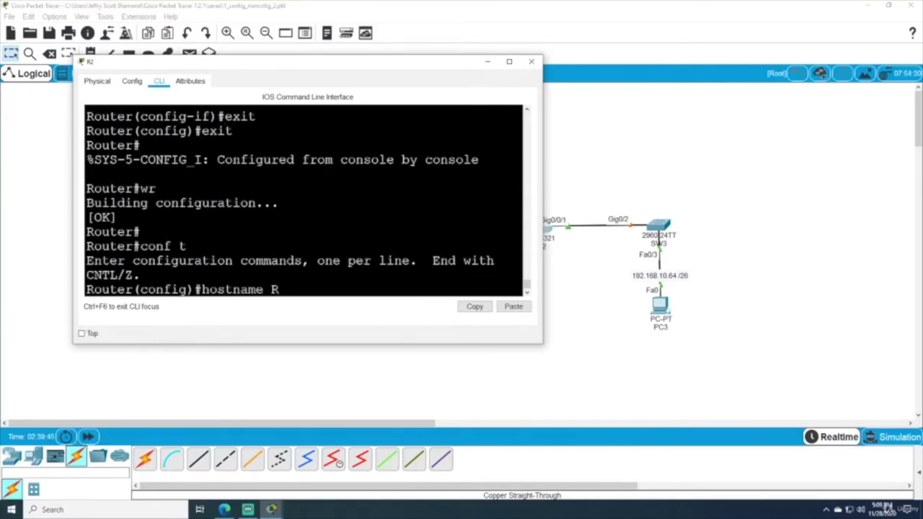
{"action": "key", "text": "Return"}
{"action": "type", "text": "exit"}
{"action": "key", "text": "Return"}
{"action": "type", "text": "wr"}
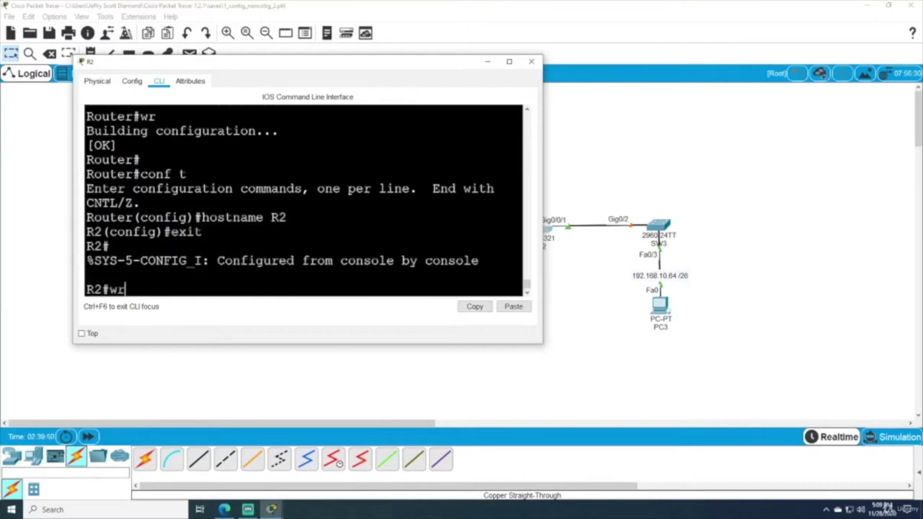
{"action": "key", "text": "Return"}
{"action": "key", "text": "Return"}
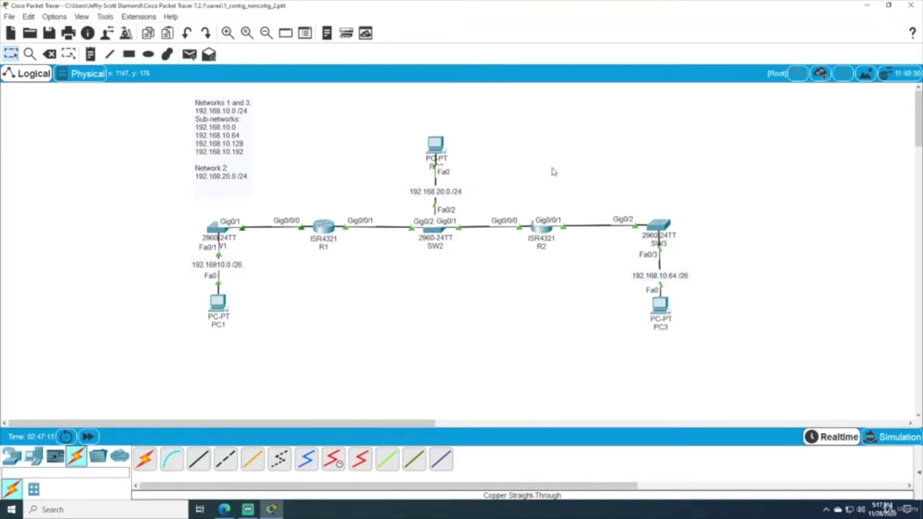
- Set PC1's static IPv4 gateway to 192.168.10.1 and its DNS server to 8.8.8.8
{"action": "left_click", "coordinate": [217, 303]}
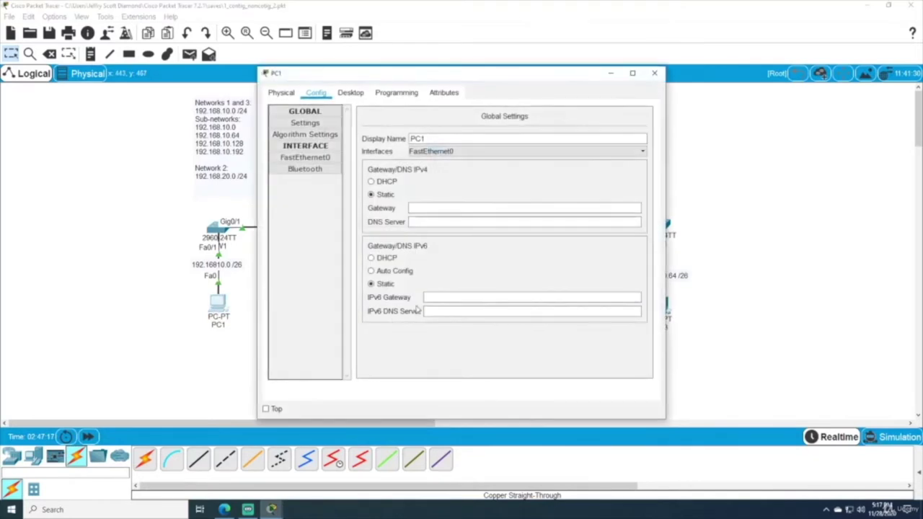
{"action": "left_click", "coordinate": [419, 210]}
{"action": "left_click_drag", "start_coordinate": [404, 77], "coordinate": [552, 74]}
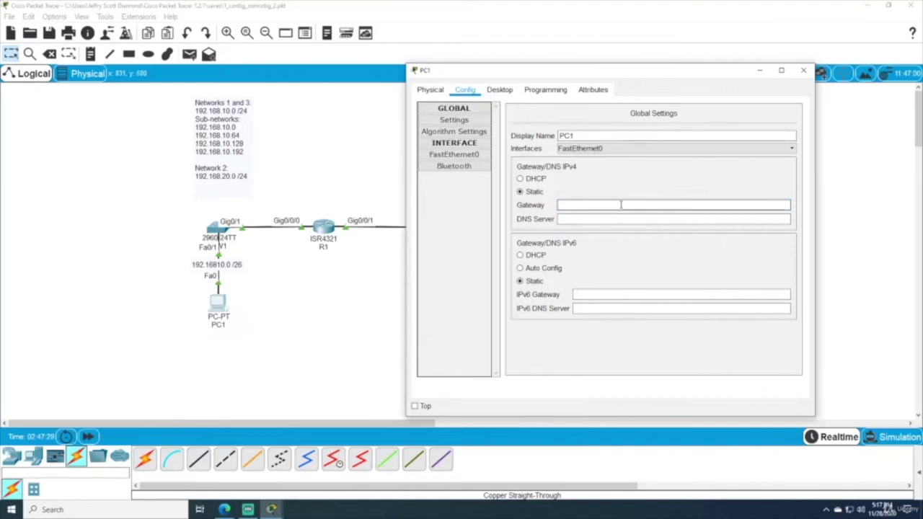
{"action": "type", "text": "92.188.10.1"}
{"action": "left_click", "coordinate": [581, 218]}
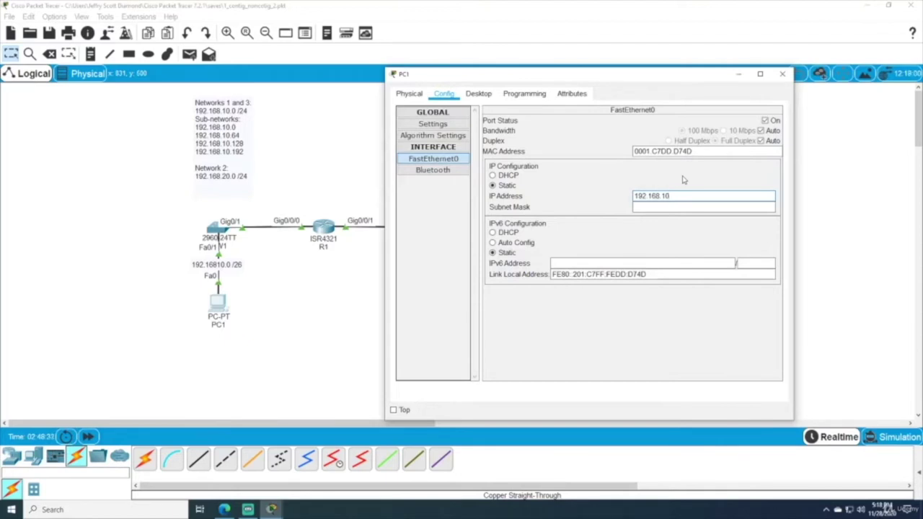
- Give PC1's FastEthernet0 the IP address 192.168.10.2 with subnet mask 255.255.255.192 and recheck the gateway settings
{"action": "key", "text": "Tab"}
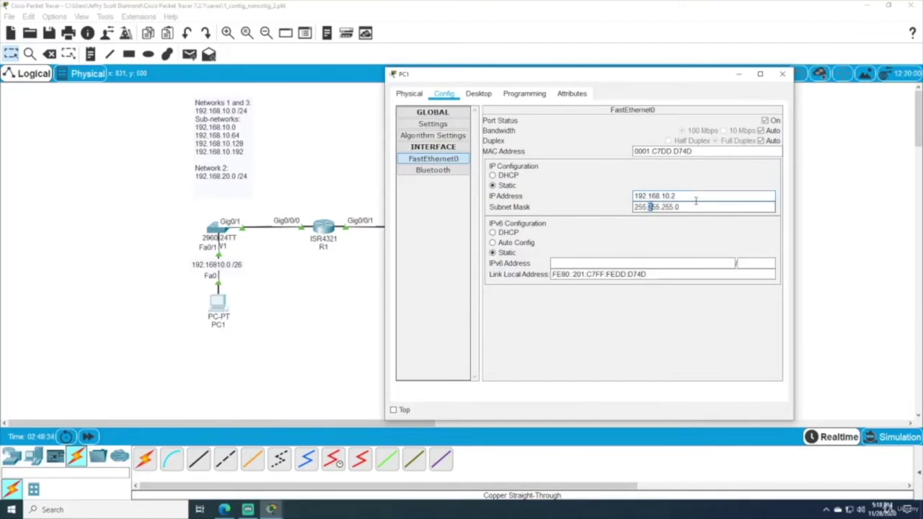
{"action": "double_click", "coordinate": [677, 207]}
{"action": "type", "text": "192"}
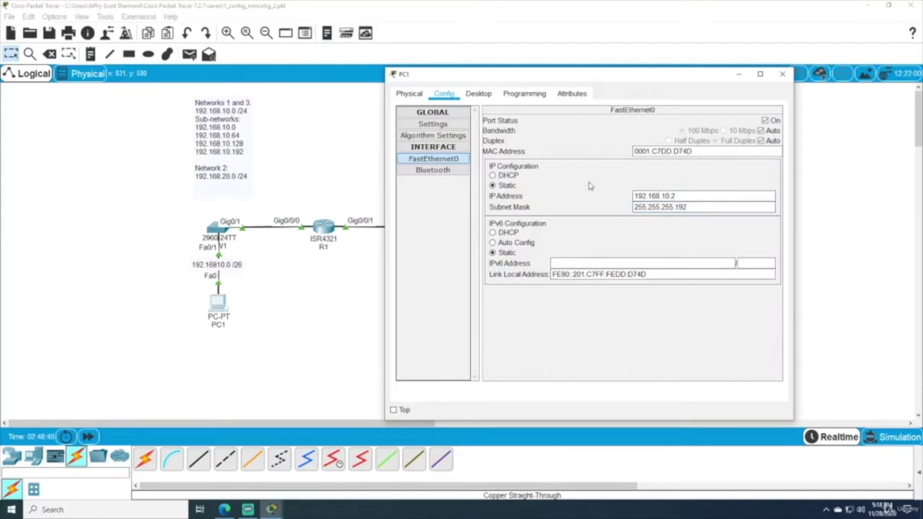
{"action": "left_click", "coordinate": [435, 126]}
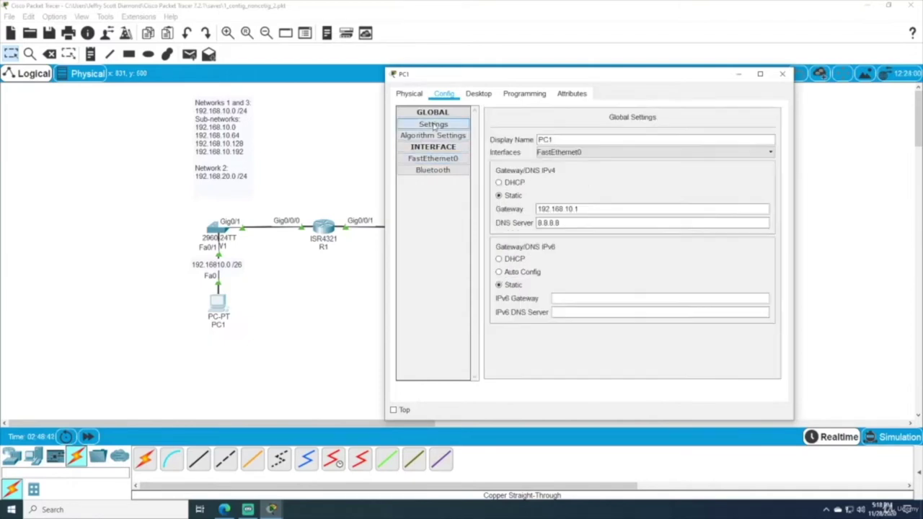
{"action": "left_click", "coordinate": [433, 158]}
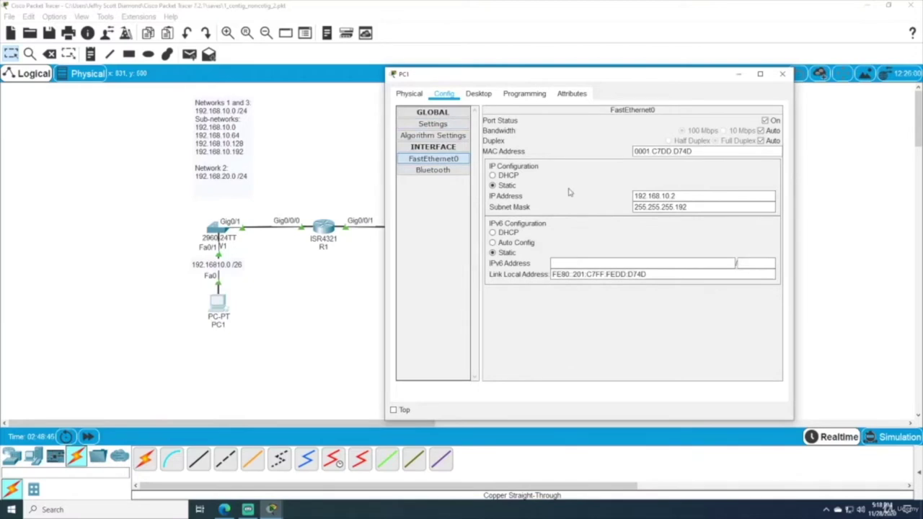
- Run ipconfig in PC1's command prompt and widen the window so each address fits on its line
{"action": "left_click", "coordinate": [478, 95]}
{"action": "left_click", "coordinate": [660, 136]}
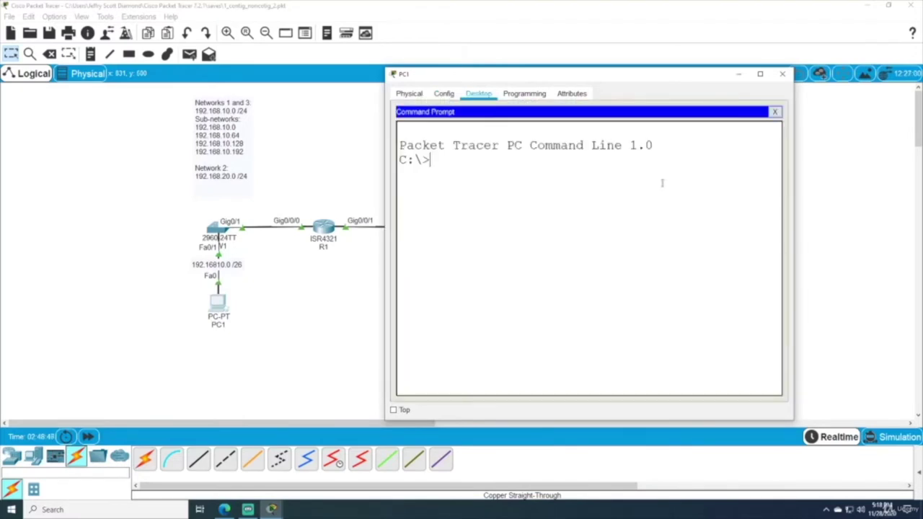
{"action": "key", "text": "Return"}
{"action": "key", "text": "Return"}
{"action": "type", "text": "ipconfig"}
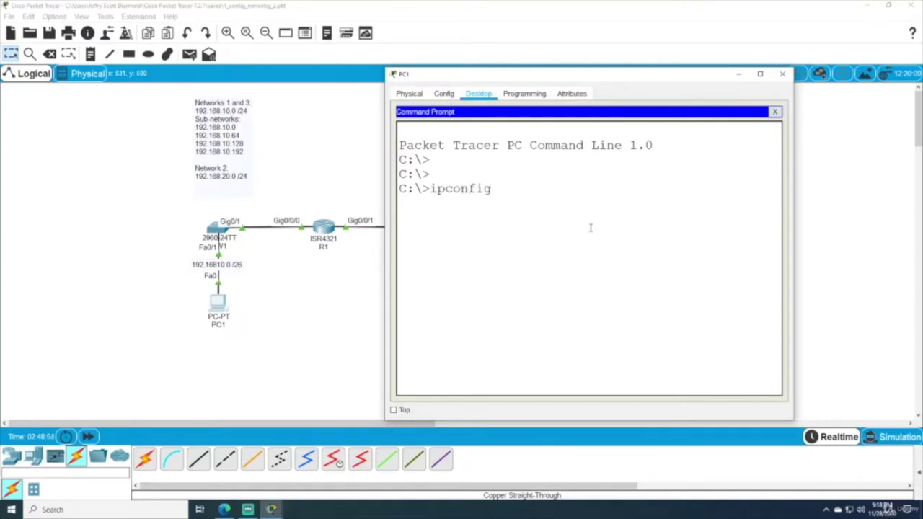
{"action": "key", "text": "Return"}
{"action": "left_click_drag", "start_coordinate": [545, 72], "coordinate": [549, 24]}
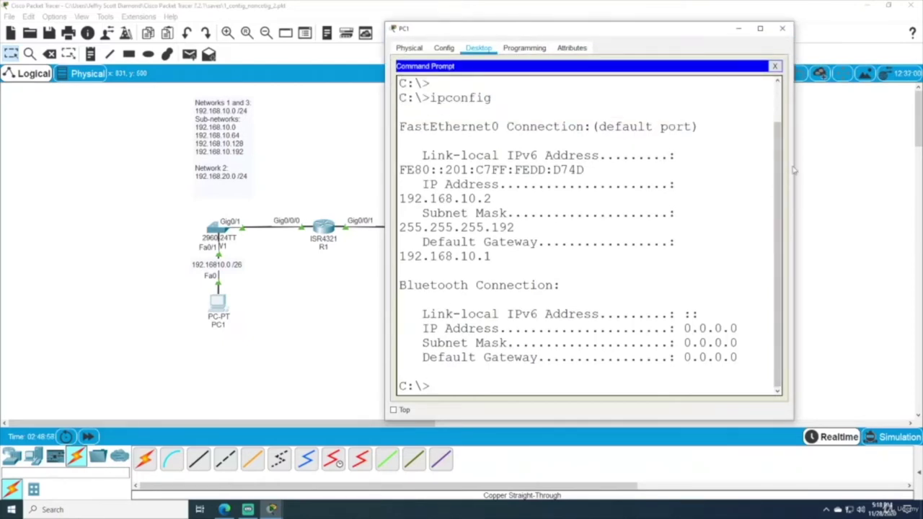
{"action": "left_click_drag", "start_coordinate": [795, 168], "coordinate": [902, 155]}
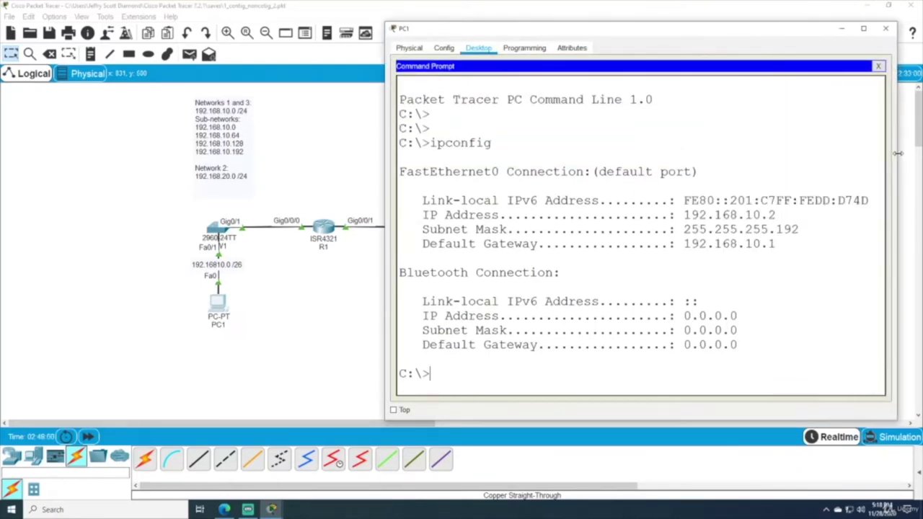
- Highlight PC1's IP address, default gateway and subnet mask in turn in the ipconfig output
{"action": "left_click_drag", "start_coordinate": [684, 214], "coordinate": [785, 215]}
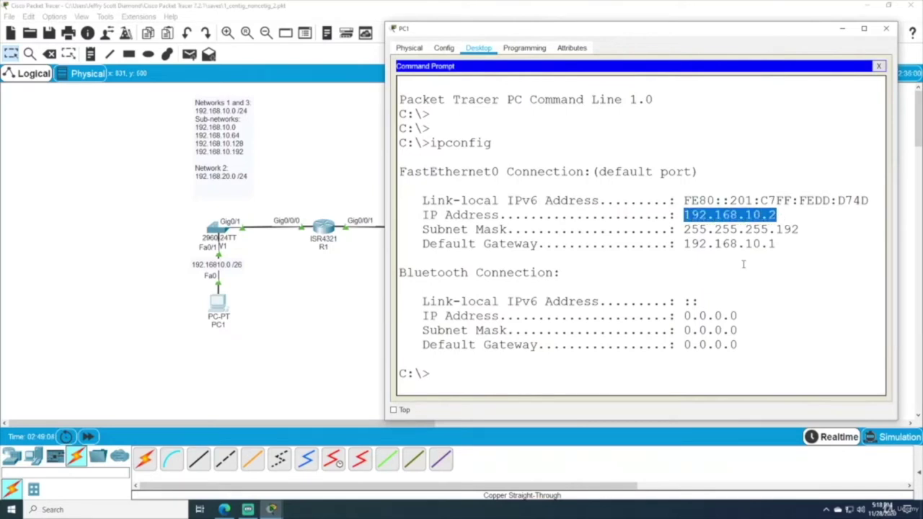
{"action": "left_click", "coordinate": [685, 244]}
{"action": "left_click_drag", "start_coordinate": [686, 243], "coordinate": [789, 244]}
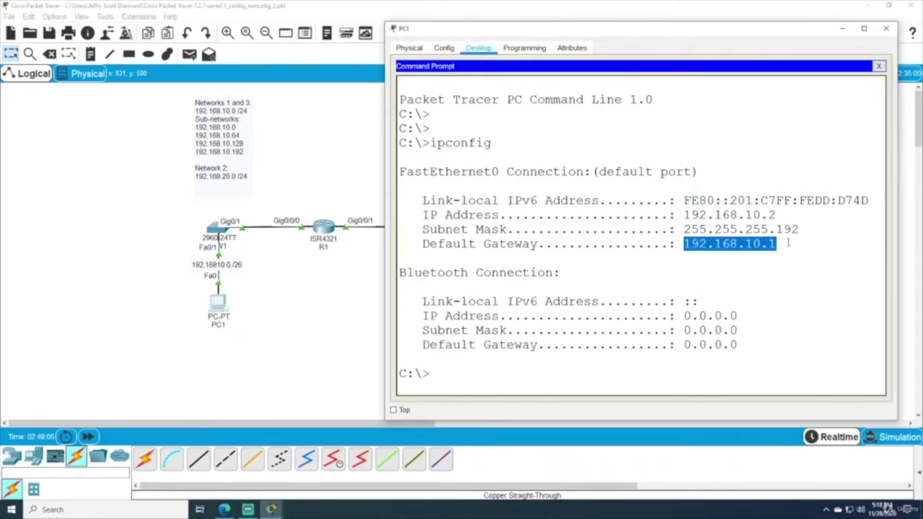
{"action": "left_click_drag", "start_coordinate": [685, 229], "coordinate": [802, 229]}
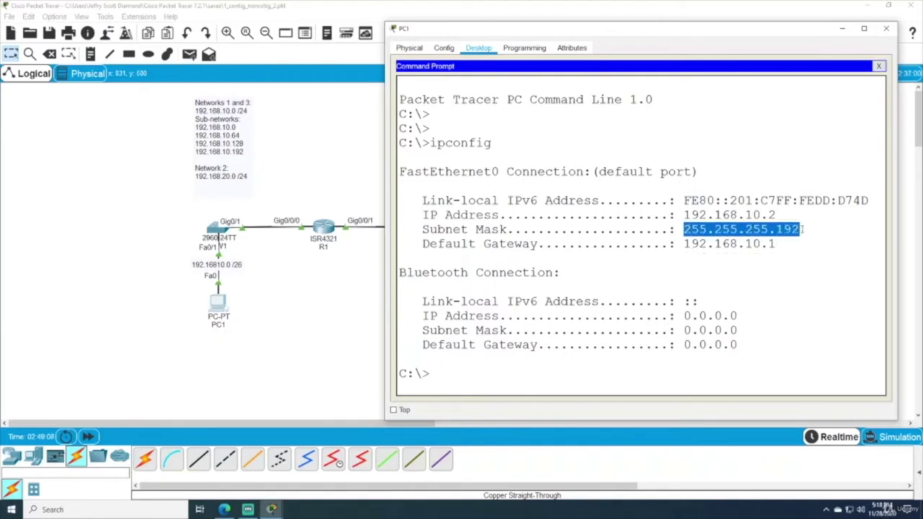
- Ping the default gateway 192.168.10.1 from PC1's command prompt
{"action": "left_click", "coordinate": [444, 373]}
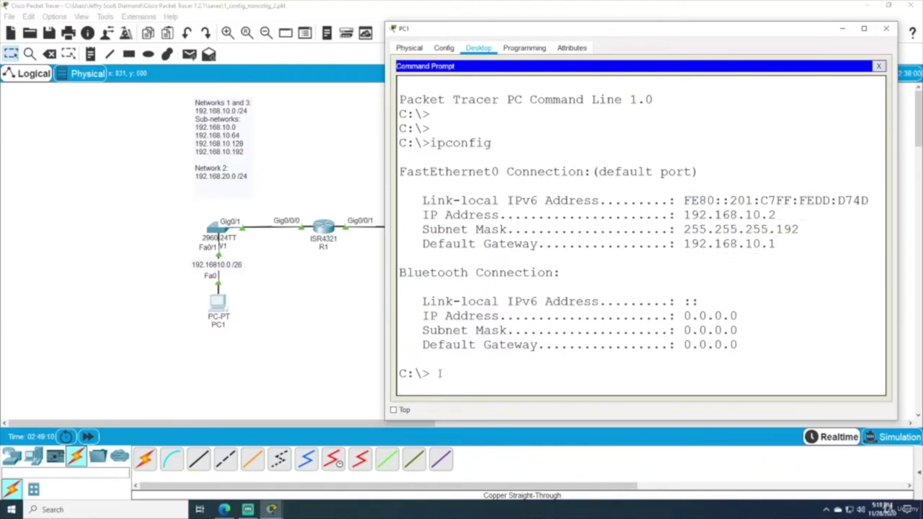
{"action": "key", "text": "Return"}
{"action": "type", "text": "ping 192.168.10.1"}
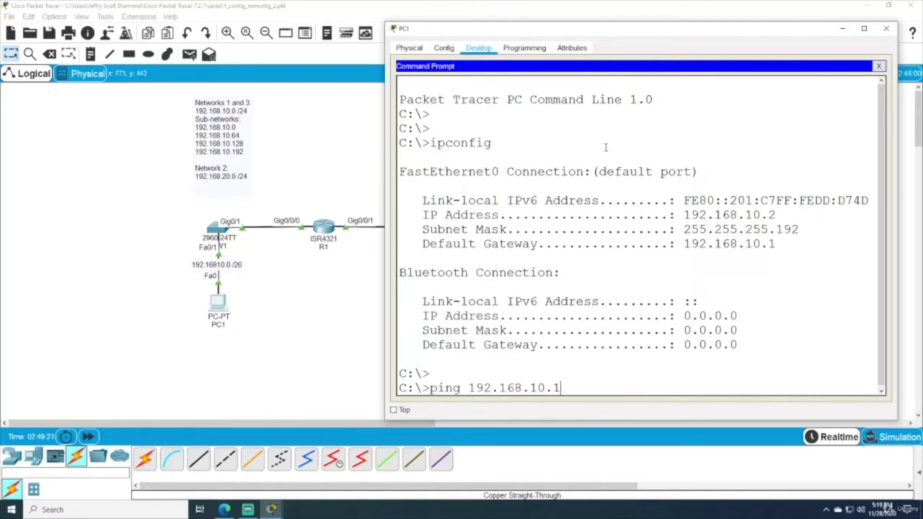
{"action": "key", "text": "Return"}
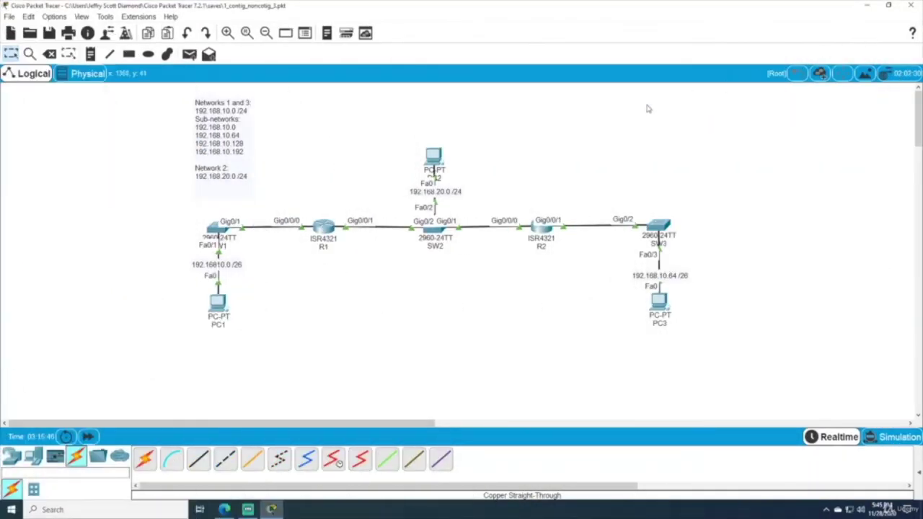
- Set PC2's static IPv4 gateway to 192.168.20.4 and its DNS server to 8.8.8.8
{"action": "left_click", "coordinate": [434, 157]}
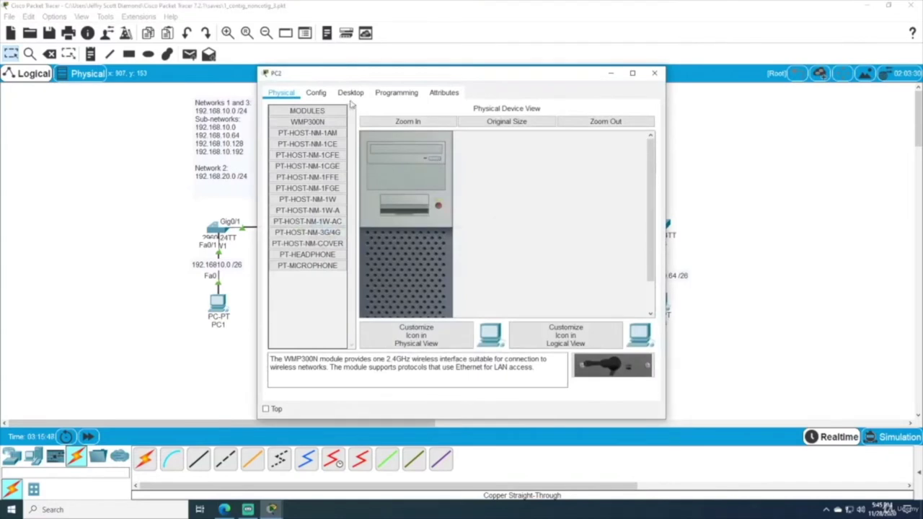
{"action": "left_click", "coordinate": [316, 93]}
{"action": "left_click", "coordinate": [447, 209]}
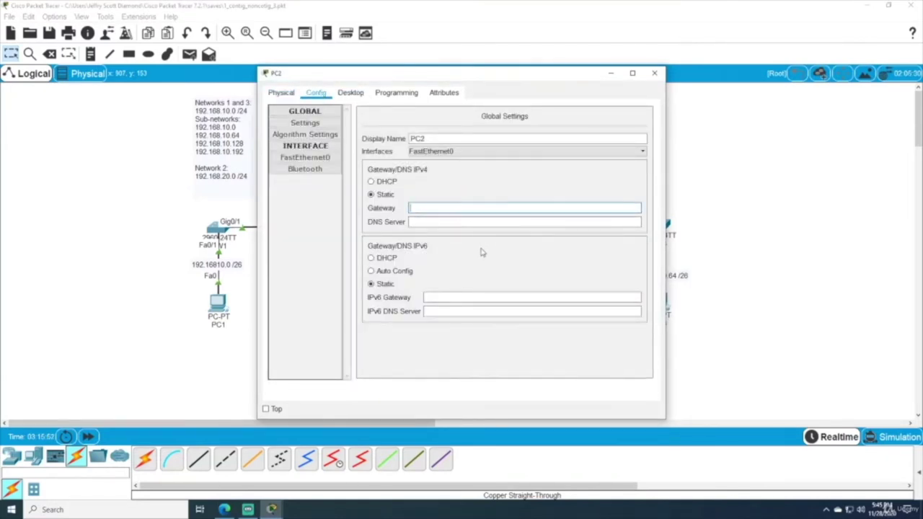
{"action": "type", "text": "192.168.20.4"}
{"action": "left_click", "coordinate": [474, 224]}
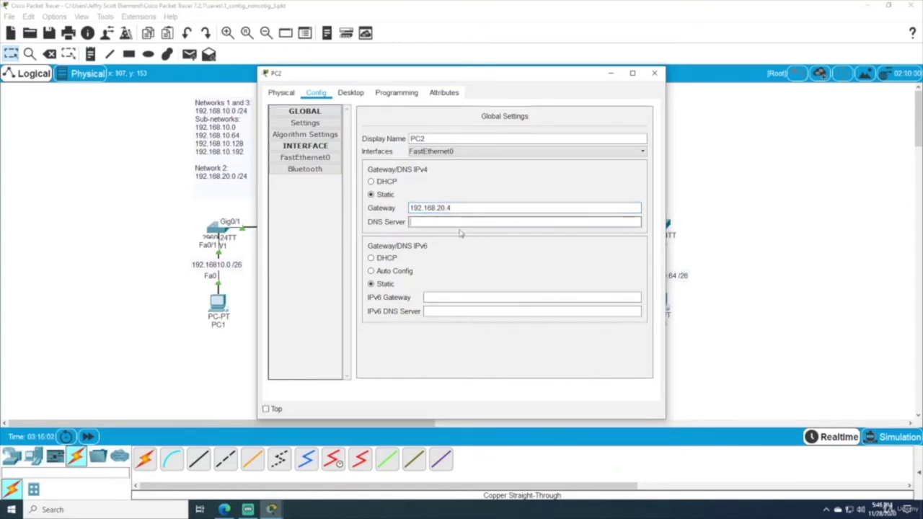
{"action": "type", "text": "8.8.8.8"}
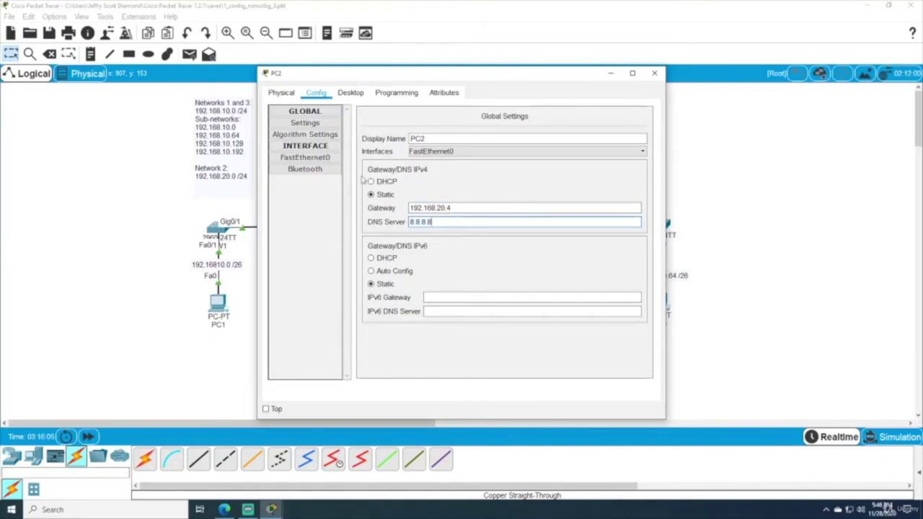
- Give PC2's FastEthernet0 the IP address 192.168.20.3 with subnet mask 255.255.255.0 and close PC2's window
{"action": "left_click", "coordinate": [305, 158]}
{"action": "left_click_drag", "start_coordinate": [366, 80], "coordinate": [478, 81]}
{"action": "left_click", "coordinate": [620, 197]}
{"action": "type", "text": "192.168.20.3"}
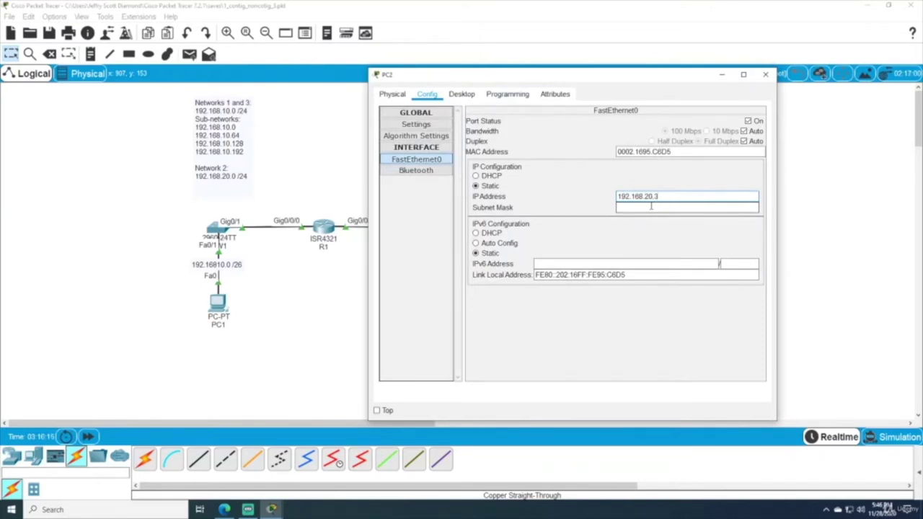
{"action": "left_click", "coordinate": [651, 207]}
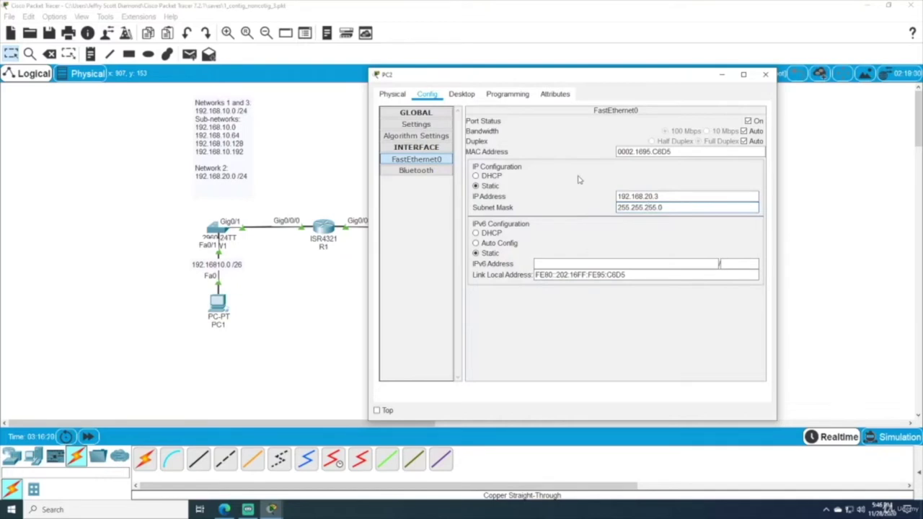
{"action": "left_click", "coordinate": [765, 75]}
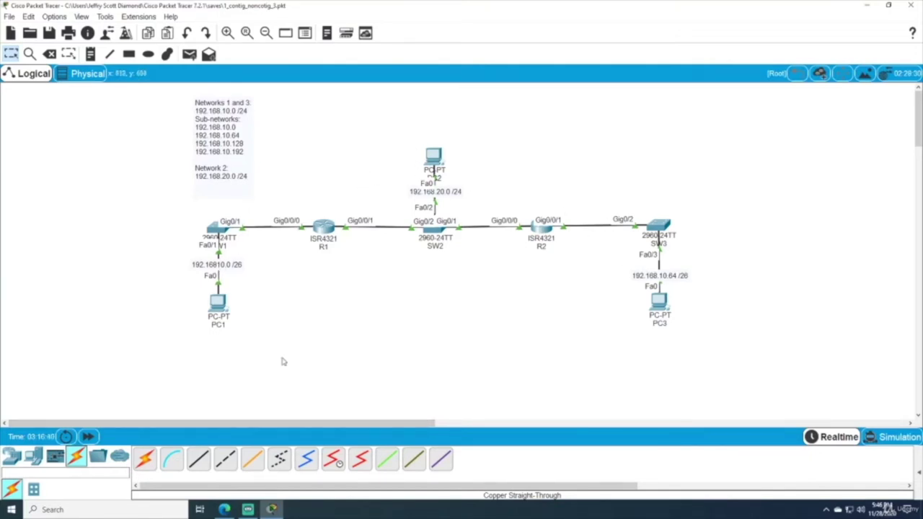
- Place a 4321 router below SW2, name it INTERNET and align it beneath the switch
{"action": "left_click", "coordinate": [11, 457]}
{"action": "left_click_drag", "start_coordinate": [152, 473], "coordinate": [437, 305]}
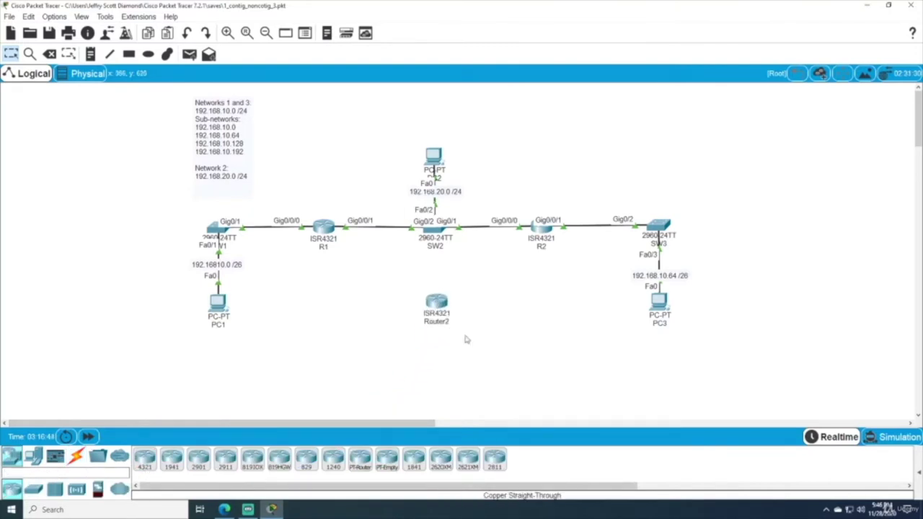
{"action": "type", "text": "INTERNET"}
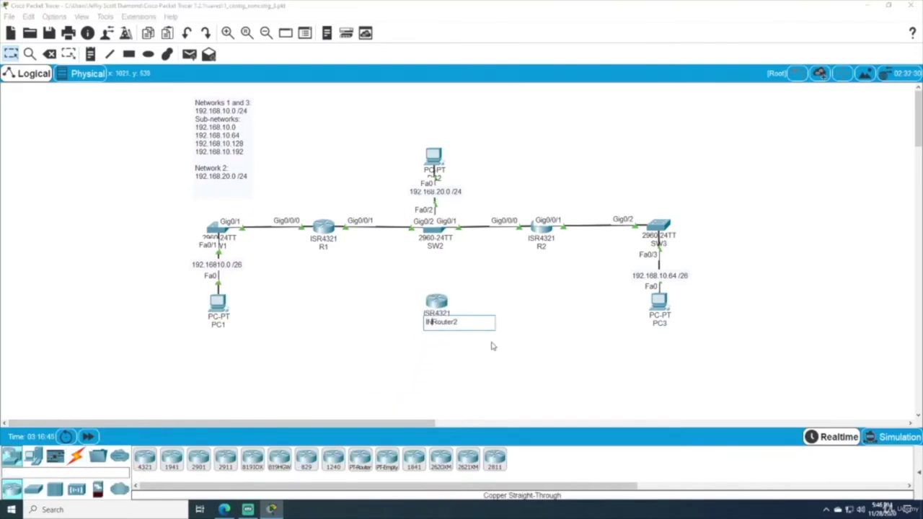
{"action": "key", "text": "Delete"}
{"action": "key", "text": "Delete"}
{"action": "key", "text": "Delete"}
{"action": "key", "text": "Delete"}
{"action": "key", "text": "Return"}
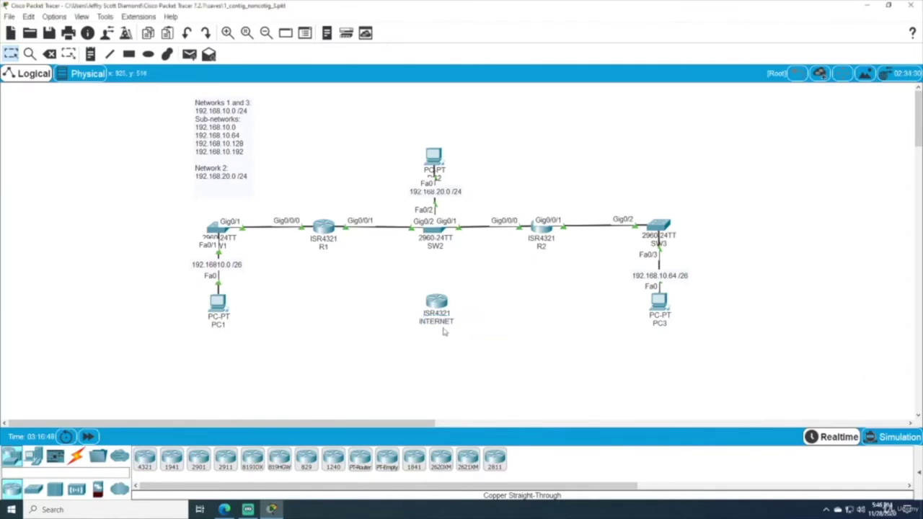
{"action": "left_click_drag", "start_coordinate": [437, 309], "coordinate": [438, 308]}
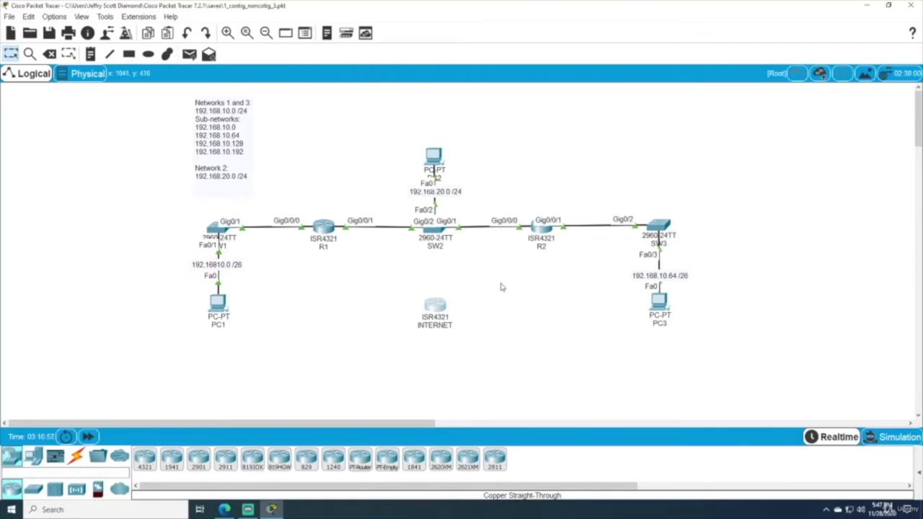
- Connect the INTERNET router's GigabitEthernet0/0/0 to SW2's FastEthernet0/1 with a copper straight-through cable
{"action": "left_click", "coordinate": [76, 456]}
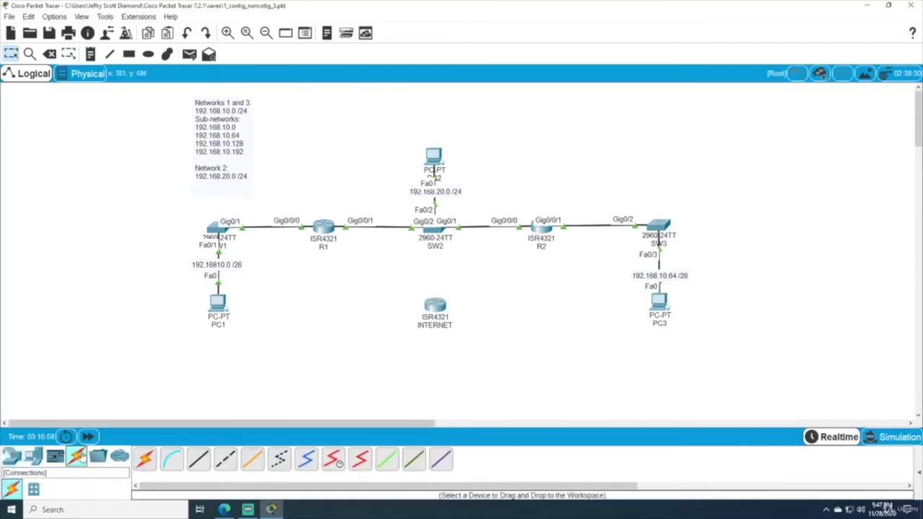
{"action": "left_click", "coordinate": [198, 460]}
{"action": "left_click", "coordinate": [435, 306]}
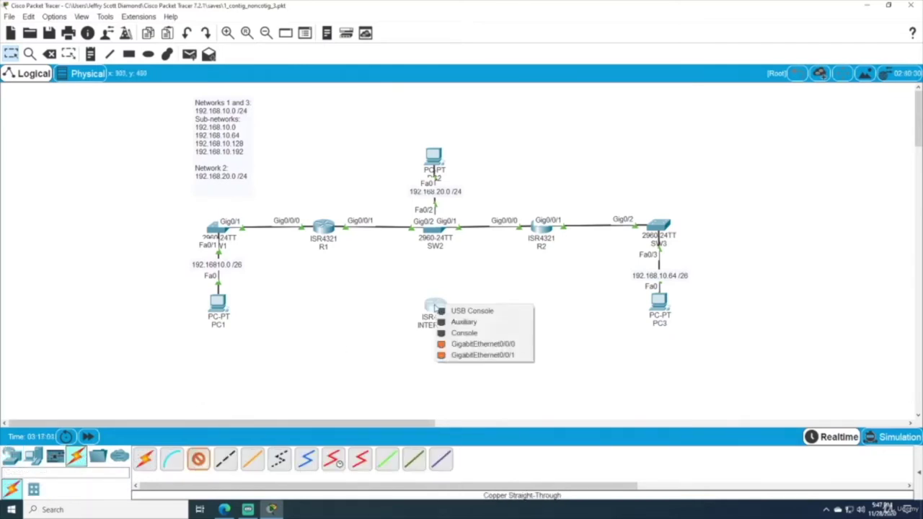
{"action": "left_click", "coordinate": [465, 348]}
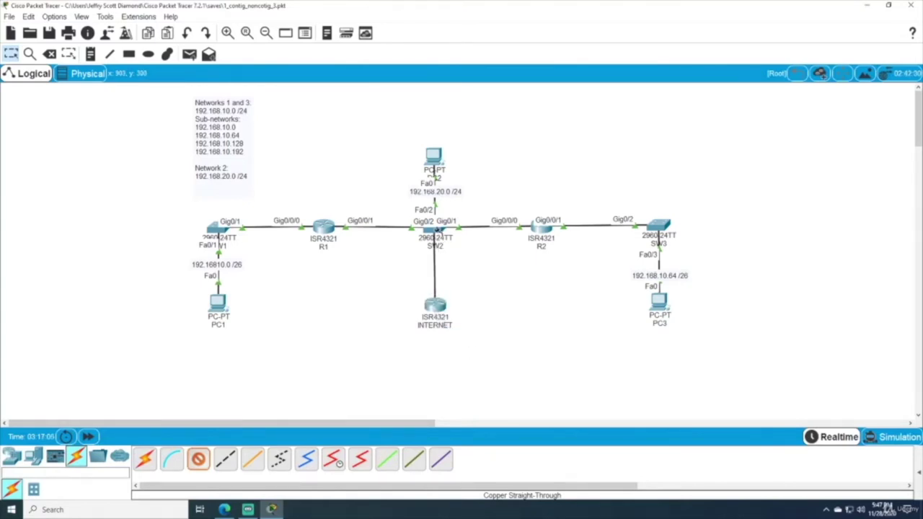
{"action": "left_click", "coordinate": [436, 232]}
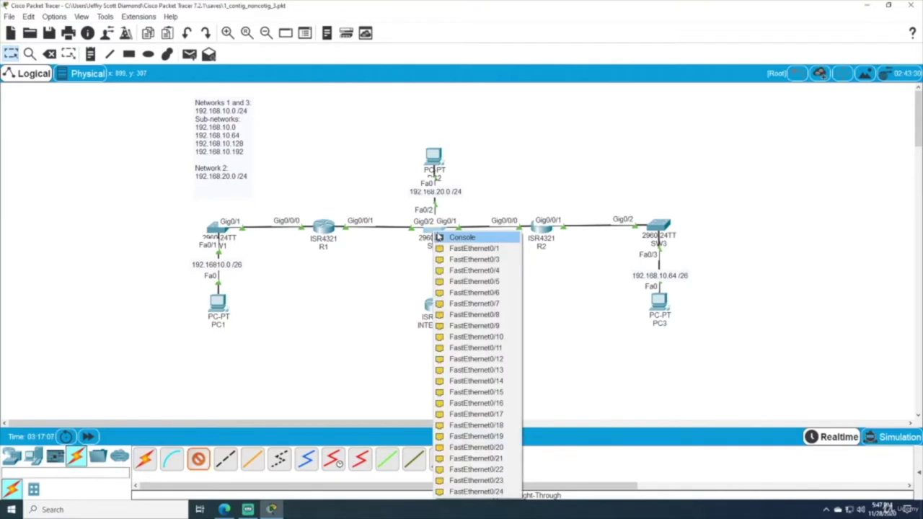
{"action": "left_click", "coordinate": [473, 248]}
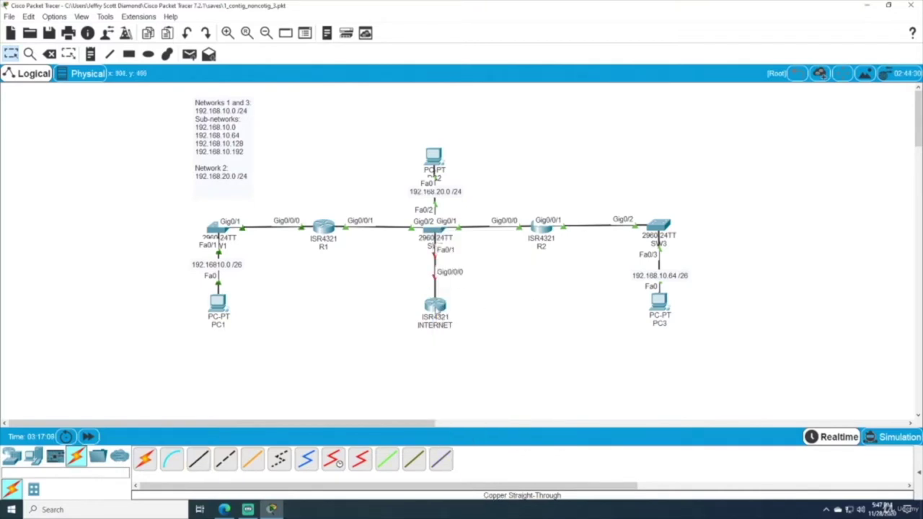
- In the INTERNET router's CLI, decline the initial configuration dialog, enter global configuration mode and set the hostname to INTERNET
{"action": "left_click", "coordinate": [439, 309]}
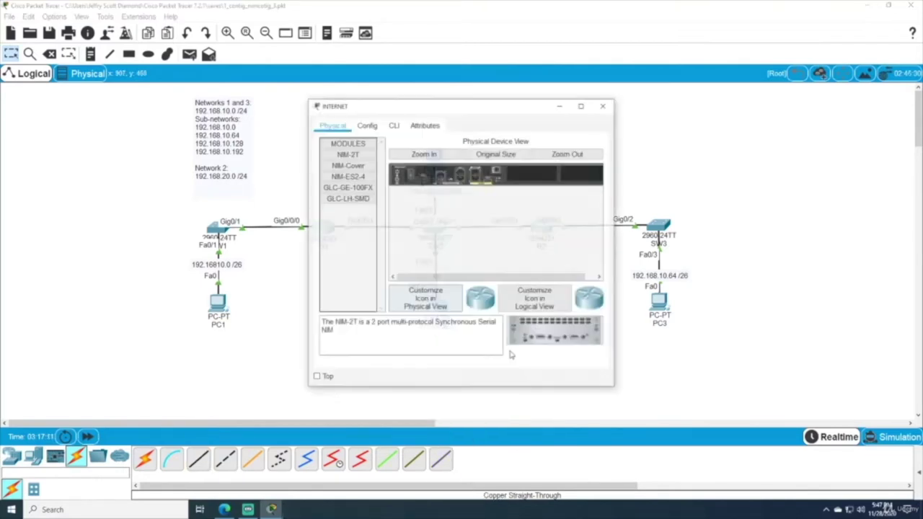
{"action": "left_click", "coordinate": [393, 126]}
{"action": "type", "text": "n"}
{"action": "key", "text": "Return"}
{"action": "key", "text": "Return"}
{"action": "type", "text": "en"}
{"action": "key", "text": "Return"}
{"action": "type", "text": "conf t"}
{"action": "key", "text": "Return"}
{"action": "type", "text": "hostname INTERNET"}
{"action": "key", "text": "Return"}
{"action": "type", "text": "ip ad"}
{"action": "key", "text": "Tab"}
{"action": "key", "text": "BackSpace"}
{"action": "key", "text": "BackSpace"}
{"action": "key", "text": "BackSpace"}
{"action": "key", "text": "BackSpace"}
{"action": "key", "text": "BackSpace"}
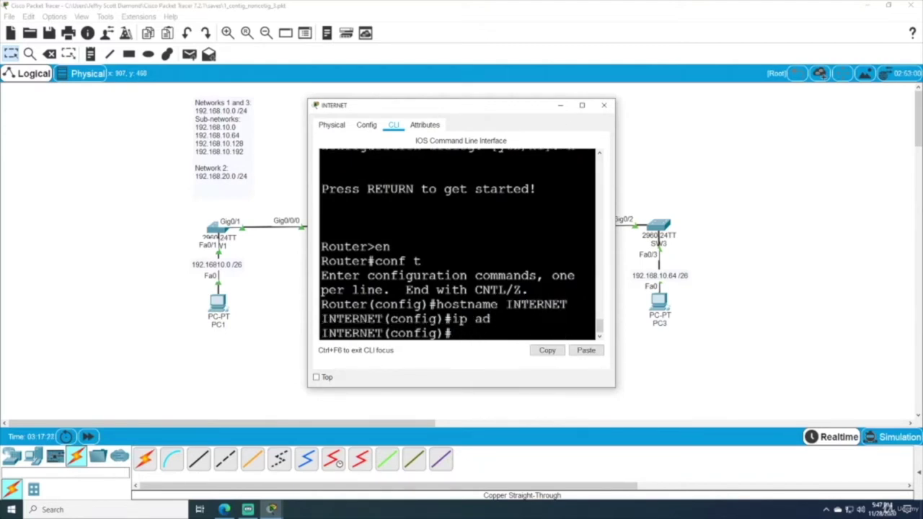
- Give the INTERNET router's interface g0/0/0 the IP address 192.168.20.4 with mask 255.255.255.0 and enable it with no shut
{"action": "type", "text": "int"}
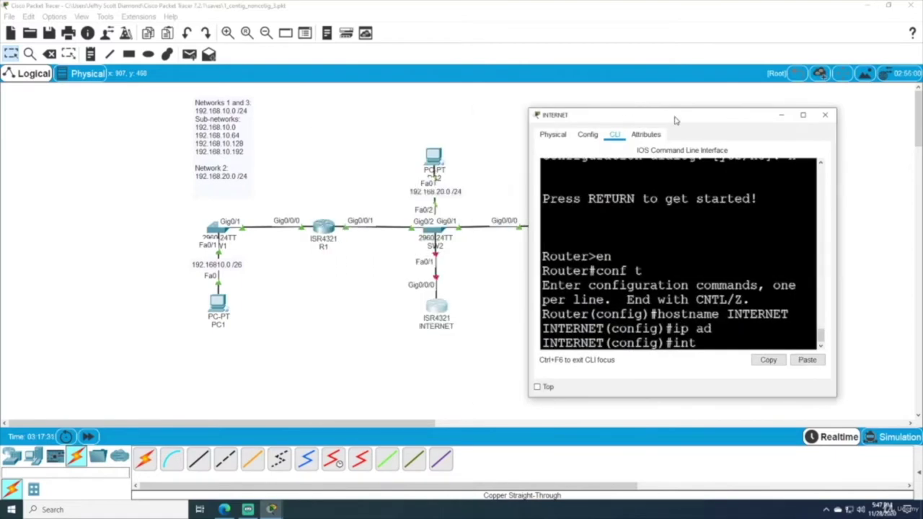
{"action": "type", "text": " g0/0/0"}
{"action": "key", "text": "Return"}
{"action": "type", "text": "ip"}
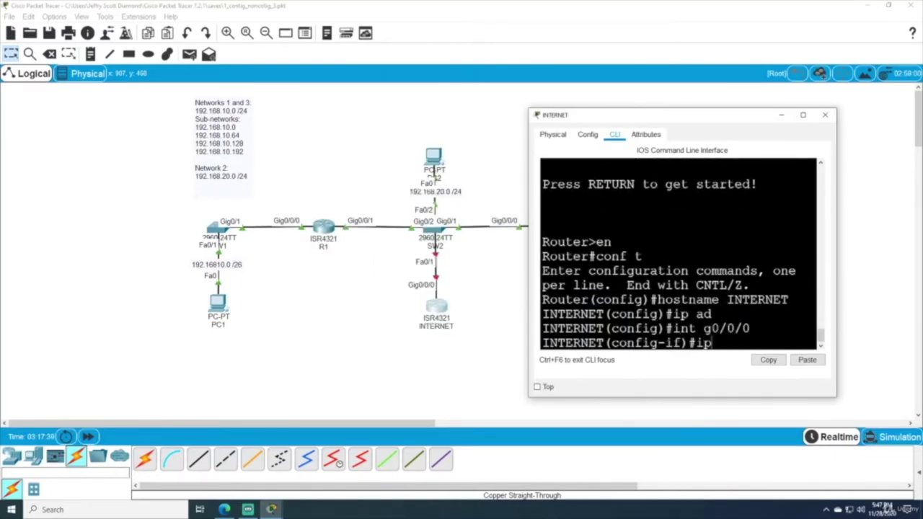
{"action": "type", "text": " ad"}
{"action": "key", "text": "Tab"}
{"action": "left_click_drag", "start_coordinate": [529, 252], "coordinate": [315, 252]}
{"action": "type", "text": "192.168.20."}
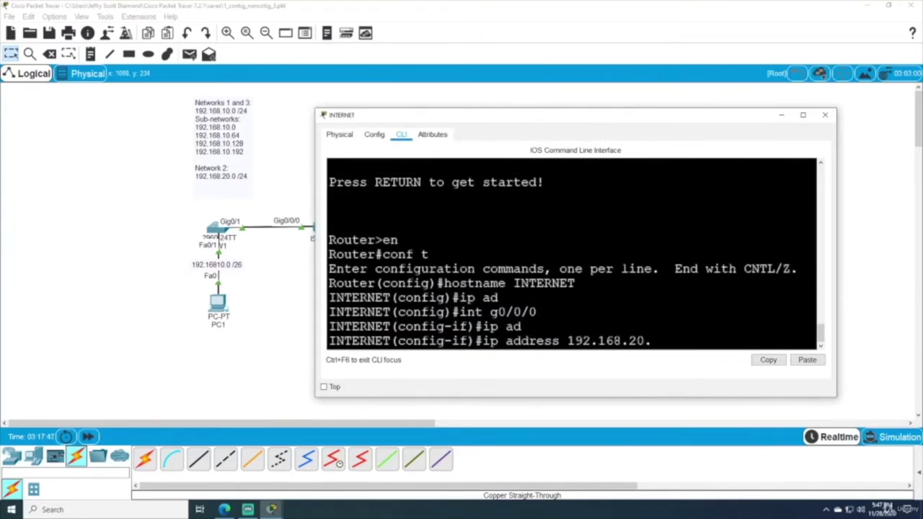
{"action": "type", "text": "4 255.255.255.0"}
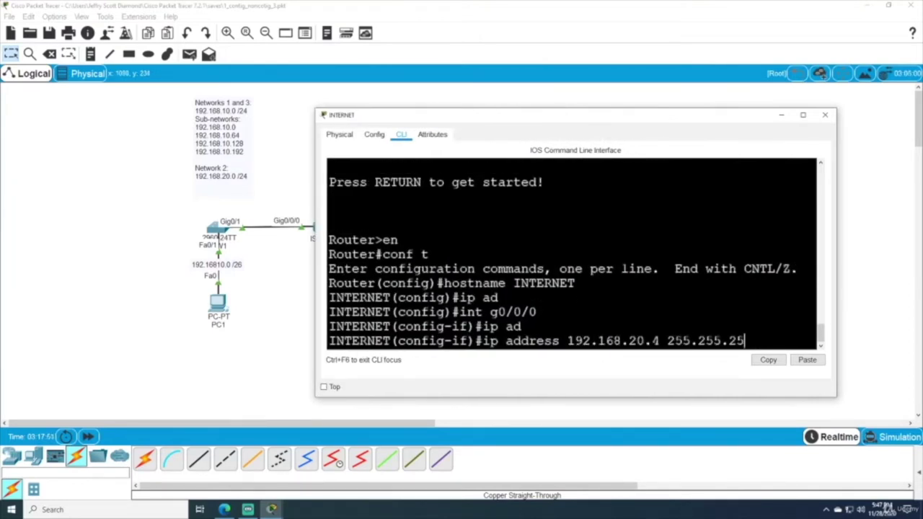
{"action": "key", "text": "Return"}
{"action": "type", "text": "no shut"}
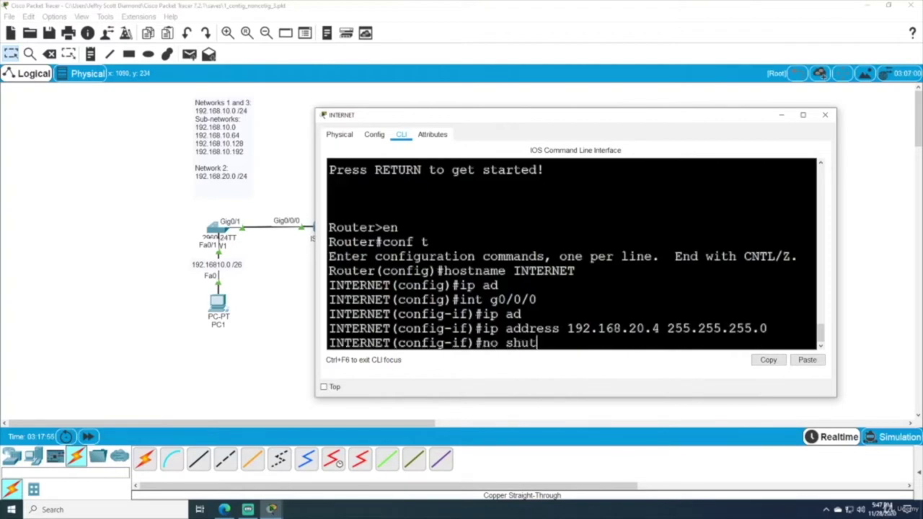
{"action": "key", "text": "Return"}
- Exit configuration mode on the INTERNET router, save its configuration with wr and close its window
{"action": "type", "text": "exit"}
{"action": "key", "text": "Return"}
{"action": "type", "text": "xit"}
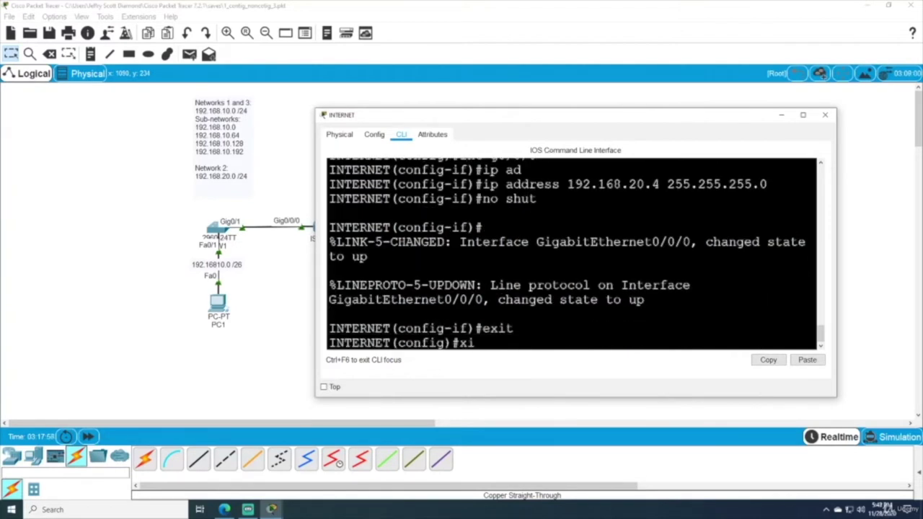
{"action": "key", "text": "Return"}
{"action": "key", "text": "Return"}
{"action": "type", "text": "wr"}
{"action": "key", "text": "Return"}
{"action": "key", "text": "Return"}
{"action": "type", "text": "exit"}
{"action": "key", "text": "Return"}
{"action": "type", "text": "wr"}
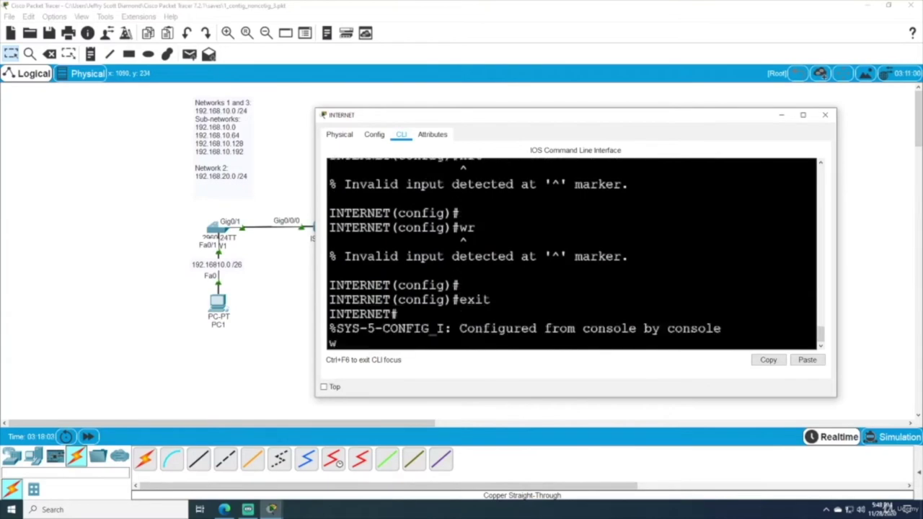
{"action": "key", "text": "Return"}
{"action": "key", "text": "Return"}
{"action": "left_click", "coordinate": [827, 116]}
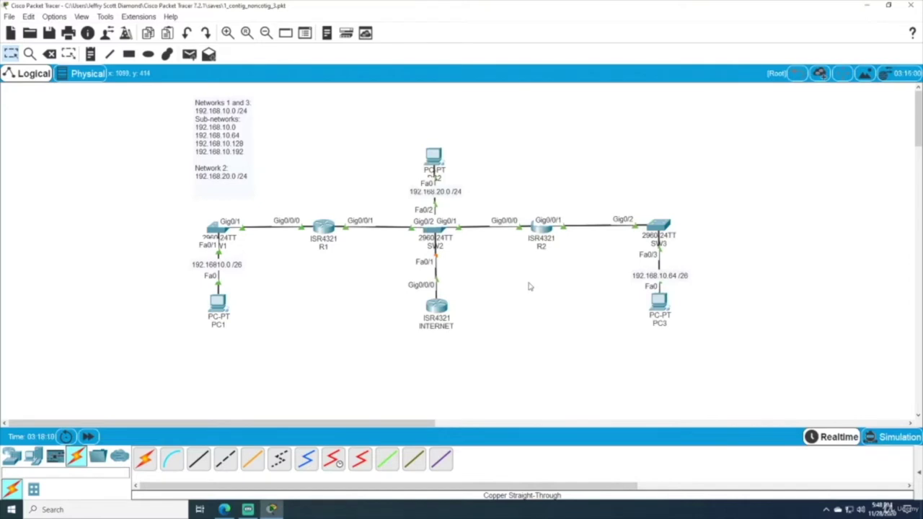
- Run ipconfig in PC2's command prompt and examine its IP address and default gateway
{"action": "left_click", "coordinate": [435, 155]}
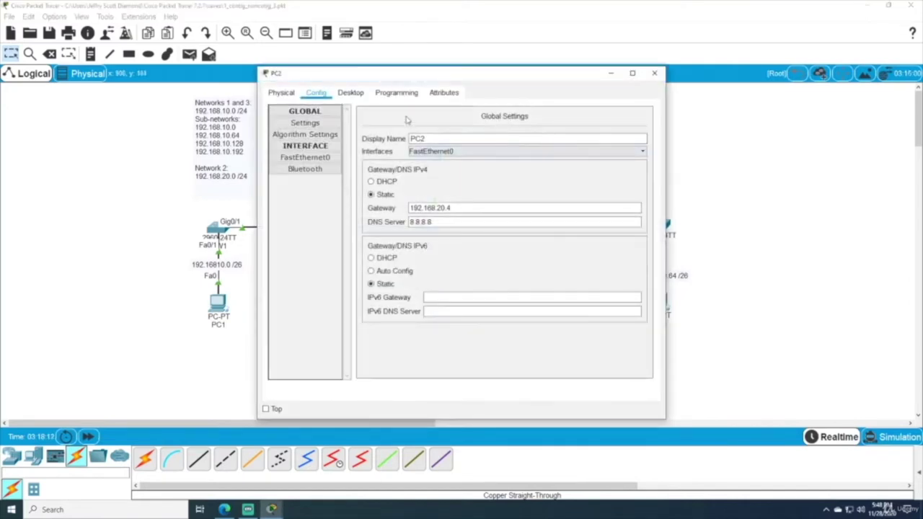
{"action": "left_click", "coordinate": [353, 93]}
{"action": "left_click", "coordinate": [519, 133]}
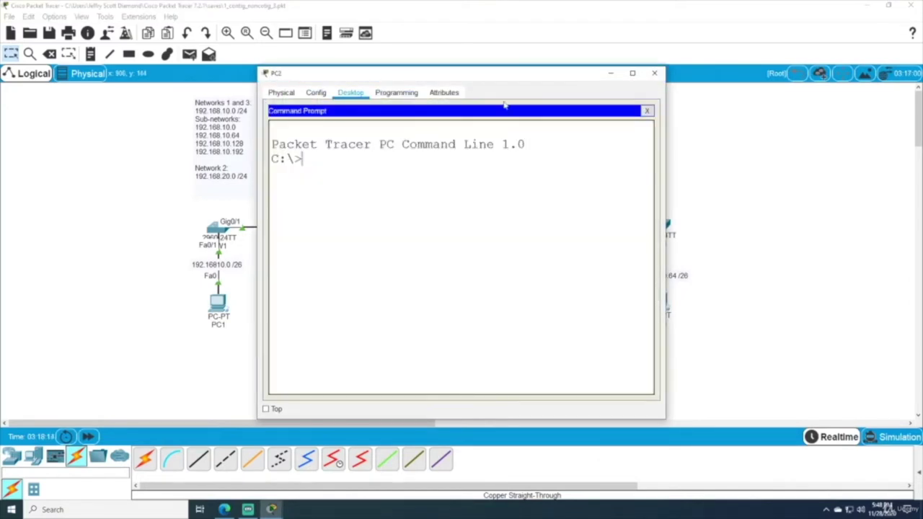
{"action": "left_click_drag", "start_coordinate": [472, 75], "coordinate": [694, 54]}
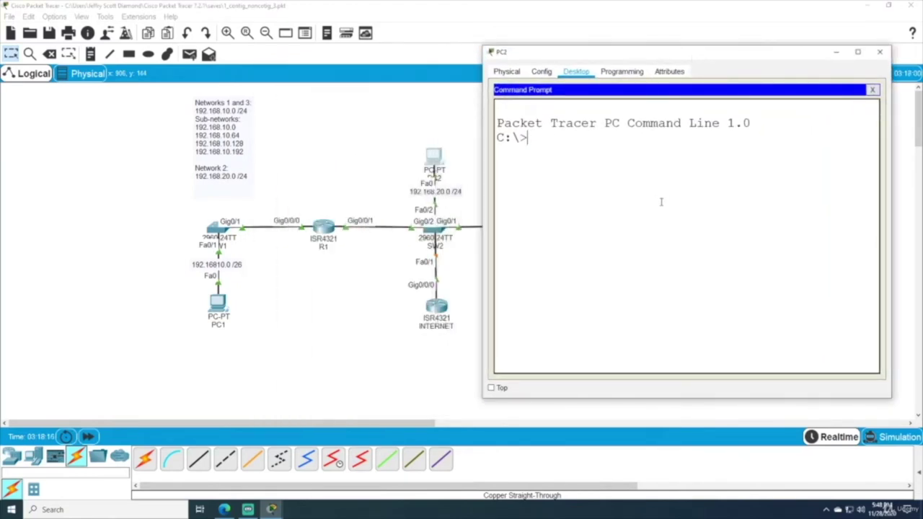
{"action": "key", "text": "Return"}
{"action": "type", "text": "ipconfig"}
{"action": "key", "text": "Return"}
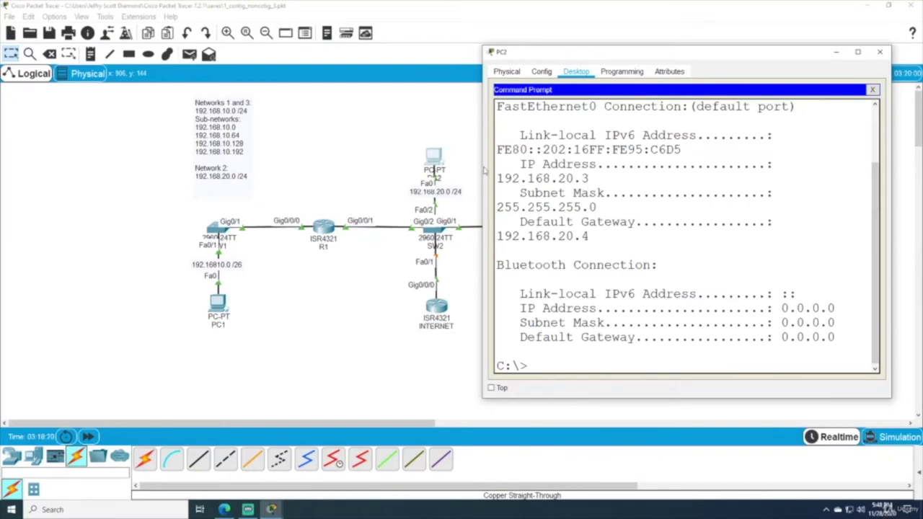
{"action": "left_click_drag", "start_coordinate": [481, 142], "coordinate": [208, 144]}
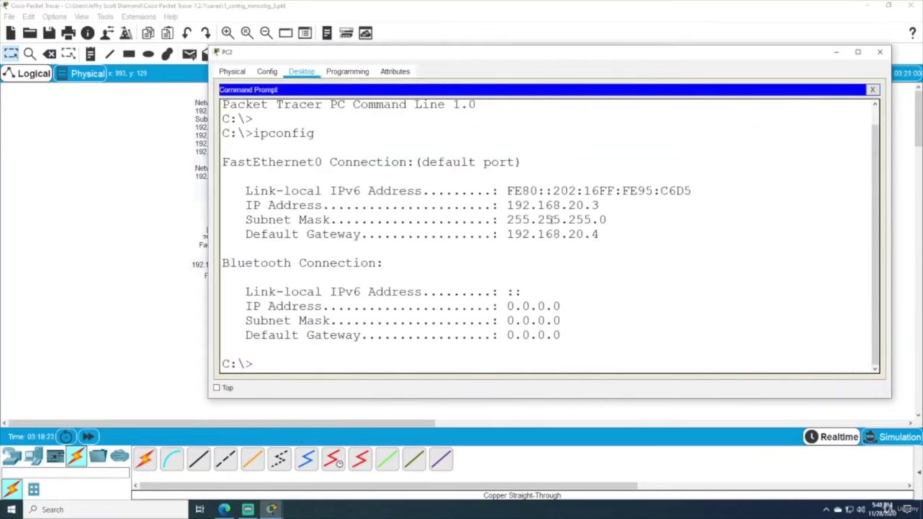
{"action": "left_click_drag", "start_coordinate": [512, 205], "coordinate": [618, 203]}
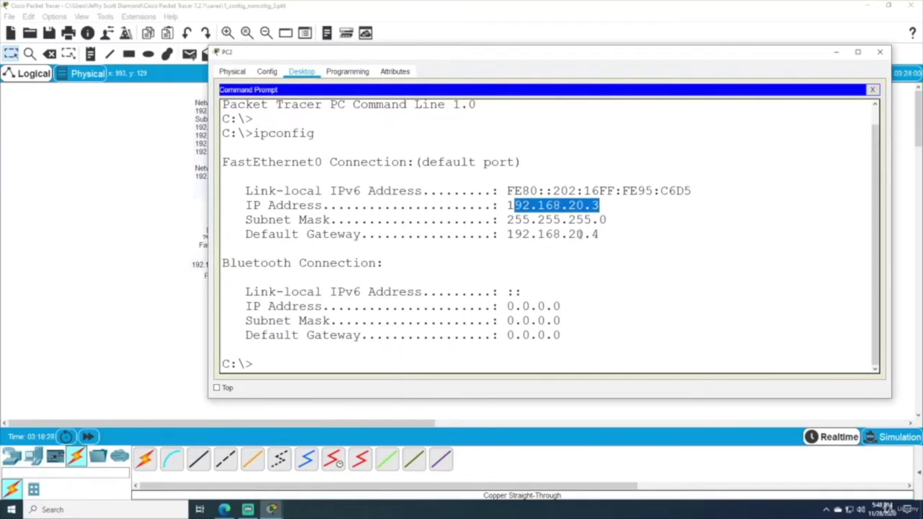
{"action": "left_click_drag", "start_coordinate": [584, 235], "coordinate": [600, 235]}
{"action": "left_click", "coordinate": [590, 234]}
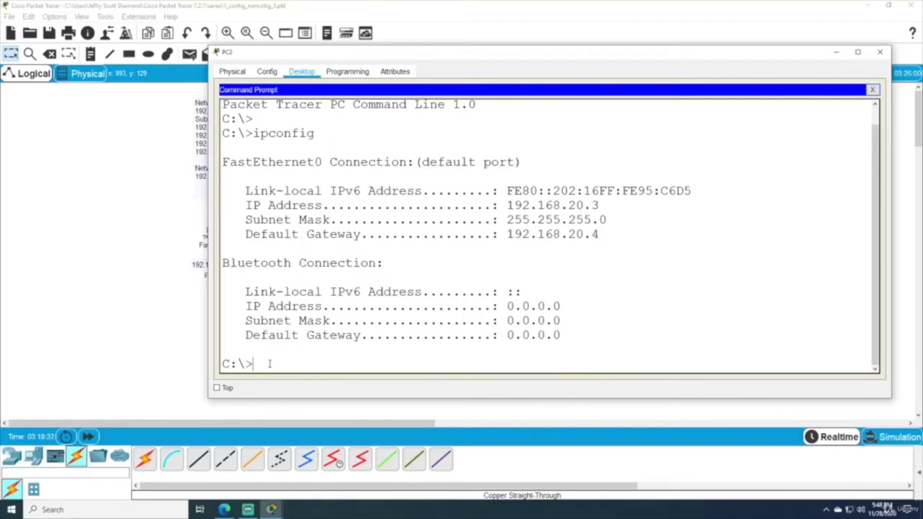
- Ping 192.168.10.2 from PC2's command prompt and return to the topology
{"action": "type", "text": "ping"}
{"action": "type", "text": "192.168.10.2"}
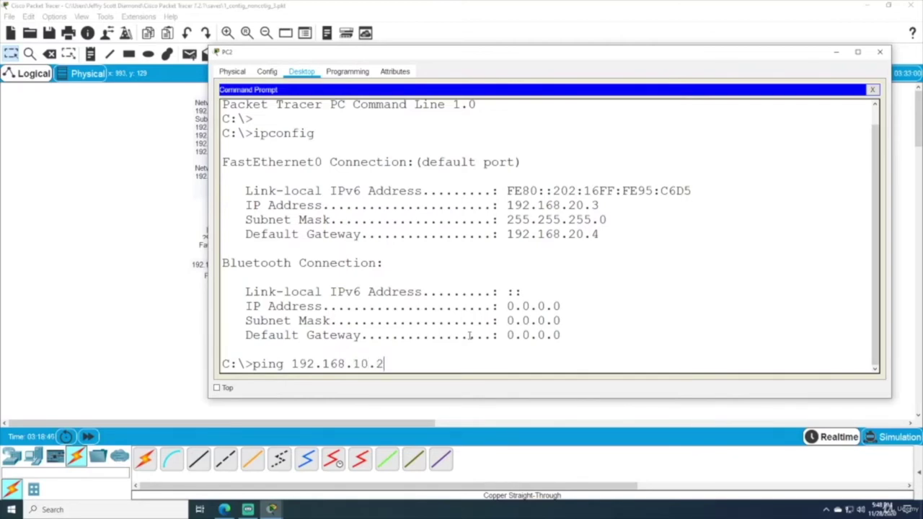
{"action": "key", "text": "Return"}
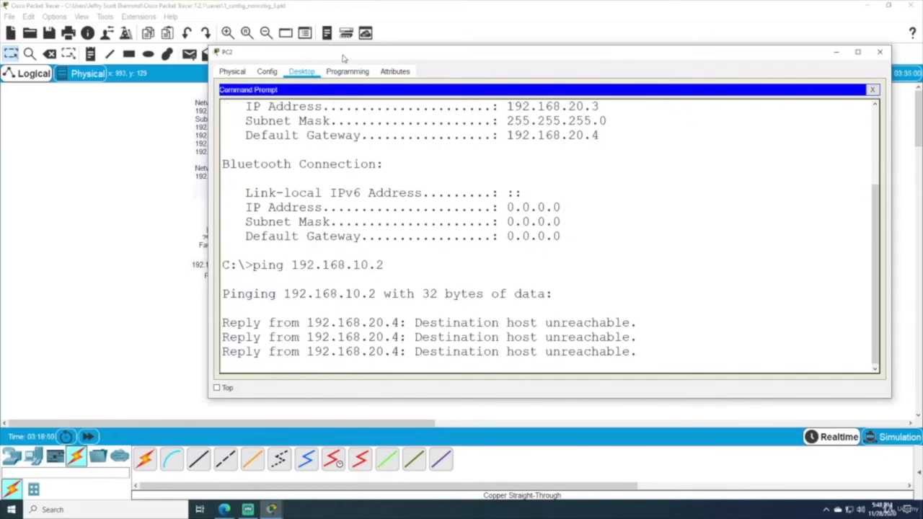
{"action": "left_click_drag", "start_coordinate": [344, 58], "coordinate": [481, 31]}
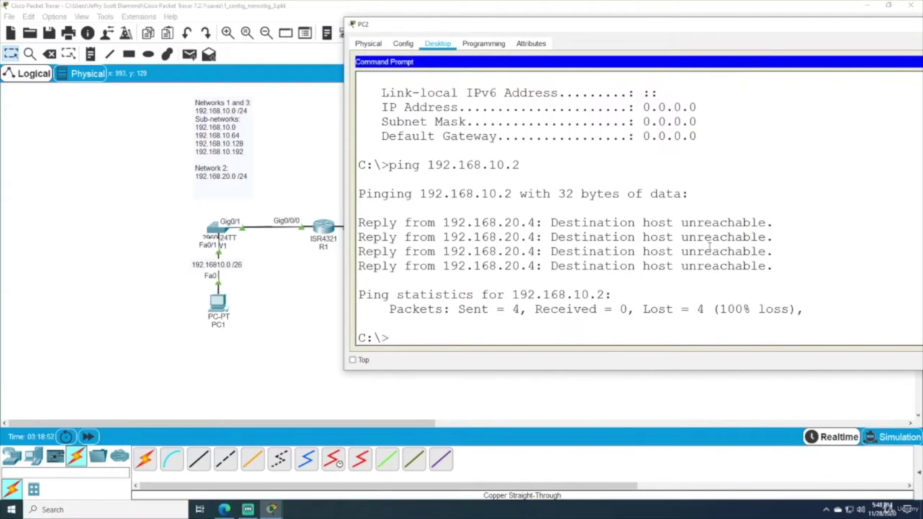
{"action": "left_click", "coordinate": [278, 317]}
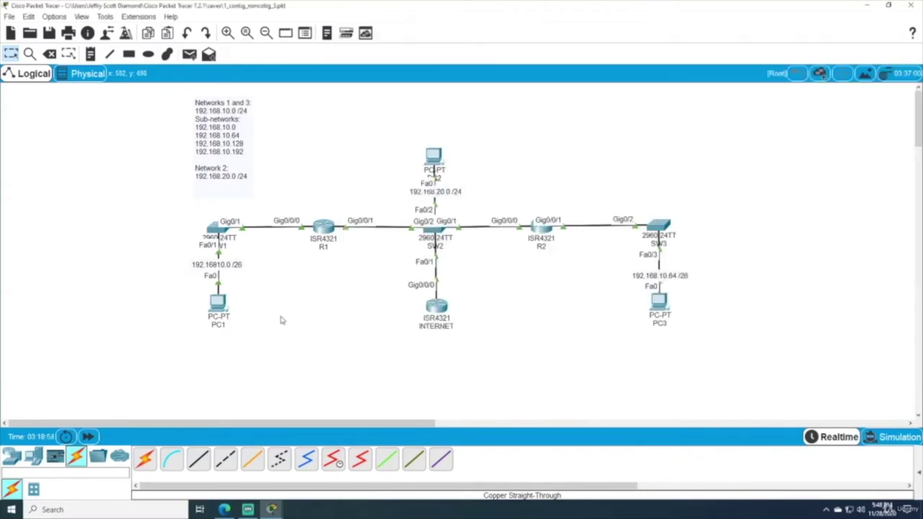
- Ping R1's address 192.168.10.1 from PC2's command prompt, compare the replies with the topology and close PC2's window
{"action": "mouse_move", "coordinate": [222, 306]}
{"action": "left_click", "coordinate": [434, 162]}
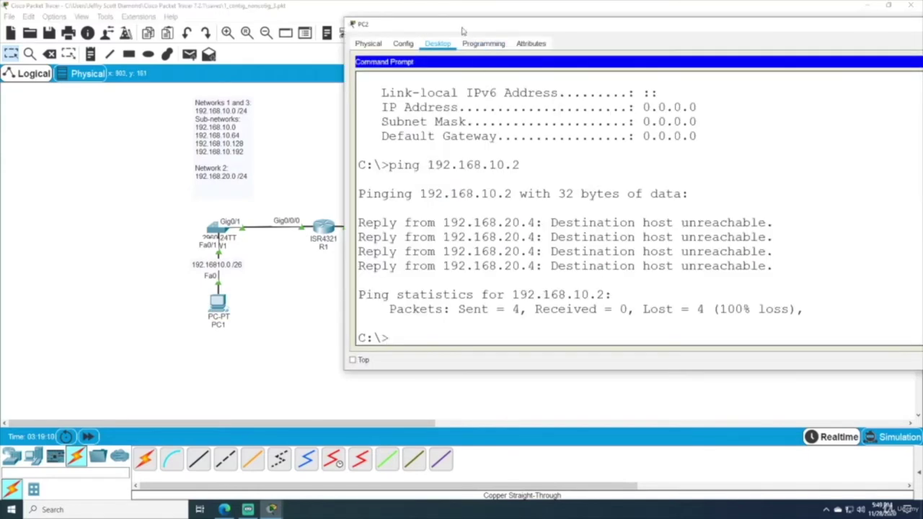
{"action": "left_click_drag", "start_coordinate": [466, 31], "coordinate": [469, 20]}
{"action": "key", "text": "Up"}
{"action": "key", "text": "BackSpace"}
{"action": "type", "text": "1"}
{"action": "key", "text": "Return"}
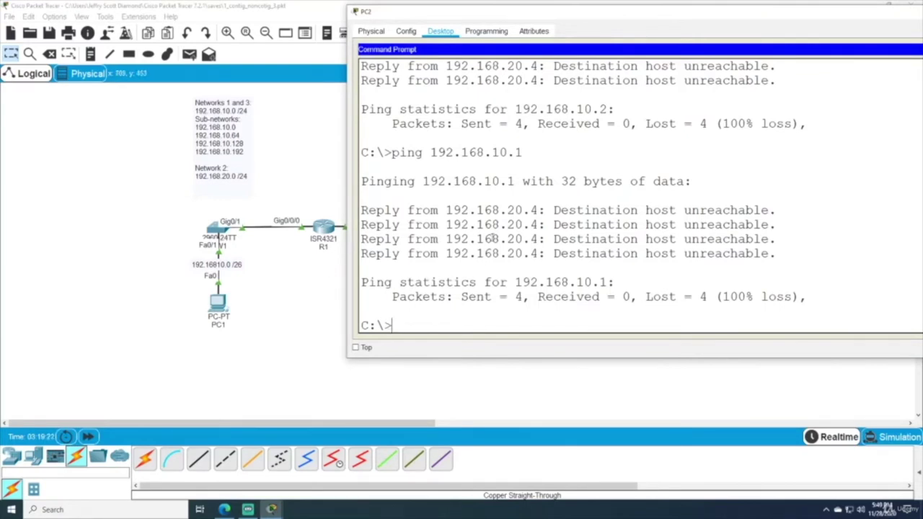
{"action": "left_click_drag", "start_coordinate": [531, 15], "coordinate": [446, 291]}
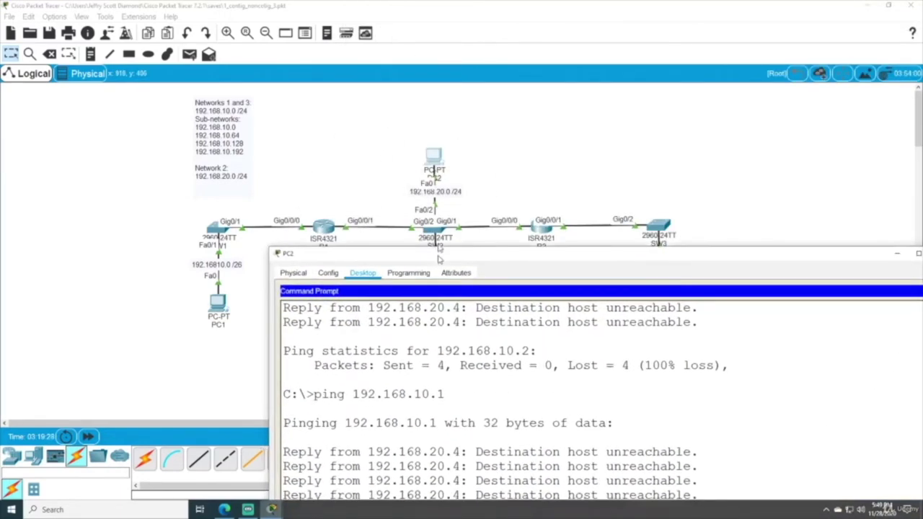
{"action": "left_click_drag", "start_coordinate": [437, 285], "coordinate": [320, 65]}
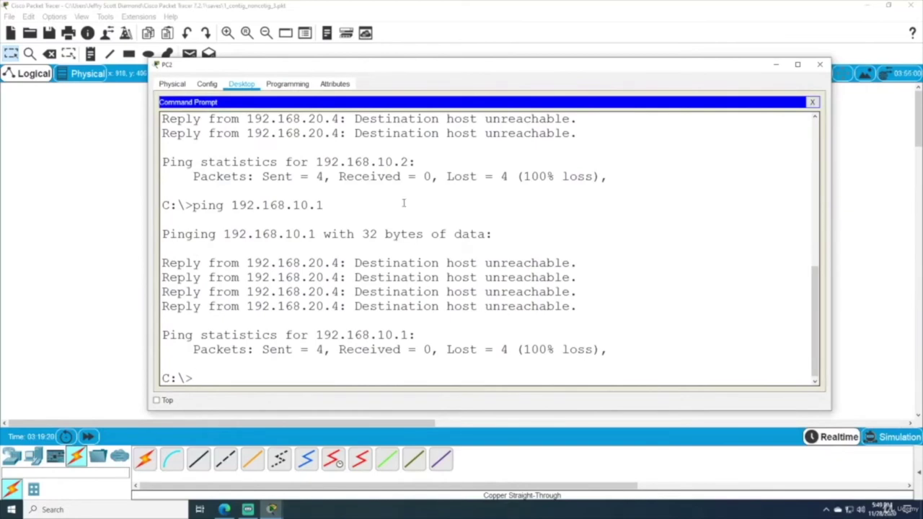
{"action": "left_click_drag", "start_coordinate": [339, 65], "coordinate": [266, 68]}
{"action": "left_click", "coordinate": [747, 68]}
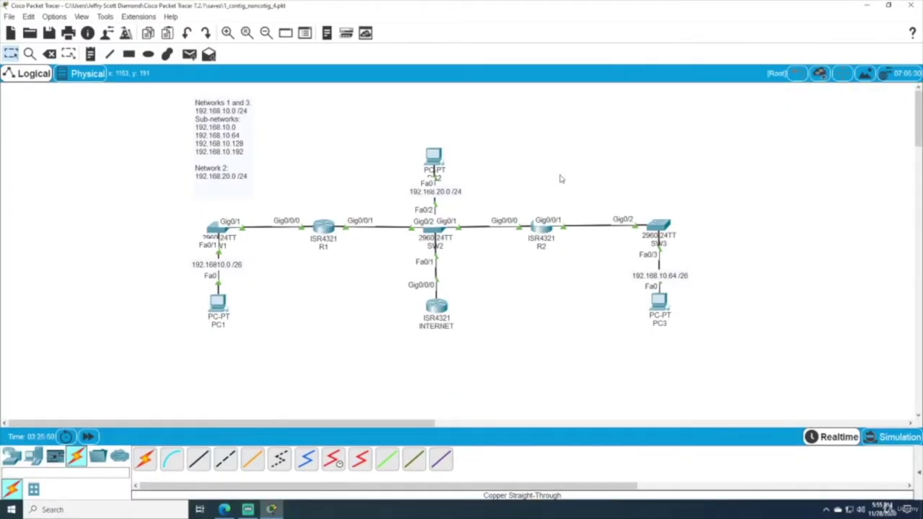
- Ping the default gateway 192.168.20.4 from PC2's command prompt and widen the window to read the replies
{"action": "left_click", "coordinate": [435, 157]}
{"action": "left_click", "coordinate": [542, 174]}
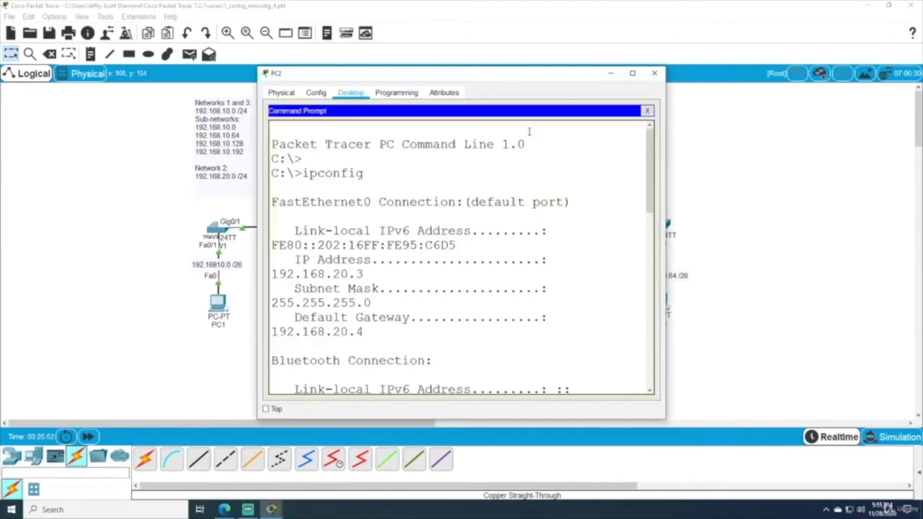
{"action": "key", "text": "Up"}
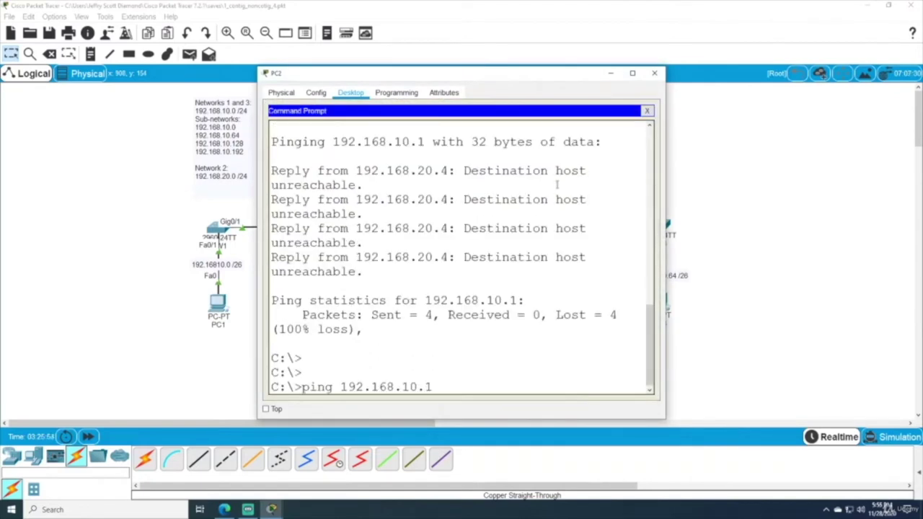
{"action": "key", "text": "BackSpace"}
{"action": "key", "text": "Return"}
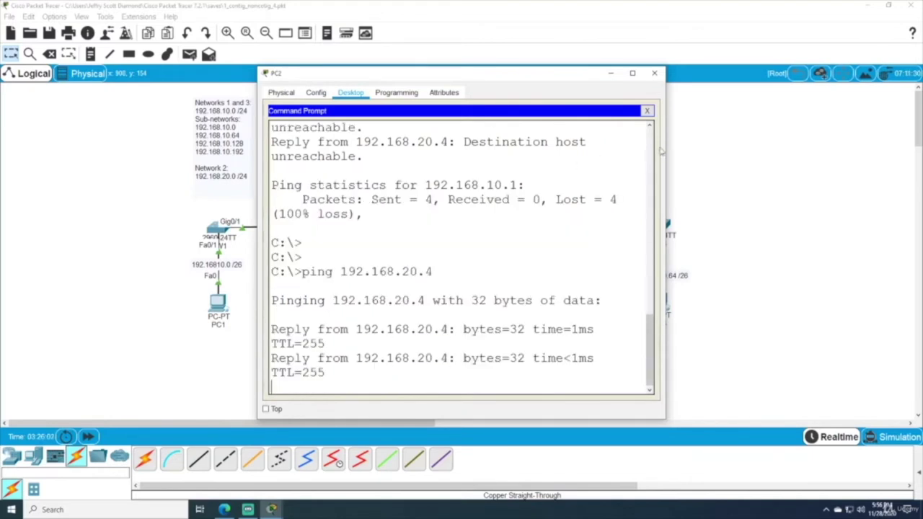
{"action": "left_click_drag", "start_coordinate": [665, 148], "coordinate": [817, 155]}
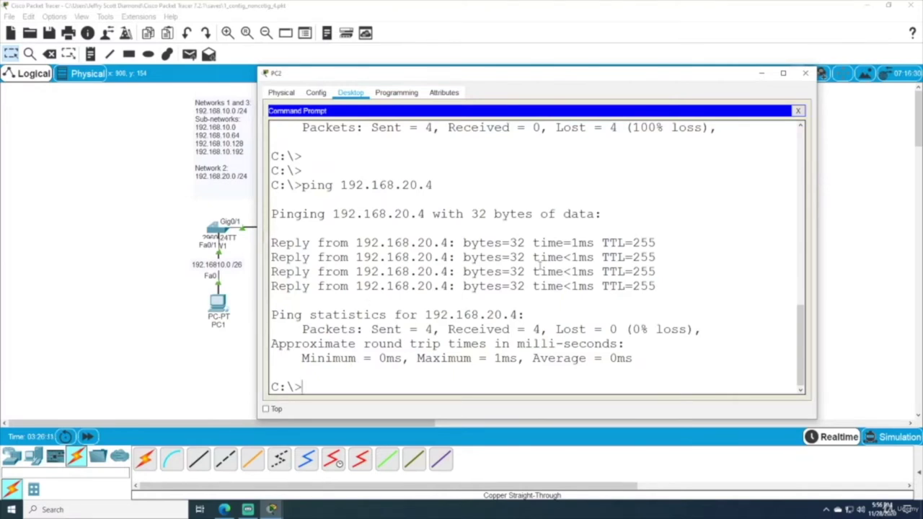
- Close PC2's window and set PC3's static IPv4 gateway to 192.168.10.65 and its DNS server to 8.8.8.8
{"action": "left_click", "coordinate": [806, 73]}
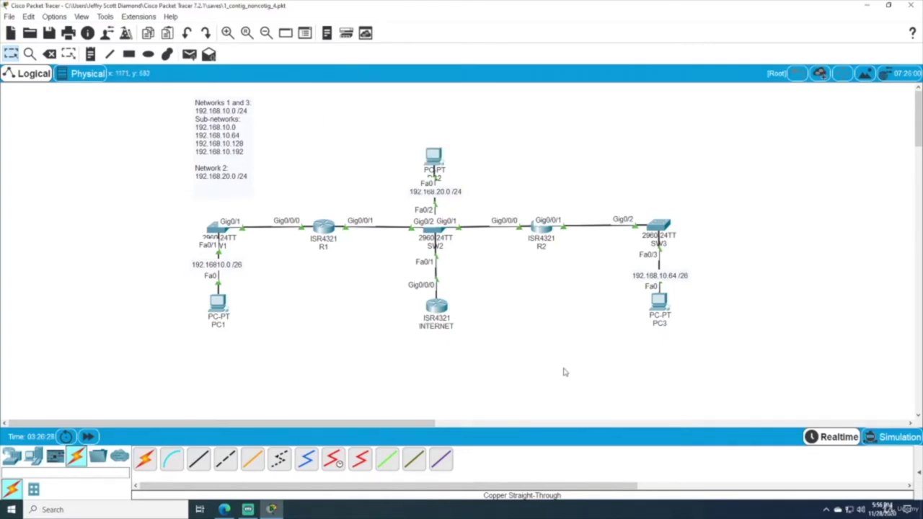
{"action": "left_click", "coordinate": [658, 302]}
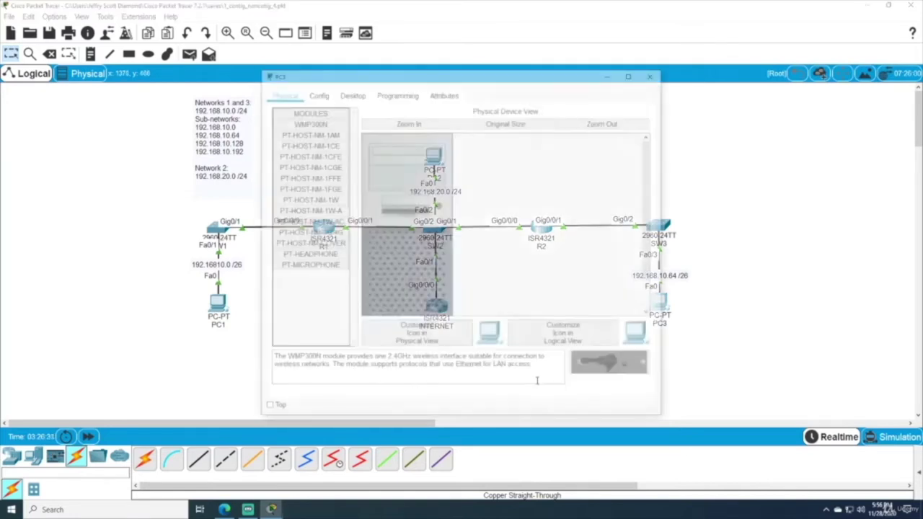
{"action": "left_click", "coordinate": [320, 94]}
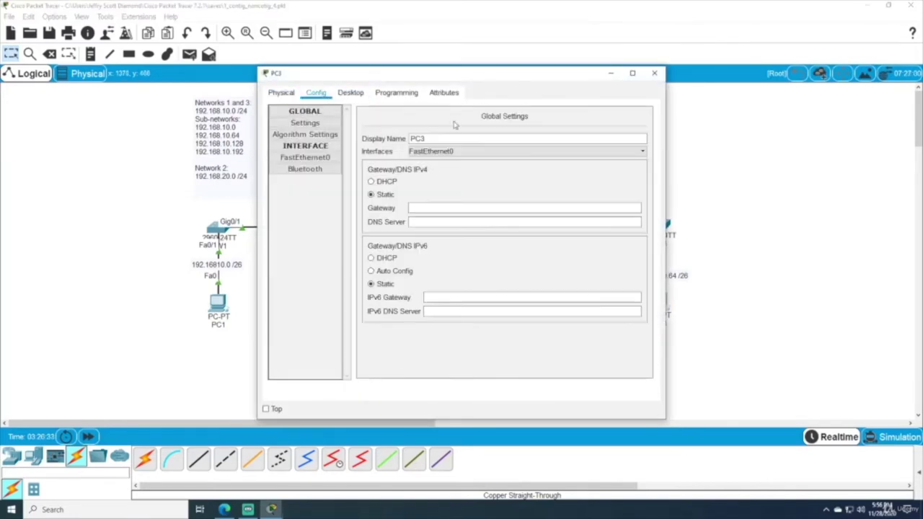
{"action": "left_click_drag", "start_coordinate": [451, 72], "coordinate": [593, 69]}
{"action": "left_click", "coordinate": [561, 205]}
{"action": "type", "text": "192.168.10.65"}
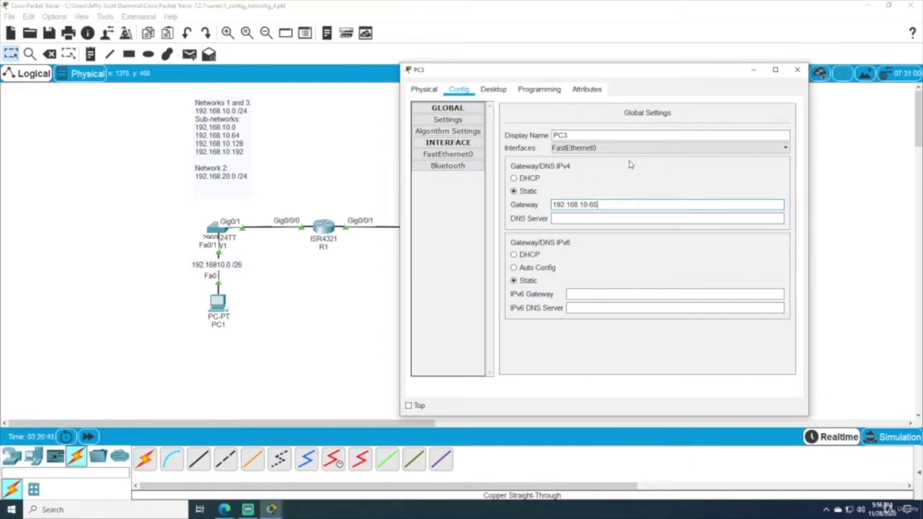
{"action": "left_click", "coordinate": [598, 218]}
{"action": "left_click_drag", "start_coordinate": [512, 70], "coordinate": [470, 96]}
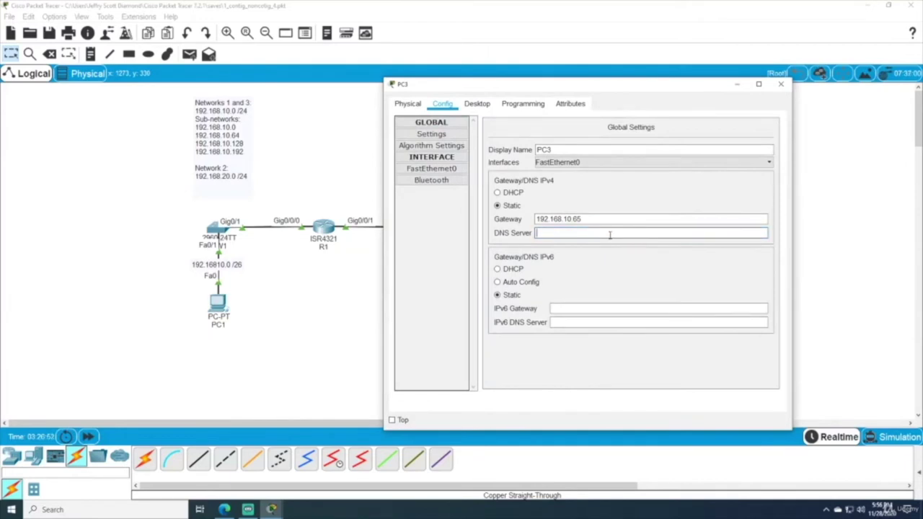
{"action": "type", "text": "8.8.8.8"}
- Give PC3's FastEthernet0 interface the IP address 192.168.10.66 with subnet mask 255.255.255.192
{"action": "left_click", "coordinate": [445, 170]}
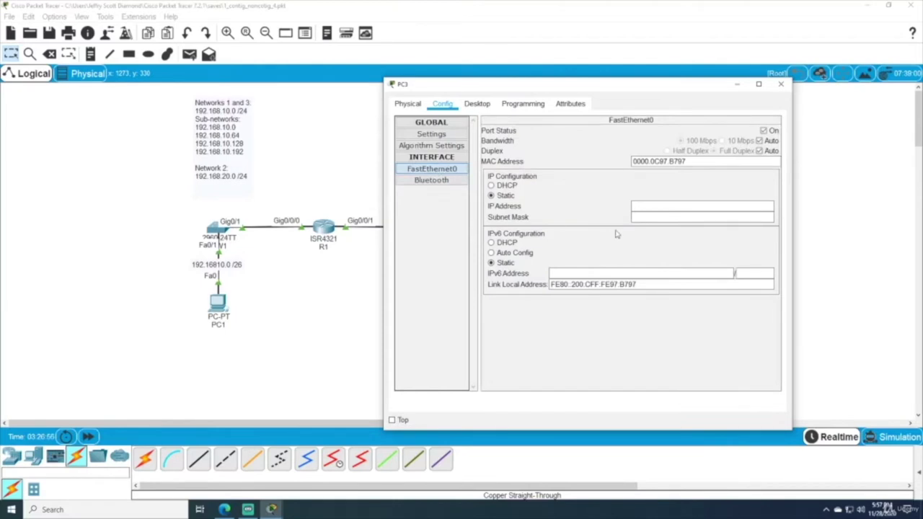
{"action": "left_click", "coordinate": [691, 206]}
{"action": "type", "text": "19"}
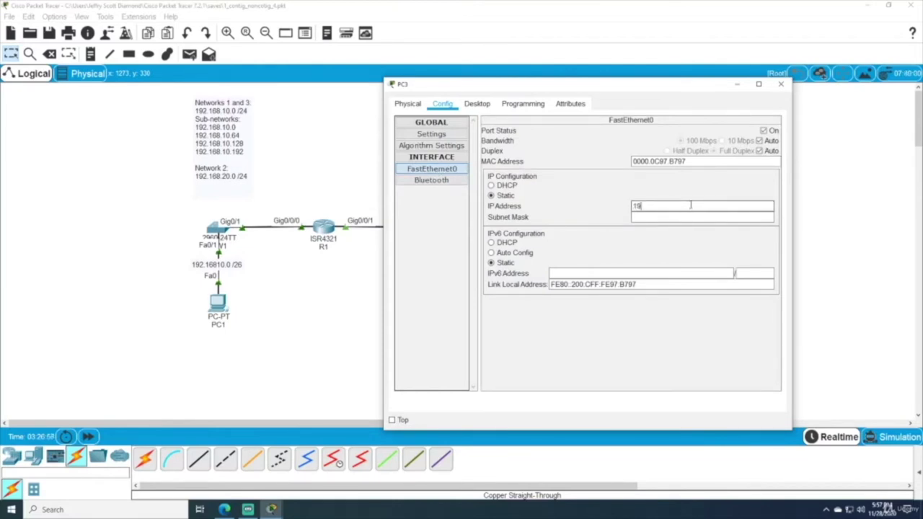
{"action": "type", "text": "2.168.10.66"}
{"action": "double_click", "coordinate": [684, 218]}
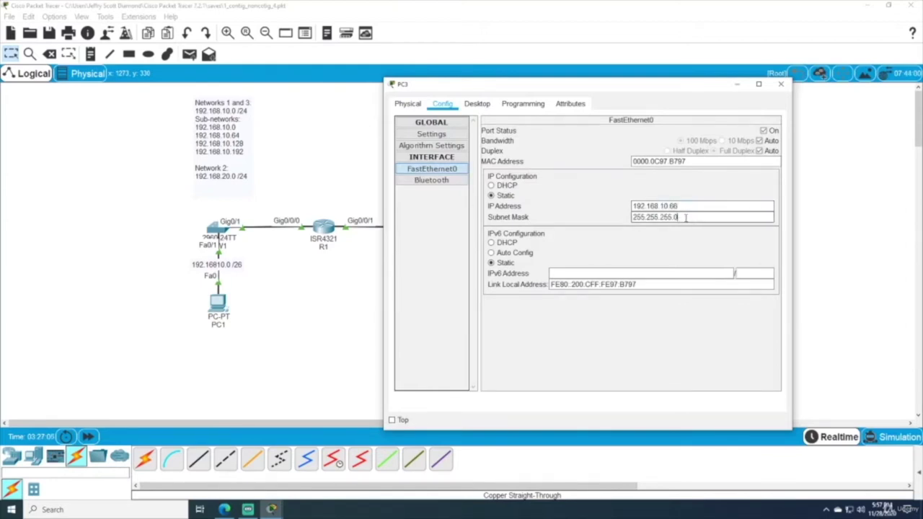
{"action": "type", "text": "192"}
- Run ipconfig in PC3's command prompt and examine its IP address and default gateway in a widened window
{"action": "left_click", "coordinate": [478, 109]}
{"action": "left_click", "coordinate": [665, 159]}
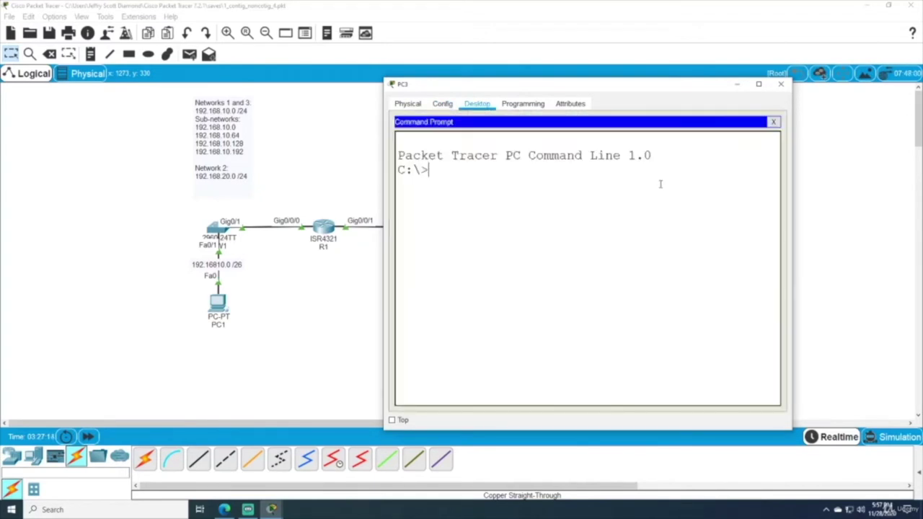
{"action": "key", "text": "Return"}
{"action": "type", "text": "ipconfig"}
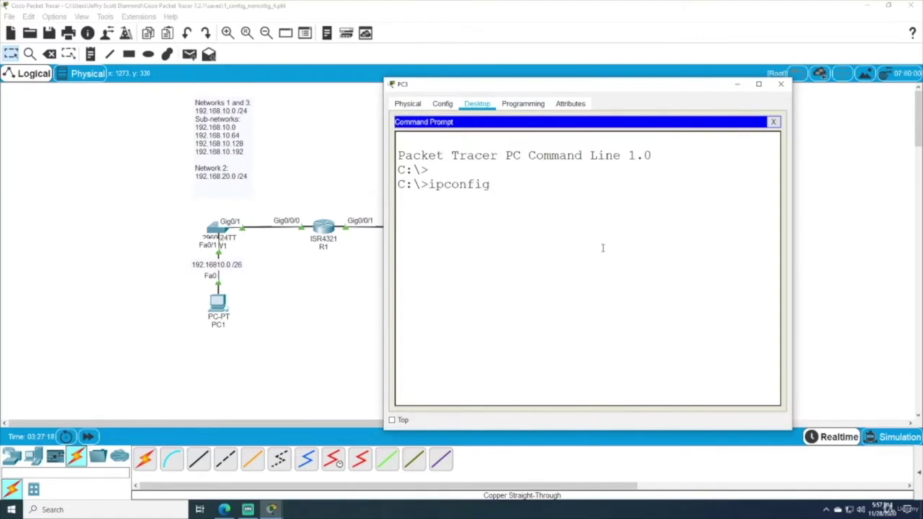
{"action": "key", "text": "Return"}
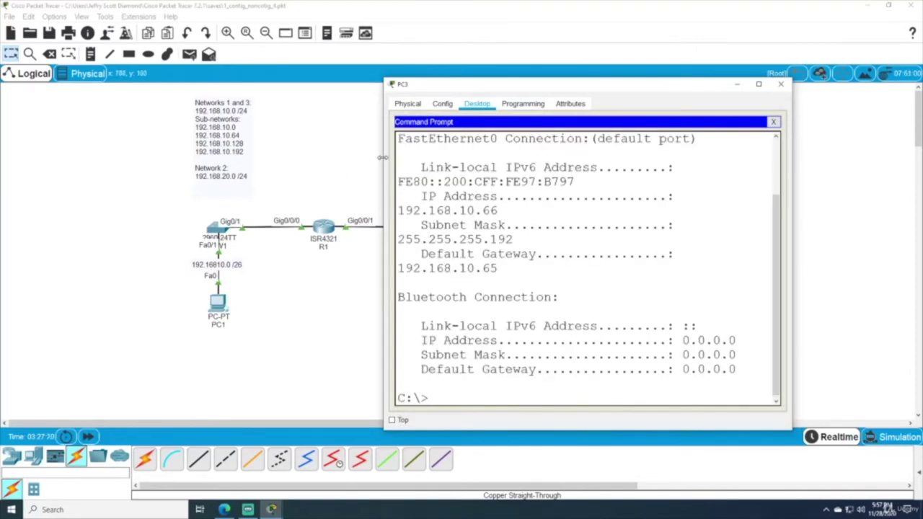
{"action": "left_click_drag", "start_coordinate": [385, 159], "coordinate": [189, 159]}
{"action": "left_click_drag", "start_coordinate": [349, 92], "coordinate": [455, 69]}
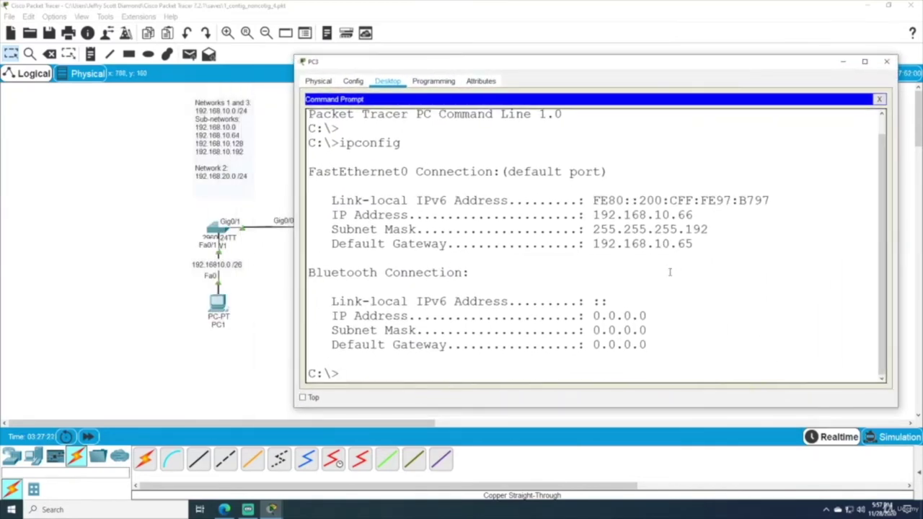
{"action": "double_click", "coordinate": [673, 214]}
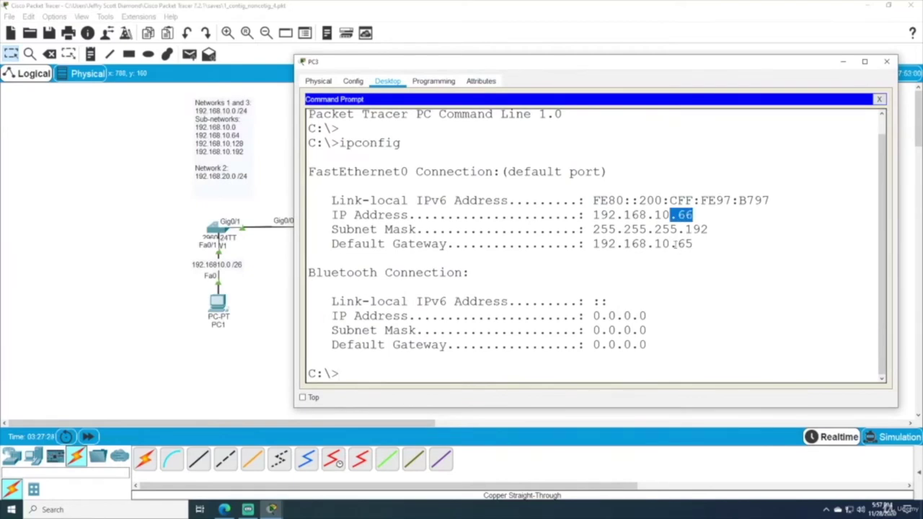
{"action": "double_click", "coordinate": [684, 244]}
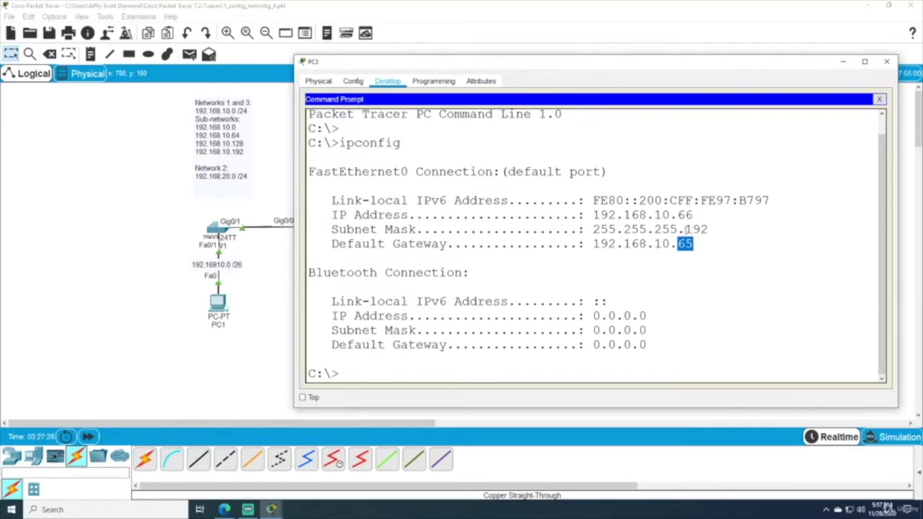
- Ping the default gateway 192.168.10.65 from PC3's command prompt
{"action": "key", "text": "Return"}
{"action": "type", "text": "p"}
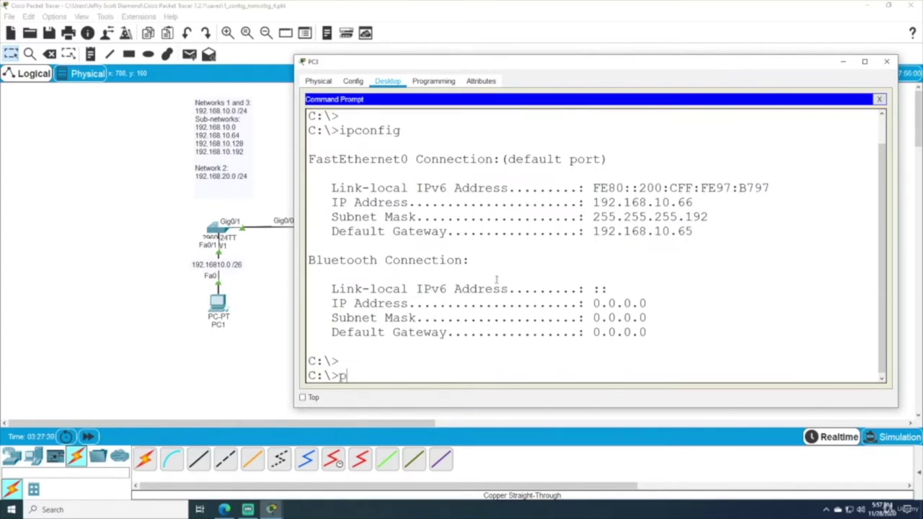
{"action": "type", "text": "ing 192.168"}
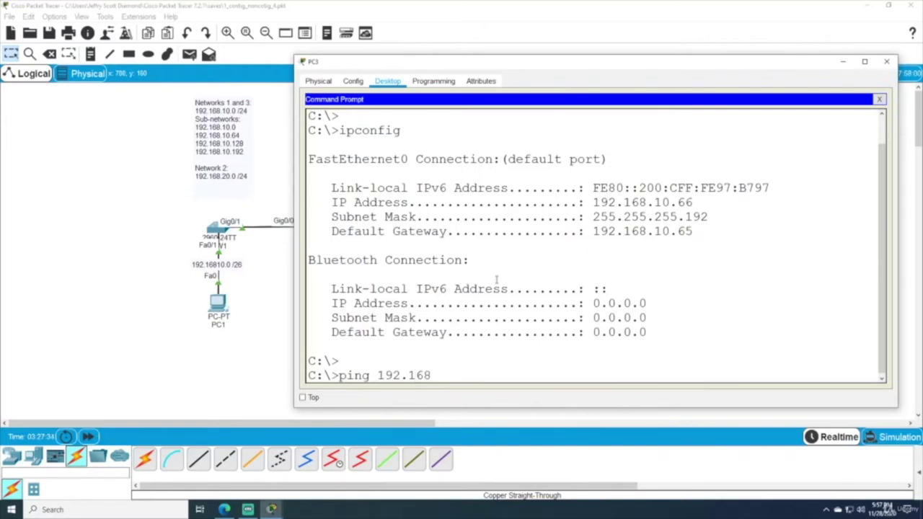
{"action": "type", "text": ".10.65"}
{"action": "key", "text": "Return"}
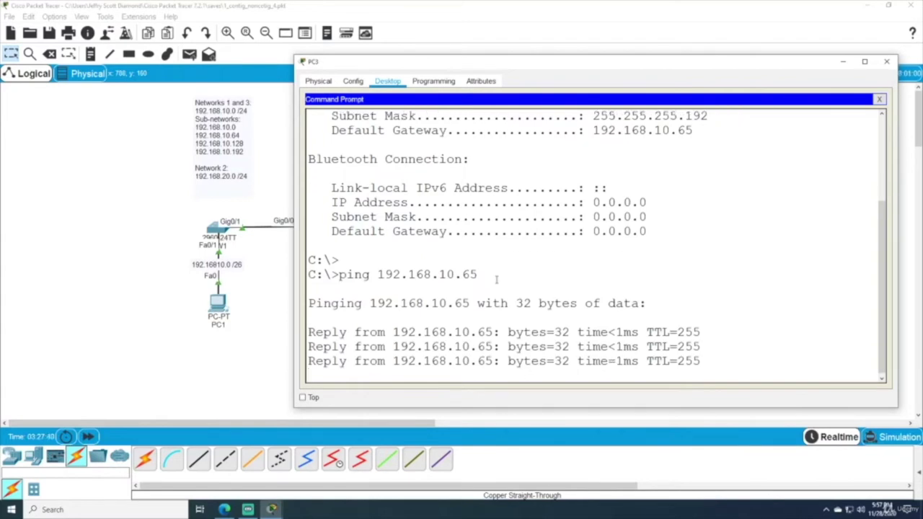
- Ping 192.168.20.3 from PC3's command prompt
{"action": "key", "text": "Up"}
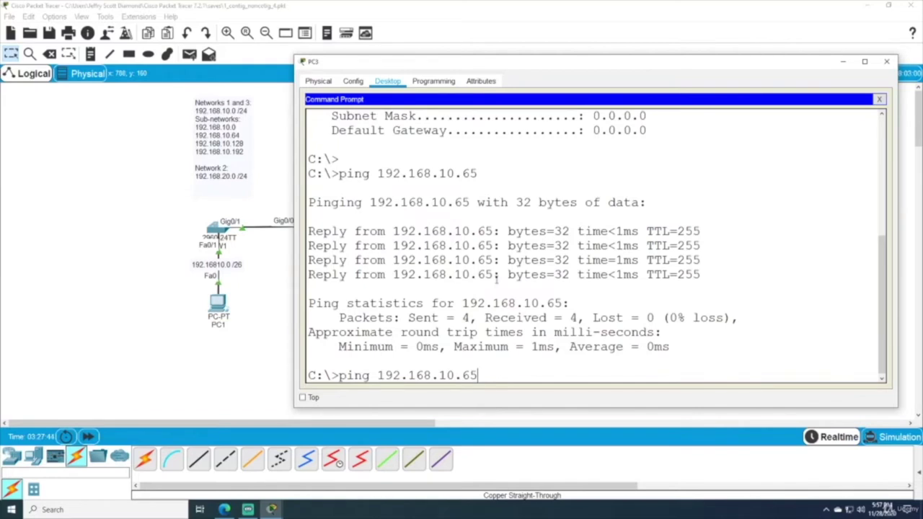
{"action": "key", "text": "BackSpace"}
{"action": "key", "text": "BackSpace"}
{"action": "key", "text": "BackSpace"}
{"action": "key", "text": "BackSpace"}
{"action": "key", "text": "BackSpace"}
{"action": "type", "text": "20.3"}
{"action": "key", "text": "Return"}
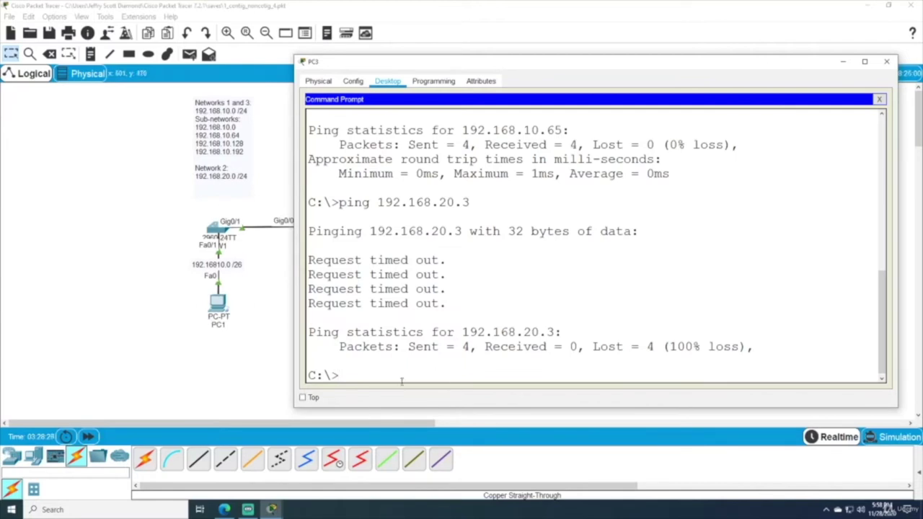
- Ping 192.168.20.4 from PC3's command prompt and close PC3's window
{"action": "key", "text": "Up"}
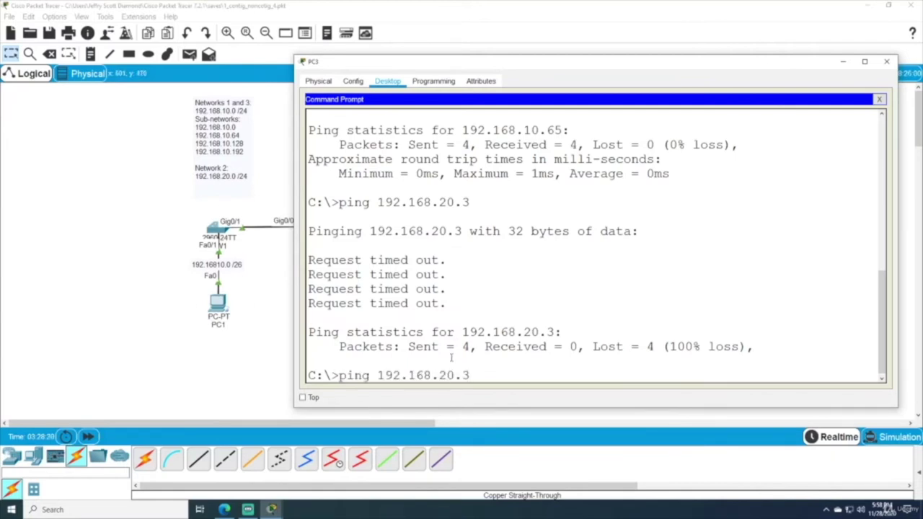
{"action": "key", "text": "BackSpace"}
{"action": "type", "text": "4"}
{"action": "key", "text": "Return"}
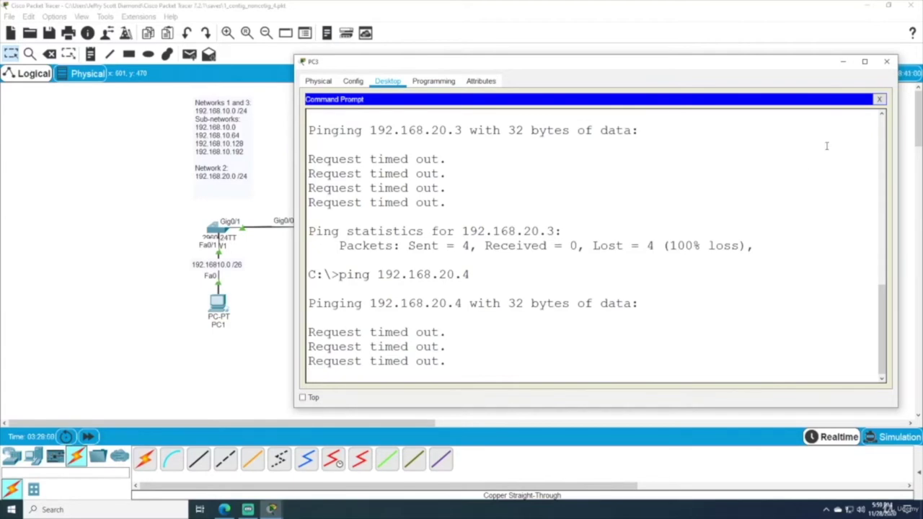
{"action": "left_click", "coordinate": [887, 61]}
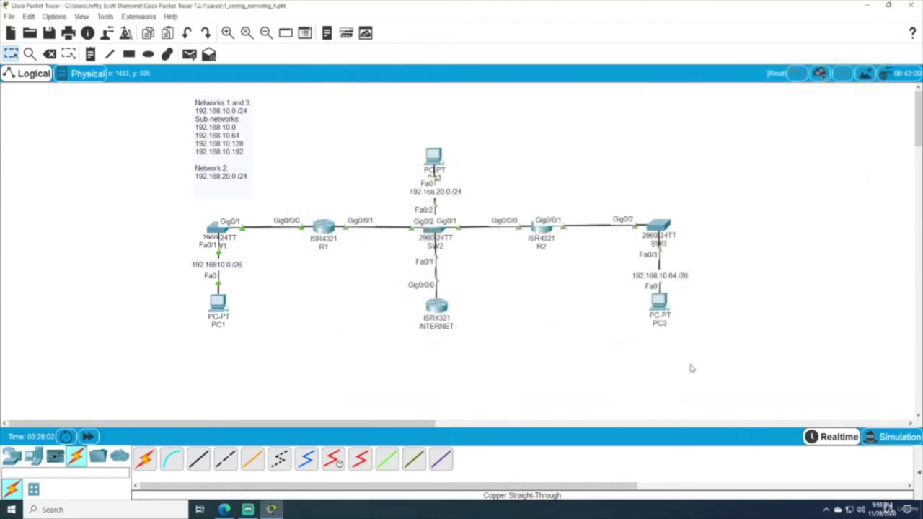
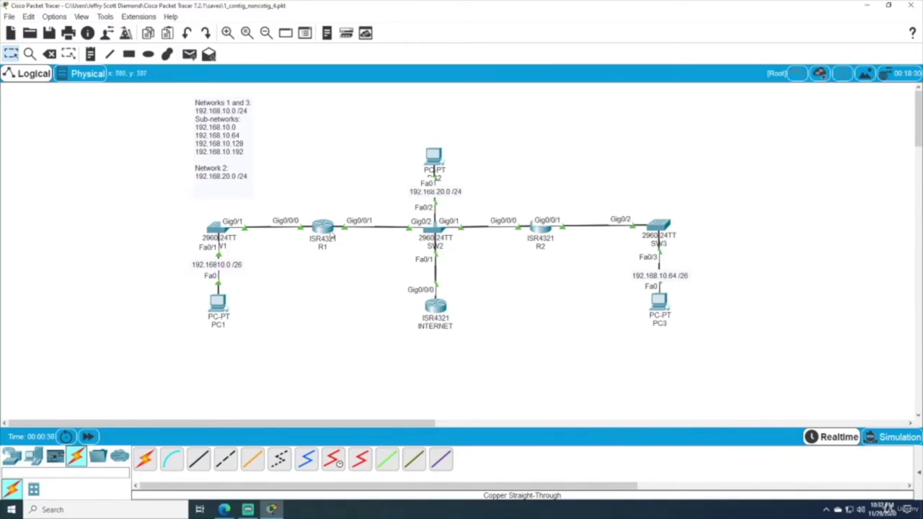
- Open router R1's command line in an enlarged window and enter global configuration mode with en and conf t
{"action": "left_click", "coordinate": [325, 228]}
{"action": "left_click", "coordinate": [393, 125]}
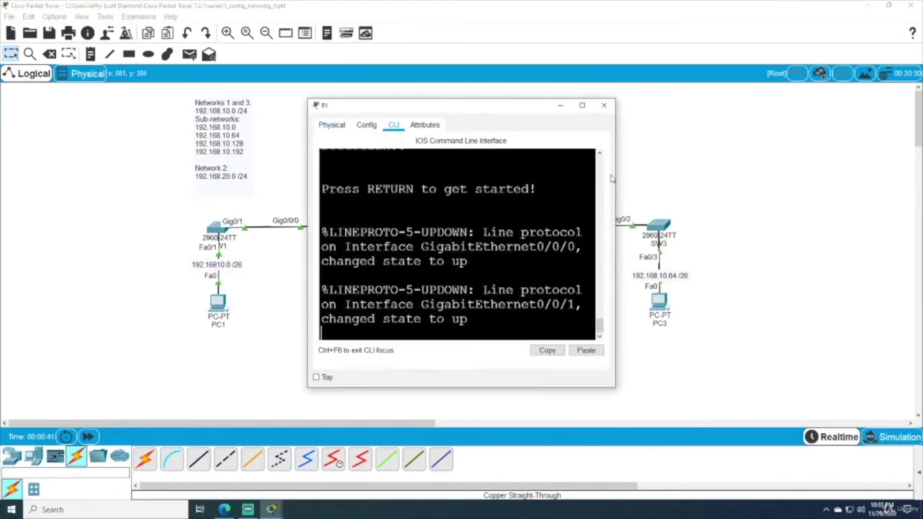
{"action": "left_click_drag", "start_coordinate": [615, 172], "coordinate": [880, 145]}
{"action": "left_click_drag", "start_coordinate": [590, 106], "coordinate": [577, 48]}
{"action": "left_click_drag", "start_coordinate": [578, 329], "coordinate": [586, 416]}
{"action": "key", "text": "Return"}
{"action": "type", "text": "en"}
{"action": "key", "text": "Return"}
{"action": "type", "text": "conf t"}
{"action": "key", "text": "Return"}
- Query the allowed autonomous system numbers for router eigrp on R1 and start EIGRP with number 1
{"action": "type", "text": "router eigrp"}
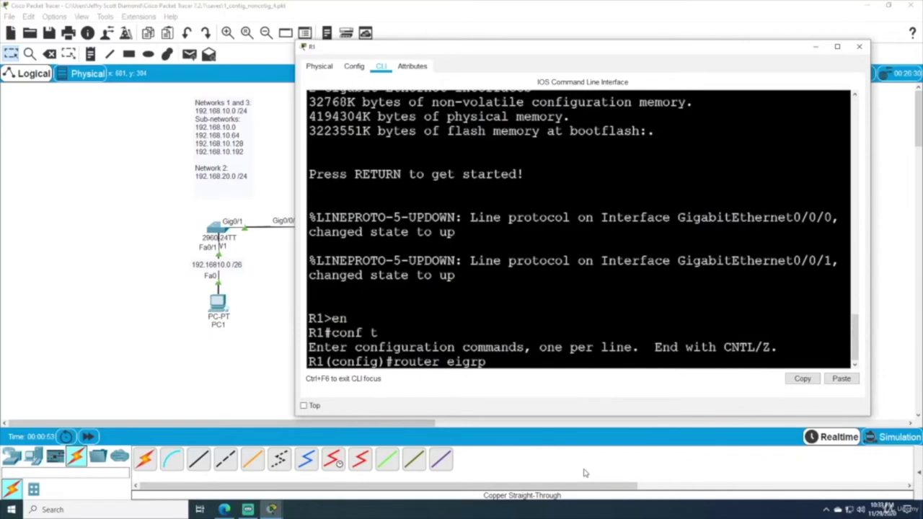
{"action": "type", "text": " ?"}
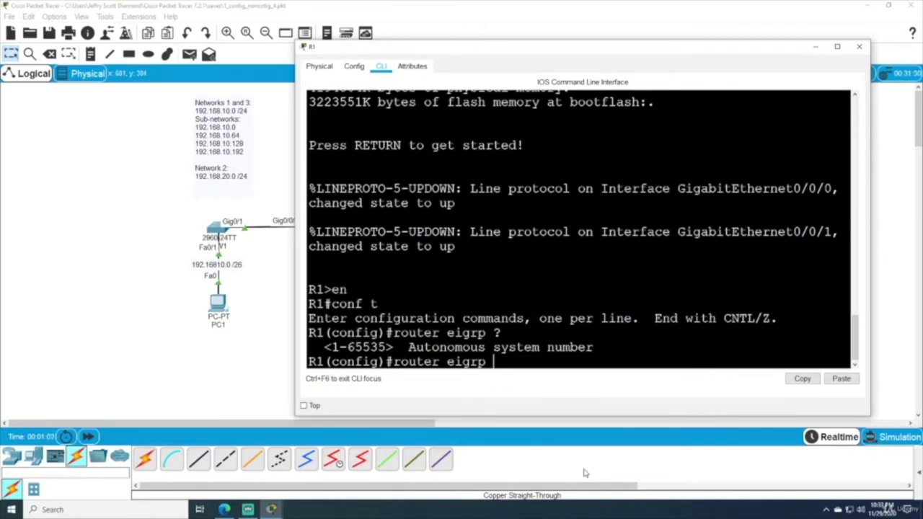
{"action": "type", "text": "1"}
{"action": "key", "text": "Return"}
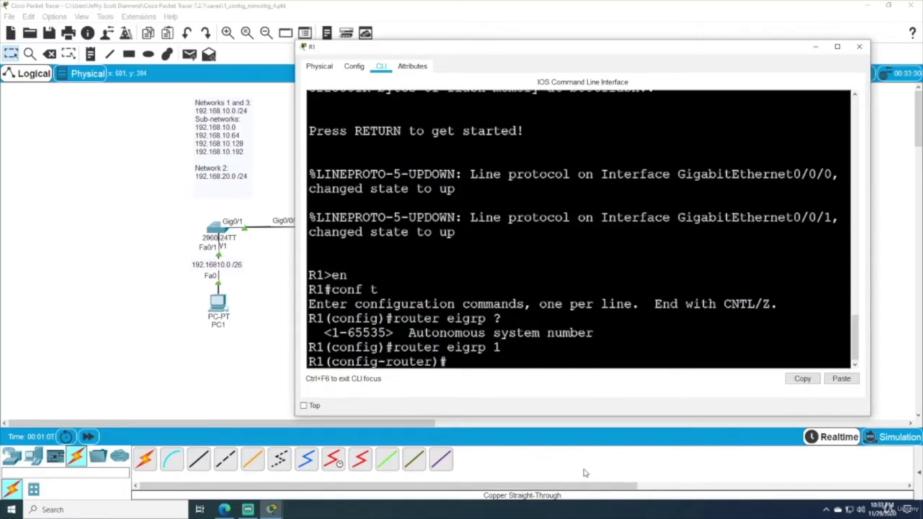
- List R1's EIGRP configuration commands and examine the auto-summary and network entries
{"action": "type", "text": "?"}
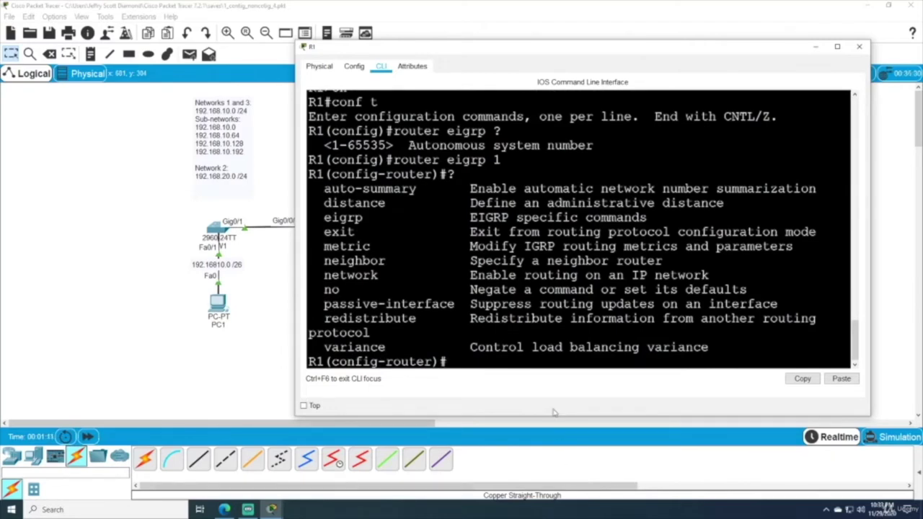
{"action": "left_click_drag", "start_coordinate": [556, 416], "coordinate": [556, 436]}
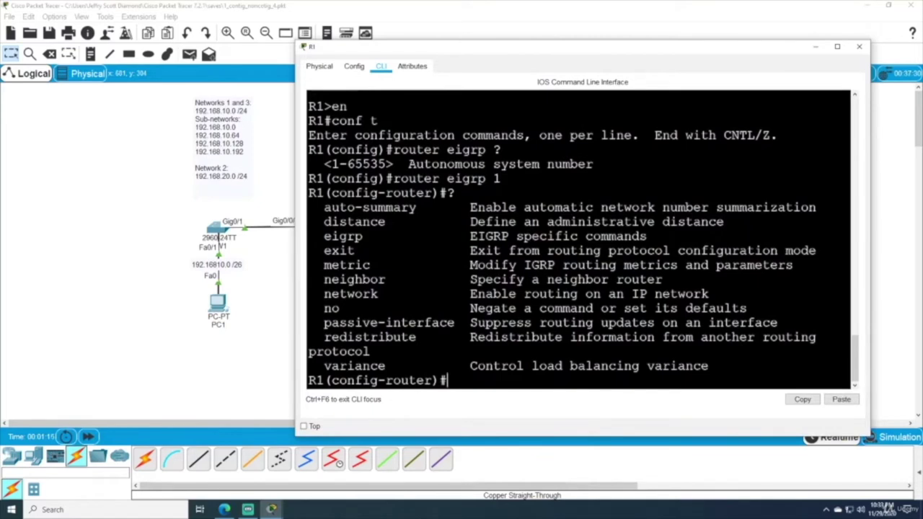
{"action": "left_click_drag", "start_coordinate": [324, 207], "coordinate": [425, 207]}
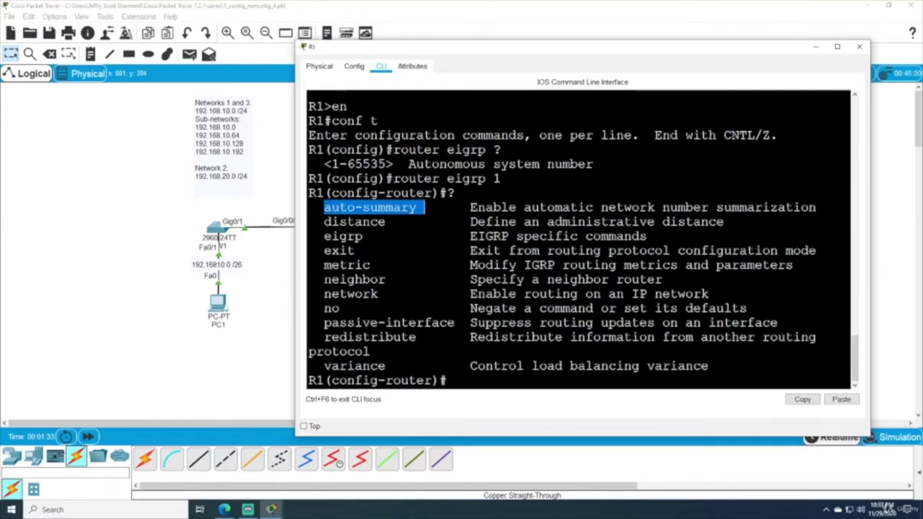
{"action": "left_click_drag", "start_coordinate": [324, 293], "coordinate": [379, 294]}
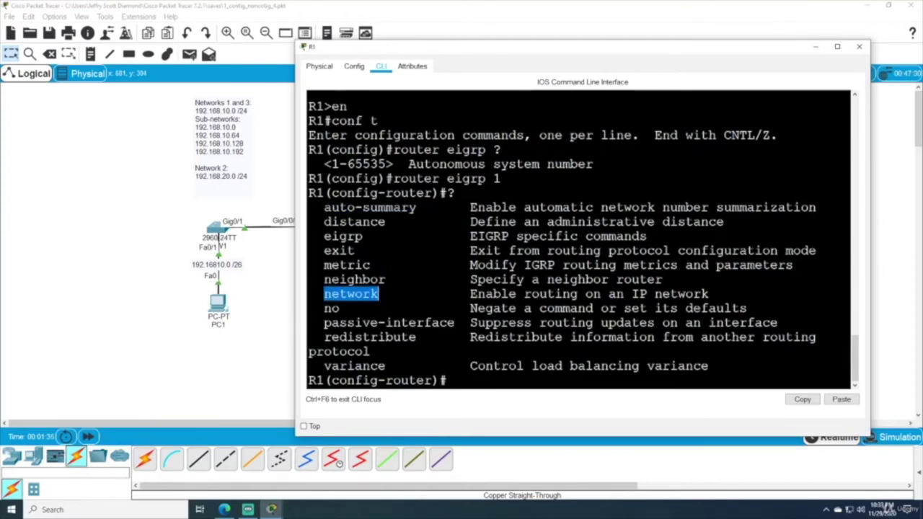
{"action": "left_click", "coordinate": [379, 294]}
{"action": "left_click_drag", "start_coordinate": [446, 50], "coordinate": [469, 28]}
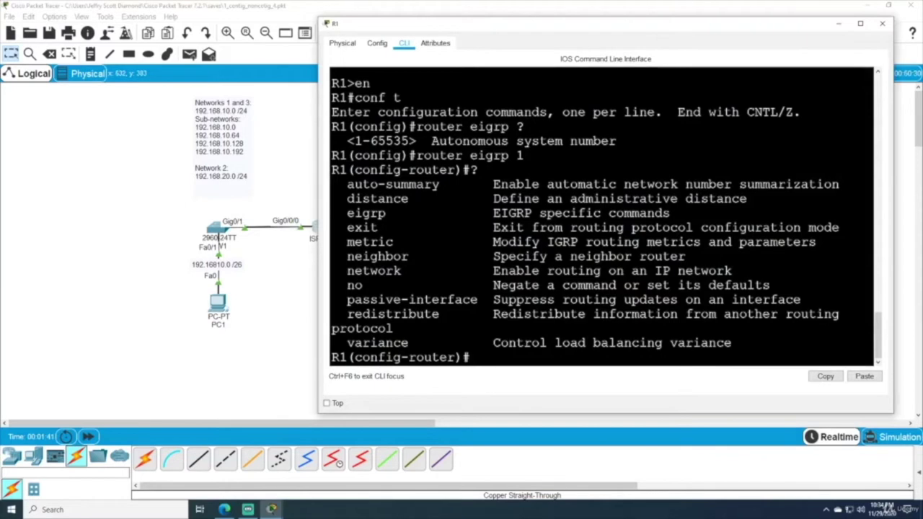
- Begin a network 192.168.10.0 statement in R1's EIGRP configuration and query its remaining parameters, examining the wild card bits entry
{"action": "type", "text": "net"}
{"action": "key", "text": "Tab"}
{"action": "type", "text": "192.168.10.0 ?"}
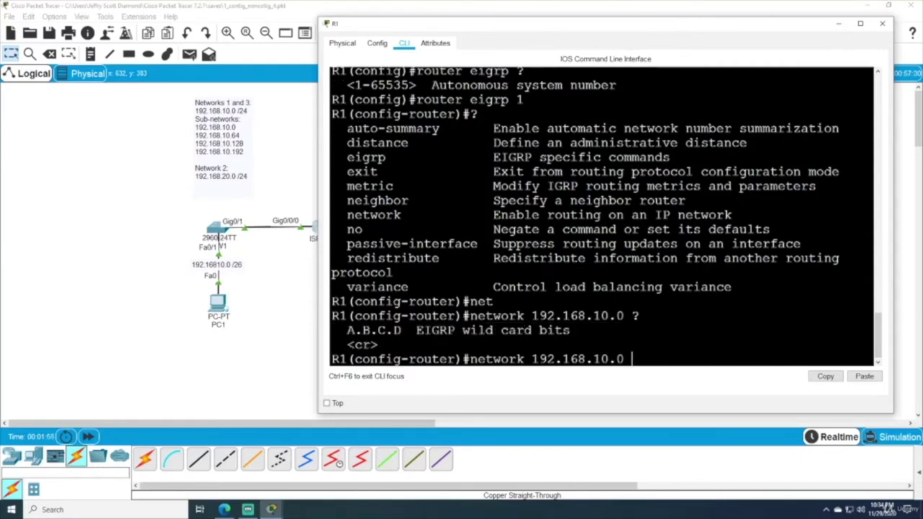
{"action": "left_click_drag", "start_coordinate": [632, 316], "coordinate": [640, 316]}
{"action": "left_click_drag", "start_coordinate": [462, 330], "coordinate": [570, 331]}
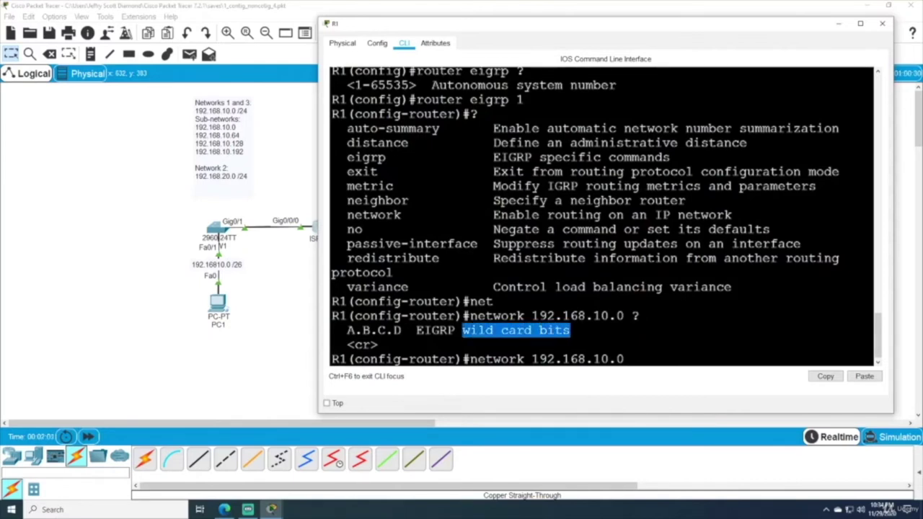
{"action": "left_click", "coordinate": [570, 330]}
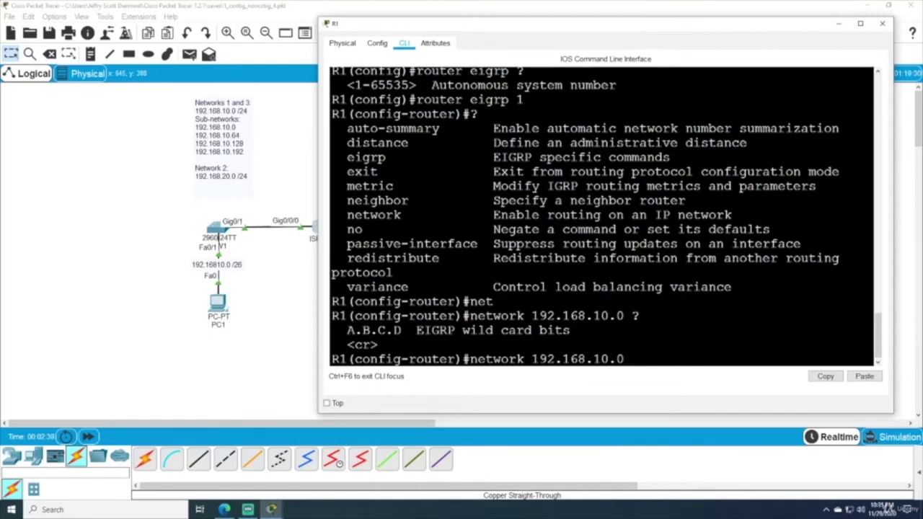
- Complete R1's network 192.168.10.0 statement with wildcard mask 0.0.0.255, comparing the mask's octets with the network address before submitting it
{"action": "type", "text": "0.0.0.255"}
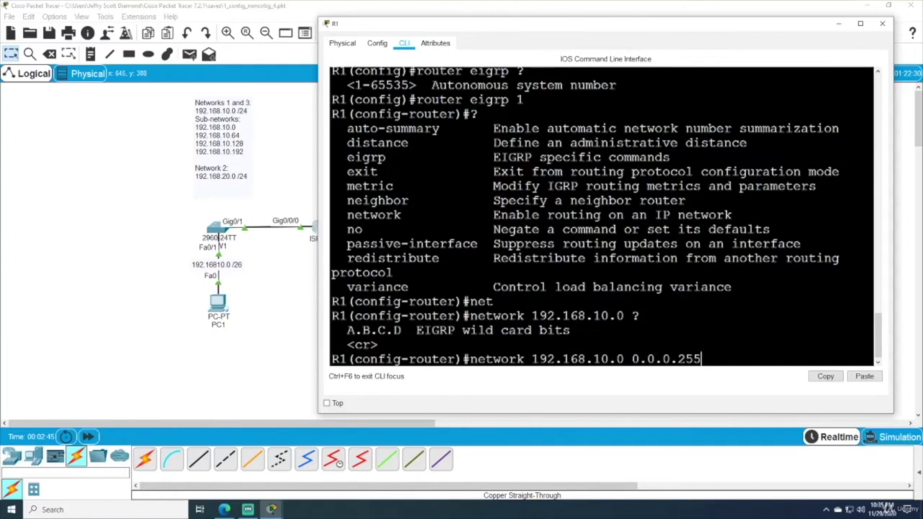
{"action": "left_click_drag", "start_coordinate": [632, 358], "coordinate": [702, 358]}
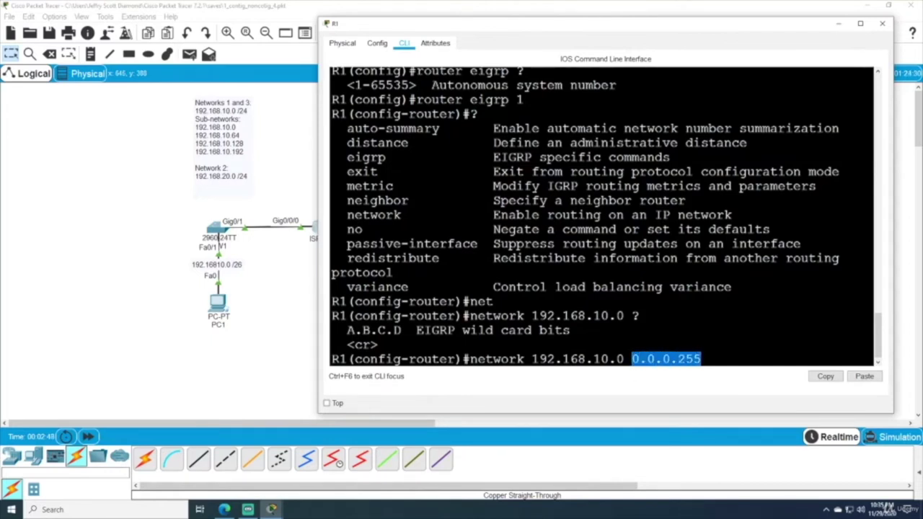
{"action": "left_click", "coordinate": [666, 358]}
{"action": "left_click_drag", "start_coordinate": [631, 359], "coordinate": [673, 358]}
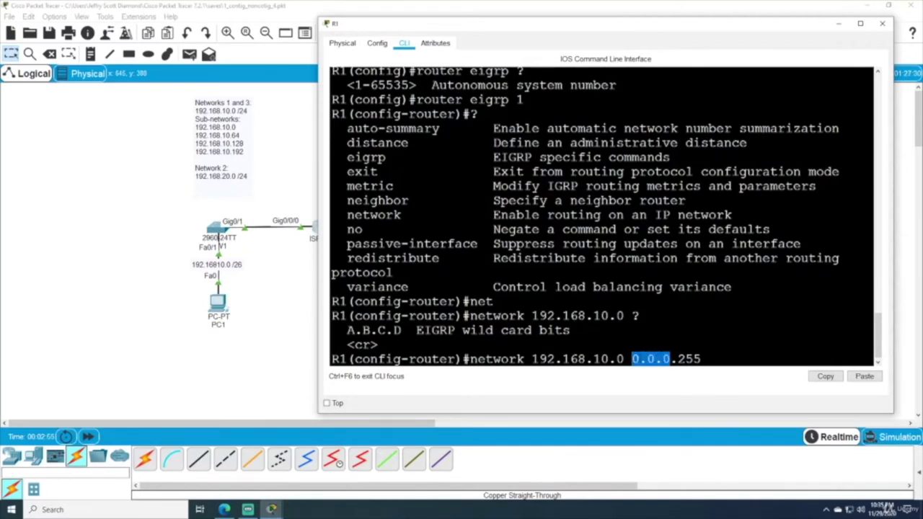
{"action": "left_click_drag", "start_coordinate": [532, 358], "coordinate": [611, 358]}
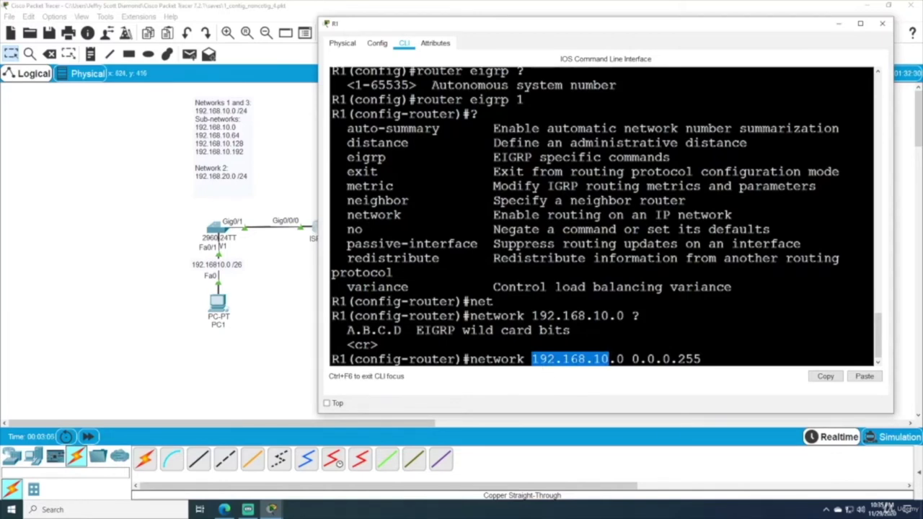
{"action": "left_click", "coordinate": [613, 359]}
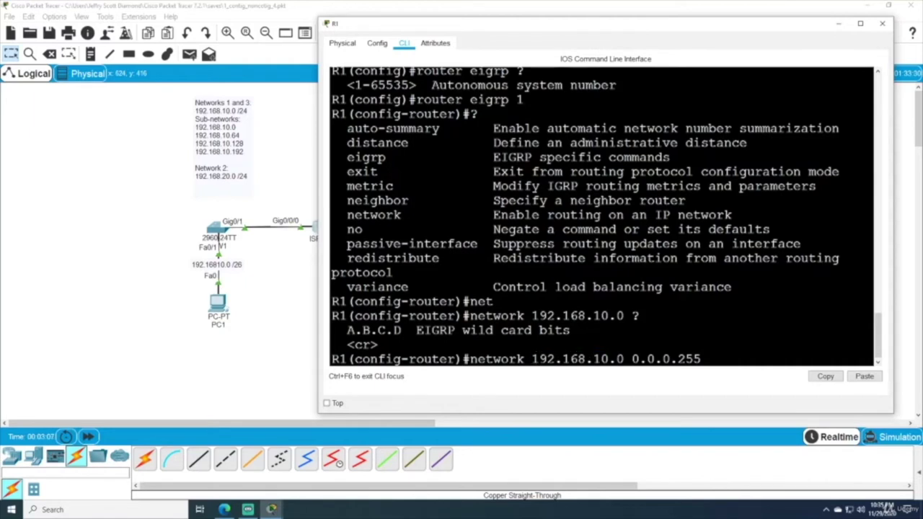
{"action": "left_click_drag", "start_coordinate": [609, 358], "coordinate": [624, 358]}
{"action": "left_click", "coordinate": [670, 359]}
{"action": "left_click_drag", "start_coordinate": [670, 359], "coordinate": [702, 359]}
{"action": "key", "text": "Return"}
- Reuse the previous network statement on R1 to add network 192.168.20.0 with wildcard mask 0.0.0.255 to EIGRP
{"action": "key", "text": "Up"}
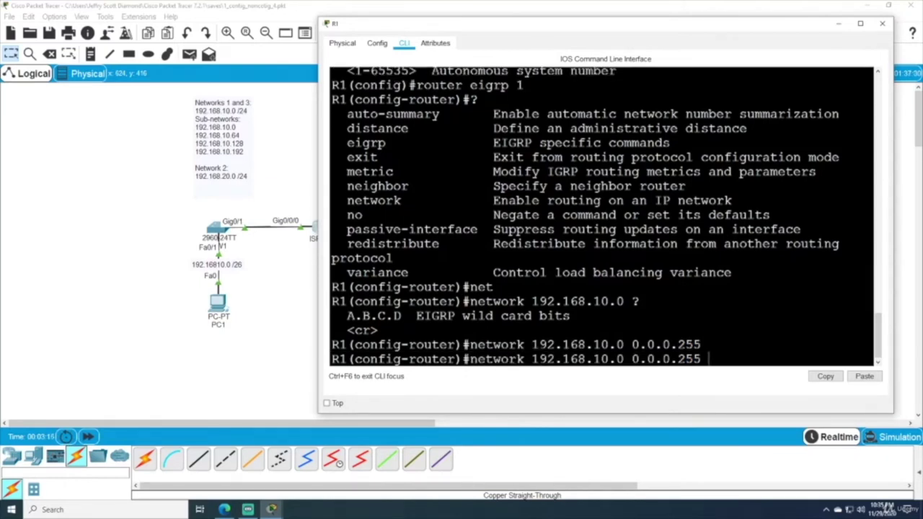
{"action": "key", "text": "Left"}
{"action": "key", "text": "Left"}
{"action": "key", "text": "Left"}
{"action": "key", "text": "Left"}
{"action": "key", "text": "Left"}
{"action": "key", "text": "Left"}
{"action": "key", "text": "Left"}
{"action": "key", "text": "Left"}
{"action": "key", "text": "Left"}
{"action": "key", "text": "Left"}
{"action": "key", "text": "Left"}
{"action": "key", "text": "Left"}
{"action": "key", "text": "Left"}
{"action": "key", "text": "BackSpace"}
{"action": "type", "text": "2"}
{"action": "key", "text": "Right"}
{"action": "key", "text": "Right"}
{"action": "key", "text": "Right"}
{"action": "key", "text": "Right"}
{"action": "key", "text": "Right"}
{"action": "key", "text": "Right"}
{"action": "key", "text": "Right"}
{"action": "key", "text": "Return"}
- Exit R1's configuration modes, save its configuration with wr, and close R1's window
{"action": "type", "text": "exit"}
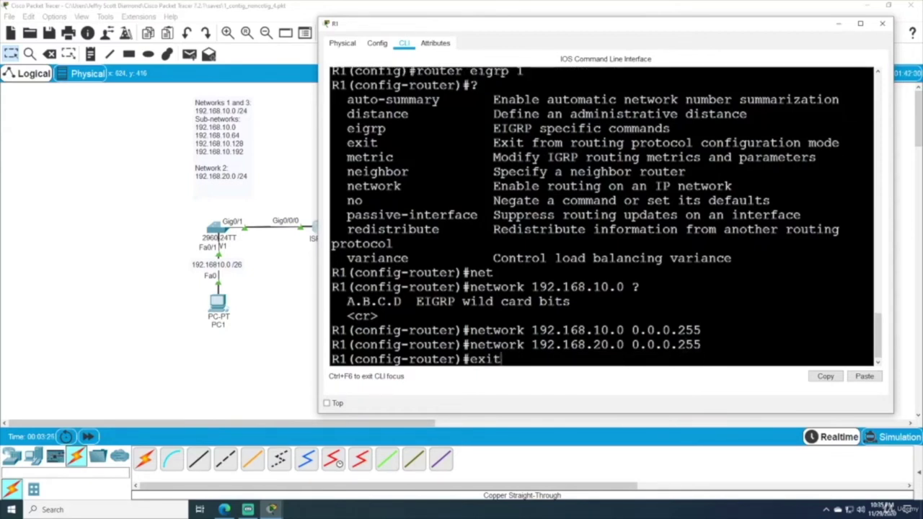
{"action": "key", "text": "Return"}
{"action": "type", "text": "exit"}
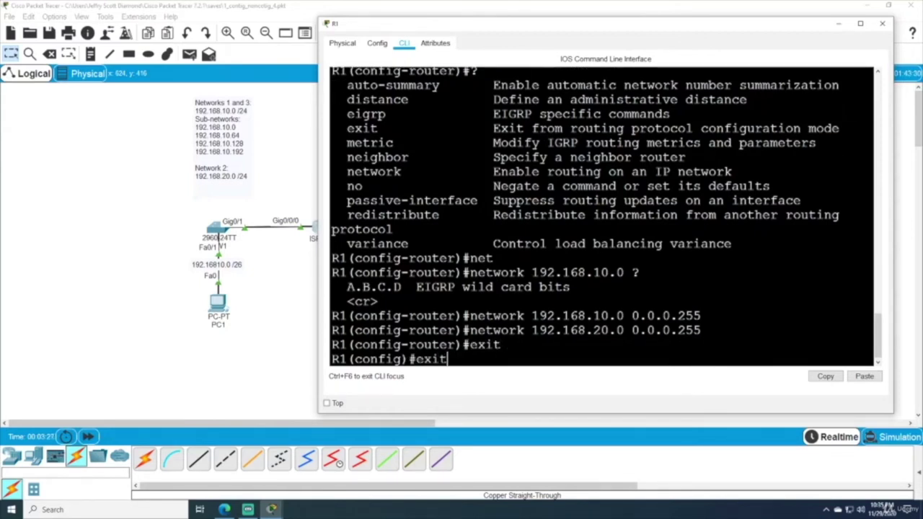
{"action": "key", "text": "Return"}
{"action": "key", "text": "Return"}
{"action": "type", "text": "wr"}
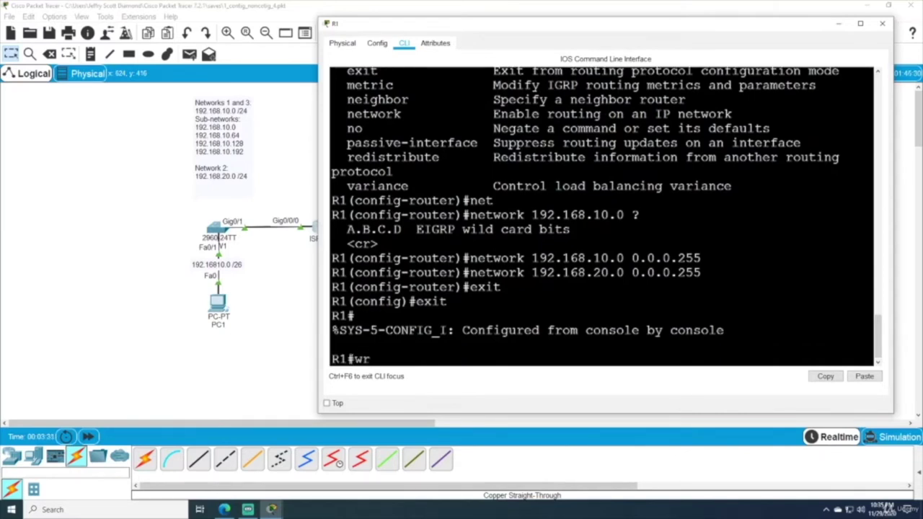
{"action": "key", "text": "Return"}
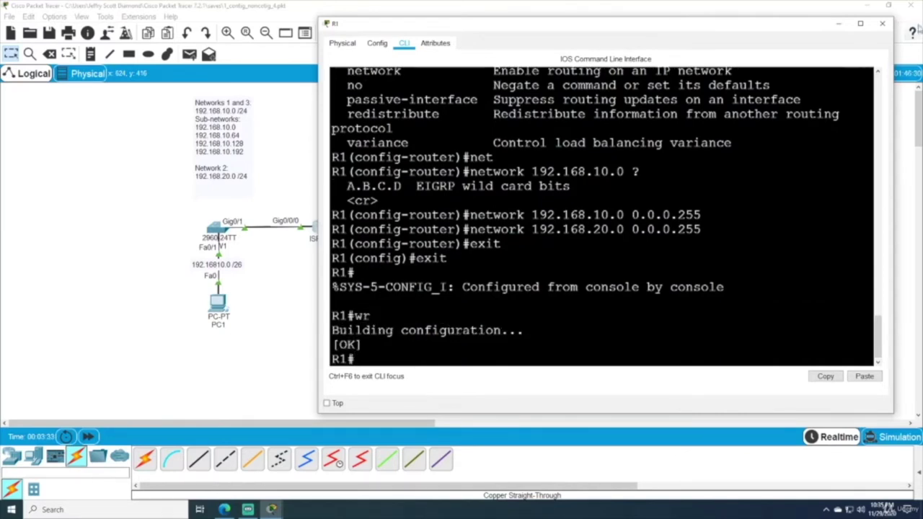
{"action": "left_click", "coordinate": [884, 25]}
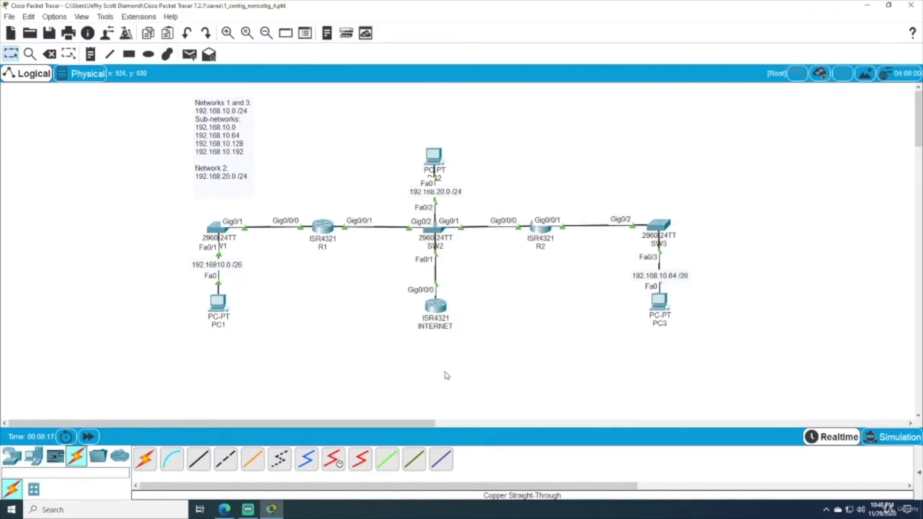
- Open router R2's command line in a widened window, enter global configuration mode, and start router eigrp 1
{"action": "left_click", "coordinate": [394, 125]}
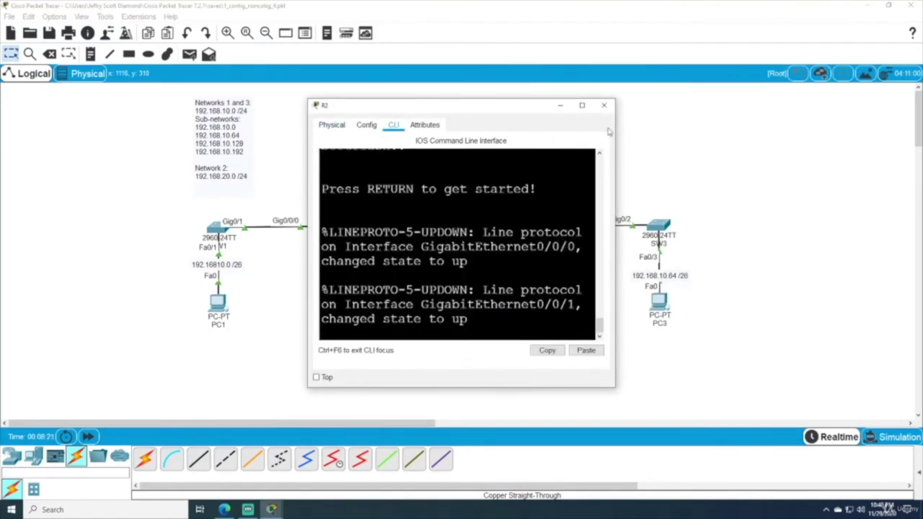
{"action": "left_click_drag", "start_coordinate": [614, 133], "coordinate": [906, 133]}
{"action": "key", "text": "Return"}
{"action": "type", "text": "en"}
{"action": "key", "text": "Return"}
{"action": "type", "text": "conf t"}
{"action": "key", "text": "Return"}
{"action": "type", "text": "router eigrp 1"}
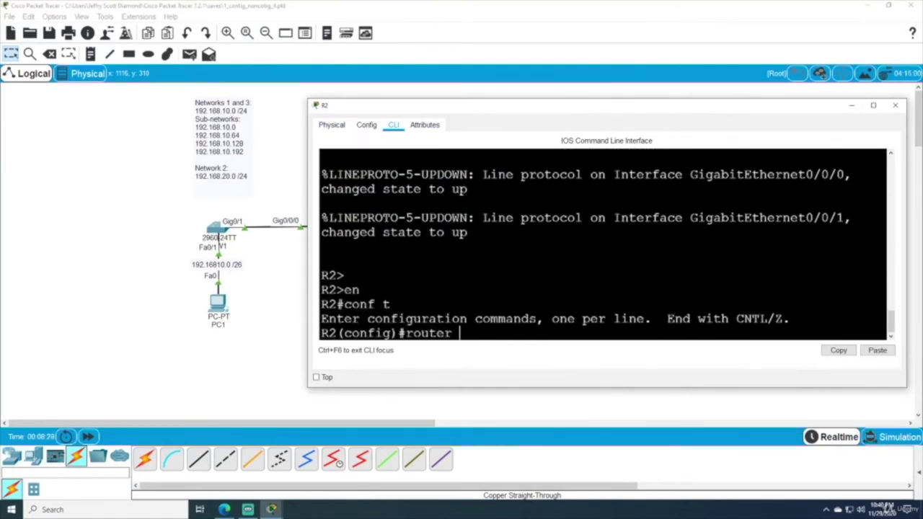
{"action": "key", "text": "Return"}
- Add network 192.168.10.64 with wildcard mask 0.0.0.255 to EIGRP on R2
{"action": "type", "text": "net"}
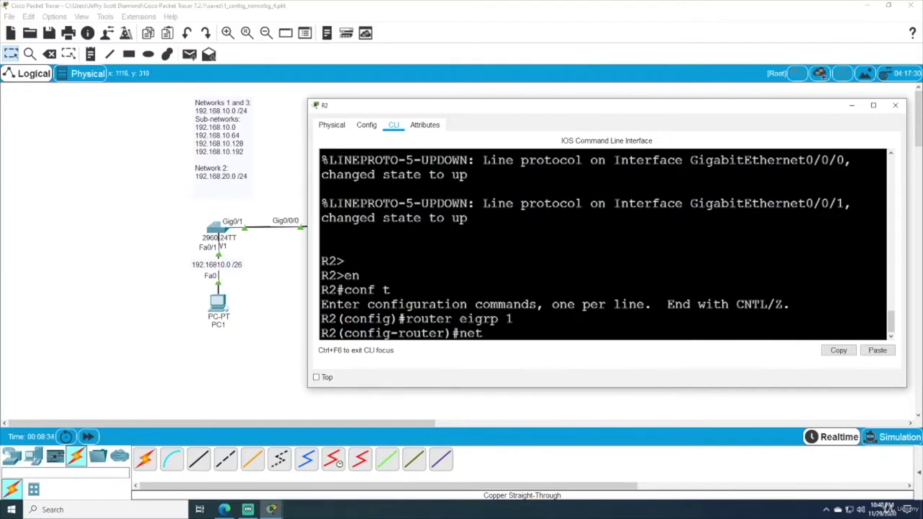
{"action": "key", "text": "Tab"}
{"action": "type", "text": "192"}
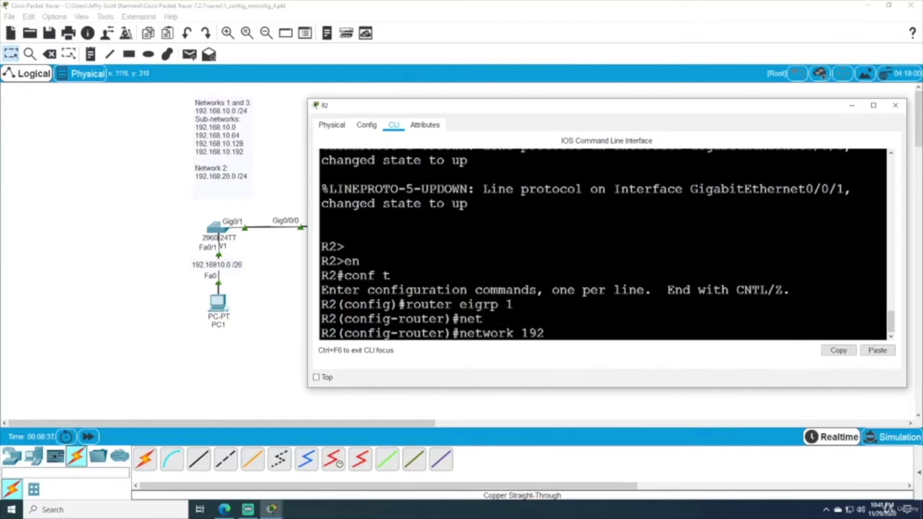
{"action": "type", "text": ".168.10.64 "}
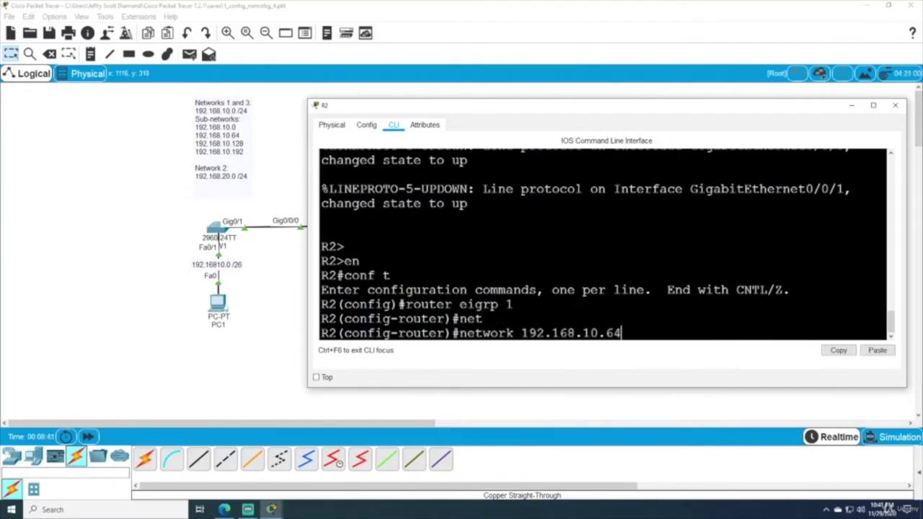
{"action": "type", "text": "0.0.0.255"}
{"action": "key", "text": "Return"}
- Reuse the previous network statement on R2 to add network 192.168.20.0 with wildcard mask 0.0.0.255 to EIGRP
{"action": "key", "text": "Up"}
{"action": "key", "text": "Left"}
{"action": "key", "text": "BackSpace"}
{"action": "key", "text": "BackSpace"}
{"action": "type", "text": "0"}
{"action": "key", "text": "Left"}
{"action": "key", "text": "Left"}
{"action": "key", "text": "Left"}
{"action": "key", "text": "Left"}
{"action": "key", "text": "Right"}
{"action": "key", "text": "BackSpace"}
{"action": "type", "text": "2"}
{"action": "key", "text": "Right"}
{"action": "key", "text": "Right"}
{"action": "key", "text": "Right"}
{"action": "key", "text": "Right"}
{"action": "key", "text": "Right"}
{"action": "key", "text": "Right"}
{"action": "key", "text": "Right"}
{"action": "key", "text": "Right"}
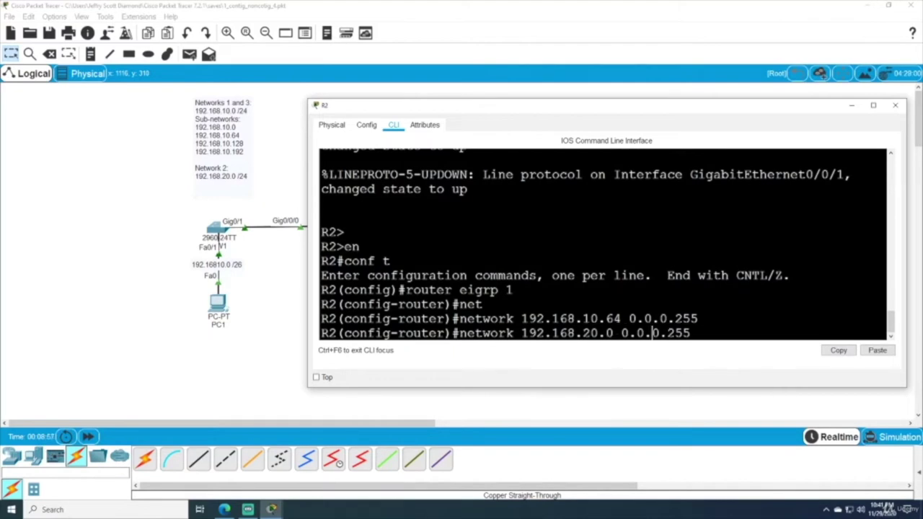
{"action": "key", "text": "Return"}
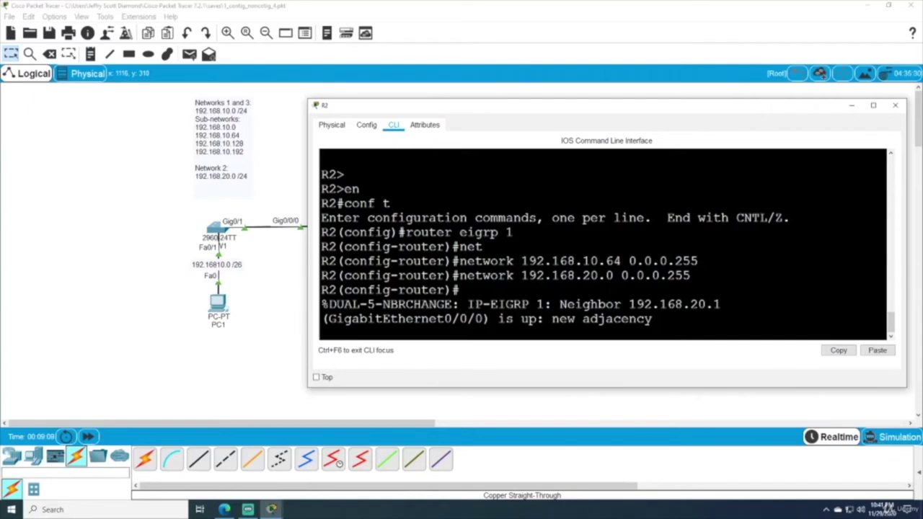
{"action": "key", "text": "Return"}
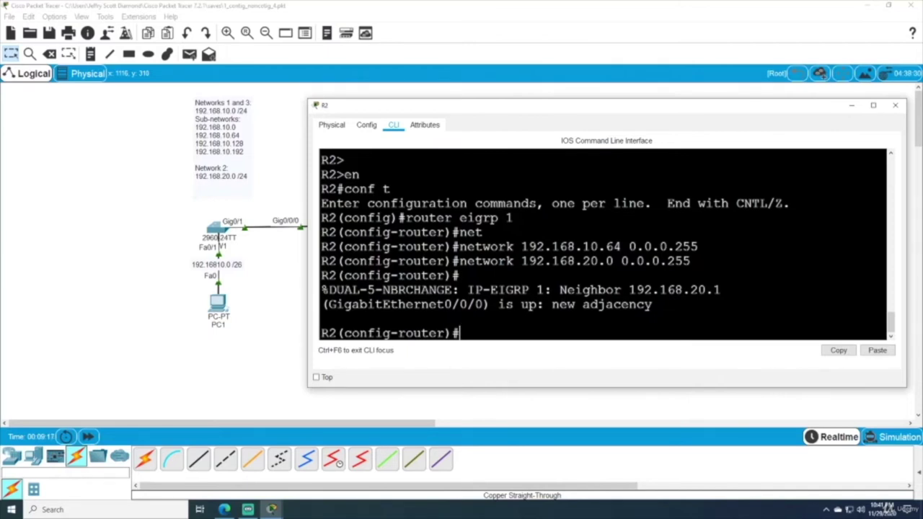
- Exit R2's configuration modes, save its configuration with wr, and close R2's window
{"action": "type", "text": "exit"}
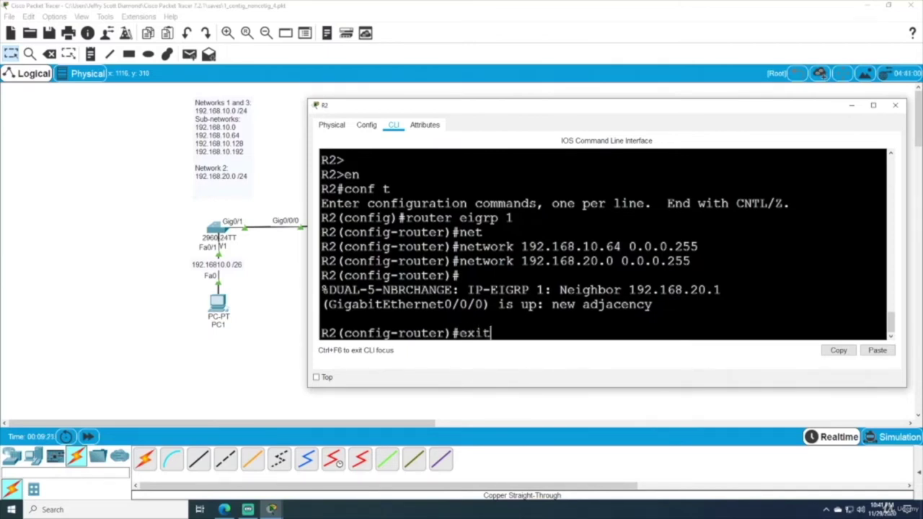
{"action": "key", "text": "Return"}
{"action": "type", "text": "exit"}
{"action": "key", "text": "Return"}
{"action": "type", "text": "wr"}
{"action": "key", "text": "Return"}
{"action": "left_click", "coordinate": [895, 106]}
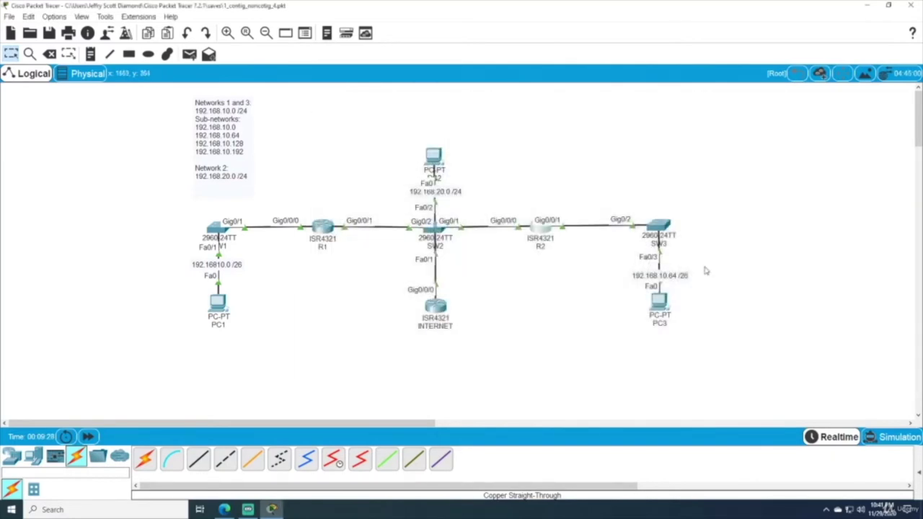
- Open the INTERNET router's command line in an enlarged window, enter global configuration mode, and start router eigrp 1
{"action": "left_click", "coordinate": [433, 308]}
{"action": "left_click", "coordinate": [396, 125]}
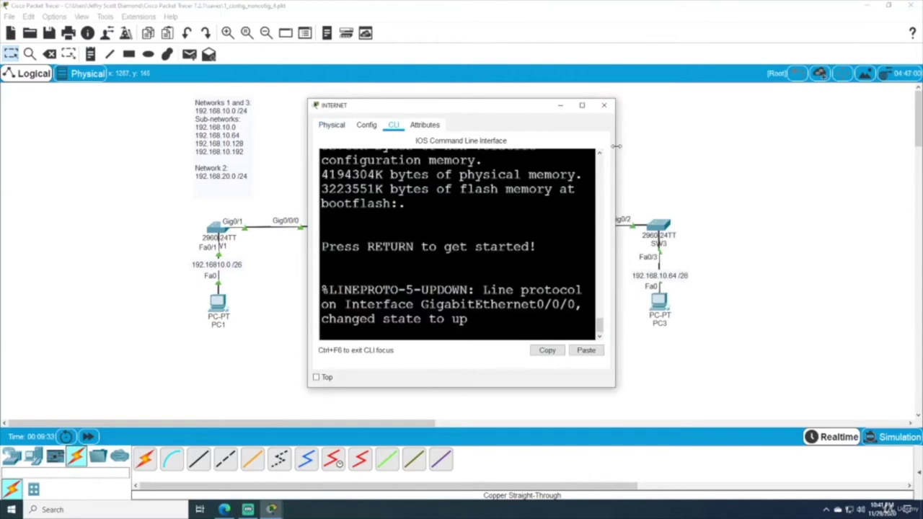
{"action": "key", "text": "Return"}
{"action": "key", "text": "Return"}
{"action": "type", "text": "en"}
{"action": "key", "text": "Return"}
{"action": "type", "text": "conf t"}
{"action": "key", "text": "Return"}
{"action": "type", "text": "router eigr"}
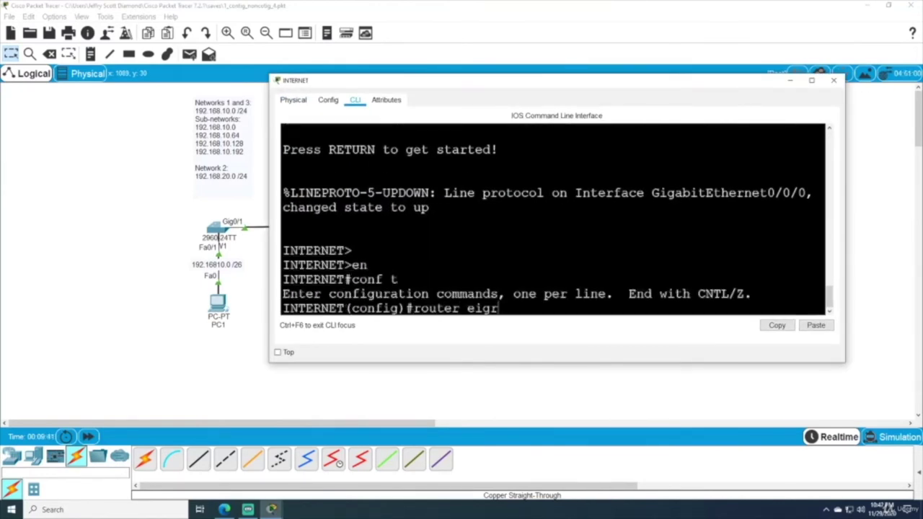
{"action": "type", "text": "p 1"}
{"action": "key", "text": "Return"}
- Enter a network statement beginning with 192.1 in the INTERNET router's EIGRP configuration
{"action": "type", "text": "n"}
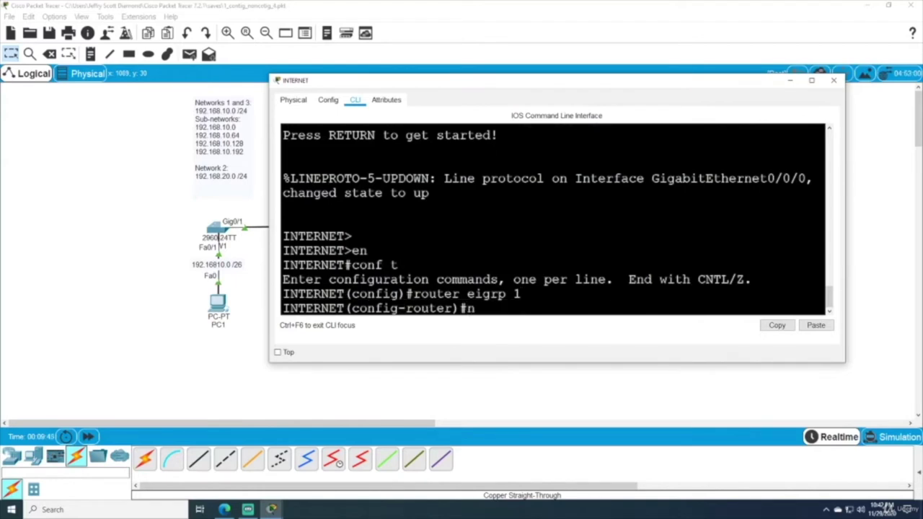
{"action": "type", "text": "etwork 192.1"}
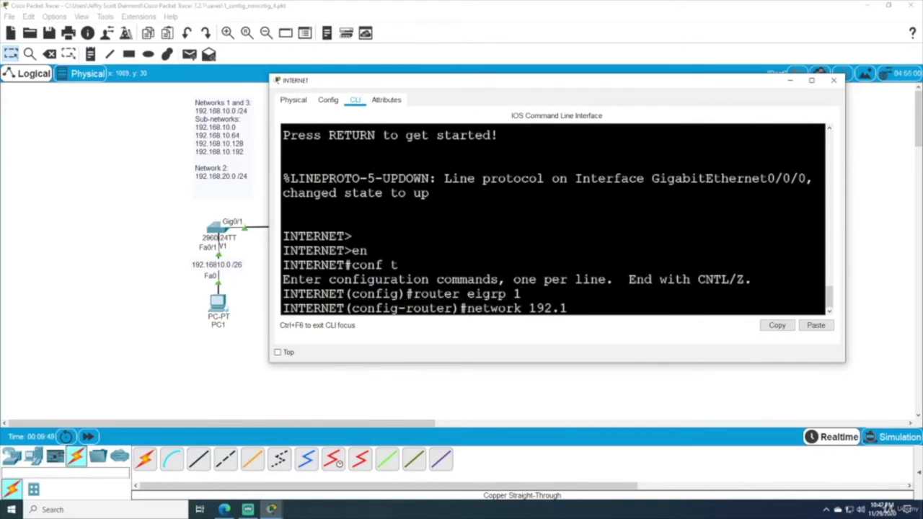
- Advertise the network with address 192.168.20.1 and wildcard mask 0.0.0.255 in EIGRP 1 on the INTERNET router
{"action": "type", "text": "68.20.1 0."}
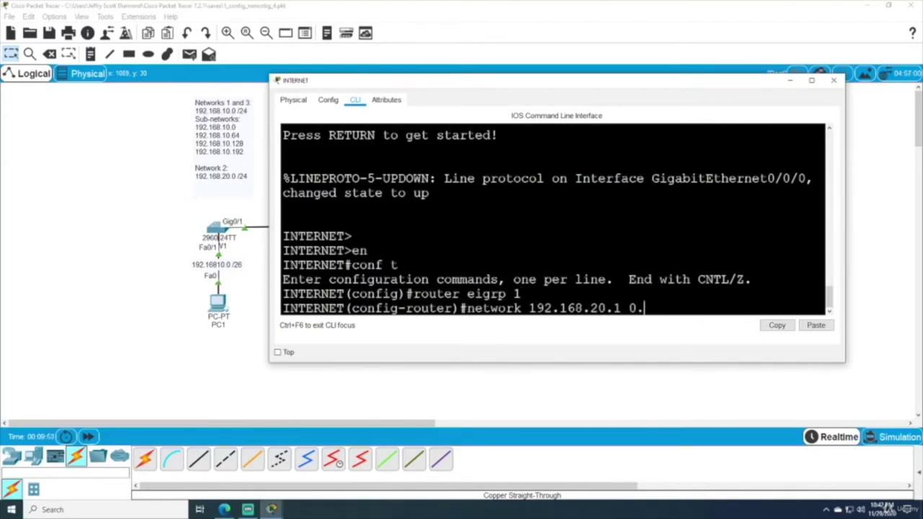
{"action": "type", "text": "0.0.255"}
{"action": "key", "text": "Return"}
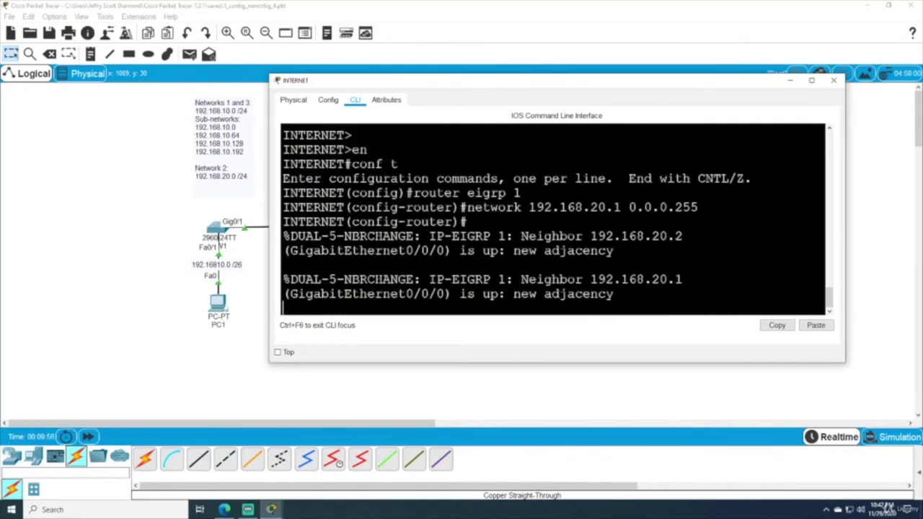
- Exit configuration mode on the INTERNET router and save its running configuration
{"action": "type", "text": "exit"}
{"action": "key", "text": "Return"}
{"action": "type", "text": "exit"}
{"action": "key", "text": "Return"}
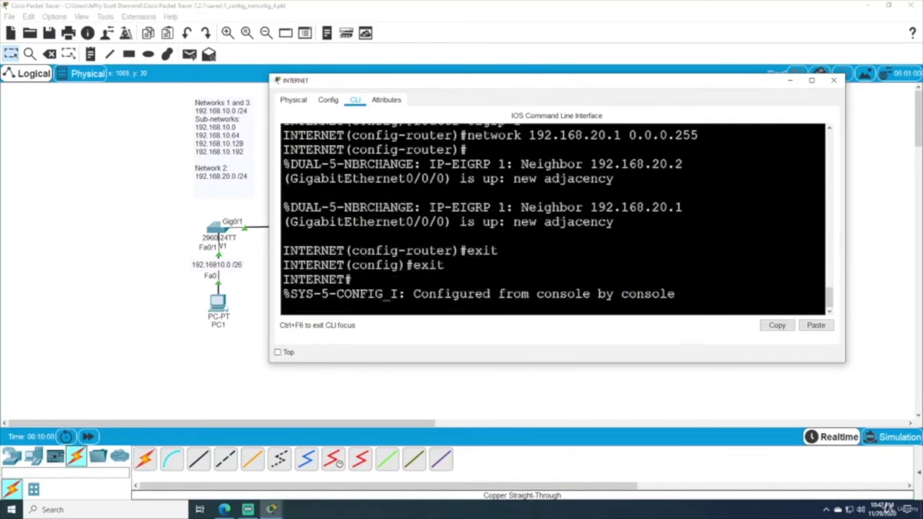
{"action": "key", "text": "Return"}
{"action": "type", "text": "wr"}
{"action": "key", "text": "Return"}
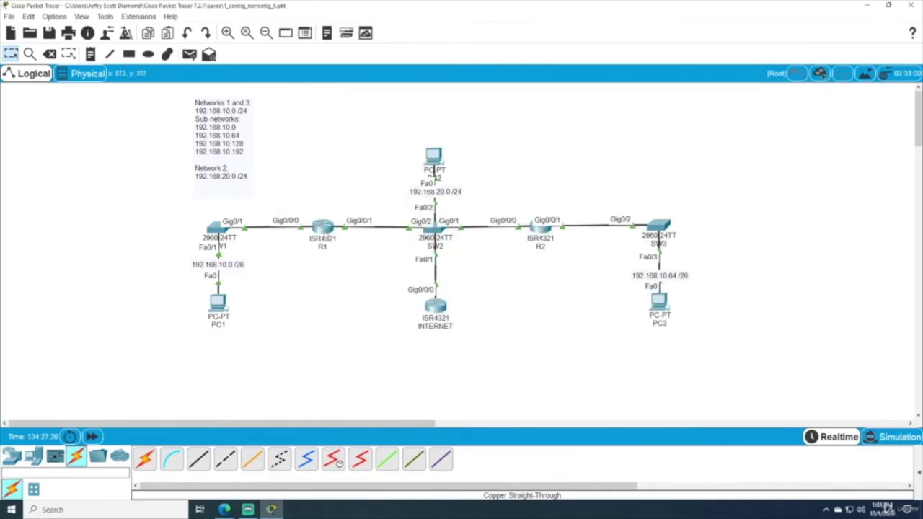
- Open router R1's command line, enter privileged mode and show its IP routing table
{"action": "left_click", "coordinate": [322, 228]}
{"action": "left_click_drag", "start_coordinate": [304, 202], "coordinate": [65, 203]}
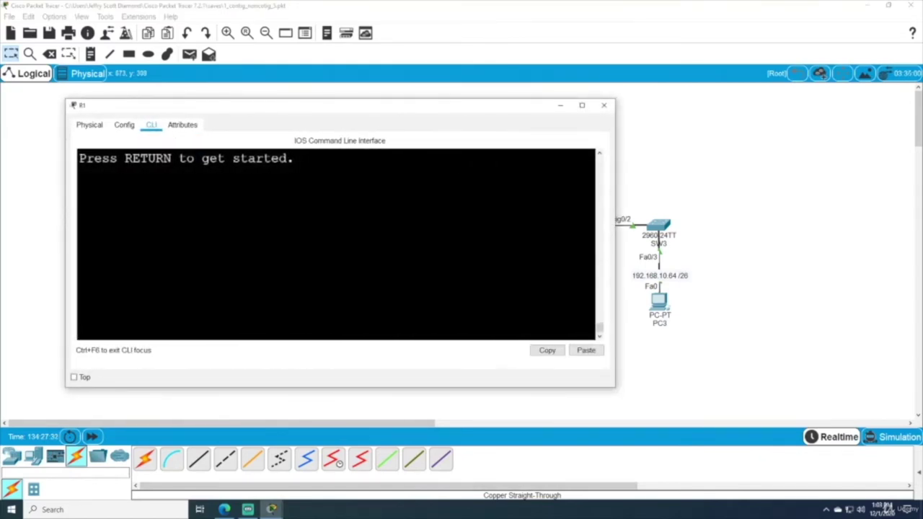
{"action": "left_click_drag", "start_coordinate": [616, 188], "coordinate": [729, 188]}
{"action": "key", "text": "Return"}
{"action": "type", "text": "en"}
{"action": "key", "text": "Return"}
{"action": "type", "text": "sh ip ro"}
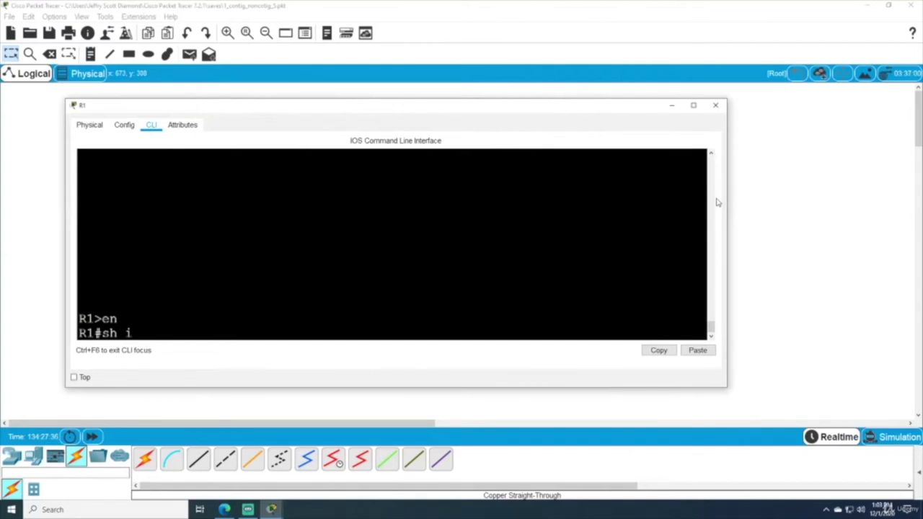
{"action": "key", "text": "Return"}
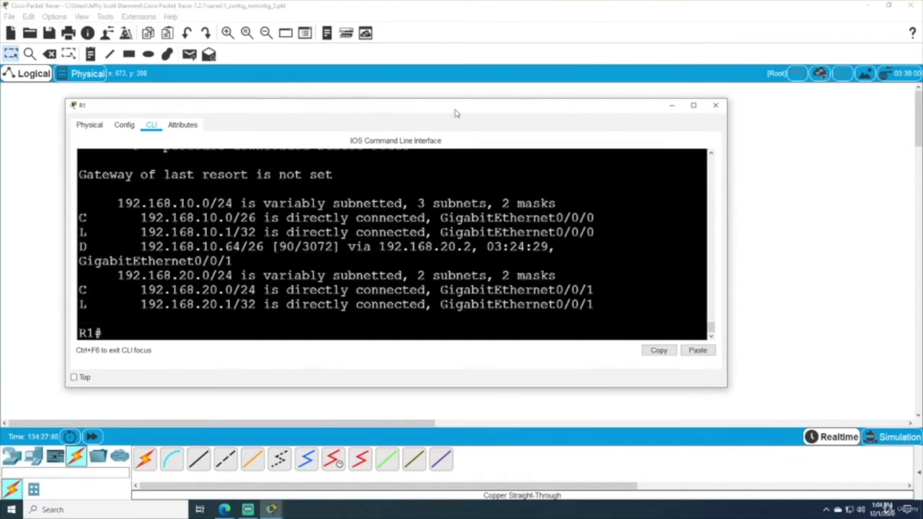
- Widen R1's window and examine the EIGRP route to 192.168.10.64/26, including its network address and prefix length
{"action": "left_click_drag", "start_coordinate": [457, 109], "coordinate": [515, 106]}
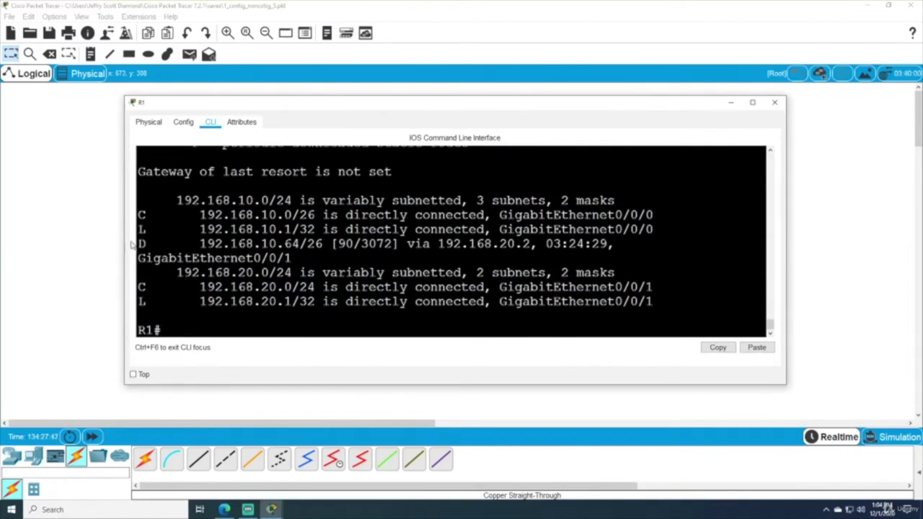
{"action": "left_click_drag", "start_coordinate": [124, 238], "coordinate": [685, 256]}
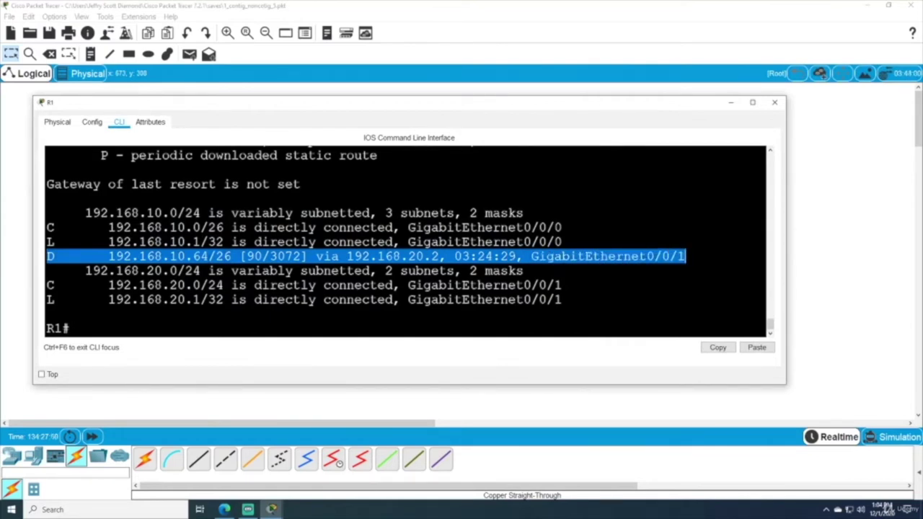
{"action": "left_click_drag", "start_coordinate": [209, 256], "coordinate": [232, 256]}
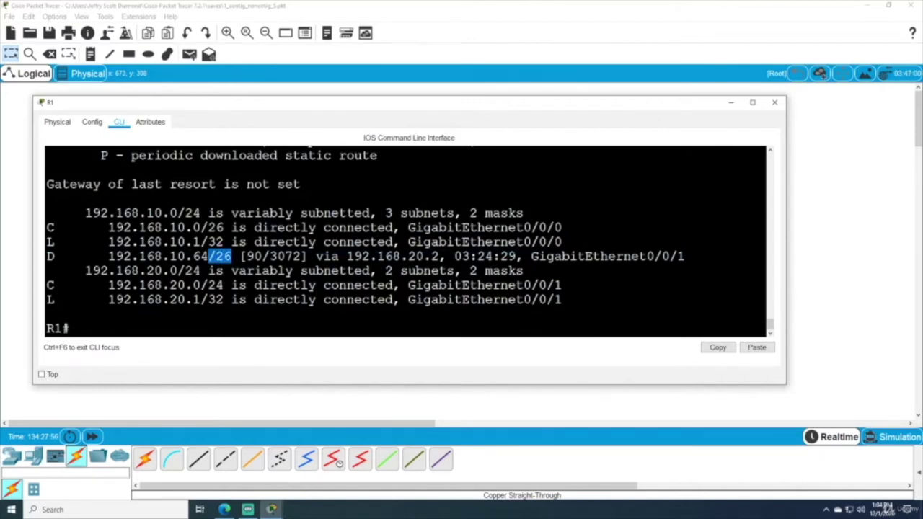
{"action": "left_click_drag", "start_coordinate": [209, 104], "coordinate": [482, 93]}
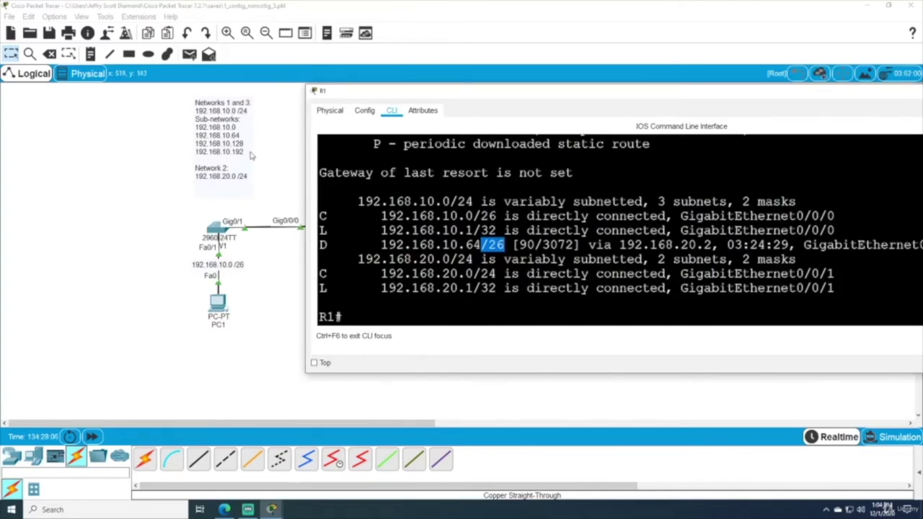
{"action": "left_click_drag", "start_coordinate": [390, 97], "coordinate": [159, 118]}
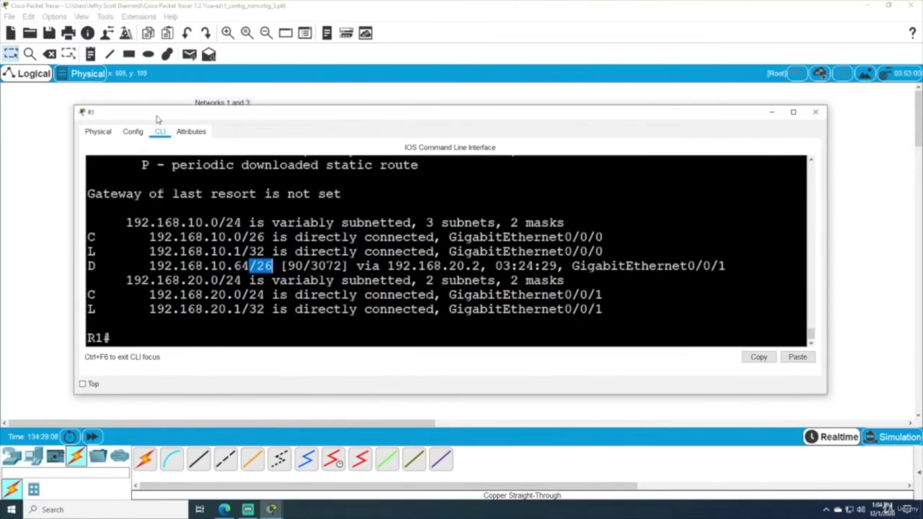
{"action": "left_click", "coordinate": [254, 266]}
{"action": "left_click_drag", "start_coordinate": [249, 265], "coordinate": [272, 265]}
{"action": "left_click_drag", "start_coordinate": [149, 266], "coordinate": [249, 265]}
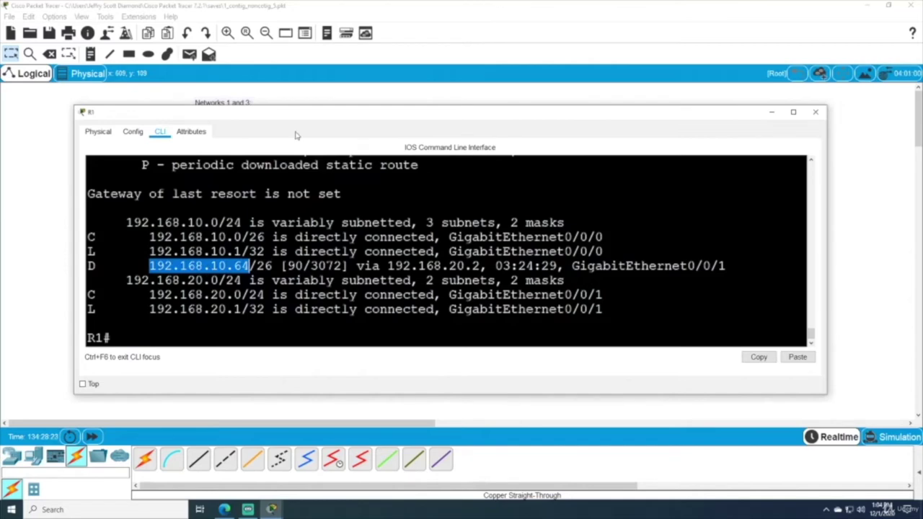
- Compare the entries in R1's routing table with the subnets labelled on the network topology
{"action": "left_click_drag", "start_coordinate": [300, 118], "coordinate": [394, 391]}
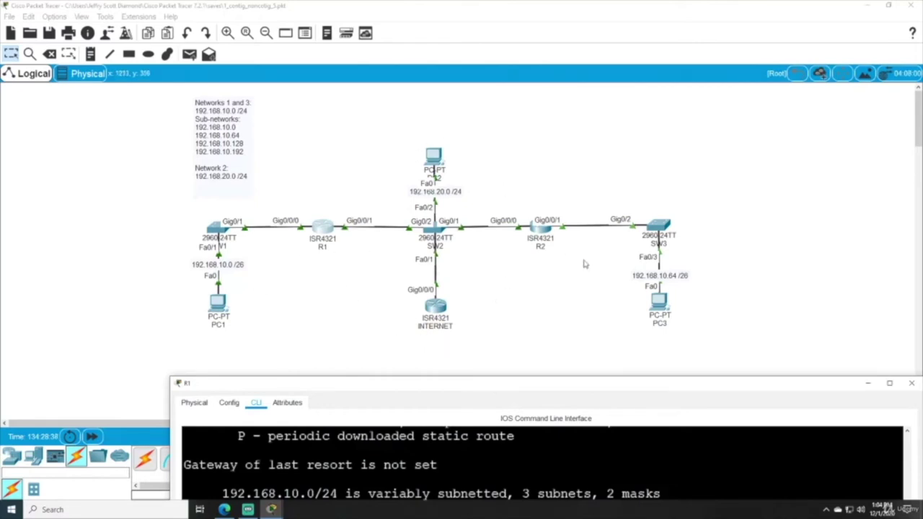
{"action": "left_click_drag", "start_coordinate": [516, 386], "coordinate": [490, 278]}
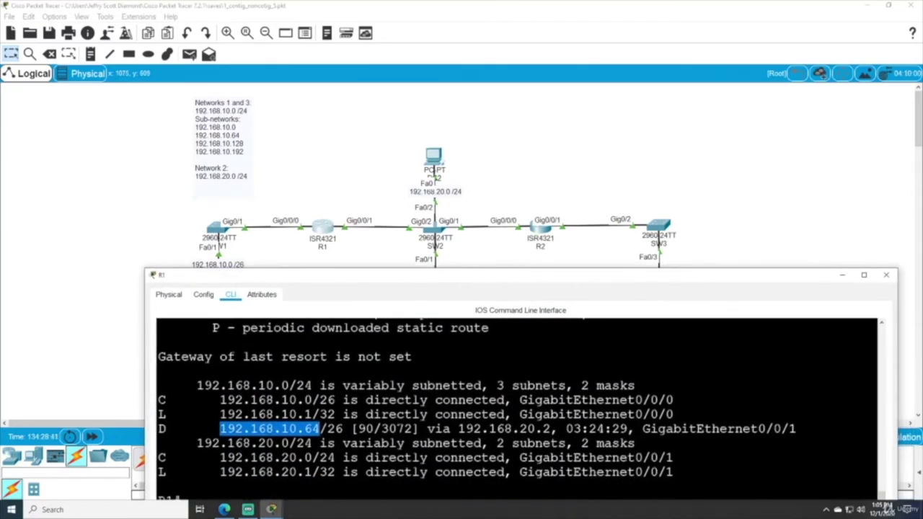
{"action": "left_click", "coordinate": [232, 349]}
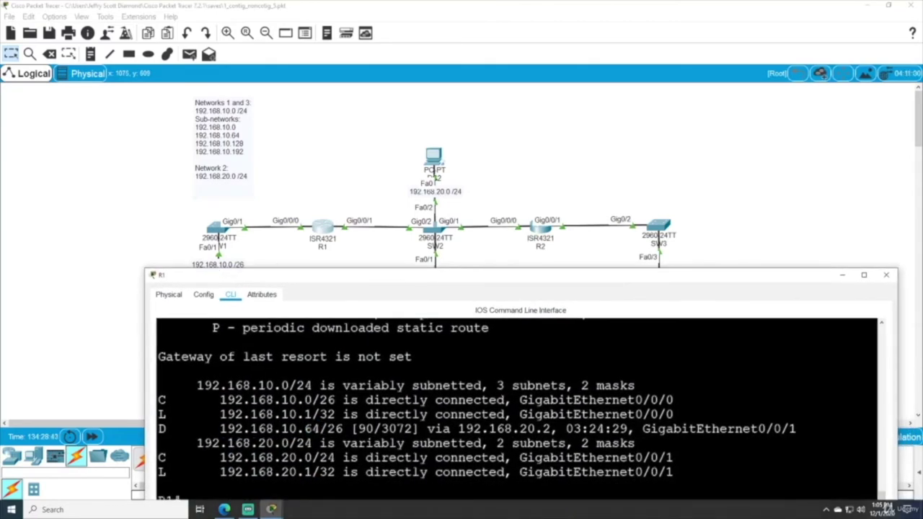
{"action": "left_click_drag", "start_coordinate": [326, 428], "coordinate": [345, 428]}
{"action": "left_click", "coordinate": [344, 428]}
{"action": "left_click_drag", "start_coordinate": [352, 274], "coordinate": [371, 184]}
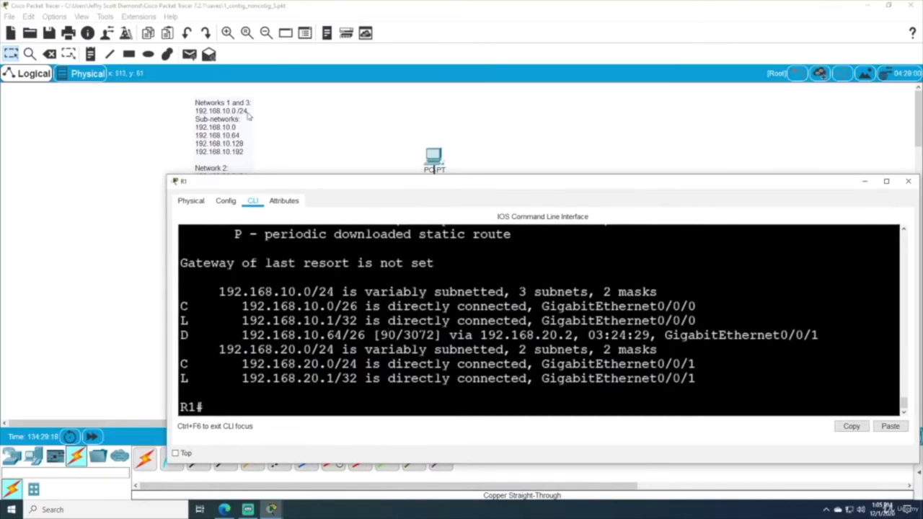
{"action": "left_click_drag", "start_coordinate": [393, 186], "coordinate": [338, 373]}
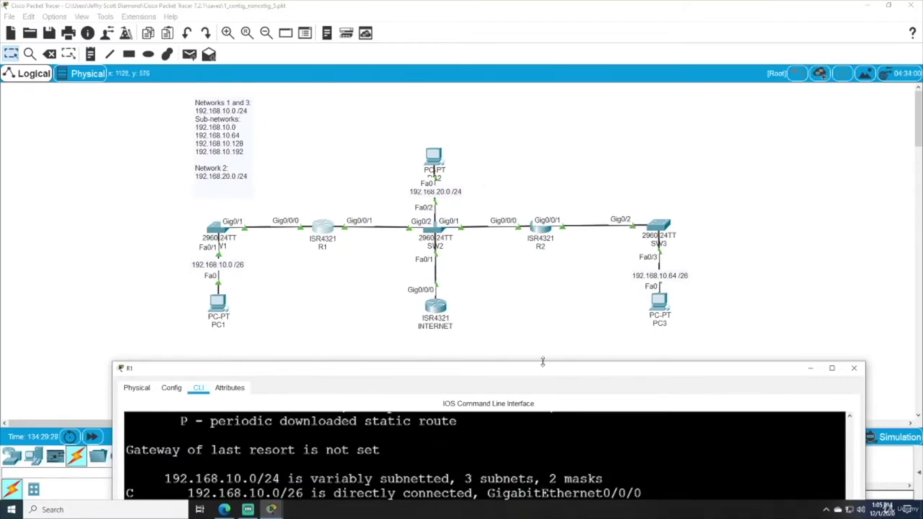
{"action": "mouse_move", "coordinate": [518, 373]}
{"action": "left_mouse_down"}
{"action": "mouse_move", "coordinate": [507, 361]}
{"action": "mouse_move", "coordinate": [504, 371]}
{"action": "left_mouse_up"}
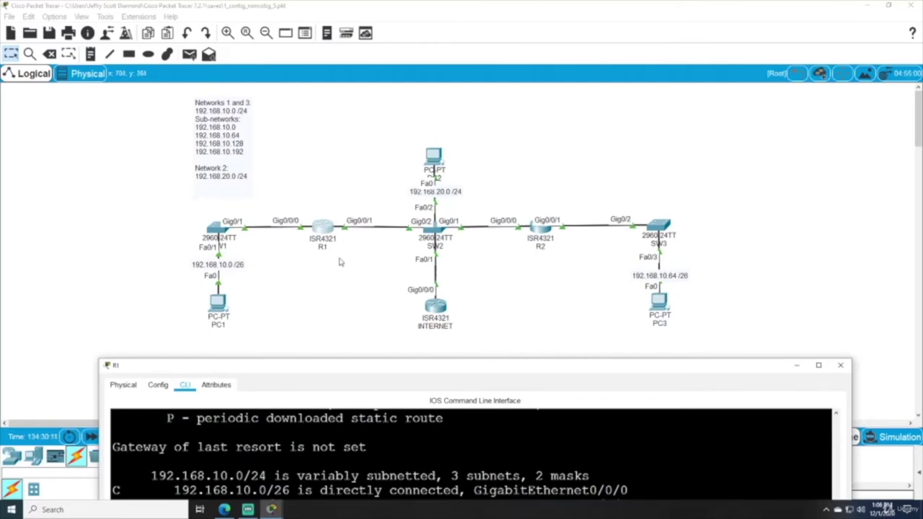
- Enlarge R1's command-line window and ping 192.168.10.66 from the router
{"action": "left_click_drag", "start_coordinate": [346, 367], "coordinate": [348, 96]}
{"action": "left_click_drag", "start_coordinate": [463, 376], "coordinate": [463, 406]}
{"action": "left_click_drag", "start_coordinate": [396, 88], "coordinate": [395, 52]}
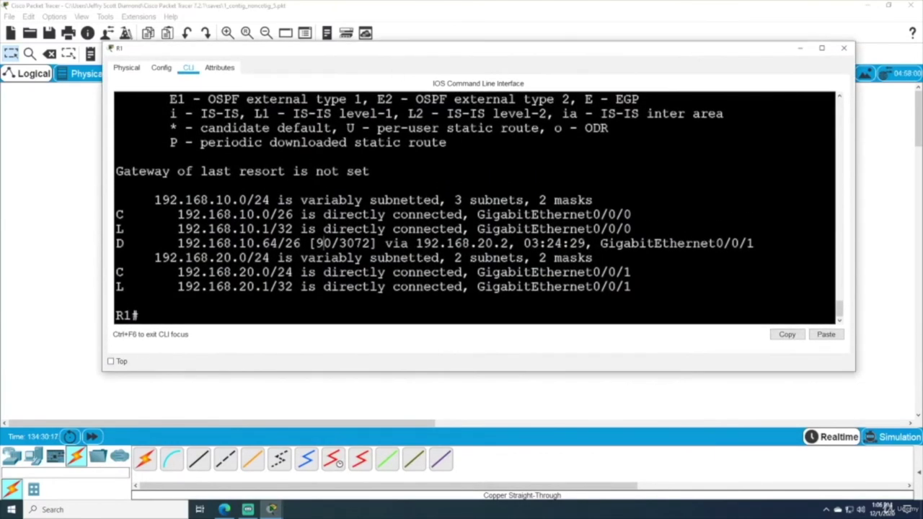
{"action": "left_click_drag", "start_coordinate": [473, 371], "coordinate": [476, 410]}
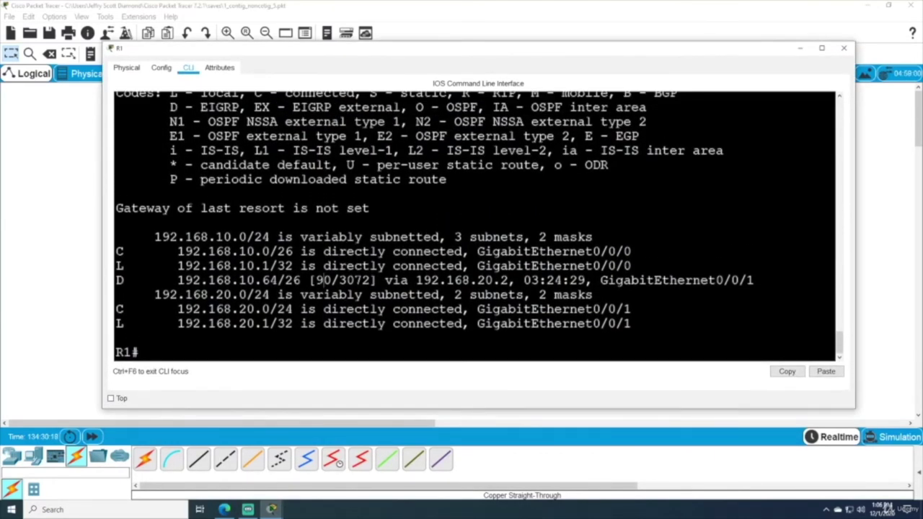
{"action": "type", "text": "ping 192.168.10."}
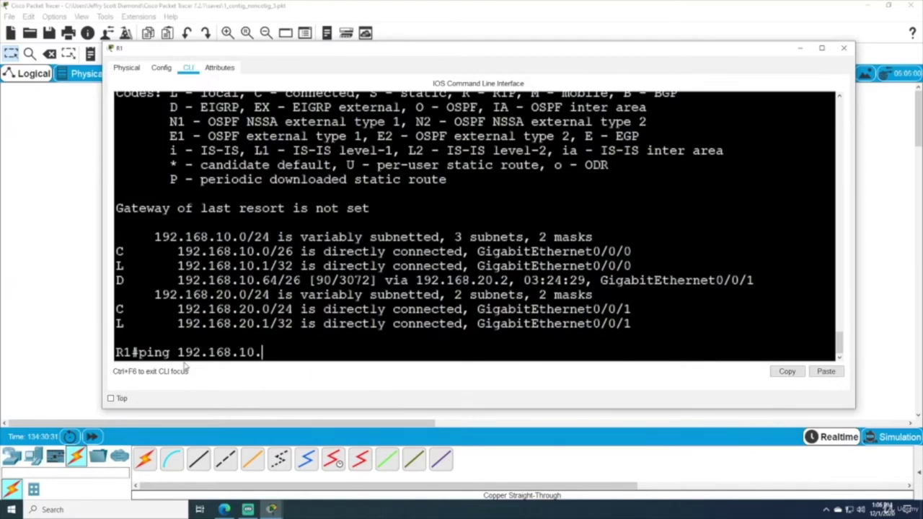
{"action": "type", "text": "66"}
{"action": "mouse_move", "coordinate": [641, 54]}
{"action": "left_mouse_down"}
{"action": "mouse_move", "coordinate": [446, 83]}
{"action": "mouse_move", "coordinate": [364, 85]}
{"action": "mouse_move", "coordinate": [626, 52]}
{"action": "left_mouse_up"}
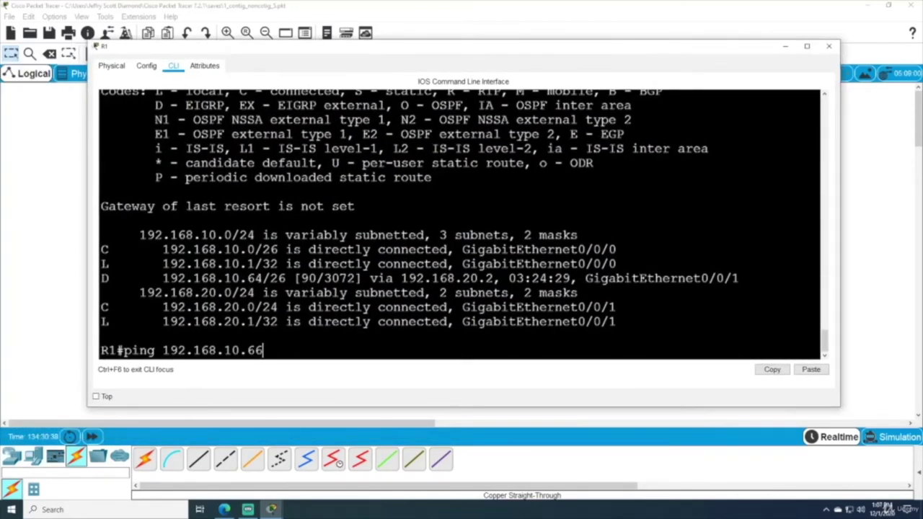
{"action": "key", "text": "Return"}
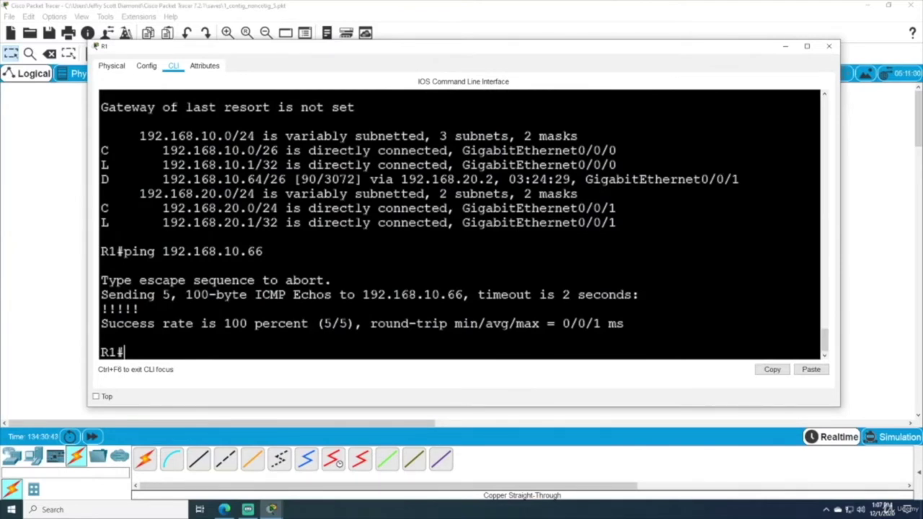
- Reuse the last ping command as a traceroute to 192.168.10.66 and run it on R1
{"action": "key", "text": "Up"}
{"action": "key", "text": "Left"}
{"action": "key", "text": "Left"}
{"action": "key", "text": "Left"}
{"action": "key", "text": "Left"}
{"action": "key", "text": "Left"}
{"action": "key", "text": "Left"}
{"action": "key", "text": "Left"}
{"action": "key", "text": "Left"}
{"action": "key", "text": "Left"}
{"action": "key", "text": "Left"}
{"action": "key", "text": "Left"}
{"action": "key", "text": "Left"}
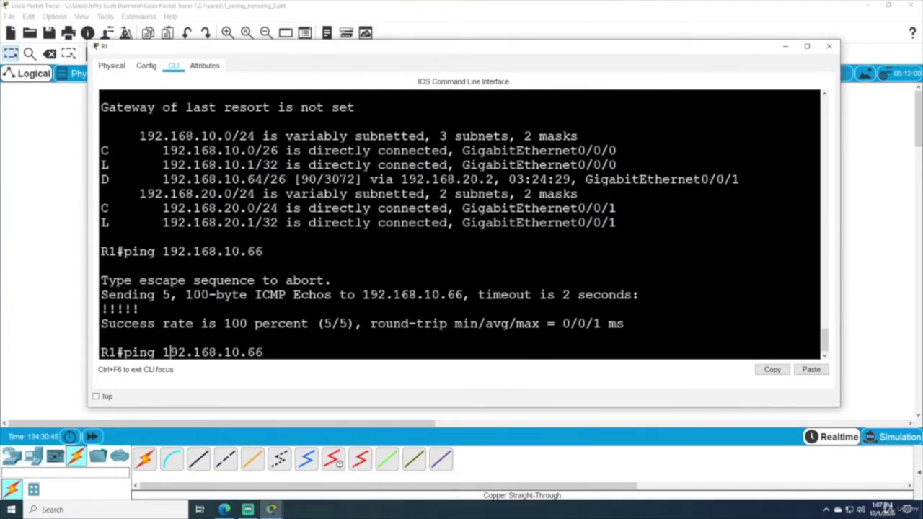
{"action": "key", "text": "BackSpace"}
{"action": "key", "text": "BackSpace"}
{"action": "key", "text": "BackSpace"}
{"action": "key", "text": "BackSpace"}
{"action": "key", "text": "BackSpace"}
{"action": "type", "text": "traceroute"}
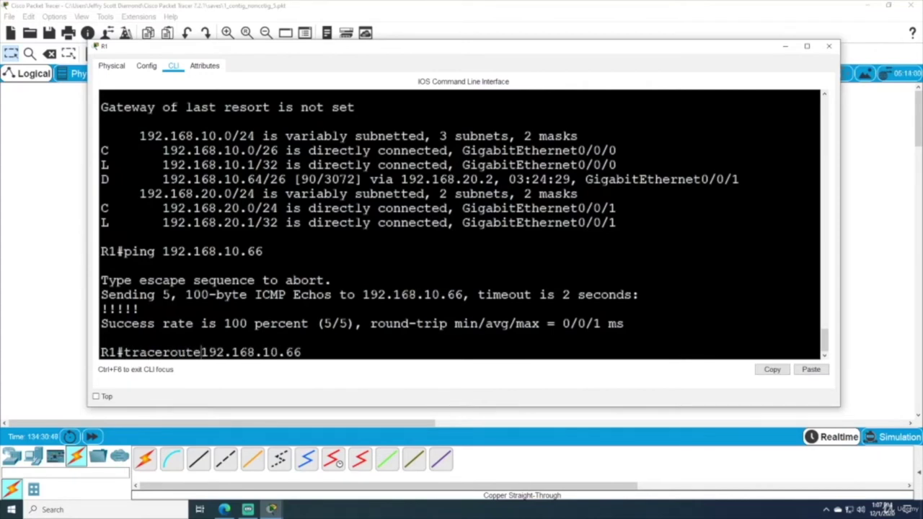
{"action": "key", "text": "End"}
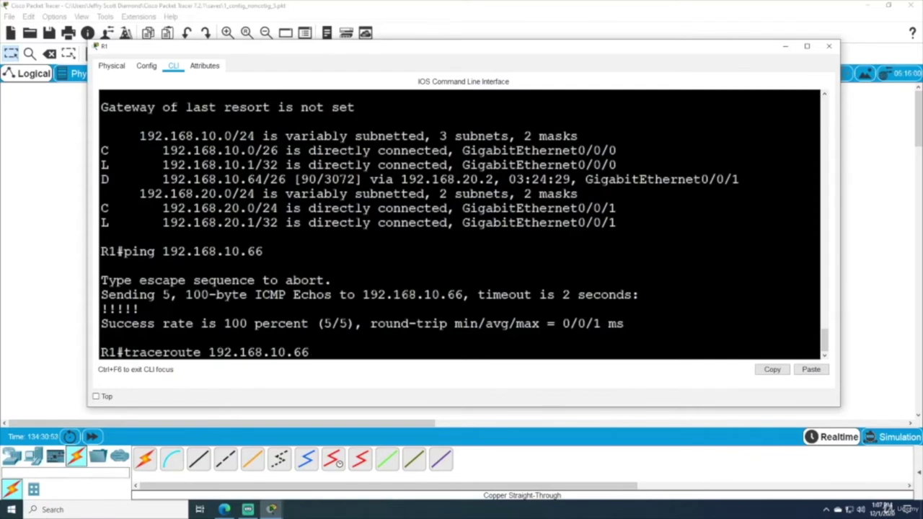
{"action": "key", "text": "Return"}
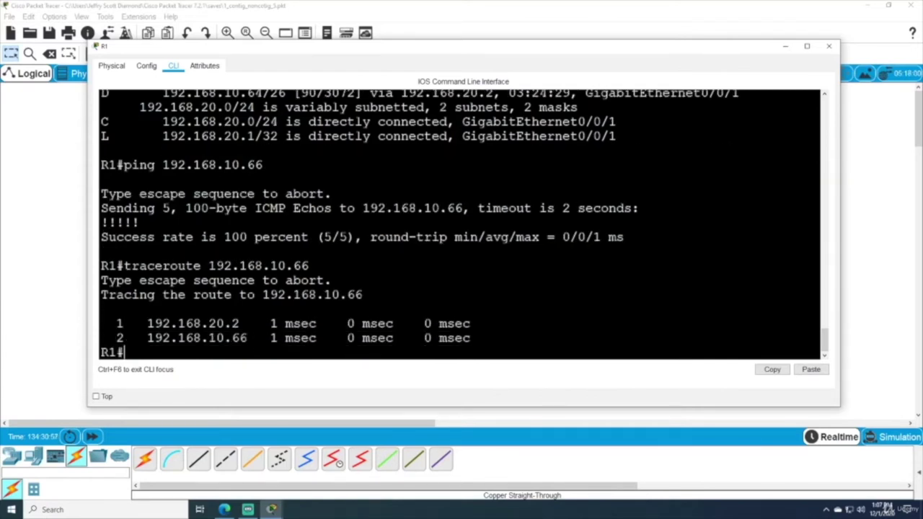
- Compare the traceroute hops with the devices in the topology and close R1's window
{"action": "left_click_drag", "start_coordinate": [358, 47], "coordinate": [332, 308]}
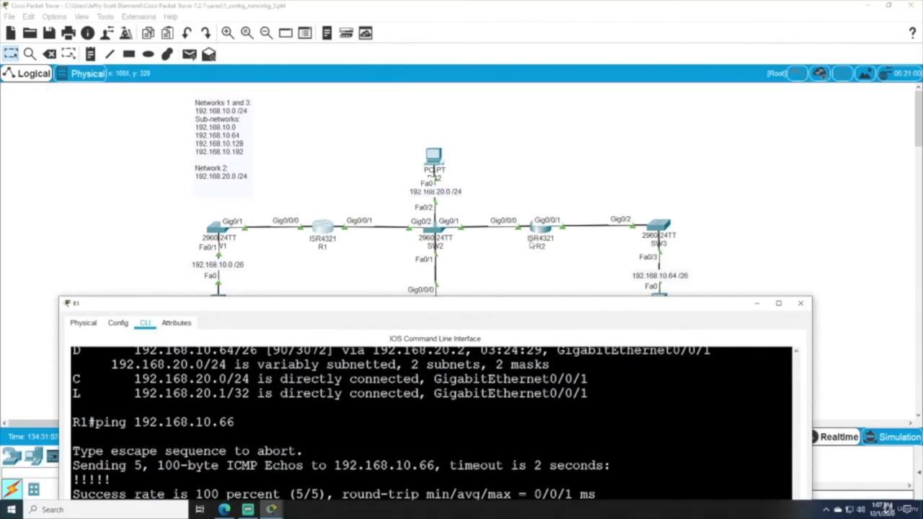
{"action": "left_click_drag", "start_coordinate": [438, 307], "coordinate": [403, 72]}
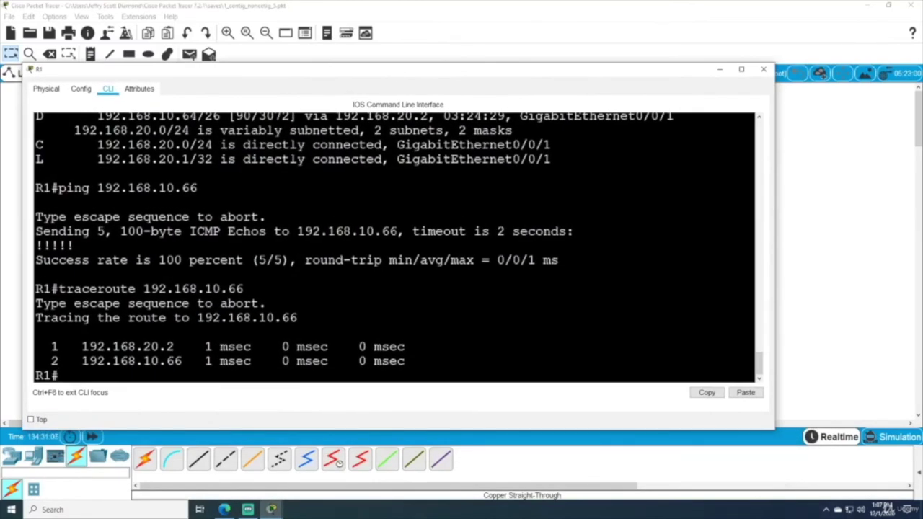
{"action": "left_click_drag", "start_coordinate": [81, 361], "coordinate": [197, 361]}
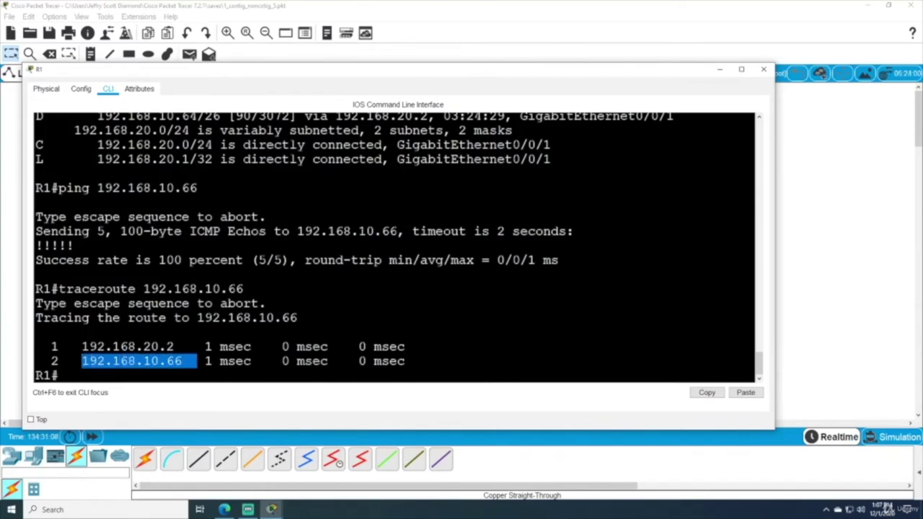
{"action": "left_click_drag", "start_coordinate": [577, 78], "coordinate": [620, 64]}
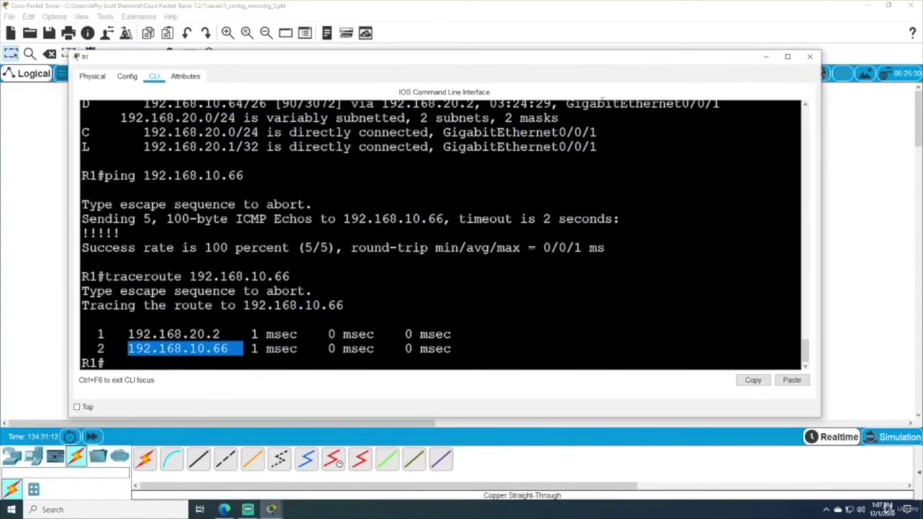
{"action": "left_click", "coordinate": [808, 57]}
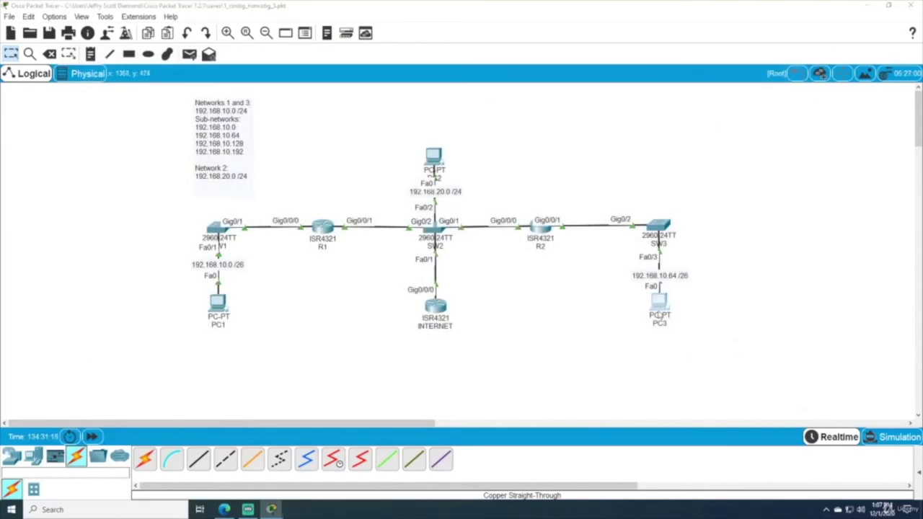
- Open PC3's command prompt, ping 192.168.10.2 and widen the window for the replies
{"action": "left_click", "coordinate": [659, 301]}
{"action": "left_click", "coordinate": [531, 148]}
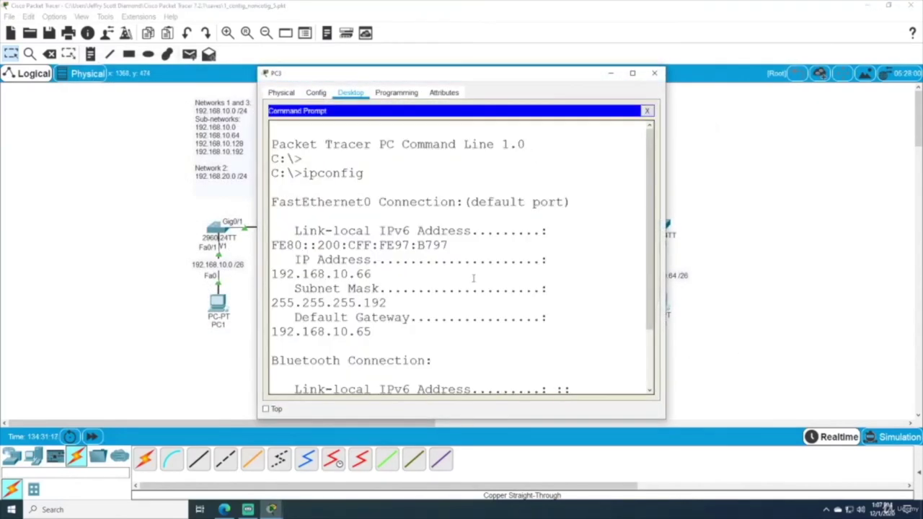
{"action": "key", "text": "Return"}
{"action": "key", "text": "Return"}
{"action": "key", "text": "Return"}
{"action": "type", "text": "pi"}
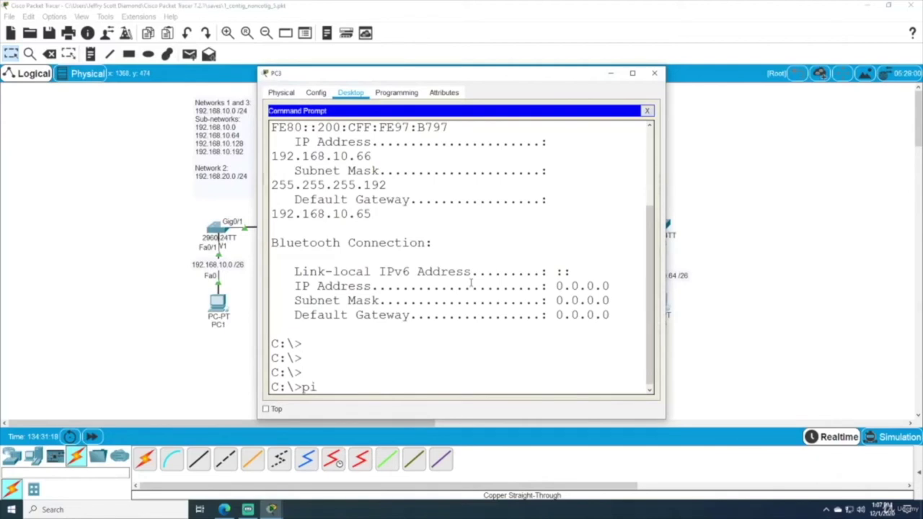
{"action": "type", "text": "ng 192.168.1"}
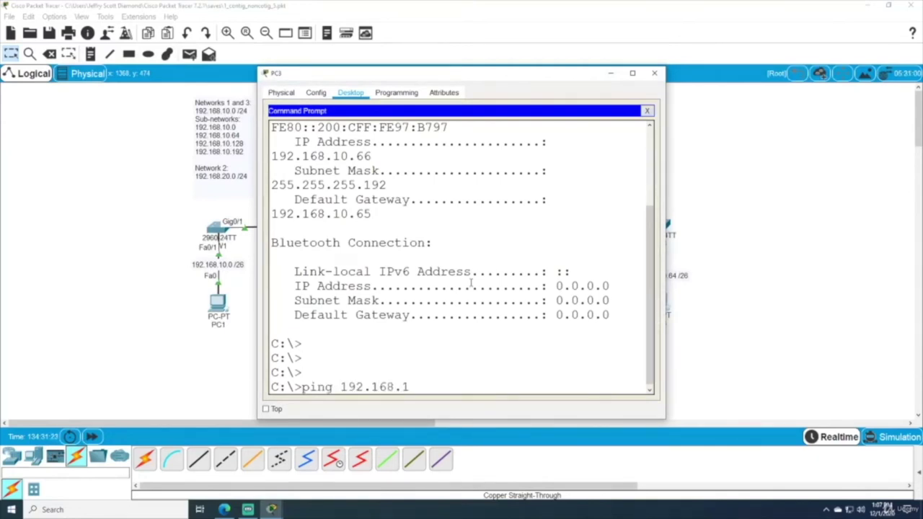
{"action": "type", "text": "0.2"}
{"action": "key", "text": "Return"}
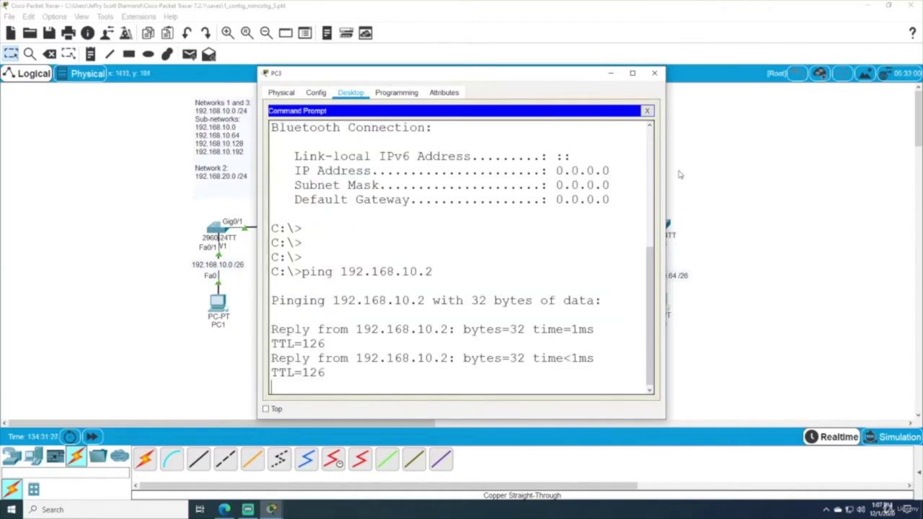
{"action": "left_click_drag", "start_coordinate": [665, 161], "coordinate": [827, 160]}
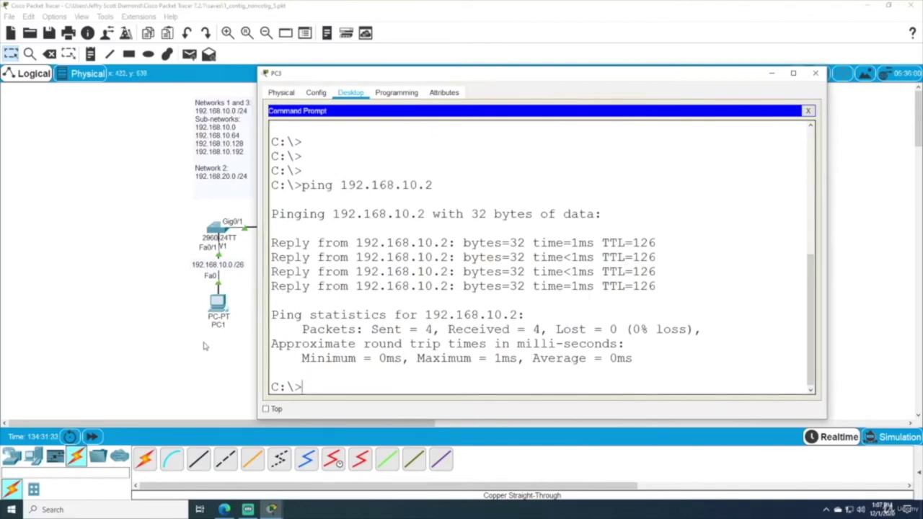
- Run a tracert from PC3 to 192.168.10.2
{"action": "type", "text": "acert 192.168.10."}
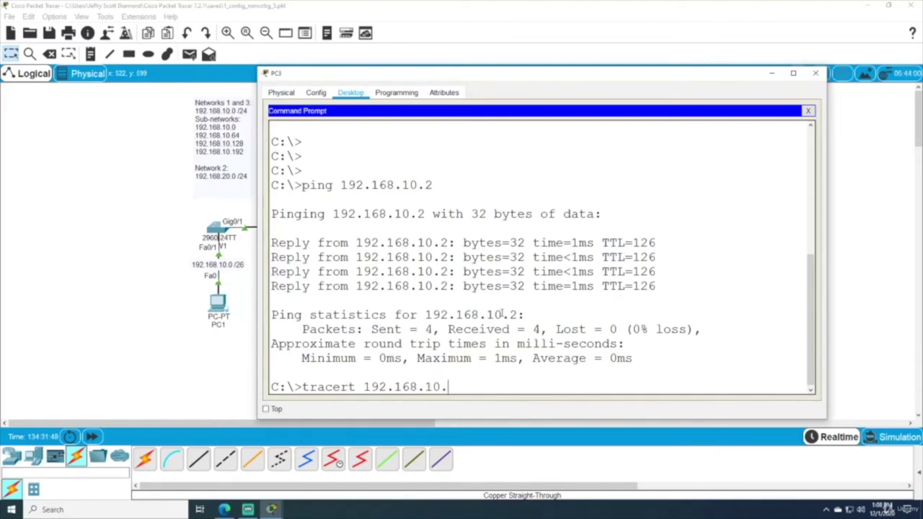
{"action": "type", "text": "2"}
{"action": "key", "text": "Return"}
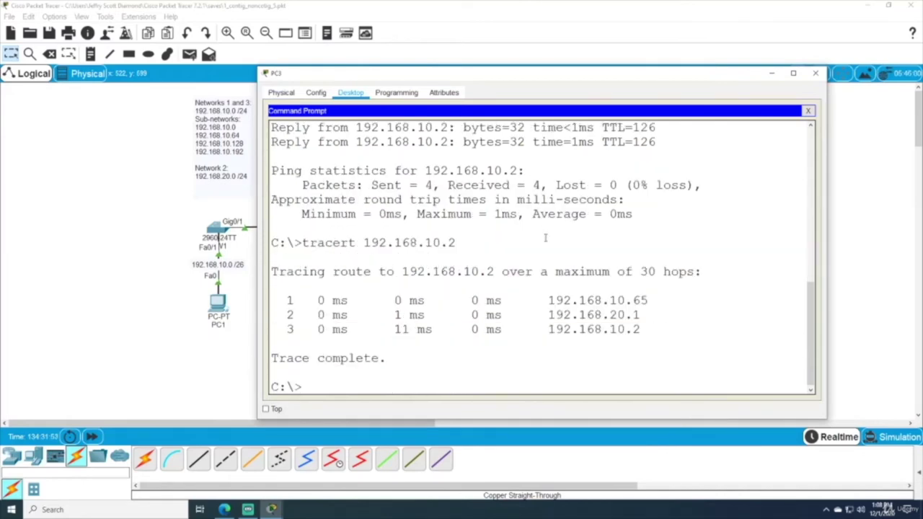
- Compare each hop of PC3's trace with the devices in the topology and close PC3's window
{"action": "left_click_drag", "start_coordinate": [504, 78], "coordinate": [285, 61]}
{"action": "left_click_drag", "start_coordinate": [606, 114], "coordinate": [489, 112]}
{"action": "left_click_drag", "start_coordinate": [366, 56], "coordinate": [232, 49]}
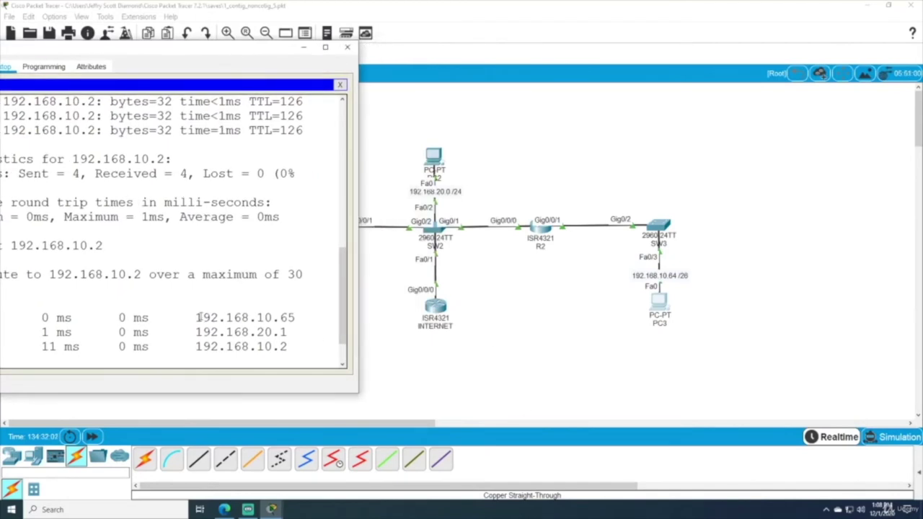
{"action": "left_click_drag", "start_coordinate": [198, 318], "coordinate": [297, 318]}
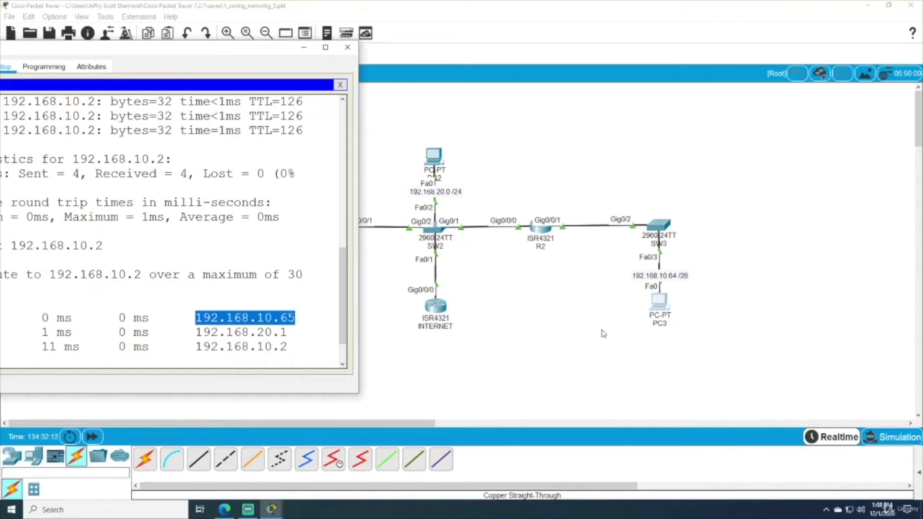
{"action": "left_click_drag", "start_coordinate": [195, 332], "coordinate": [290, 330]}
{"action": "left_click_drag", "start_coordinate": [199, 53], "coordinate": [804, 82]}
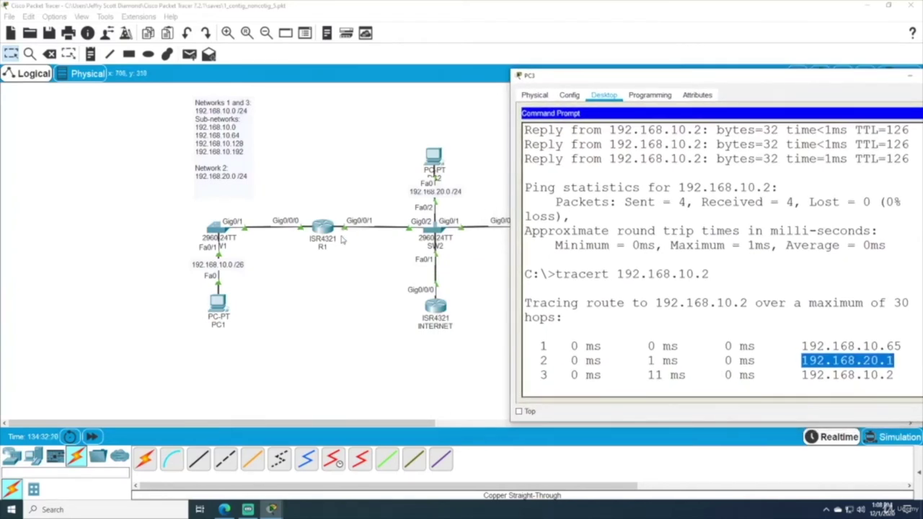
{"action": "left_click_drag", "start_coordinate": [583, 78], "coordinate": [438, 55]}
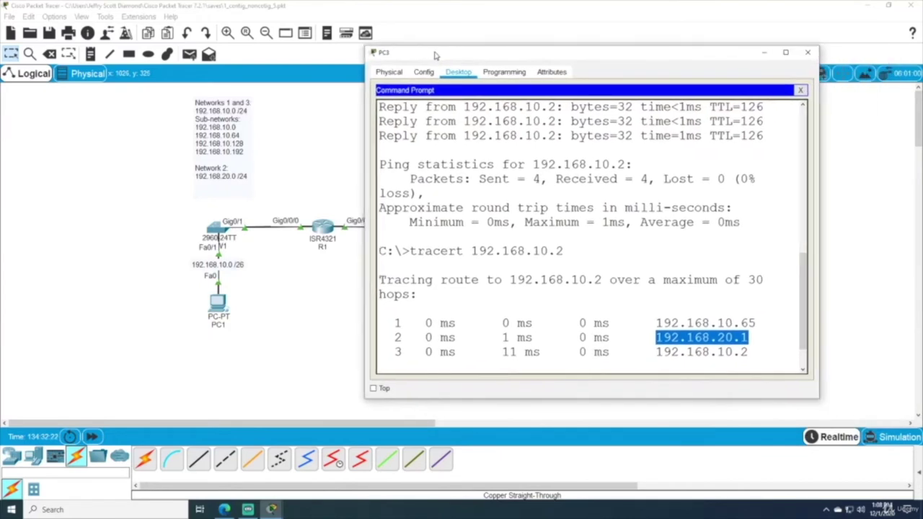
{"action": "left_click_drag", "start_coordinate": [655, 351], "coordinate": [749, 351]}
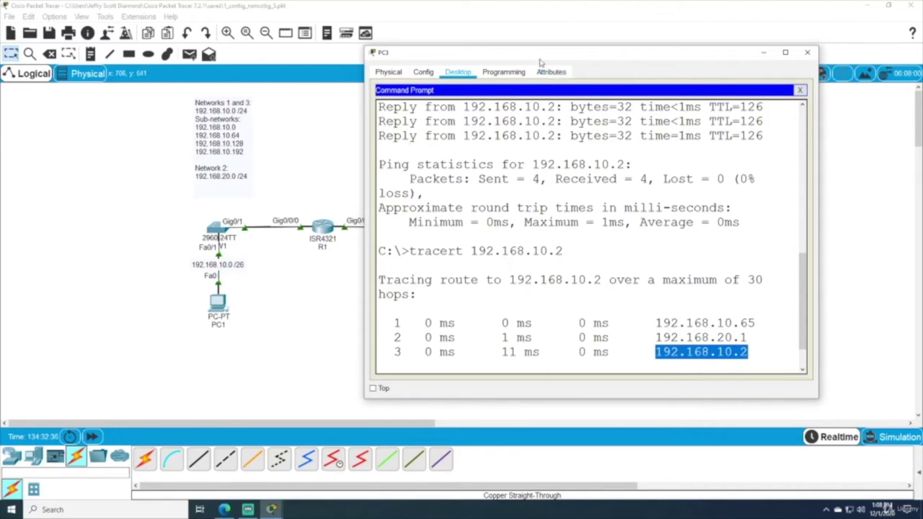
{"action": "left_click_drag", "start_coordinate": [548, 52], "coordinate": [431, 54]}
{"action": "left_click", "coordinate": [690, 54]}
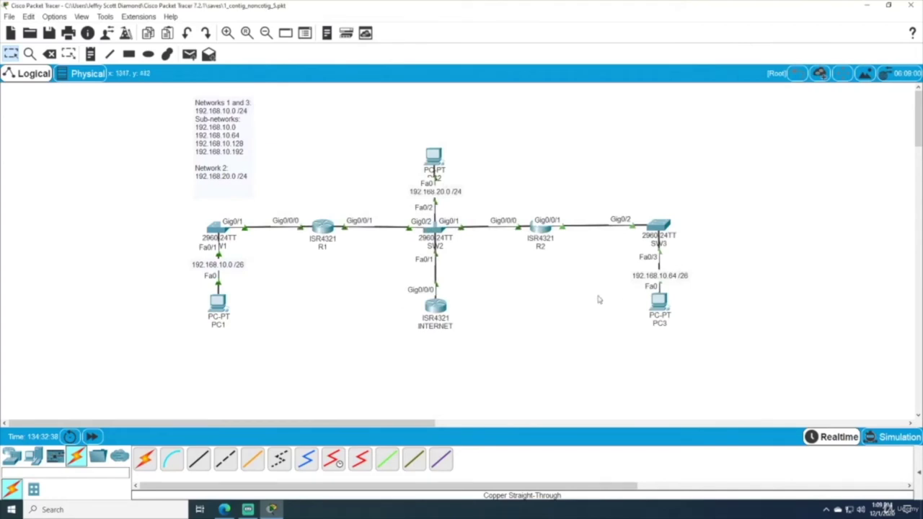
- Open the INTERNET router's command line, enter privileged mode and display its IP routing table in a widened window
{"action": "left_click", "coordinate": [447, 313]}
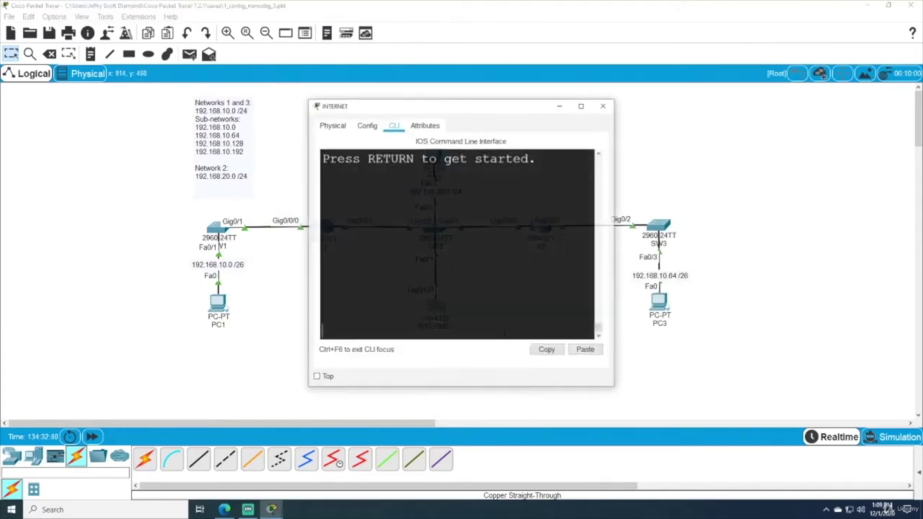
{"action": "key", "text": "Return"}
{"action": "type", "text": "e"}
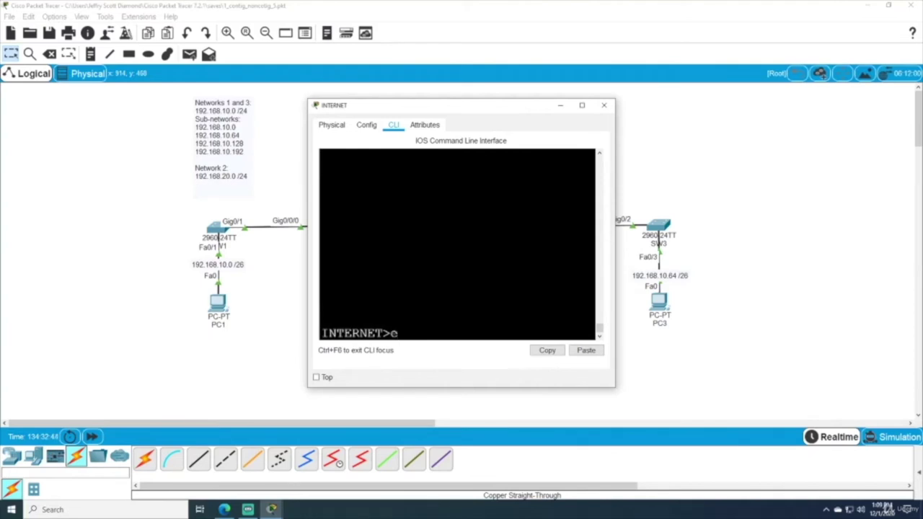
{"action": "type", "text": "n"}
{"action": "key", "text": "Return"}
{"action": "type", "text": "sh ip ro"}
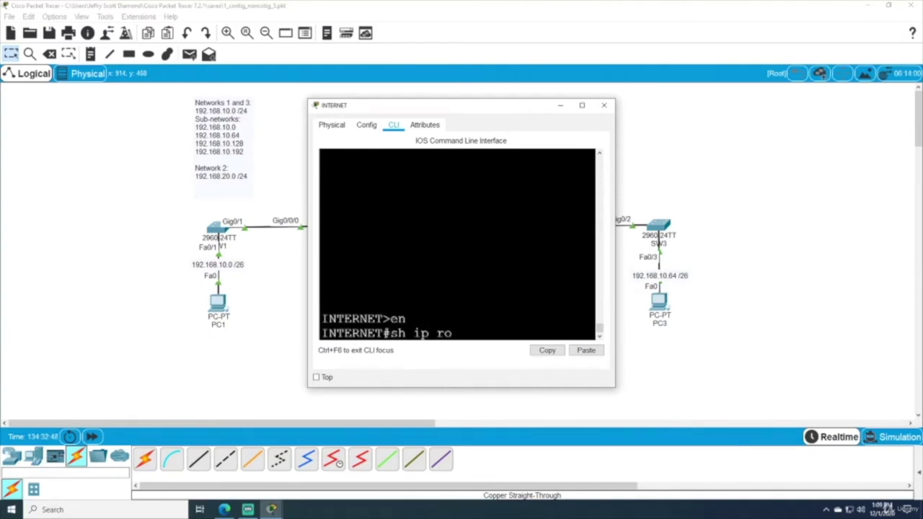
{"action": "key", "text": "Return"}
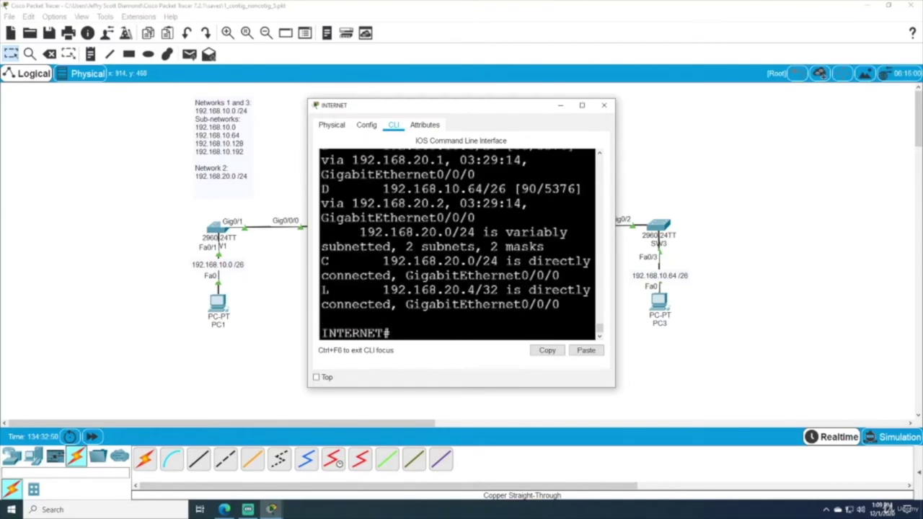
{"action": "left_click_drag", "start_coordinate": [308, 245], "coordinate": [28, 245]}
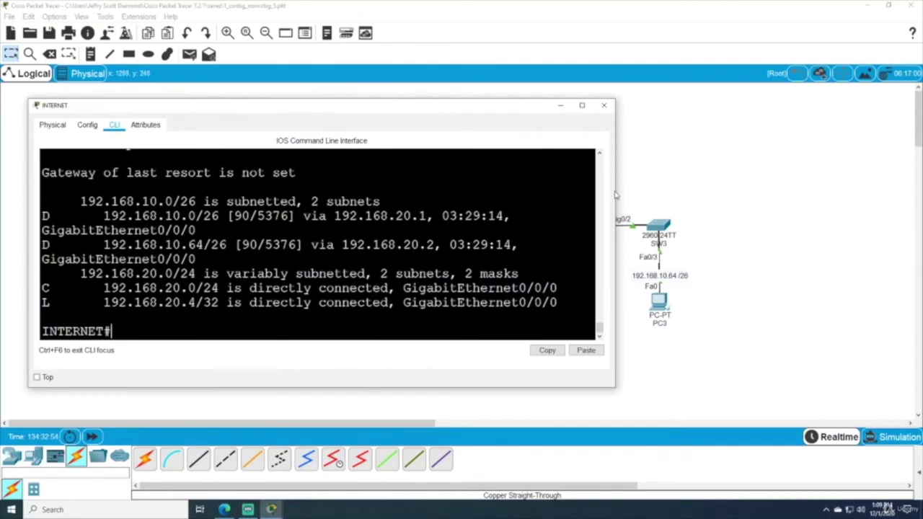
{"action": "left_click_drag", "start_coordinate": [616, 186], "coordinate": [909, 180]}
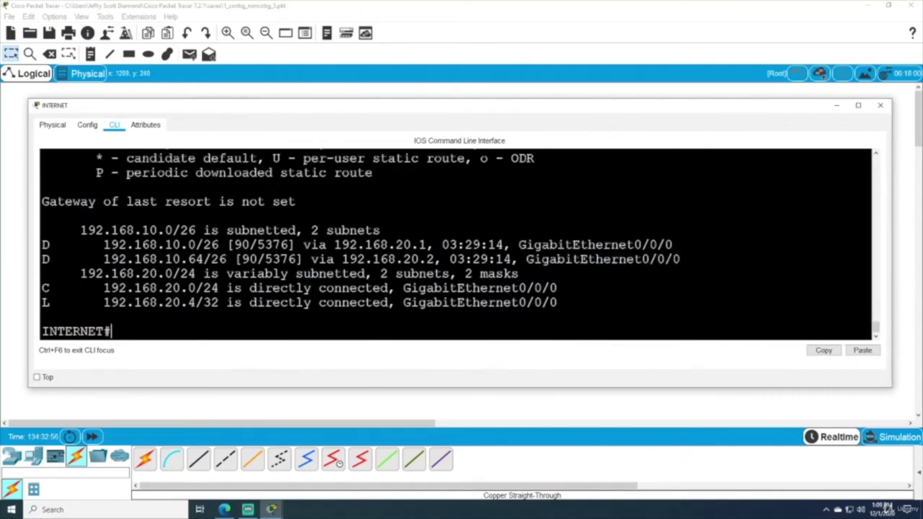
- Examine the EIGRP routes and their prefix lengths in the INTERNET router's table against the topology, and close its window
{"action": "left_click_drag", "start_coordinate": [42, 244], "coordinate": [680, 259]}
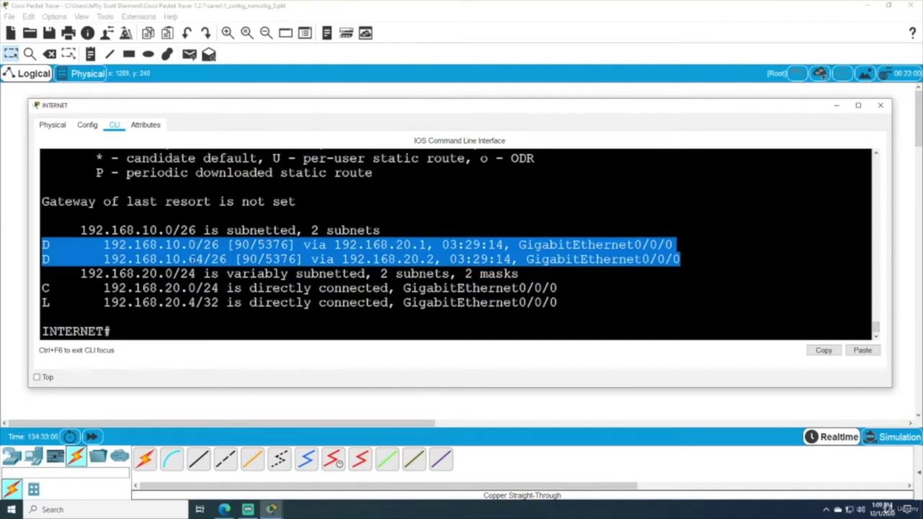
{"action": "left_click_drag", "start_coordinate": [144, 104], "coordinate": [641, 75]}
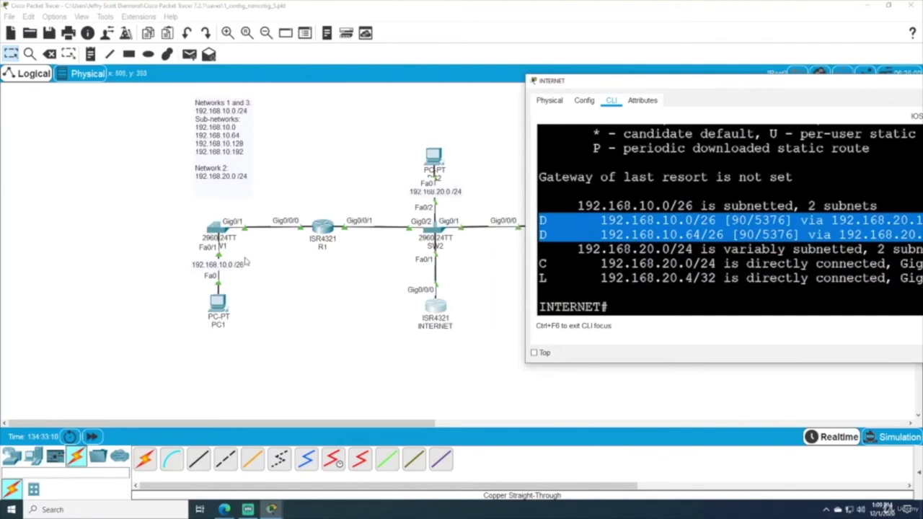
{"action": "left_click_drag", "start_coordinate": [597, 85], "coordinate": [129, 99]}
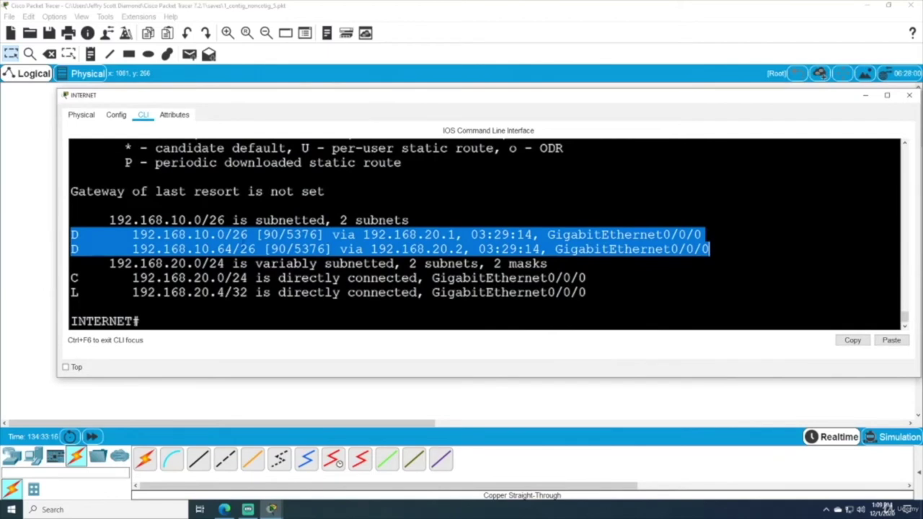
{"action": "left_click_drag", "start_coordinate": [224, 234], "coordinate": [248, 234]}
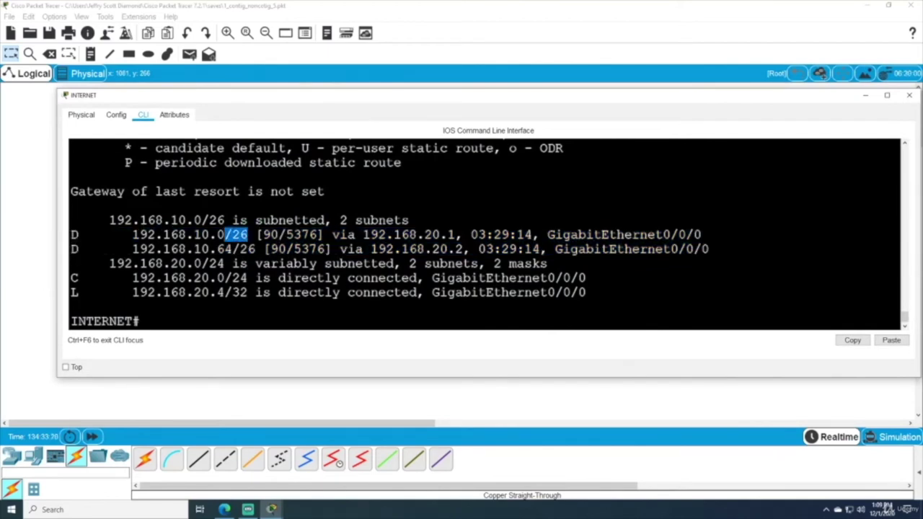
{"action": "left_click", "coordinate": [249, 249]}
{"action": "left_click_drag", "start_coordinate": [232, 249], "coordinate": [257, 249]}
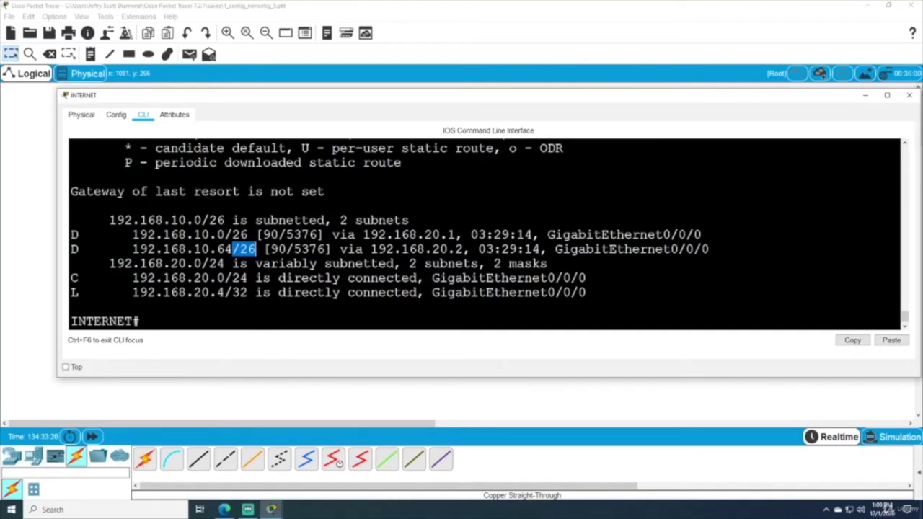
{"action": "left_click_drag", "start_coordinate": [224, 234], "coordinate": [247, 235]}
{"action": "left_click", "coordinate": [279, 292]}
{"action": "left_click_drag", "start_coordinate": [789, 98], "coordinate": [688, 123]}
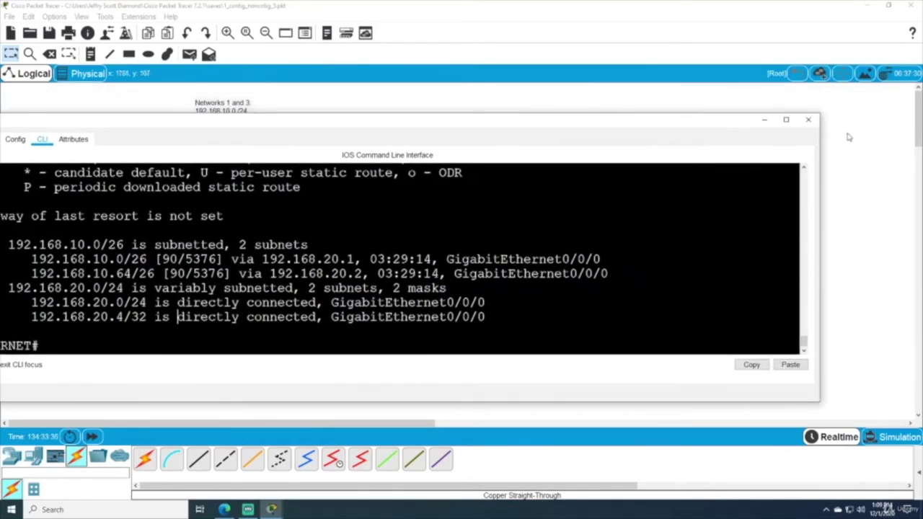
{"action": "left_click", "coordinate": [810, 121]}
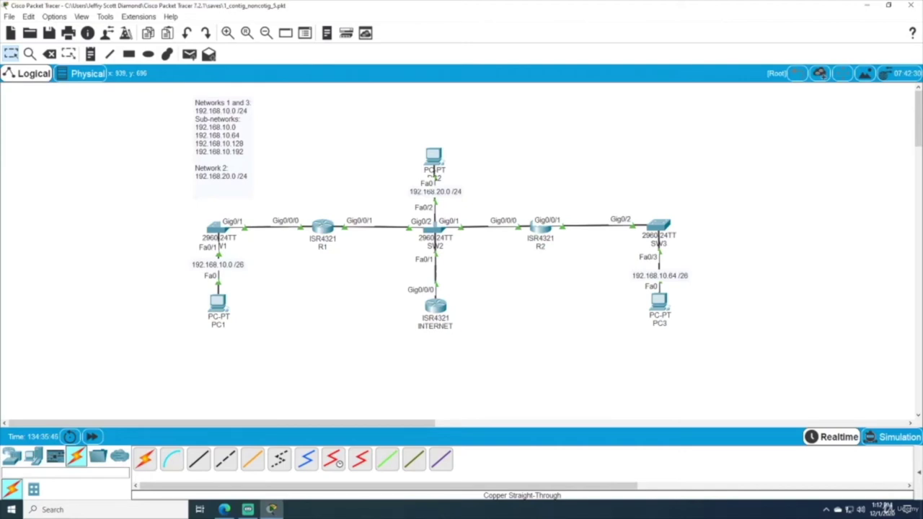
- Open R1's command line in an enlarged window and enter router configuration mode for EIGRP 1
{"action": "left_click", "coordinate": [322, 227]}
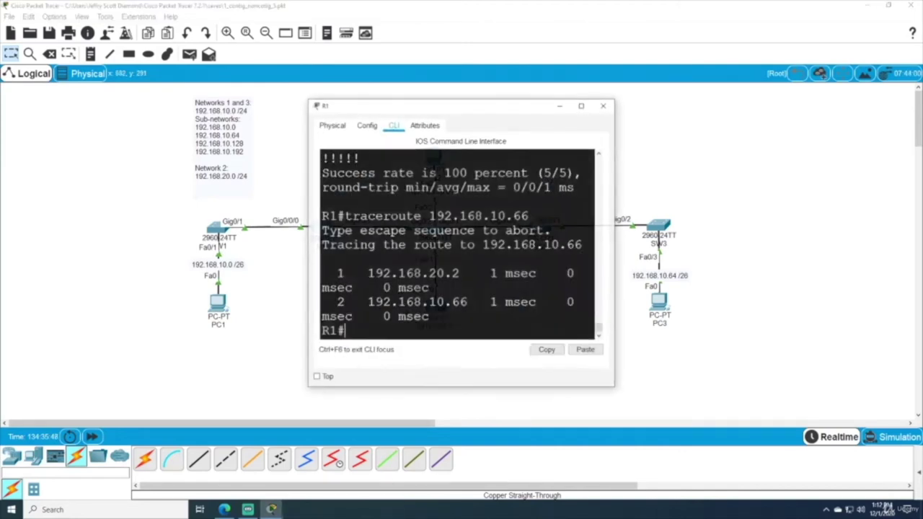
{"action": "left_click_drag", "start_coordinate": [390, 105], "coordinate": [181, 73]}
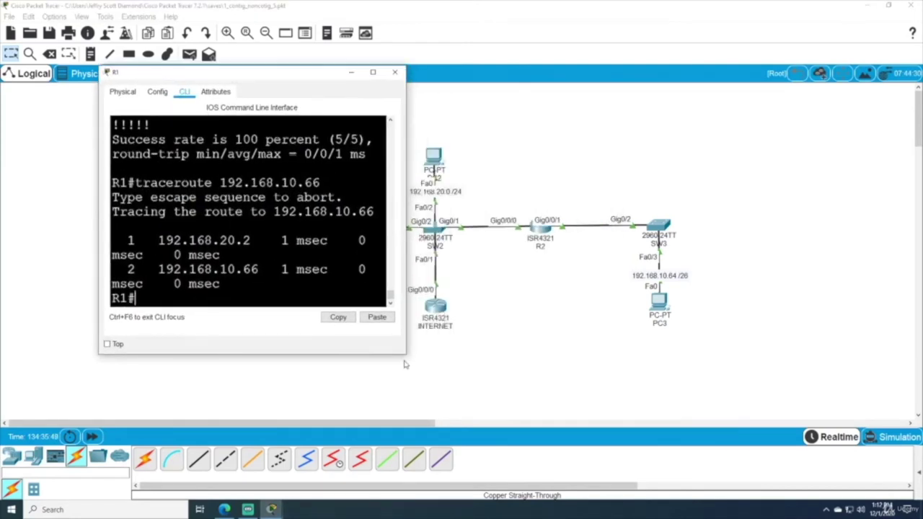
{"action": "left_click_drag", "start_coordinate": [407, 356], "coordinate": [676, 365]}
{"action": "key", "text": "Return"}
{"action": "key", "text": "Return"}
{"action": "type", "text": "conf t"}
{"action": "key", "text": "Return"}
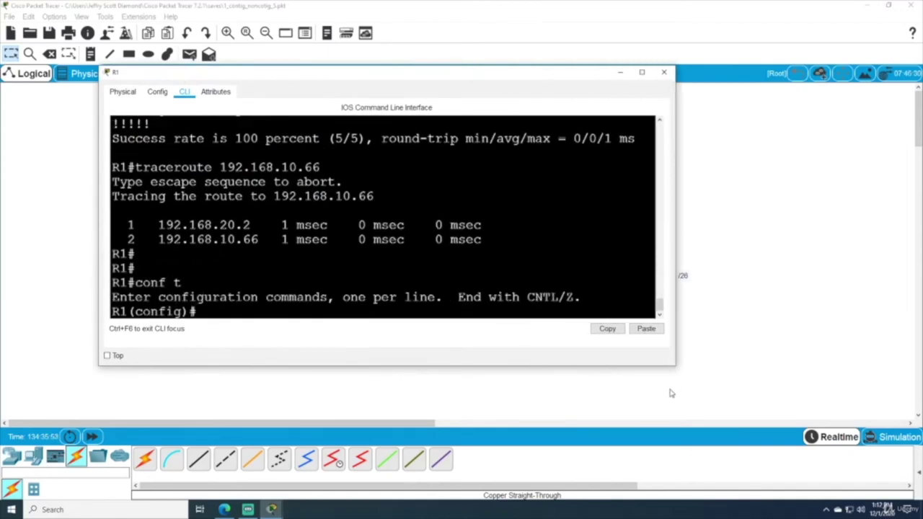
{"action": "type", "text": "router ei"}
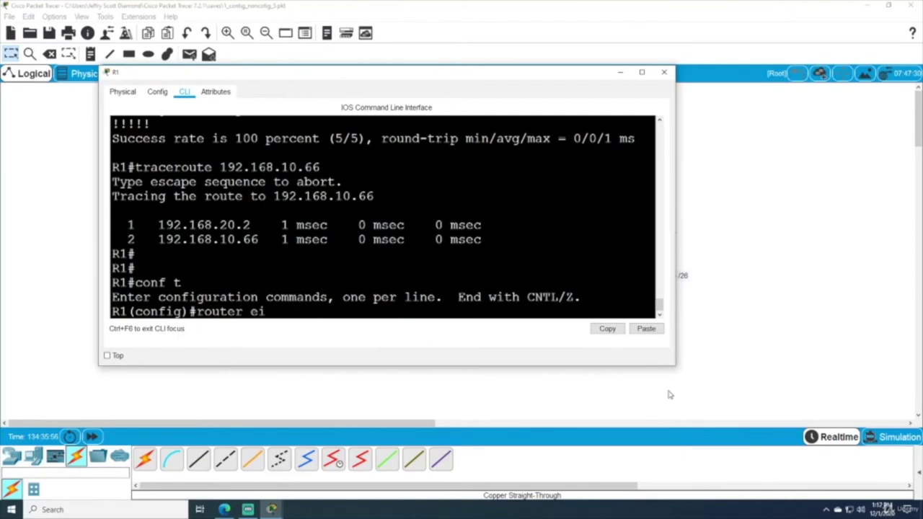
{"action": "type", "text": "grp 1"}
{"action": "key", "text": "Return"}
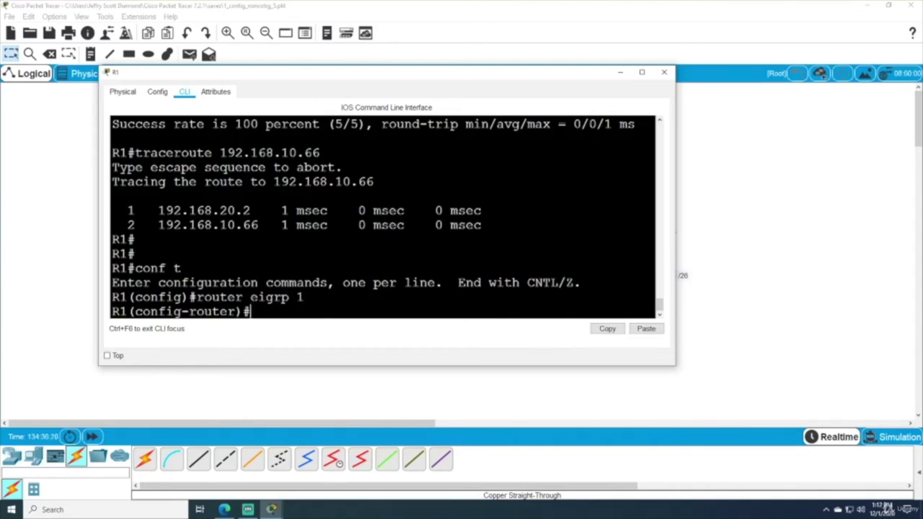
- Enable auto-summary for EIGRP 1 on R1 and exit back to privileged mode
{"action": "type", "text": "auto-sum"}
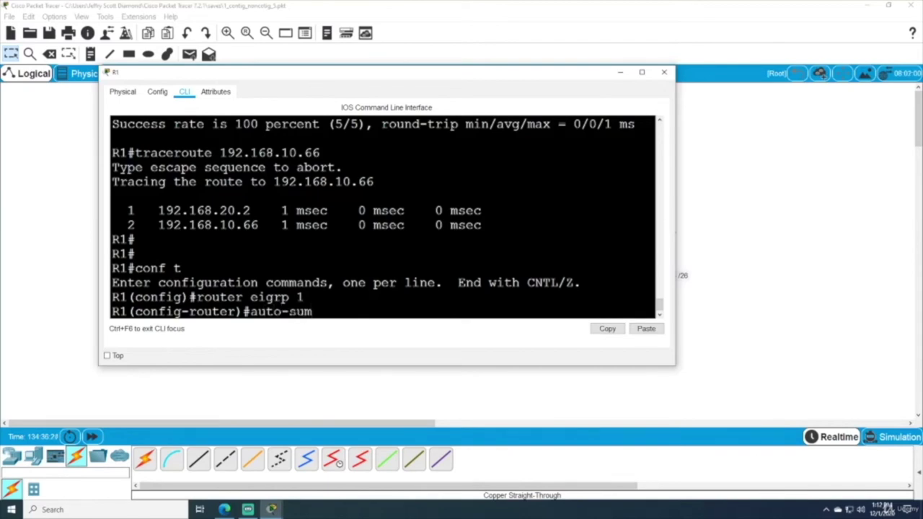
{"action": "key", "text": "Tab"}
{"action": "key", "text": "Return"}
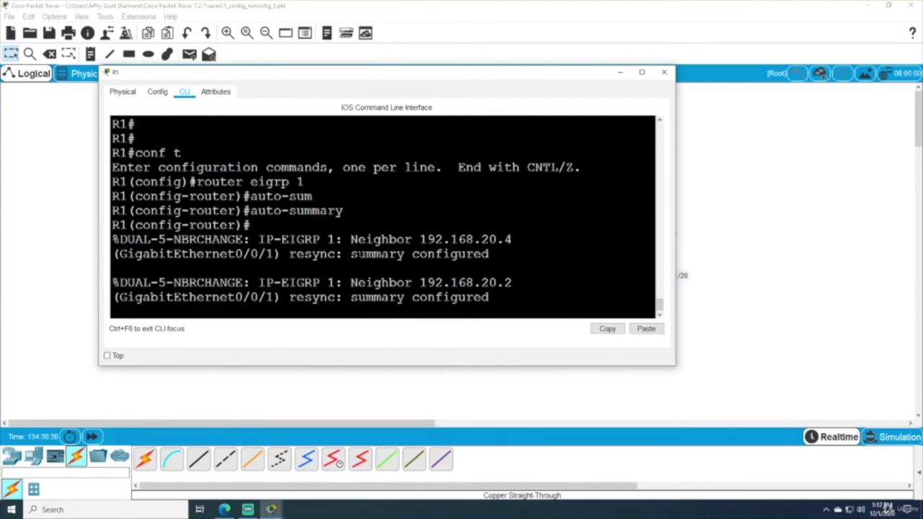
{"action": "key", "text": "Return"}
{"action": "type", "text": "exit"}
{"action": "key", "text": "Return"}
{"action": "type", "text": "exit"}
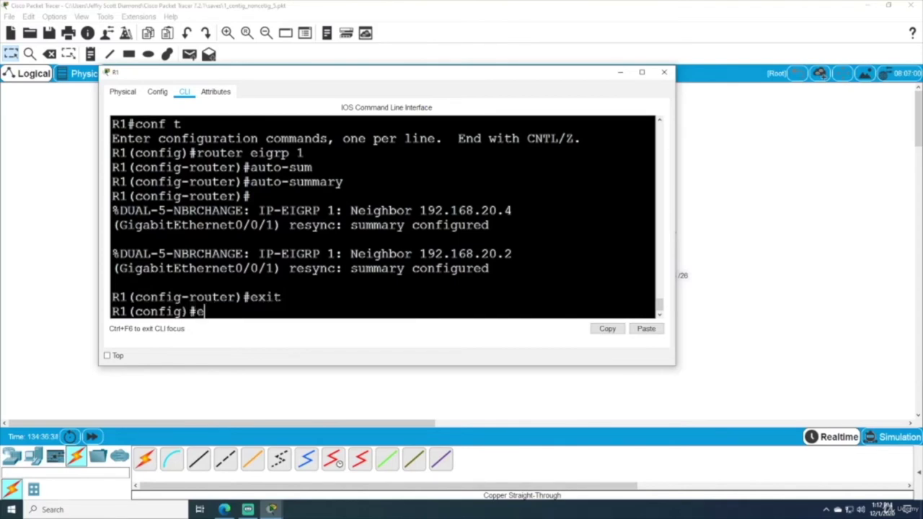
{"action": "key", "text": "Return"}
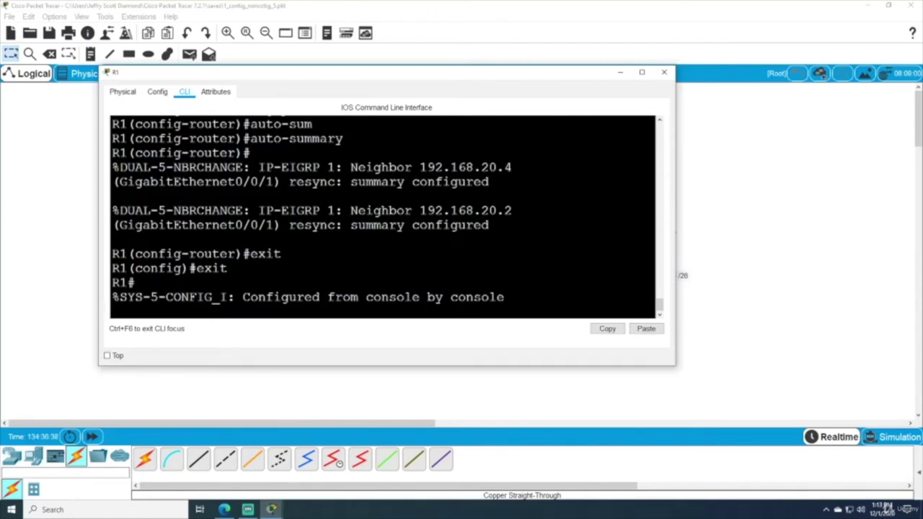
- Save R1's running configuration with wr and close its window
{"action": "key", "text": "Return"}
{"action": "type", "text": "wr"}
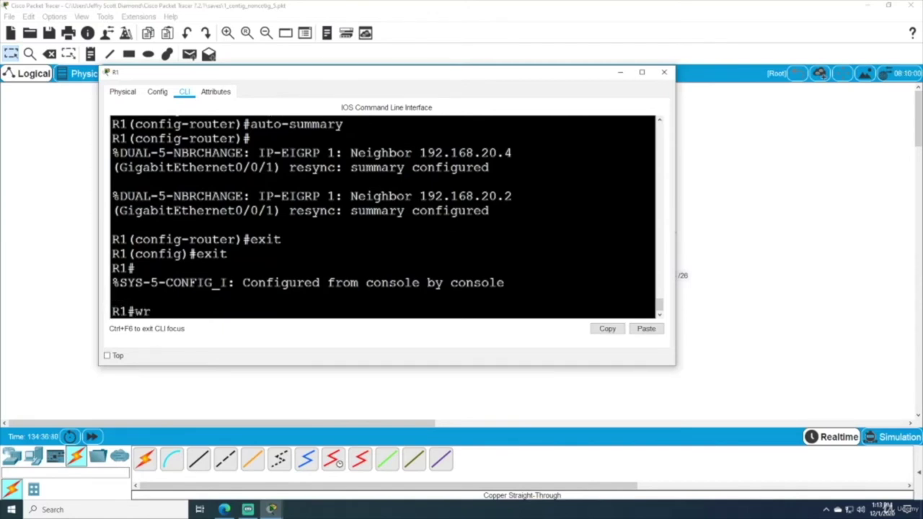
{"action": "key", "text": "Return"}
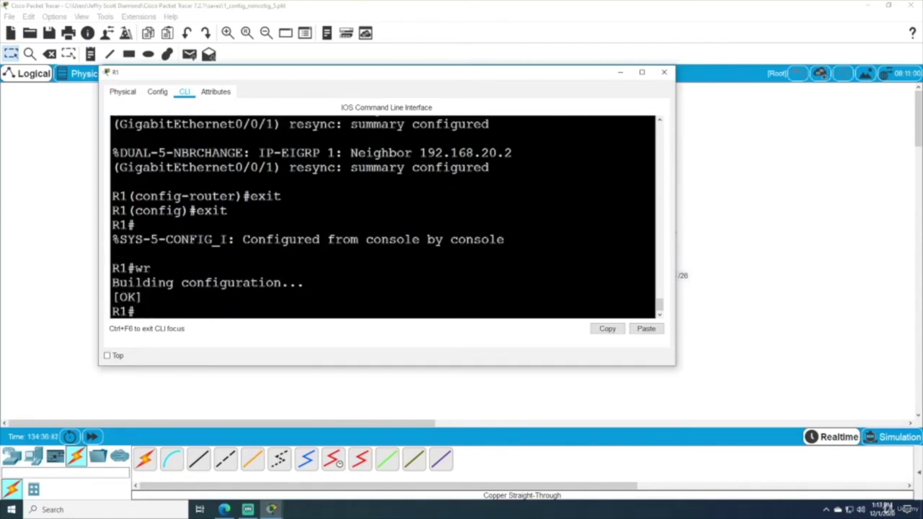
{"action": "left_click", "coordinate": [664, 72]}
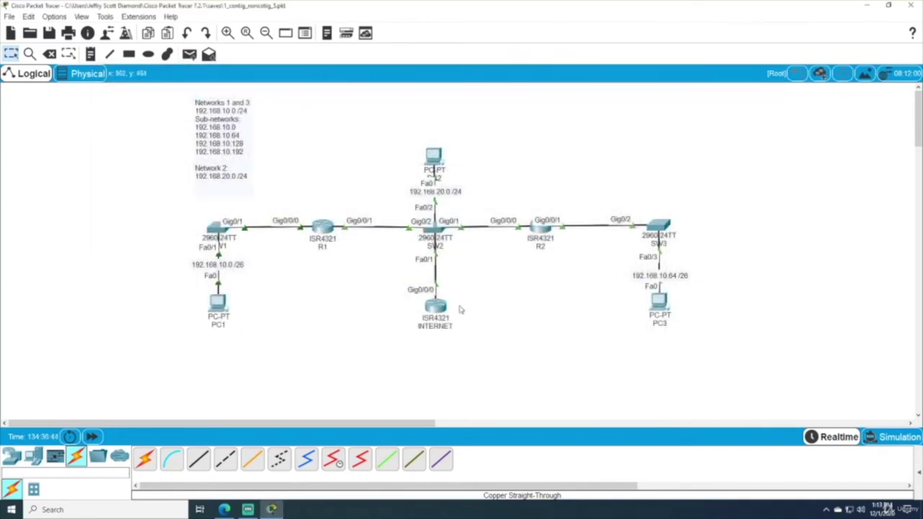
- Open the INTERNET router's command line in a widened window and enter router configuration mode for EIGRP 1
{"action": "left_click", "coordinate": [435, 306]}
{"action": "key", "text": "Return"}
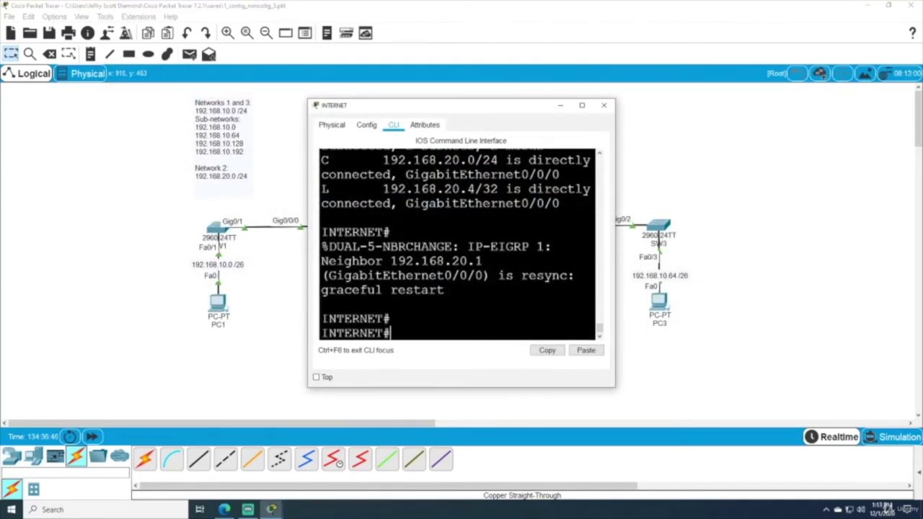
{"action": "type", "text": "conf t"}
{"action": "key", "text": "Return"}
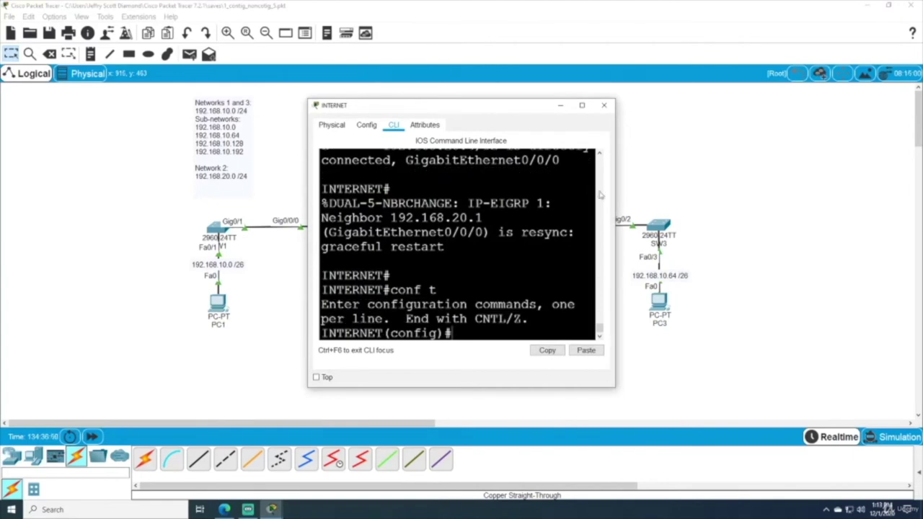
{"action": "left_click_drag", "start_coordinate": [615, 170], "coordinate": [843, 162]}
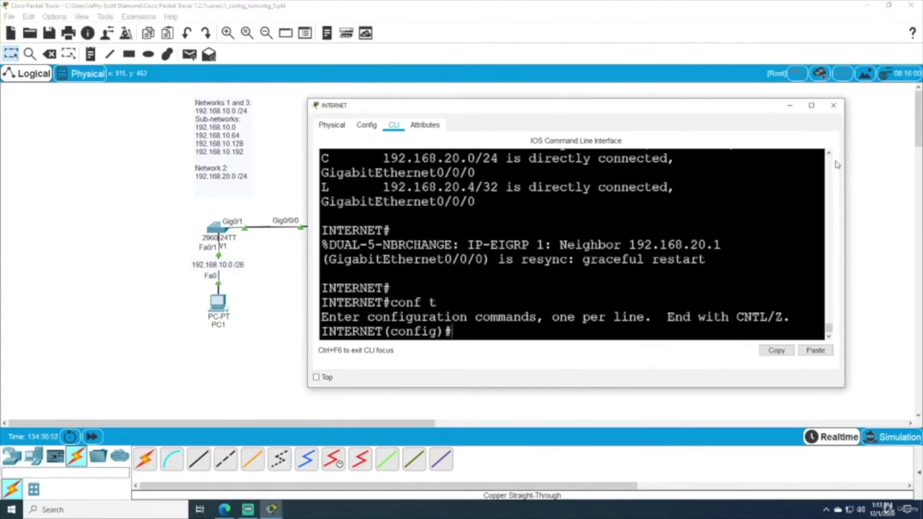
{"action": "type", "text": "router eigrp 1"}
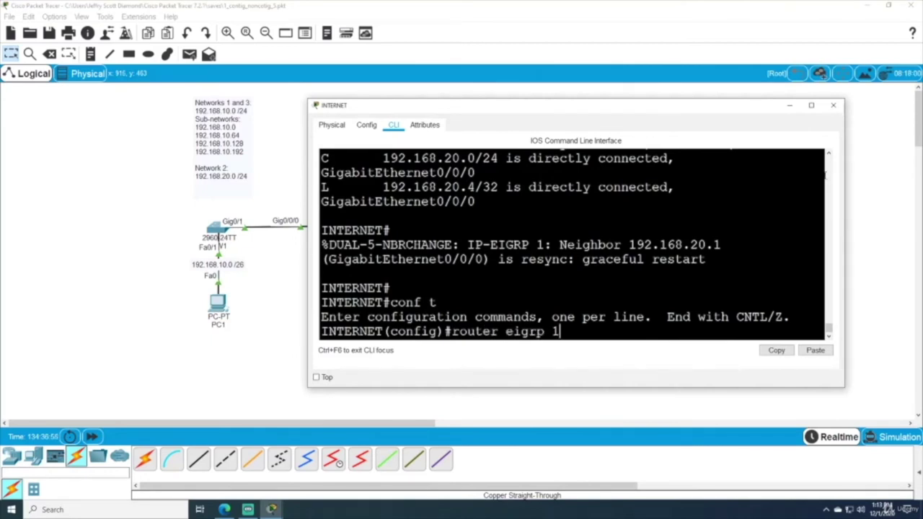
{"action": "key", "text": "Return"}
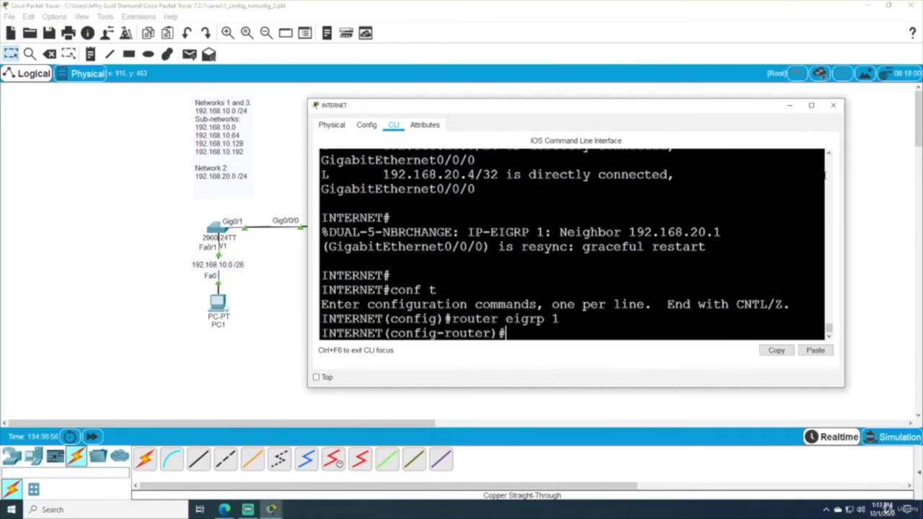
- Enable auto-summary for EIGRP 1 on the INTERNET router and exit back to privileged mode
{"action": "type", "text": "auto-sum"}
{"action": "key", "text": "Tab"}
{"action": "key", "text": "Return"}
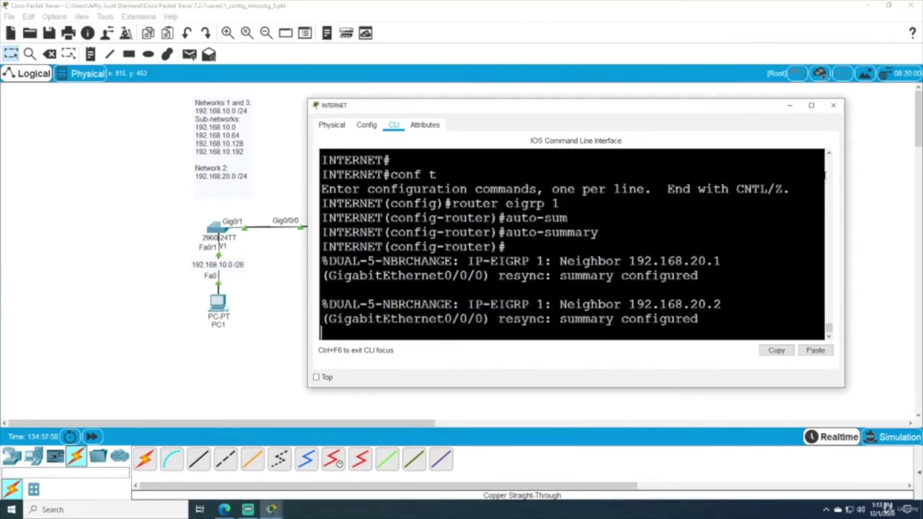
{"action": "key", "text": "Return"}
{"action": "type", "text": "exit"}
{"action": "key", "text": "Return"}
{"action": "type", "text": "exit"}
{"action": "key", "text": "Return"}
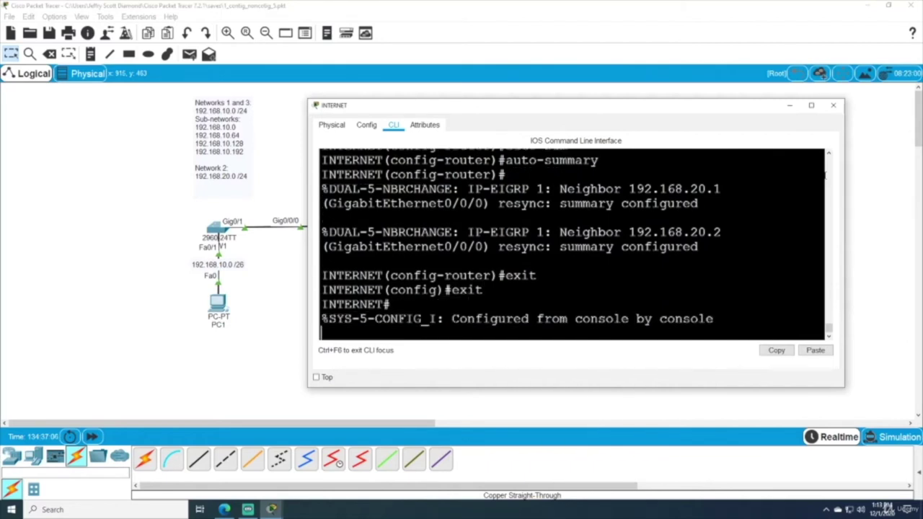
- Save the INTERNET router's configuration with wr and close its window
{"action": "key", "text": "Return"}
{"action": "type", "text": "wr"}
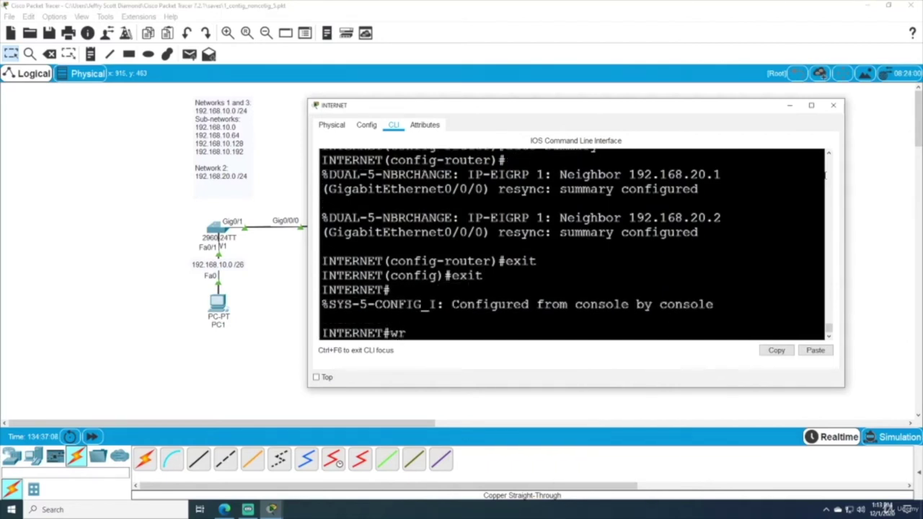
{"action": "key", "text": "Return"}
{"action": "left_click", "coordinate": [833, 105]}
- Open R2's command line in an enlarged window, enter privileged mode and enter router configuration mode for EIGRP 1
{"action": "left_click", "coordinate": [540, 229]}
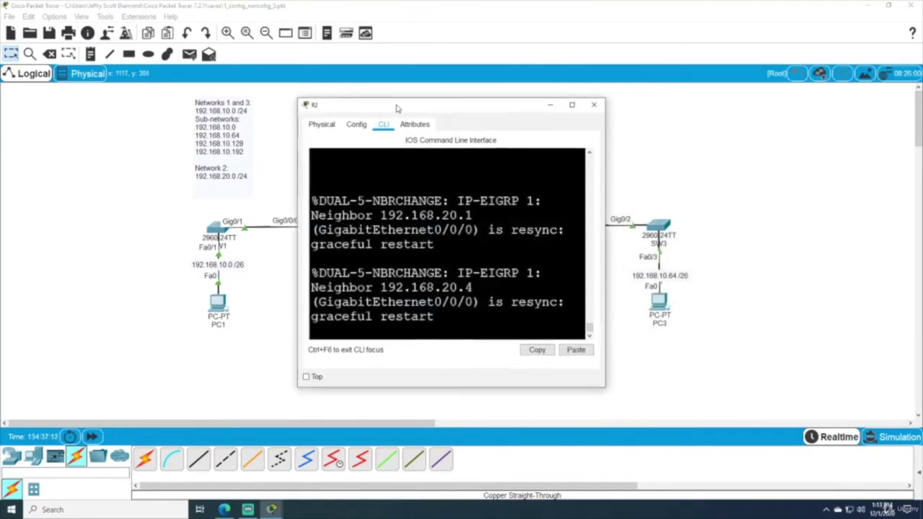
{"action": "left_click_drag", "start_coordinate": [461, 103], "coordinate": [279, 62]}
{"action": "left_click_drag", "start_coordinate": [429, 344], "coordinate": [831, 400]}
{"action": "key", "text": "Return"}
{"action": "key", "text": "Return"}
{"action": "type", "text": "en"}
{"action": "key", "text": "Return"}
{"action": "type", "text": "conf t"}
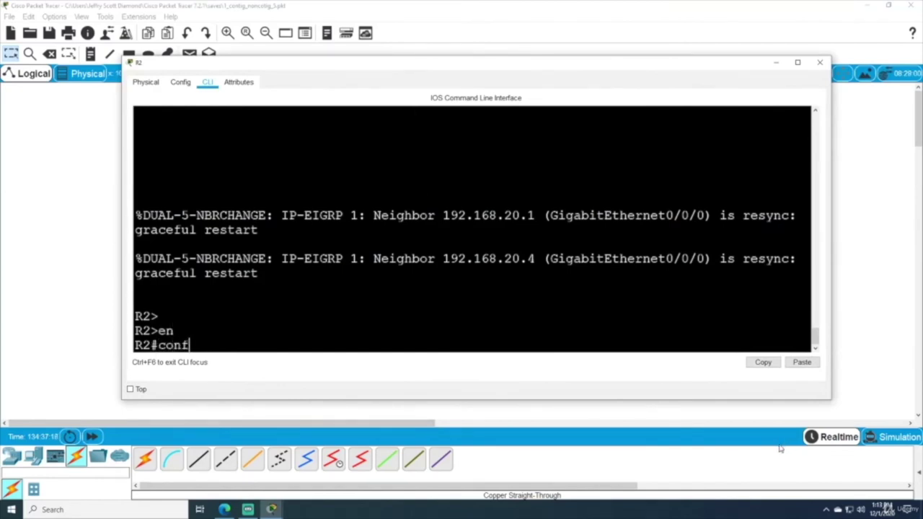
{"action": "key", "text": "Return"}
{"action": "type", "text": "router eigrp 1"}
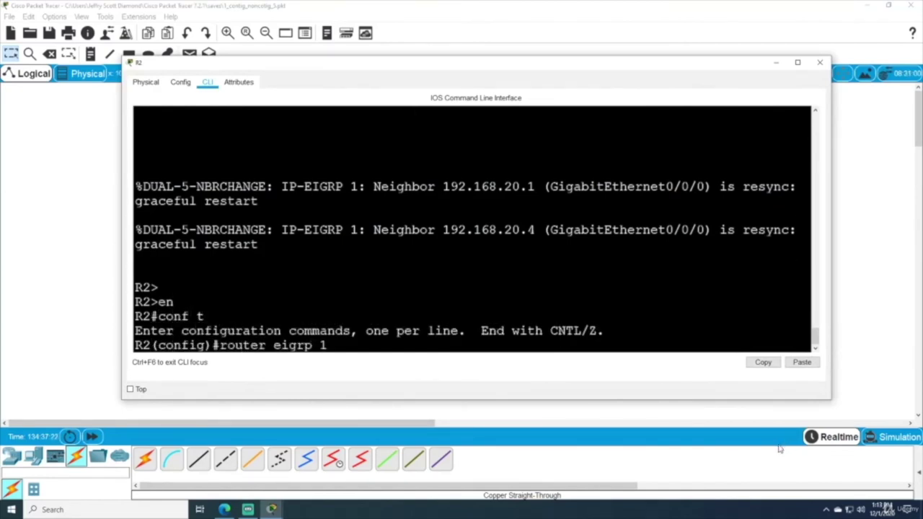
{"action": "key", "text": "Return"}
- Enable auto-summary for EIGRP 1 on R2 and exit back to privileged mode
{"action": "type", "text": "auto-sum"}
{"action": "key", "text": "Tab"}
{"action": "key", "text": "Return"}
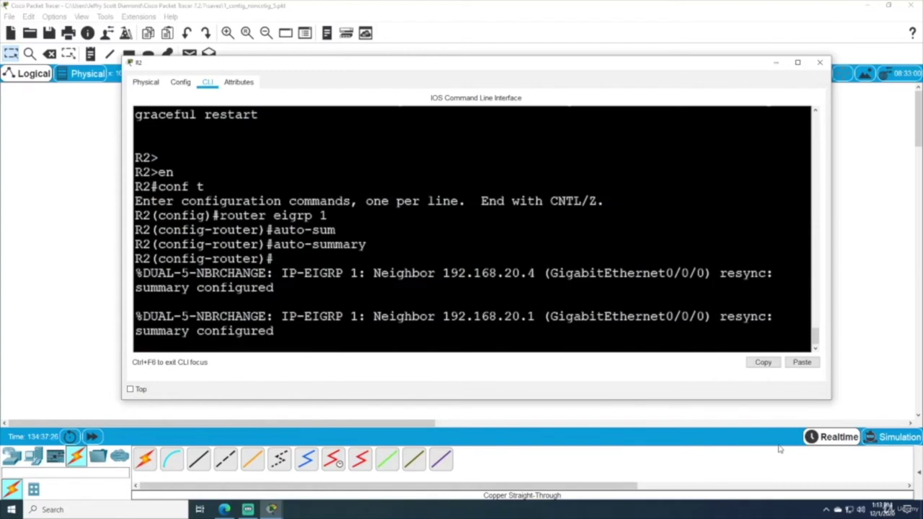
{"action": "key", "text": "Return"}
{"action": "type", "text": "exi"}
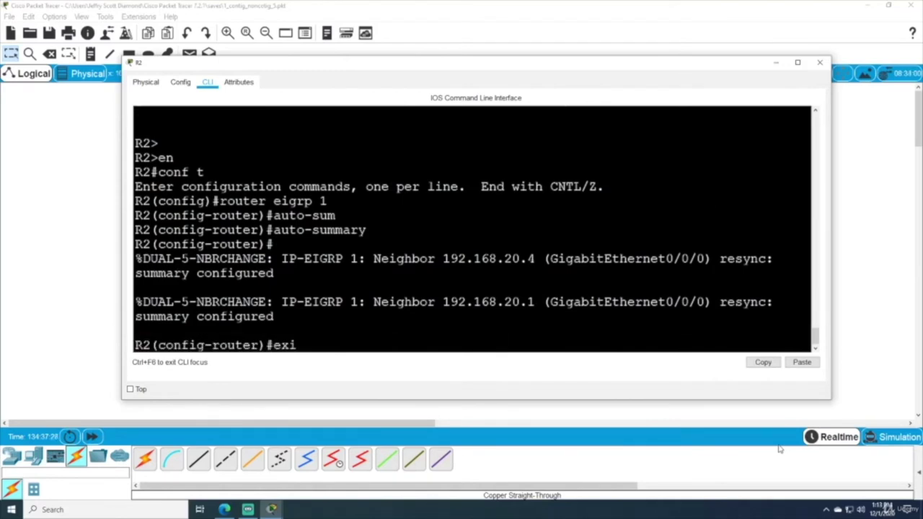
{"action": "type", "text": "t"}
{"action": "key", "text": "Return"}
{"action": "type", "text": "exit"}
{"action": "key", "text": "Return"}
- Save R2's configuration with wr and close its window
{"action": "type", "text": "wr"}
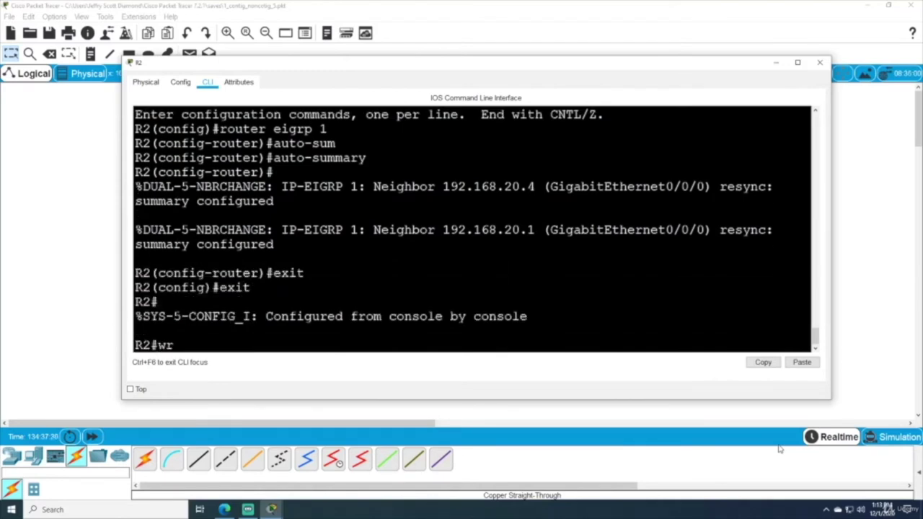
{"action": "key", "text": "Return"}
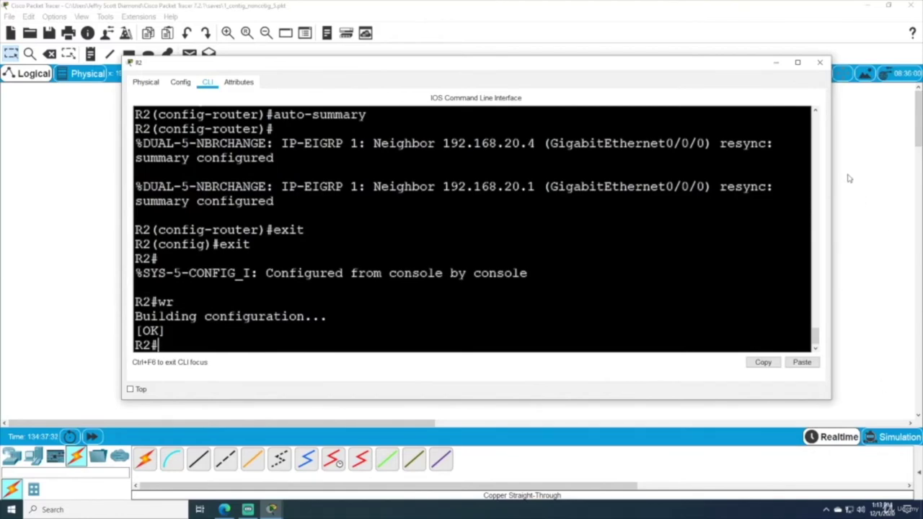
{"action": "left_click", "coordinate": [821, 63]}
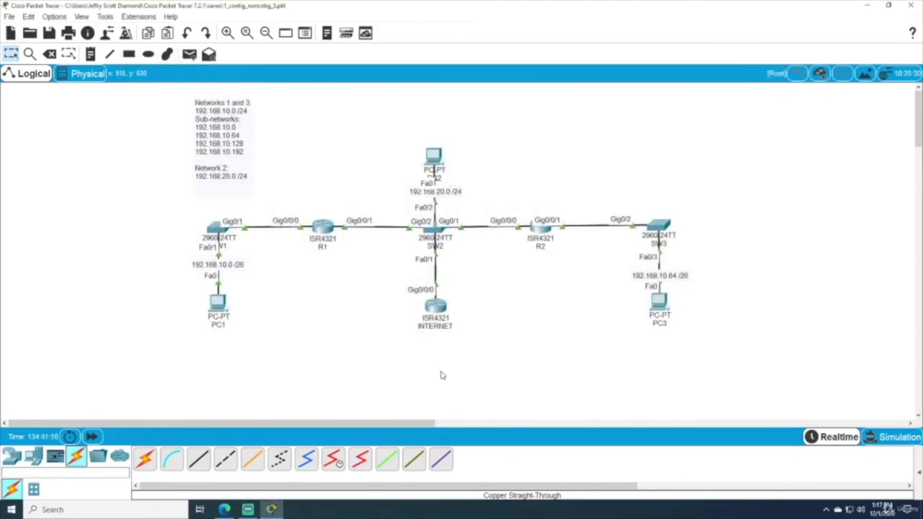
- Open R1's command line in a widened window, enter privileged mode and display its IP routing table
{"action": "left_click", "coordinate": [323, 228]}
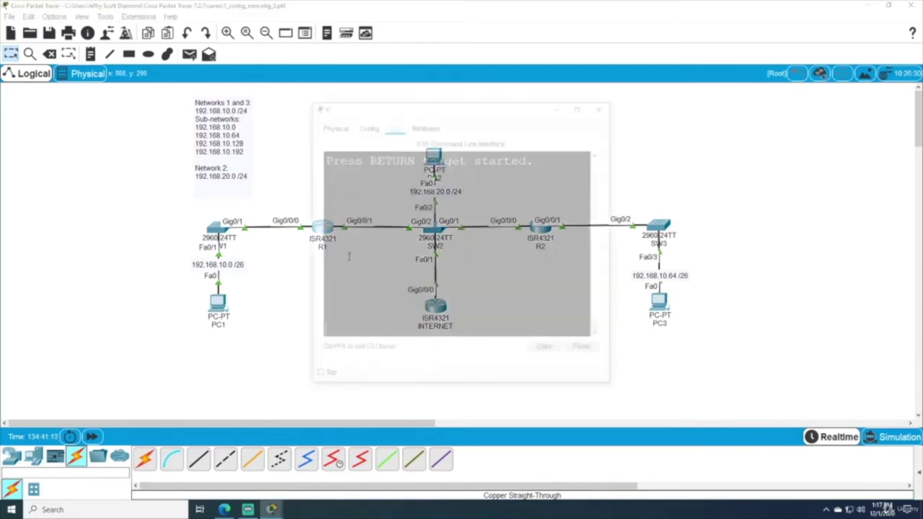
{"action": "left_click_drag", "start_coordinate": [308, 173], "coordinate": [47, 173]}
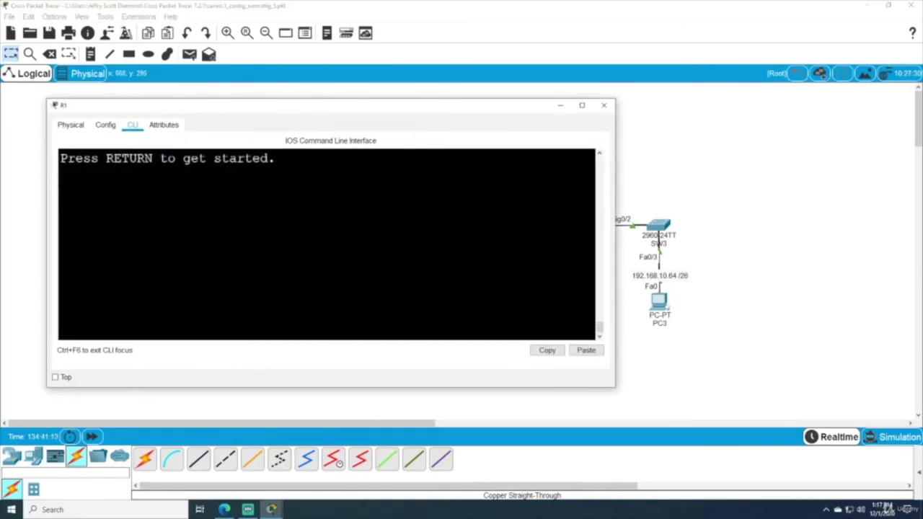
{"action": "left_click_drag", "start_coordinate": [615, 154], "coordinate": [766, 147]}
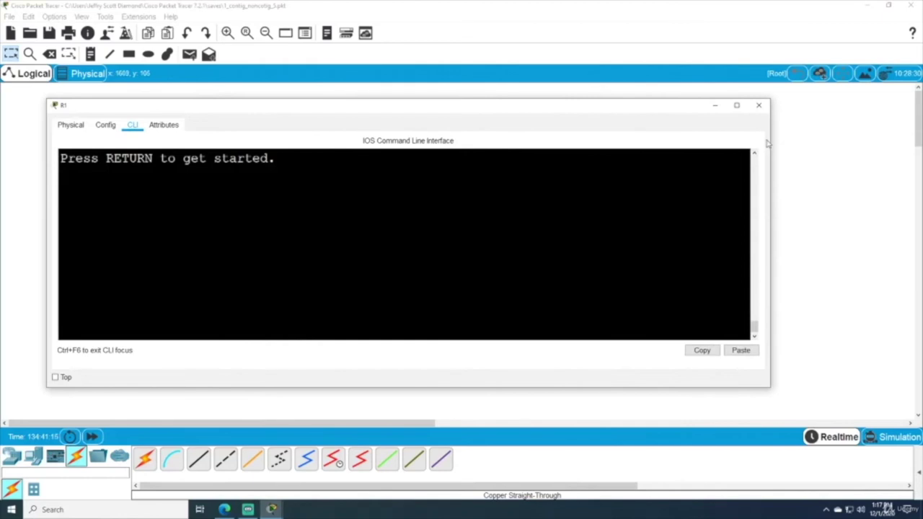
{"action": "key", "text": "Return"}
{"action": "type", "text": "en"}
{"action": "key", "text": "Return"}
{"action": "type", "text": "sh"}
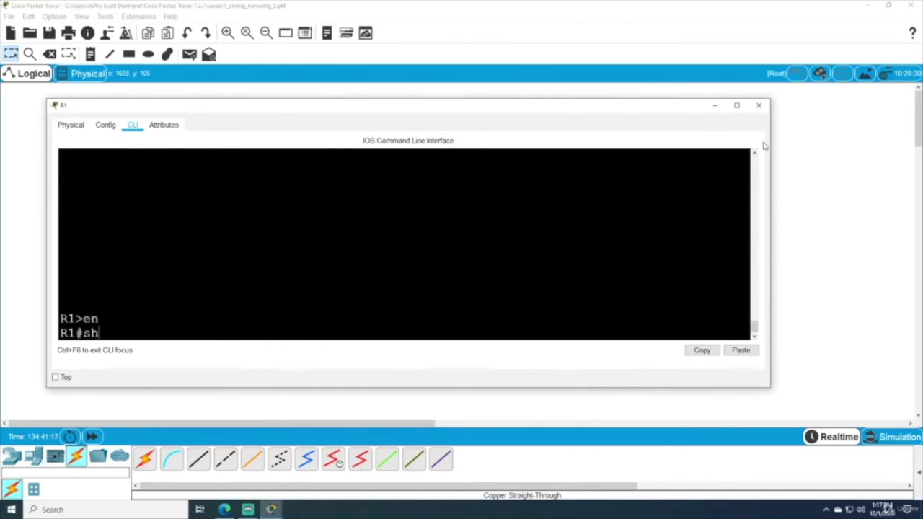
{"action": "type", "text": " ip ro"}
{"action": "key", "text": "Return"}
{"action": "left_click_drag", "start_coordinate": [454, 113], "coordinate": [518, 102]}
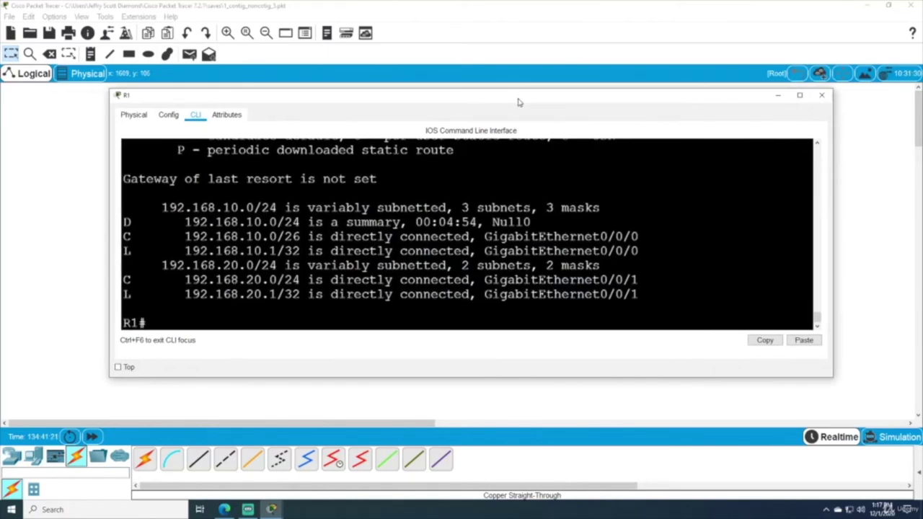
- Examine the EIGRP entry for 192.168.10.0 in R1's routing table, including its prefix length and summary label
{"action": "left_click_drag", "start_coordinate": [123, 222], "coordinate": [254, 222]}
{"action": "left_click_drag", "start_coordinate": [269, 222], "coordinate": [277, 223]}
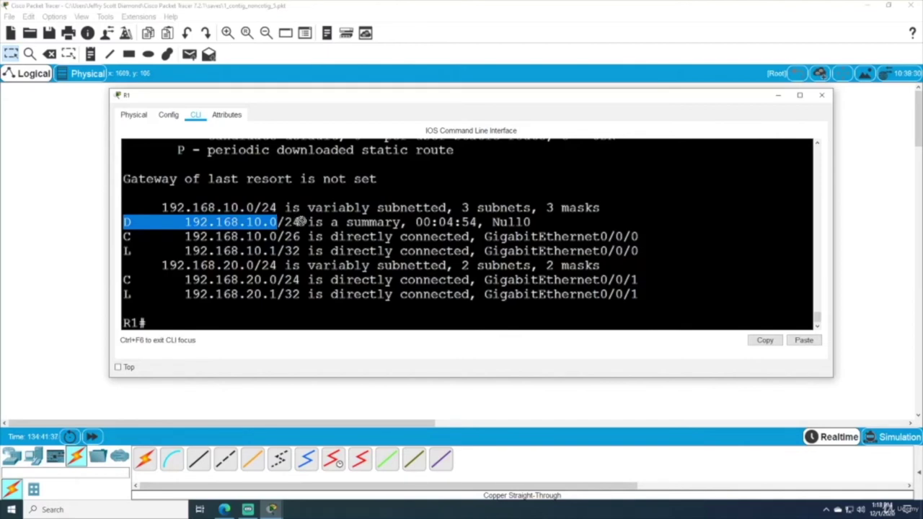
{"action": "left_click_drag", "start_coordinate": [277, 222], "coordinate": [300, 222]}
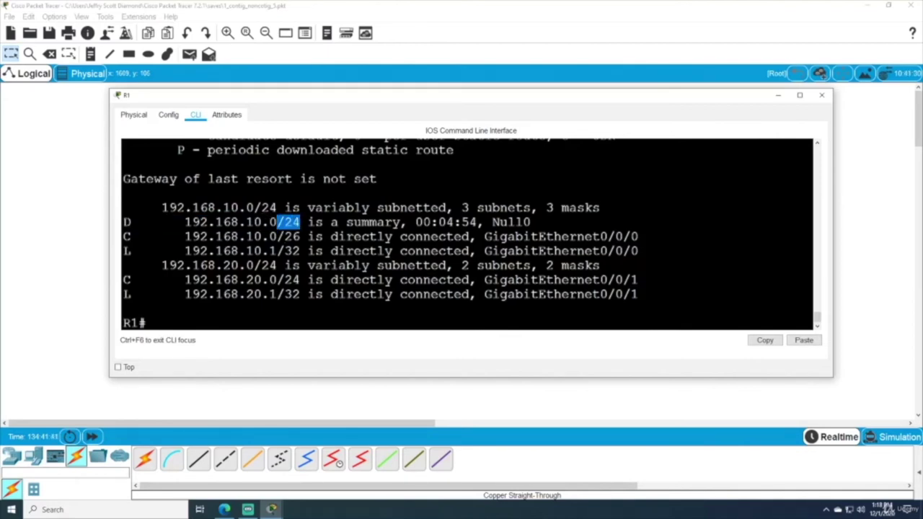
{"action": "left_click", "coordinate": [353, 265]}
{"action": "left_click_drag", "start_coordinate": [346, 222], "coordinate": [401, 222]}
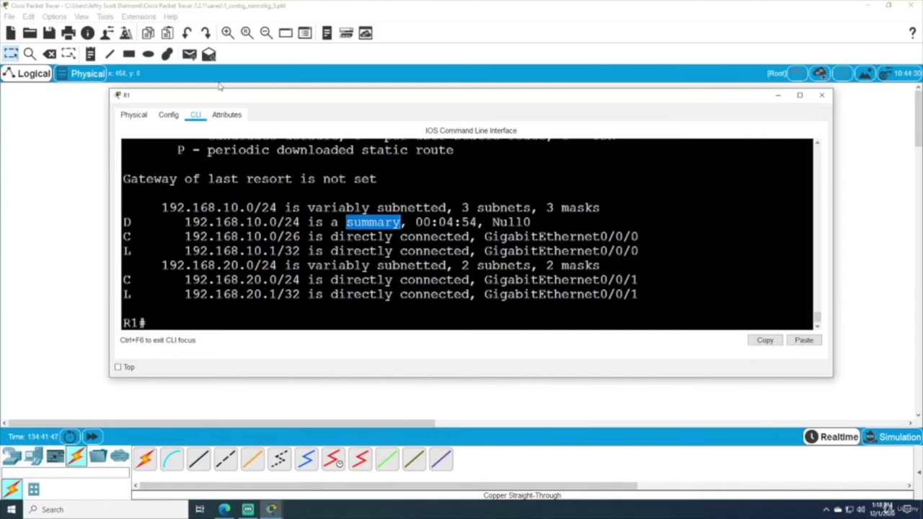
- Compare R1's EIGRP summary route with its directly connected 192.168.10.0 subnet and prefix length, alongside the topology
{"action": "left_click_drag", "start_coordinate": [207, 96], "coordinate": [474, 73]}
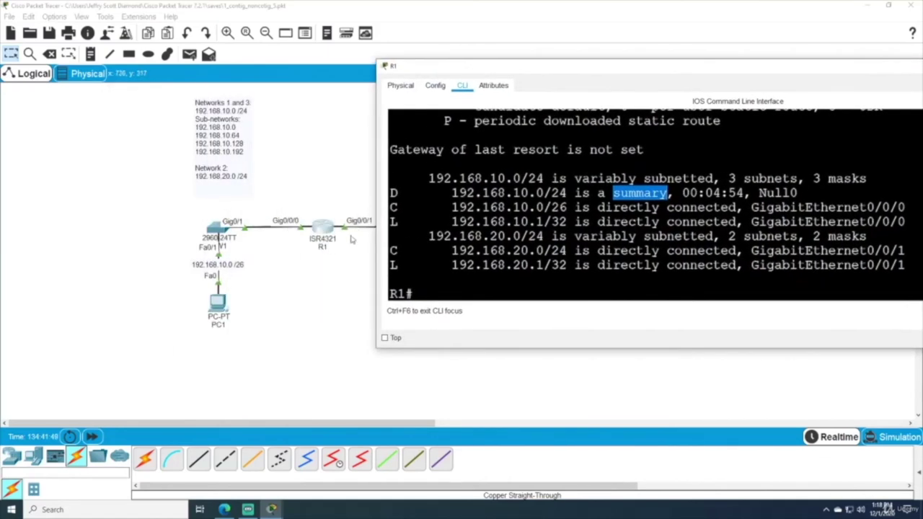
{"action": "left_click", "coordinate": [491, 194]}
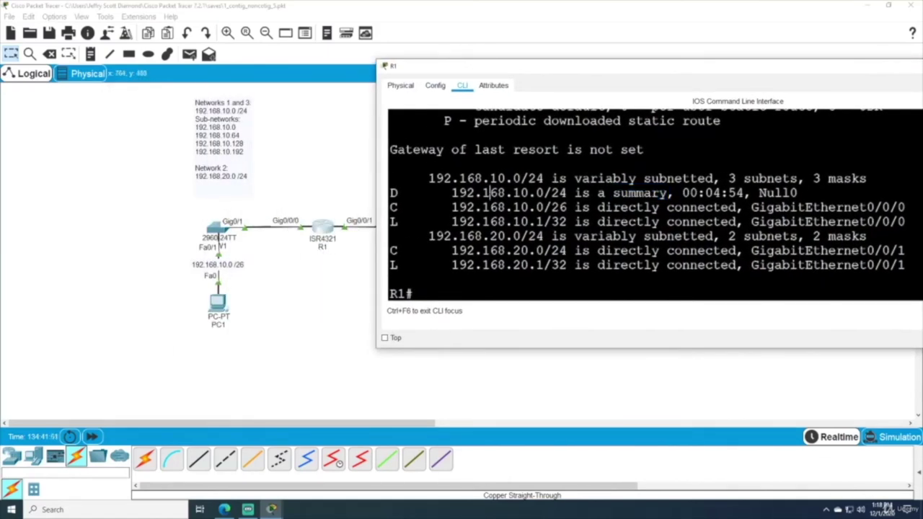
{"action": "left_click_drag", "start_coordinate": [391, 193], "coordinate": [545, 193]}
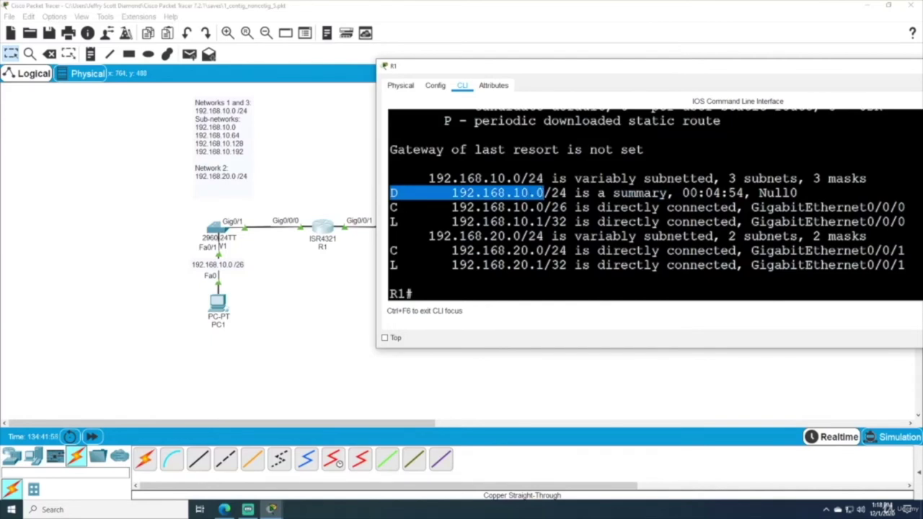
{"action": "left_click", "coordinate": [481, 207]}
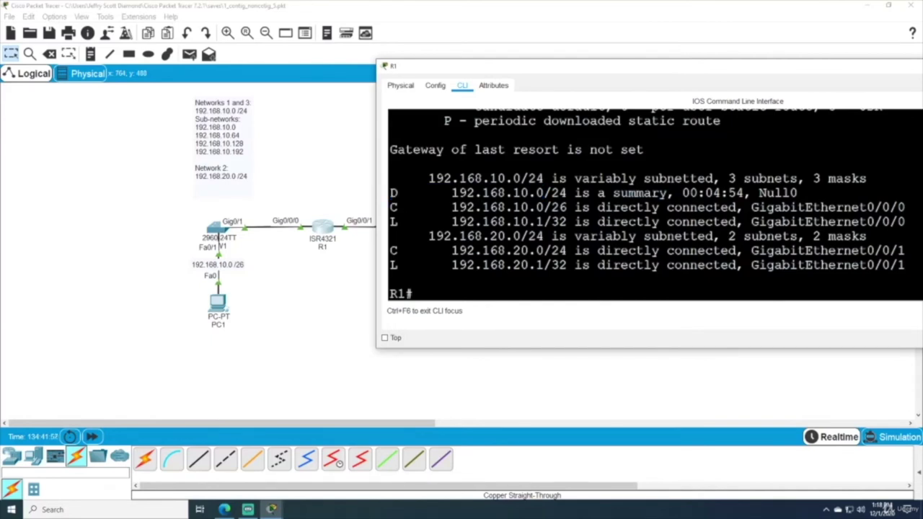
{"action": "left_click_drag", "start_coordinate": [389, 207], "coordinate": [544, 207]}
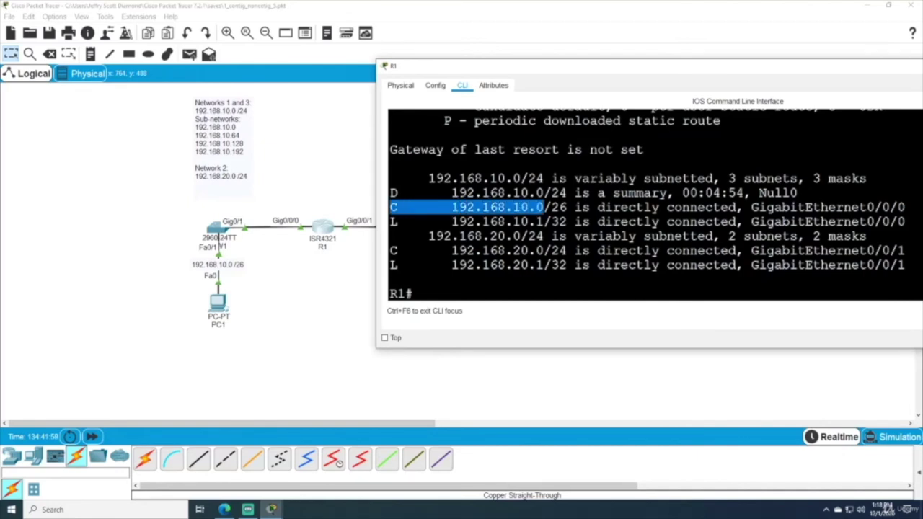
{"action": "left_click", "coordinate": [544, 207]}
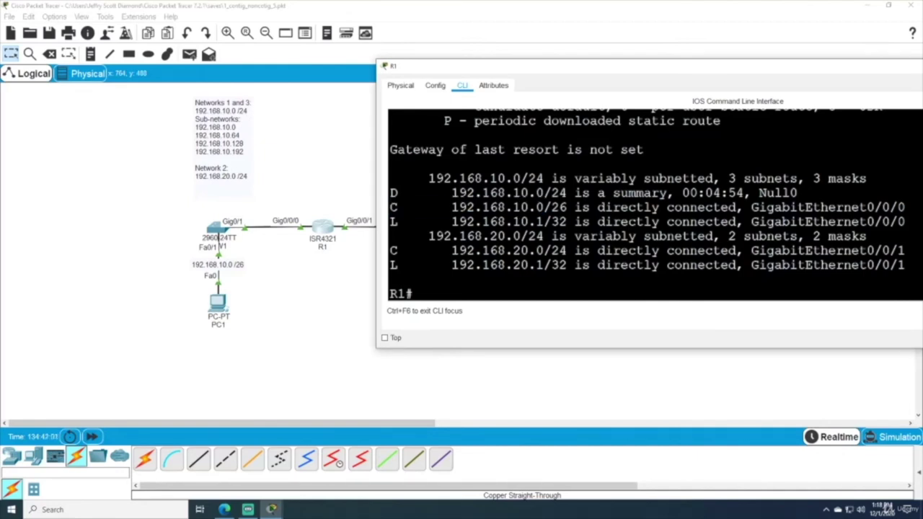
{"action": "left_click_drag", "start_coordinate": [544, 207], "coordinate": [567, 208]}
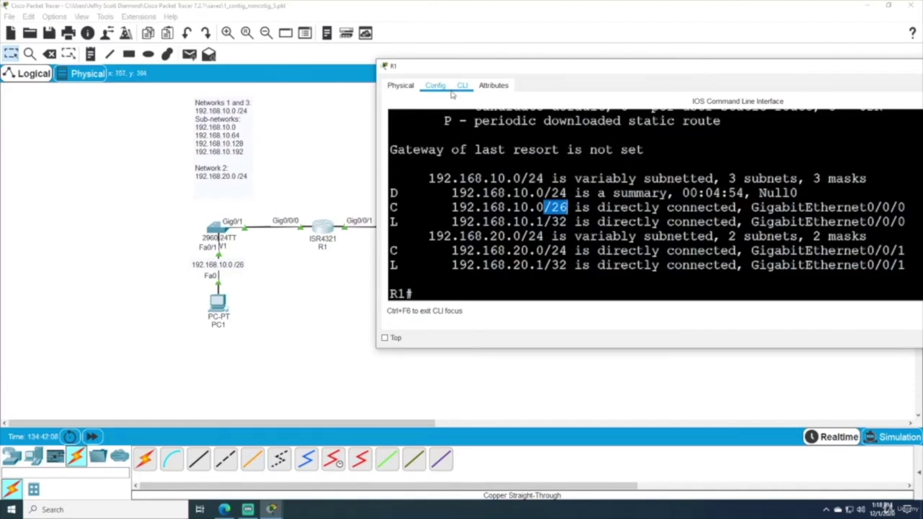
{"action": "left_click_drag", "start_coordinate": [457, 66], "coordinate": [334, 103]}
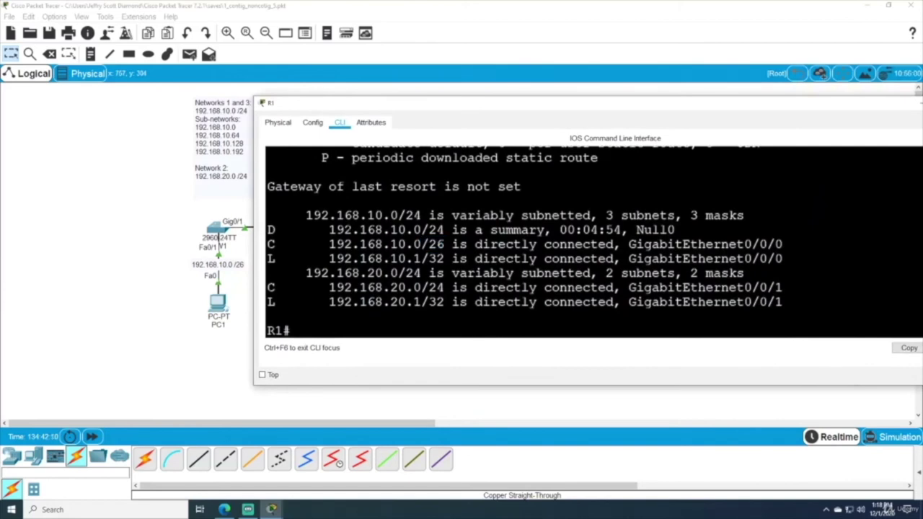
- Review the network address in R1's EIGRP summary route and move the router's window aside
{"action": "left_click_drag", "start_coordinate": [268, 229], "coordinate": [422, 229]}
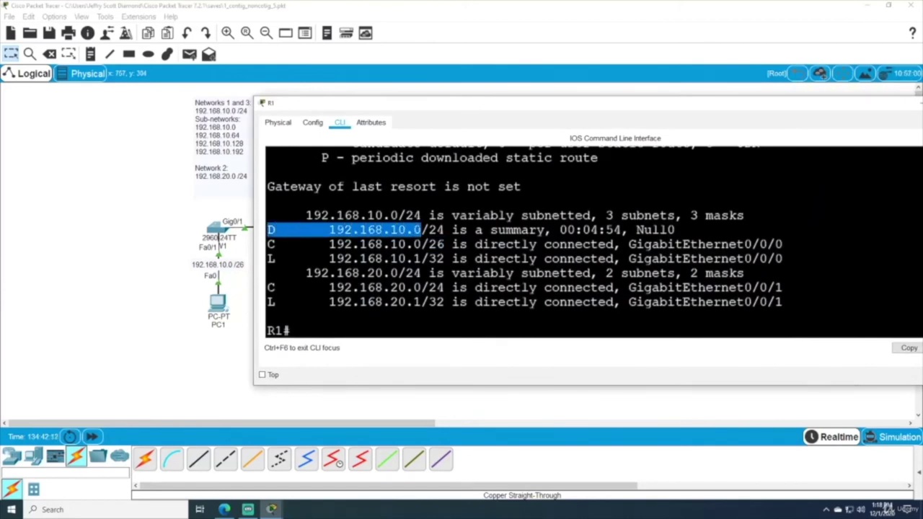
{"action": "left_click_drag", "start_coordinate": [382, 104], "coordinate": [188, 100]}
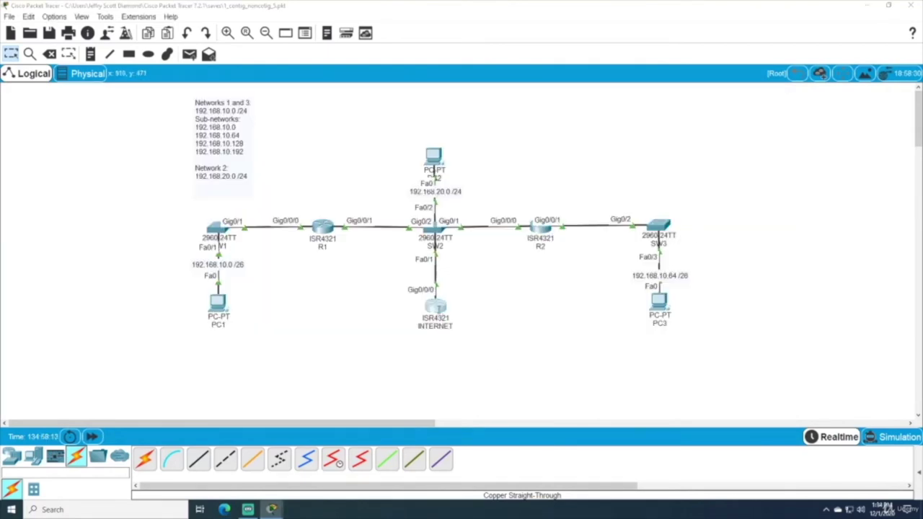
- Open the INTERNET router's command line in a widened window, enter privileged mode and display its IP routing table
{"action": "left_click", "coordinate": [436, 307]}
{"action": "left_click_drag", "start_coordinate": [387, 105], "coordinate": [185, 105]}
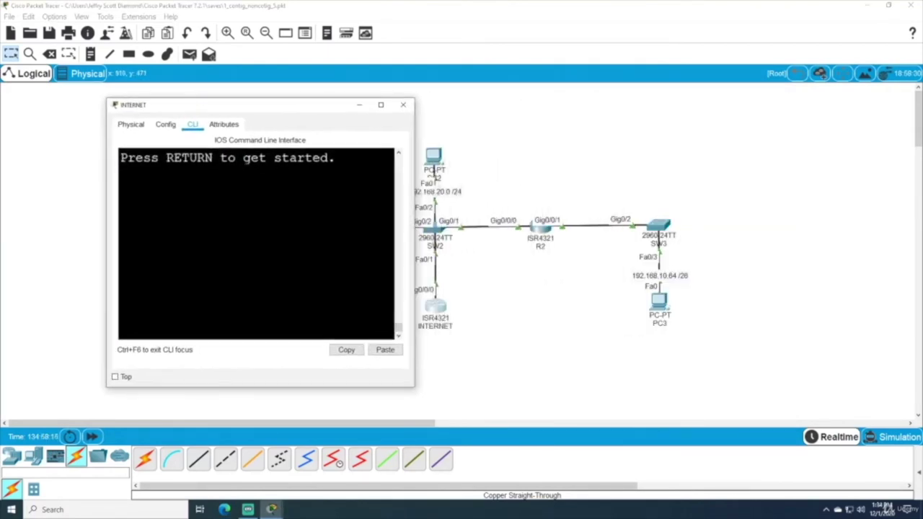
{"action": "left_click_drag", "start_coordinate": [414, 238], "coordinate": [888, 238]}
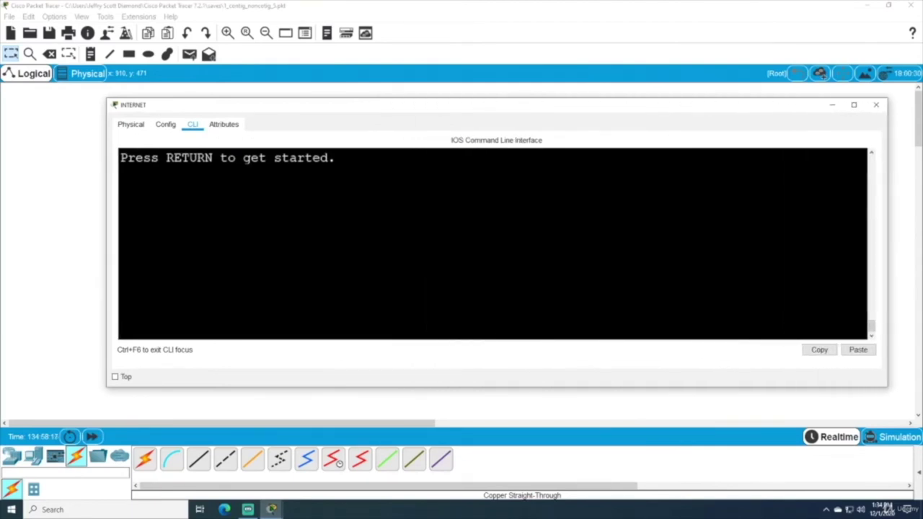
{"action": "key", "text": "Return"}
{"action": "type", "text": "en"}
{"action": "key", "text": "Return"}
{"action": "type", "text": "sh "}
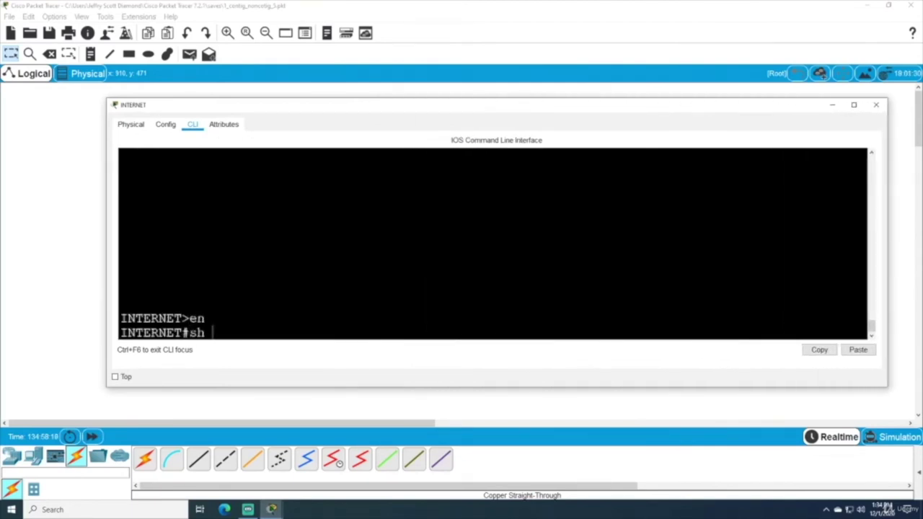
{"action": "type", "text": "ip ro"}
{"action": "key", "text": "Return"}
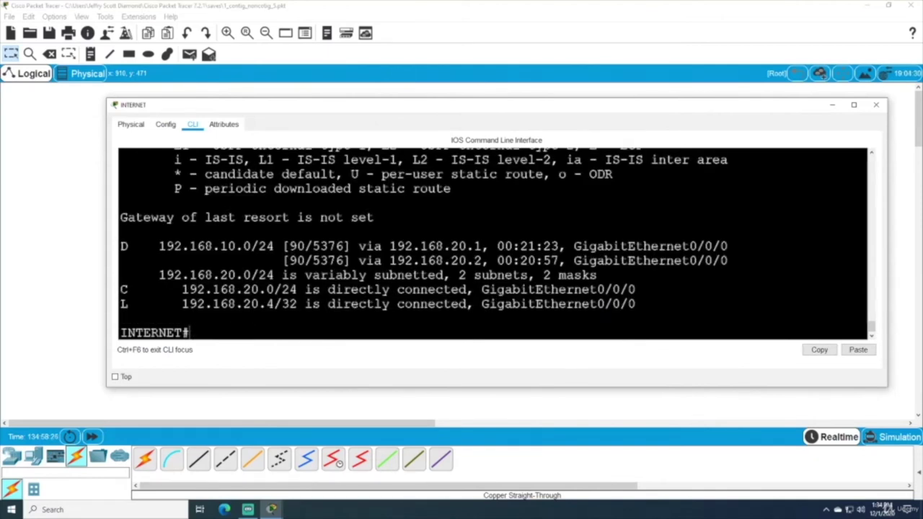
- Examine INTERNET's EIGRP route to 192.168.10.0, including its prefix length and its next-hop paths
{"action": "left_click_drag", "start_coordinate": [120, 246], "coordinate": [251, 246]}
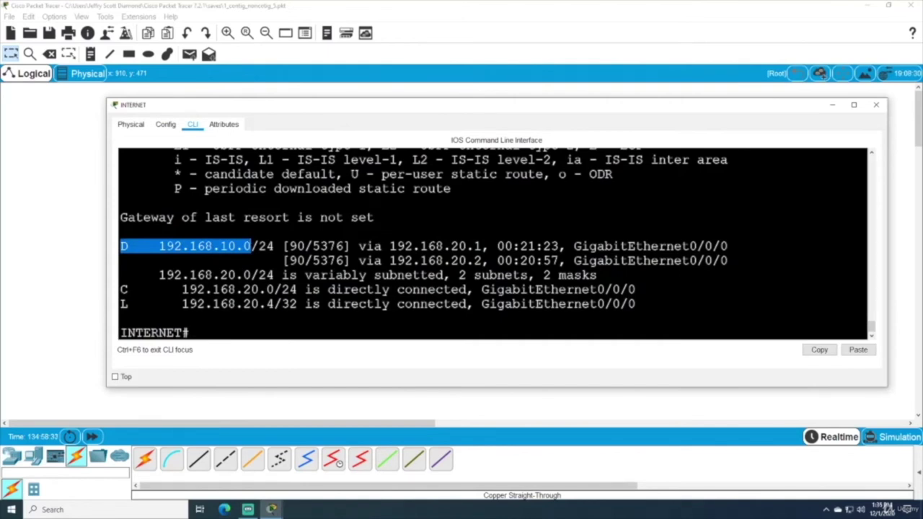
{"action": "left_click", "coordinate": [288, 246]}
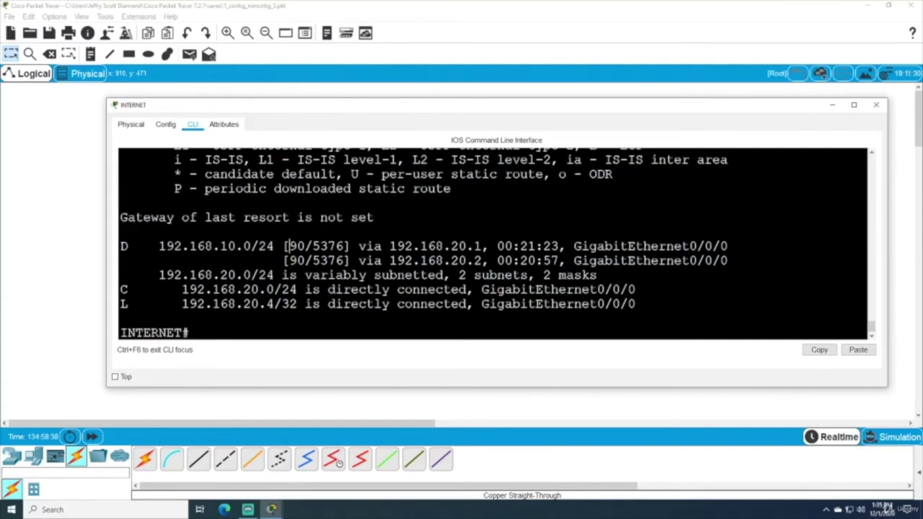
{"action": "left_click_drag", "start_coordinate": [252, 246], "coordinate": [275, 246]}
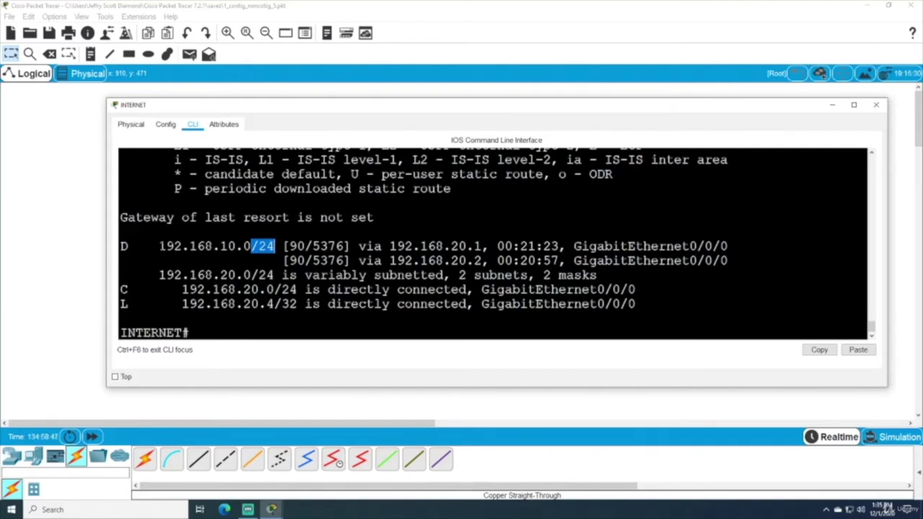
{"action": "left_click_drag", "start_coordinate": [158, 246], "coordinate": [251, 246]}
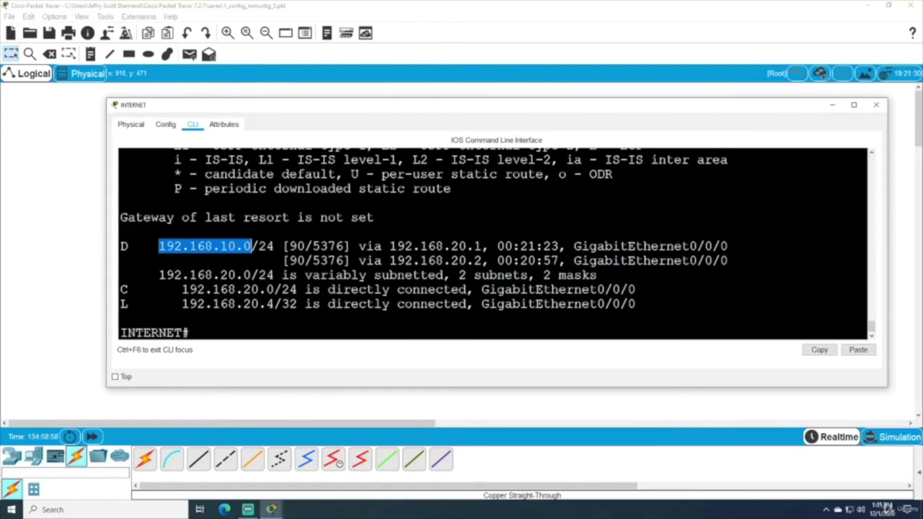
{"action": "left_click_drag", "start_coordinate": [283, 246], "coordinate": [729, 260]}
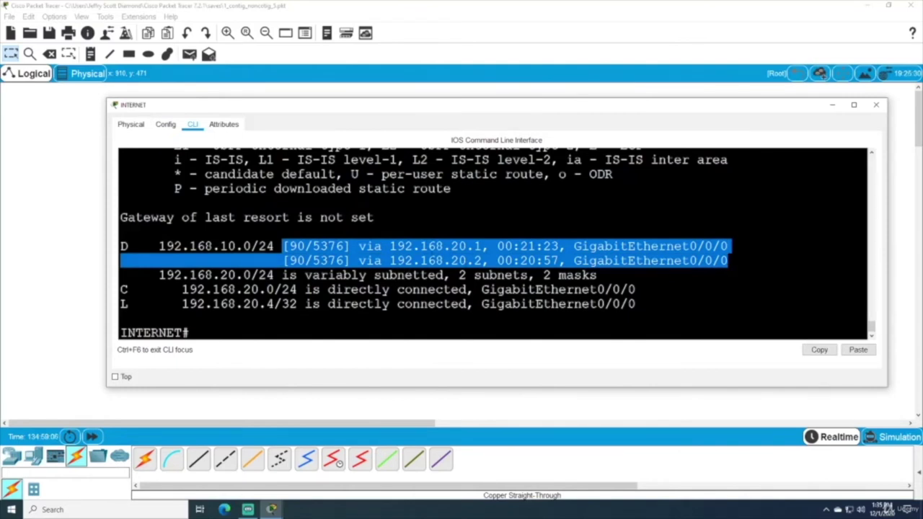
{"action": "left_click", "coordinate": [728, 260]}
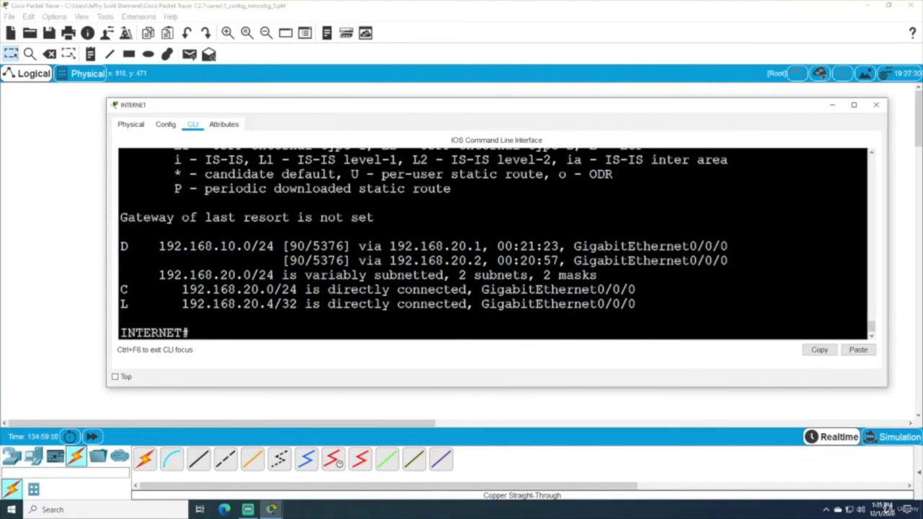
{"action": "left_click_drag", "start_coordinate": [467, 261], "coordinate": [482, 260]}
{"action": "left_click", "coordinate": [482, 260]}
- Ping 192.168.10.2 from the INTERNET router
{"action": "type", "text": "ping 192.168"}
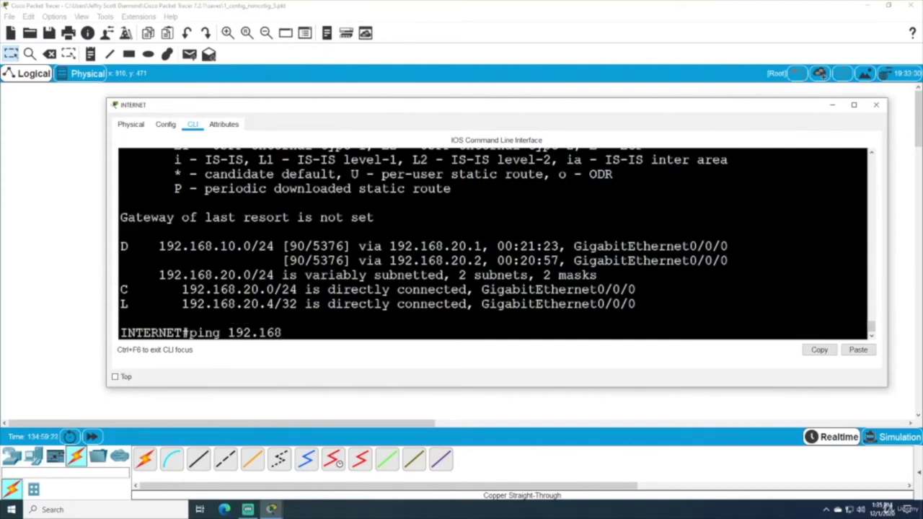
{"action": "type", "text": ".10.2"}
{"action": "key", "text": "Return"}
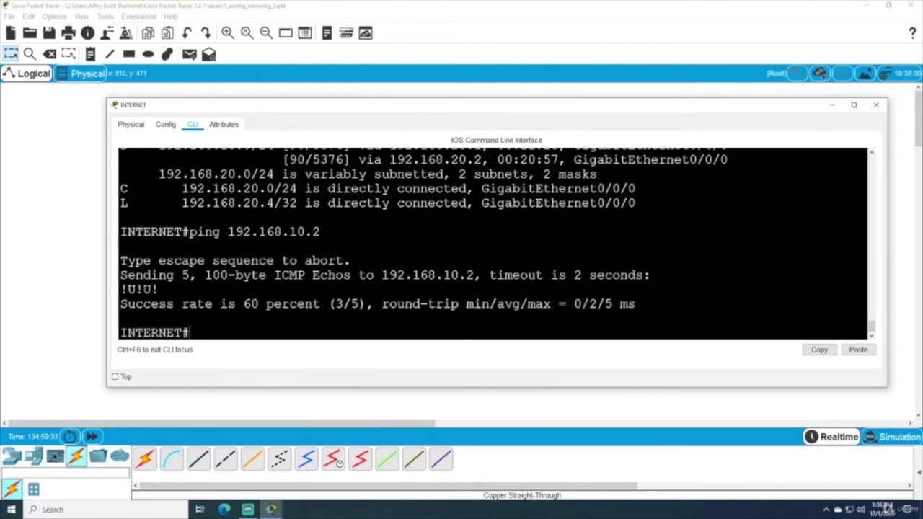
- Examine the individual reply marks of the 192.168.10.2 ping and compare them with the paths through R1 and R2 in the topology
{"action": "left_click_drag", "start_coordinate": [121, 289], "coordinate": [160, 289]}
{"action": "left_click_drag", "start_coordinate": [468, 108], "coordinate": [491, 323]}
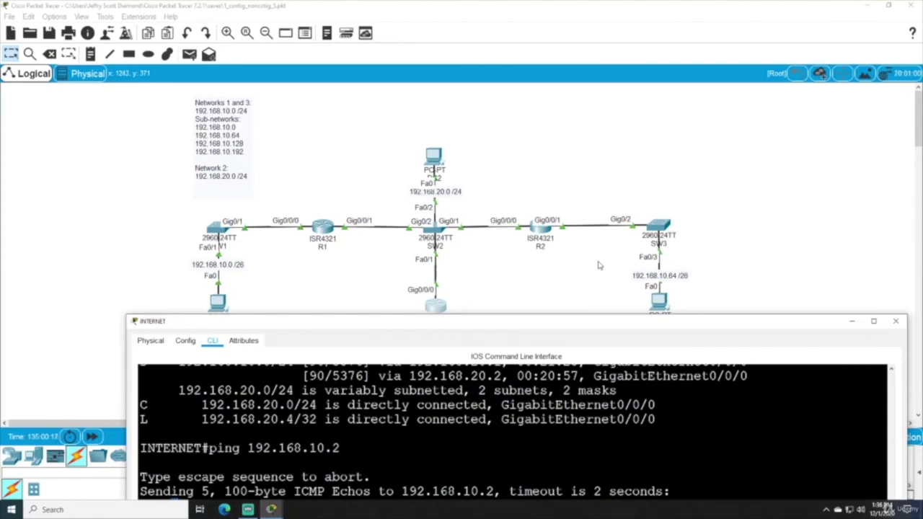
{"action": "left_click_drag", "start_coordinate": [386, 315], "coordinate": [627, 103]}
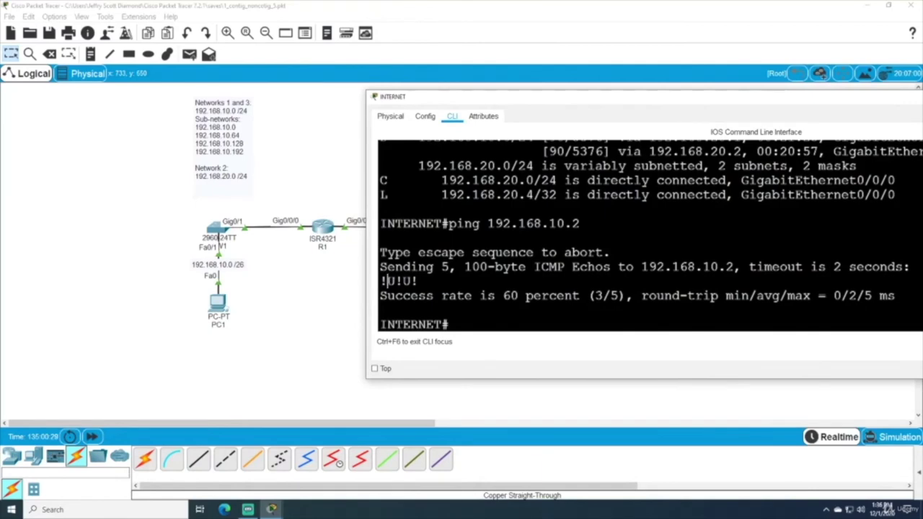
{"action": "left_click_drag", "start_coordinate": [530, 101], "coordinate": [233, 343]}
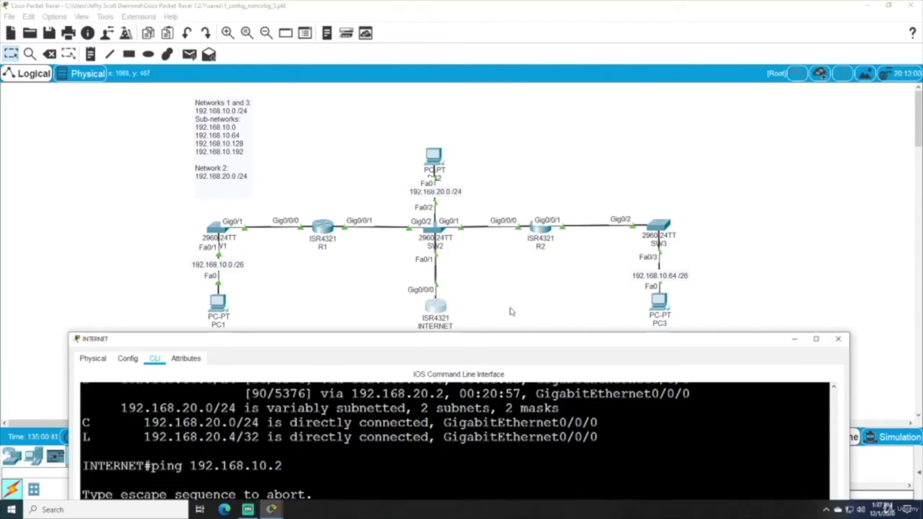
{"action": "left_click_drag", "start_coordinate": [488, 340], "coordinate": [531, 202]}
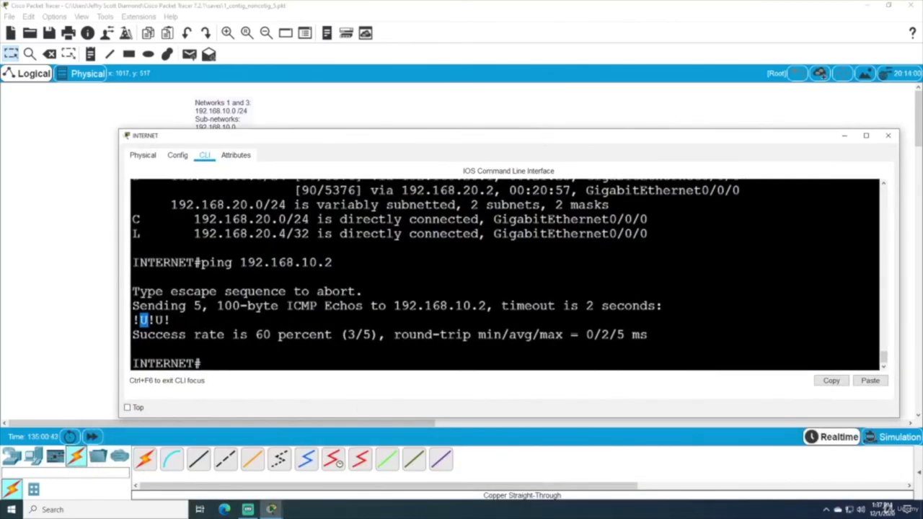
{"action": "left_click", "coordinate": [147, 320]}
{"action": "left_click_drag", "start_coordinate": [147, 320], "coordinate": [155, 320]}
{"action": "left_click_drag", "start_coordinate": [217, 132], "coordinate": [303, 132]}
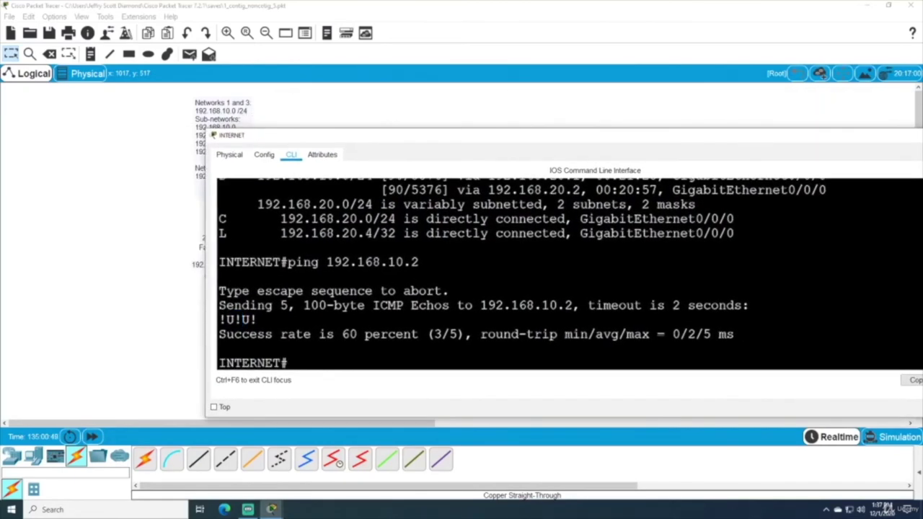
{"action": "left_click_drag", "start_coordinate": [242, 319], "coordinate": [250, 320]}
{"action": "left_click", "coordinate": [246, 319]}
- Repeat the ping to 192.168.10.2 from INTERNET twice and close the router's window
{"action": "key", "text": "Up"}
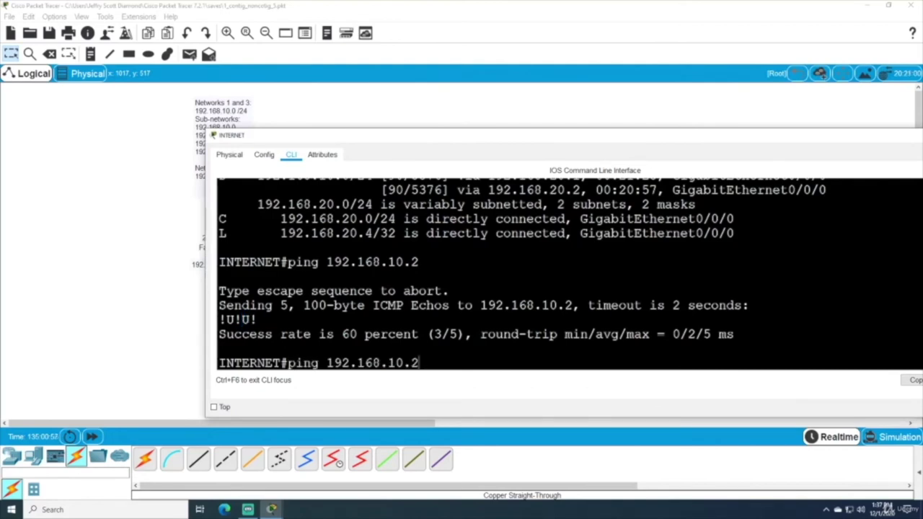
{"action": "key", "text": "Return"}
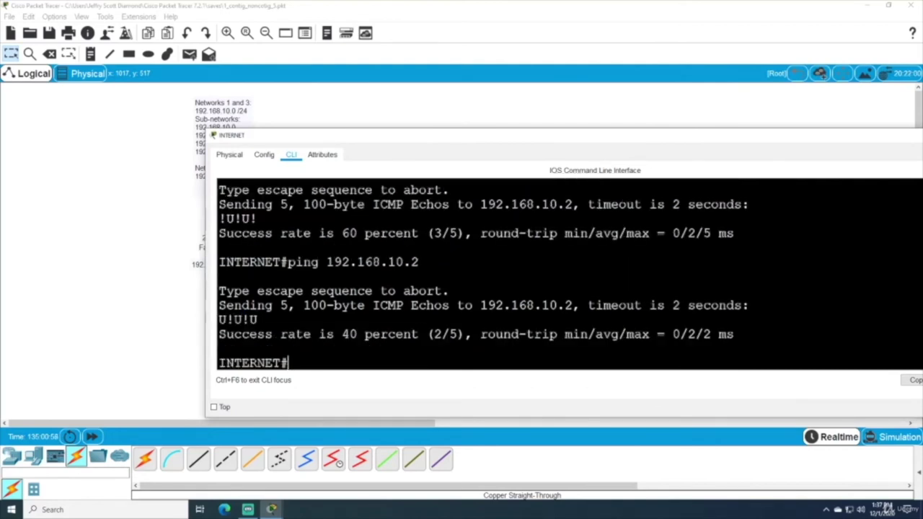
{"action": "key", "text": "Up"}
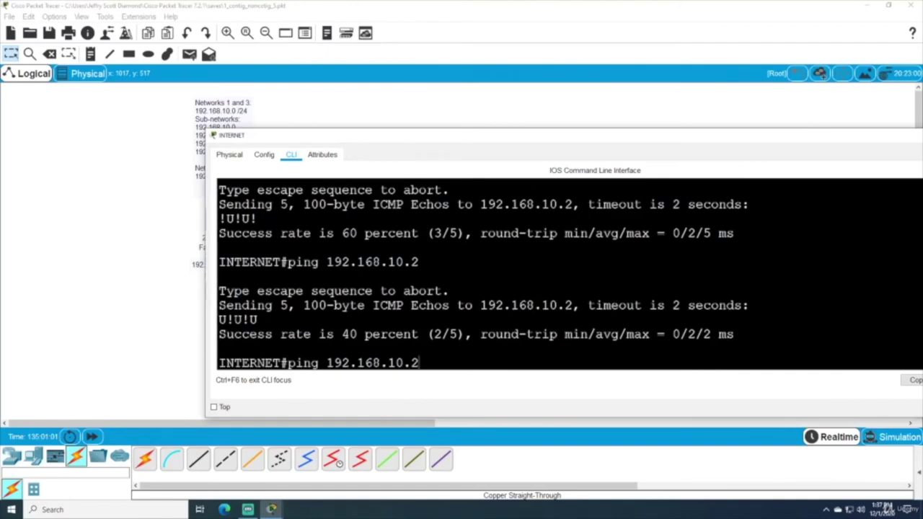
{"action": "key", "text": "Return"}
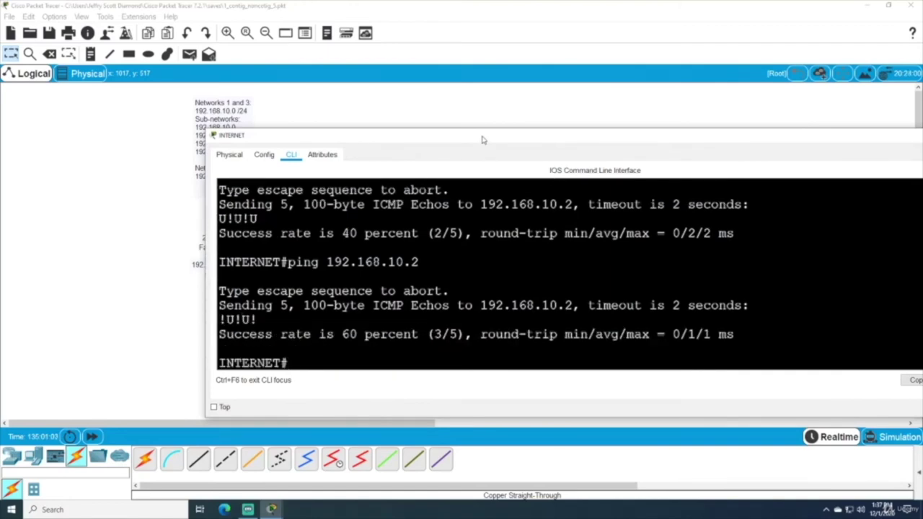
{"action": "left_click_drag", "start_coordinate": [481, 137], "coordinate": [274, 137]}
{"action": "left_click", "coordinate": [767, 135]}
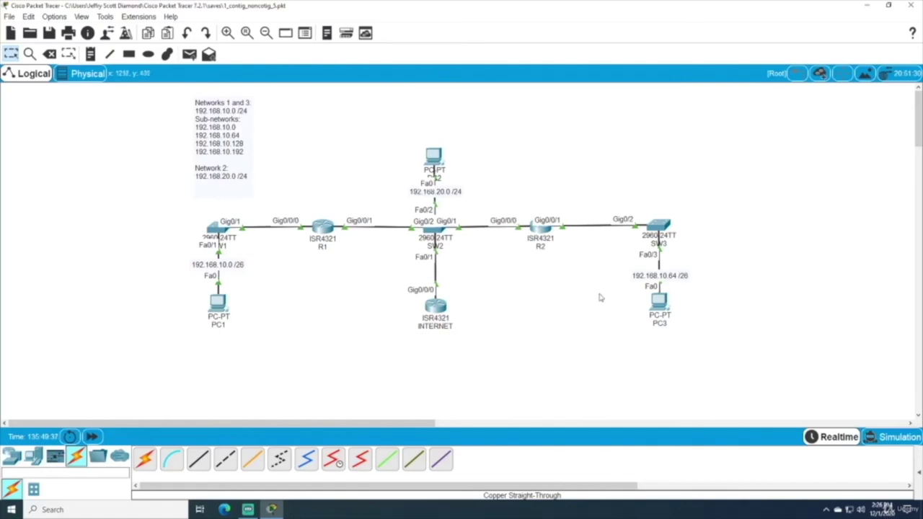
- Add a 4321 router above SW3, rename it R3 and adjust its position slightly
{"action": "left_click", "coordinate": [12, 460]}
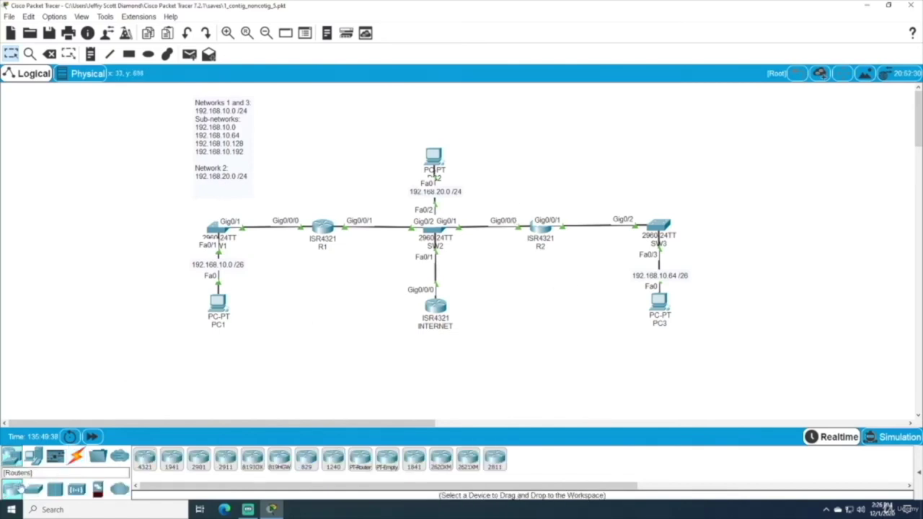
{"action": "left_click", "coordinate": [144, 457]}
{"action": "left_click", "coordinate": [656, 176]}
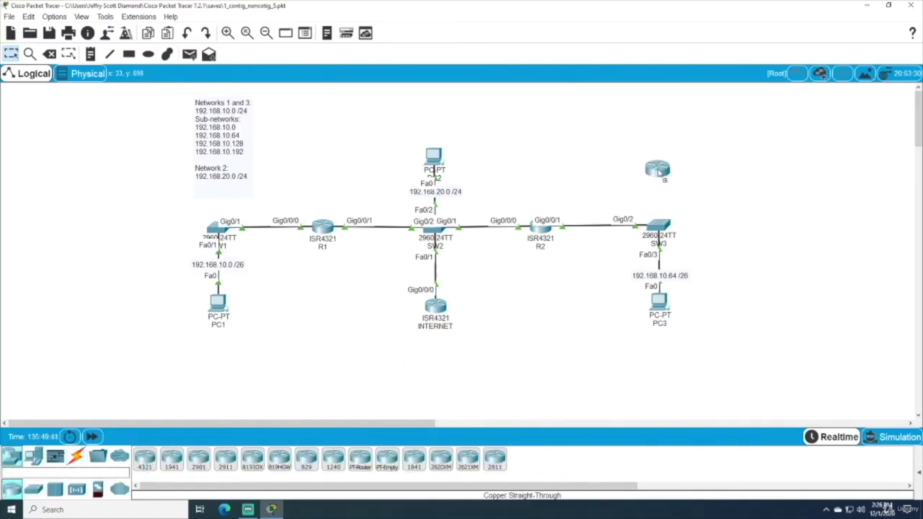
{"action": "left_click", "coordinate": [658, 188]}
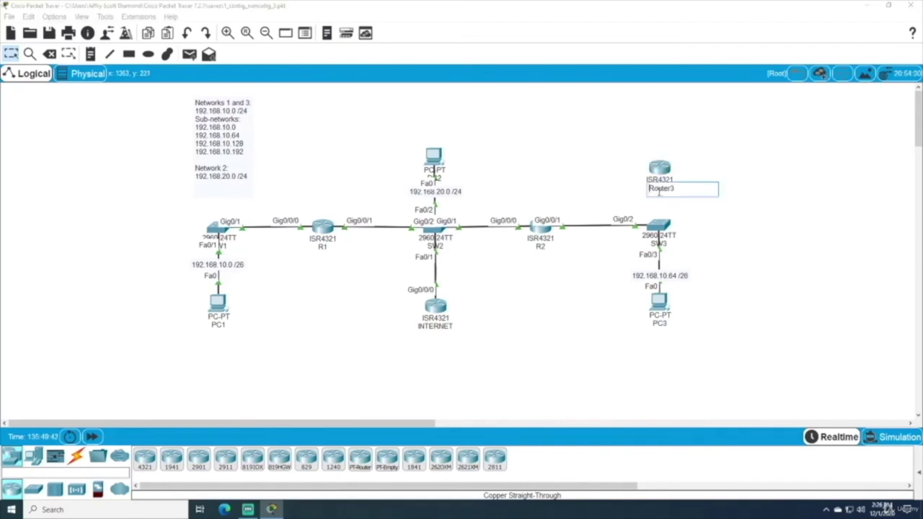
{"action": "left_click_drag", "start_coordinate": [653, 189], "coordinate": [700, 189]}
{"action": "type", "text": "R"}
{"action": "key", "text": "BackSpace"}
{"action": "key", "text": "Return"}
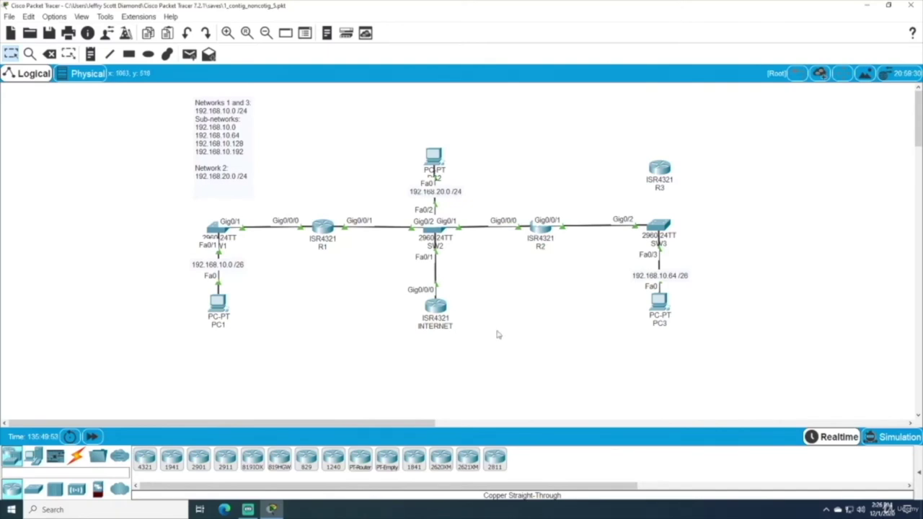
{"action": "left_click_drag", "start_coordinate": [661, 170], "coordinate": [658, 164]}
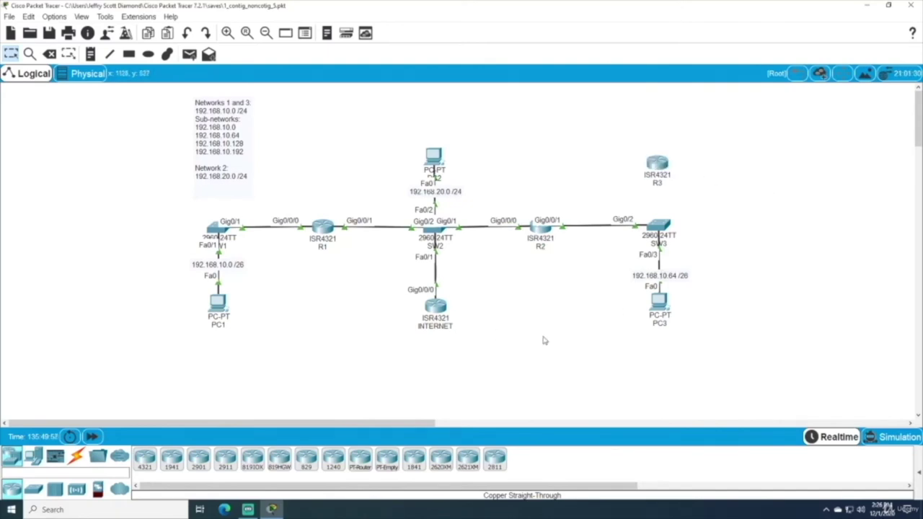
- Place a 2960 switch in the workspace just left of R3
{"action": "left_click", "coordinate": [34, 490]}
{"action": "left_click", "coordinate": [145, 458]}
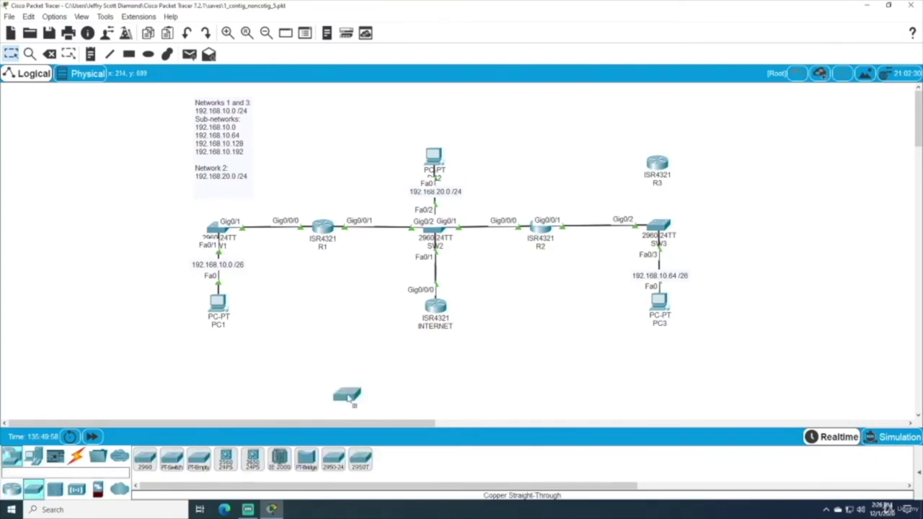
{"action": "left_click", "coordinate": [592, 165]}
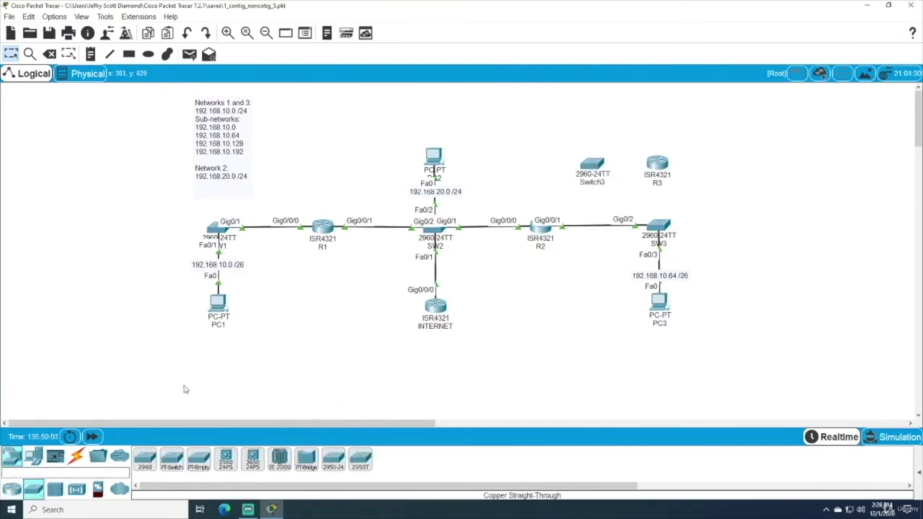
- Add a PC left of the new switch, rename it PC4 and shift the switch slightly toward R3
{"action": "left_click", "coordinate": [36, 460]}
{"action": "left_click", "coordinate": [144, 462]}
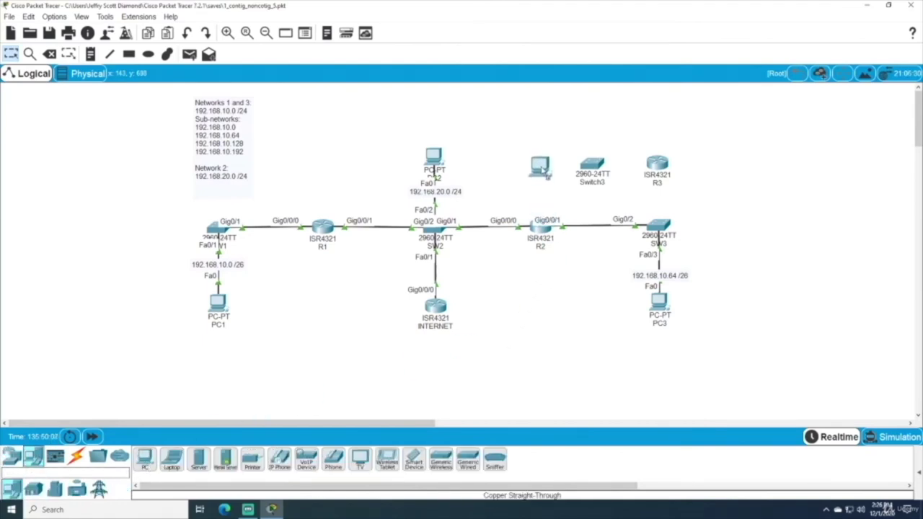
{"action": "left_click", "coordinate": [542, 168]}
{"action": "left_click", "coordinate": [550, 186]}
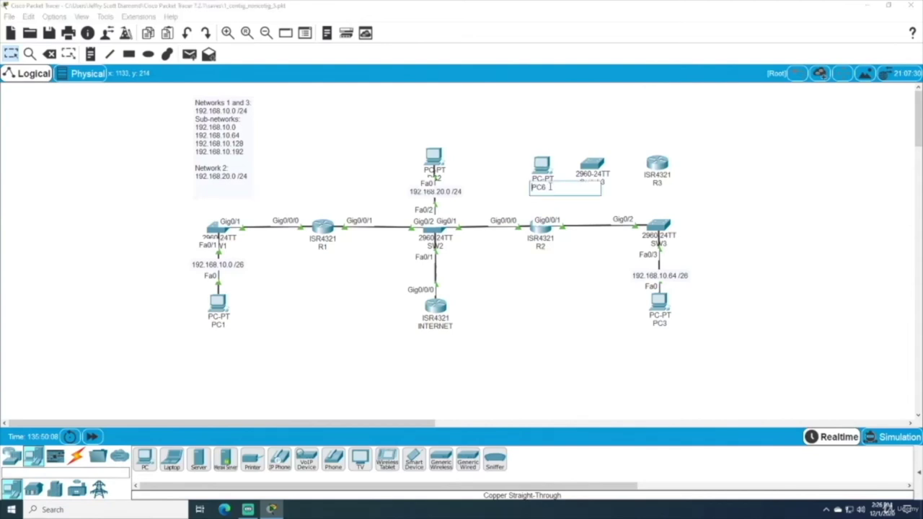
{"action": "key", "text": "shift+Left"}
{"action": "type", "text": "4"}
{"action": "left_click", "coordinate": [566, 289]}
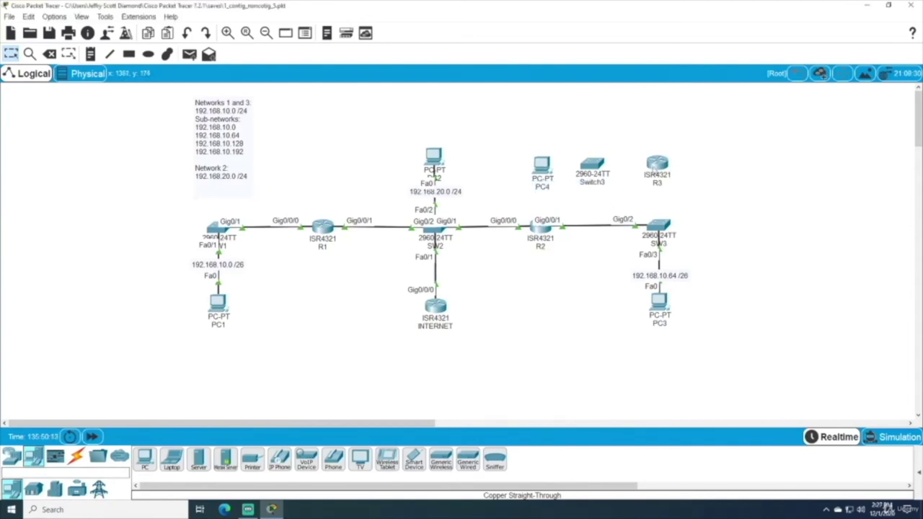
{"action": "left_click_drag", "start_coordinate": [593, 173], "coordinate": [601, 172]}
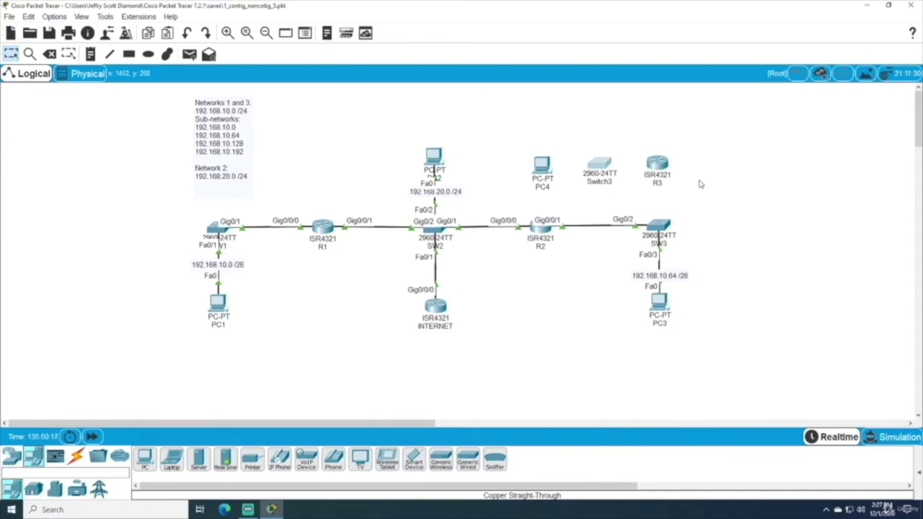
- Add the note "192.168.10.128 /26" above Switch3 and move it slightly upward
{"action": "left_click", "coordinate": [629, 149]}
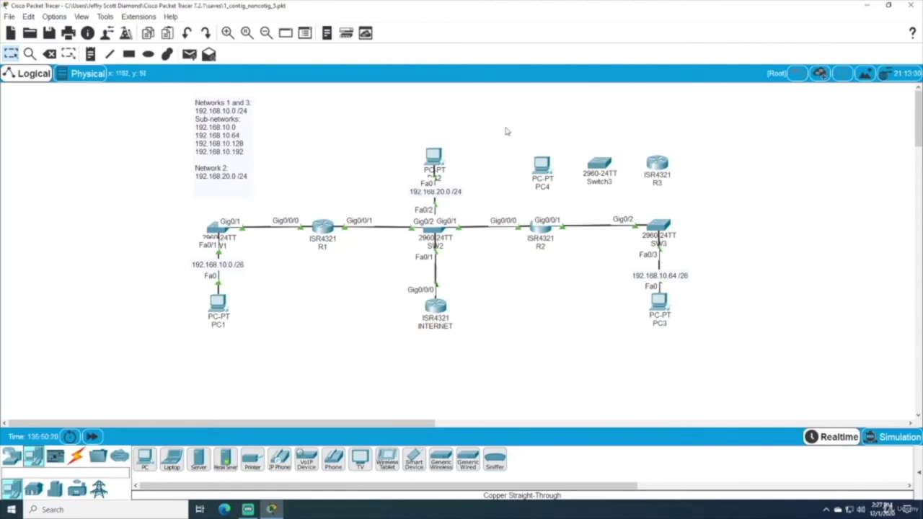
{"action": "left_click", "coordinate": [91, 55]}
{"action": "left_click", "coordinate": [569, 141]}
{"action": "type", "text": "192.168.10.128 /26"}
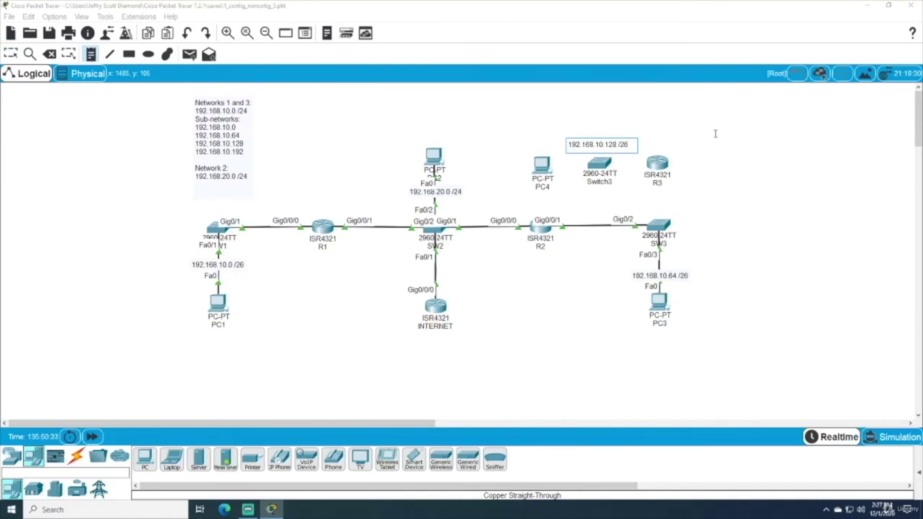
{"action": "key", "text": "Escape"}
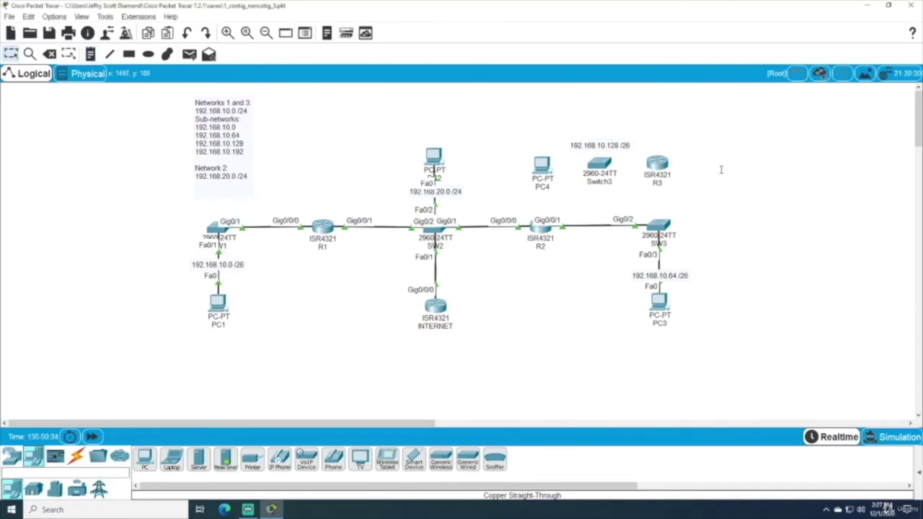
{"action": "left_click_drag", "start_coordinate": [607, 145], "coordinate": [609, 139]}
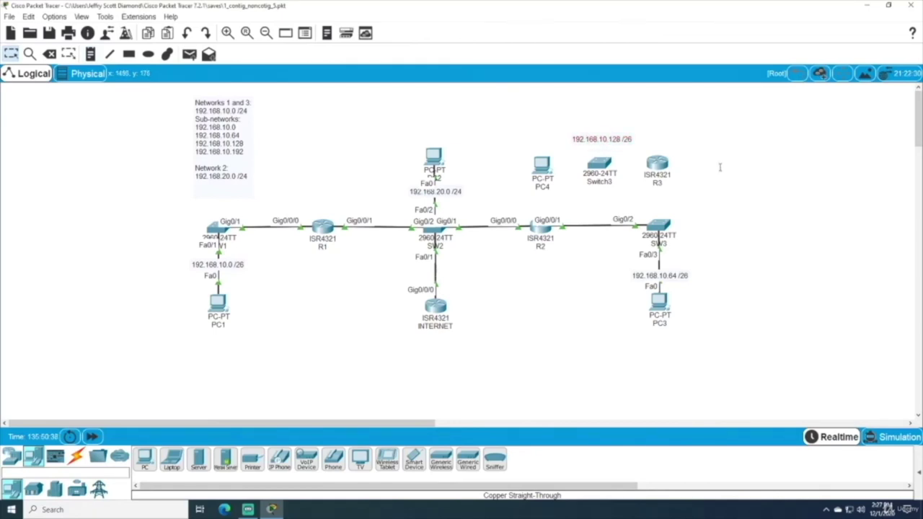
{"action": "left_click", "coordinate": [708, 188]}
- Connect R3's GigabitEthernet0/0/0 to SW3's GigabitEthernet0/1 with a copper straight-through cable
{"action": "left_click", "coordinate": [76, 458]}
{"action": "left_click", "coordinate": [199, 459]}
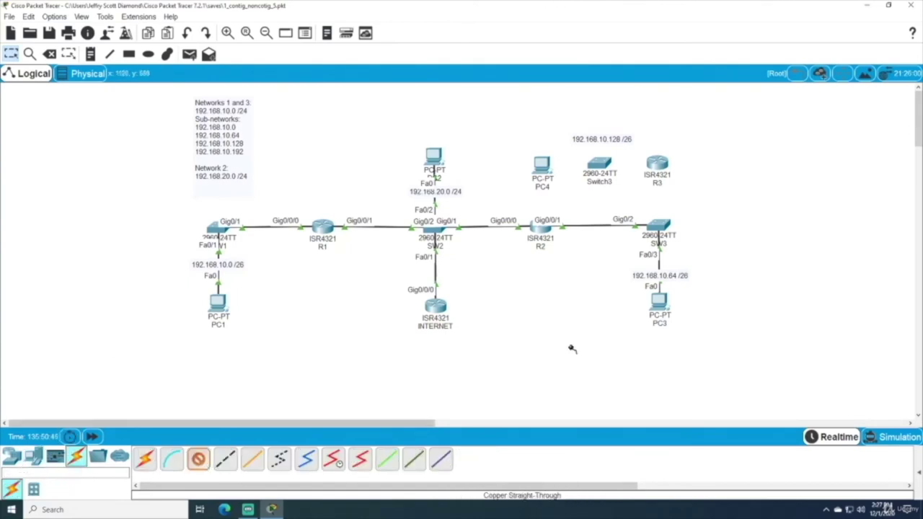
{"action": "left_click", "coordinate": [656, 167]}
{"action": "left_click", "coordinate": [702, 204]}
{"action": "left_click", "coordinate": [659, 227]}
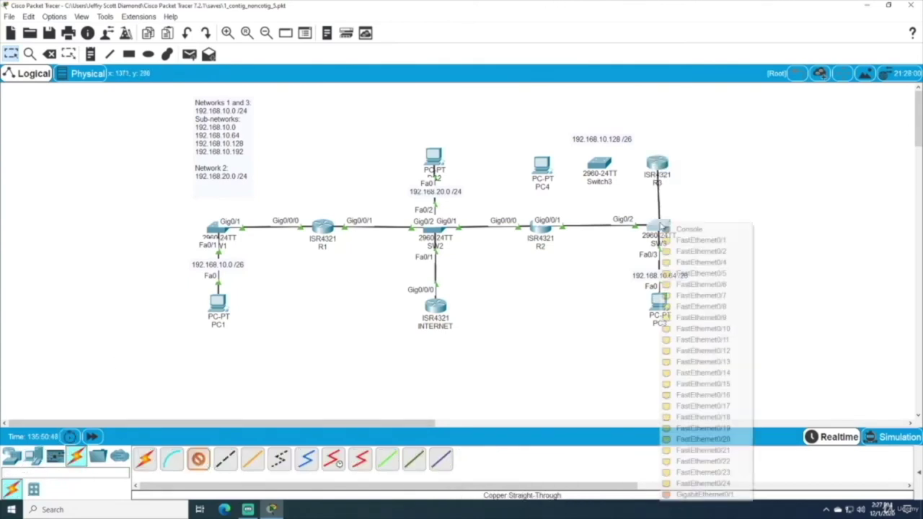
{"action": "left_click", "coordinate": [676, 495]}
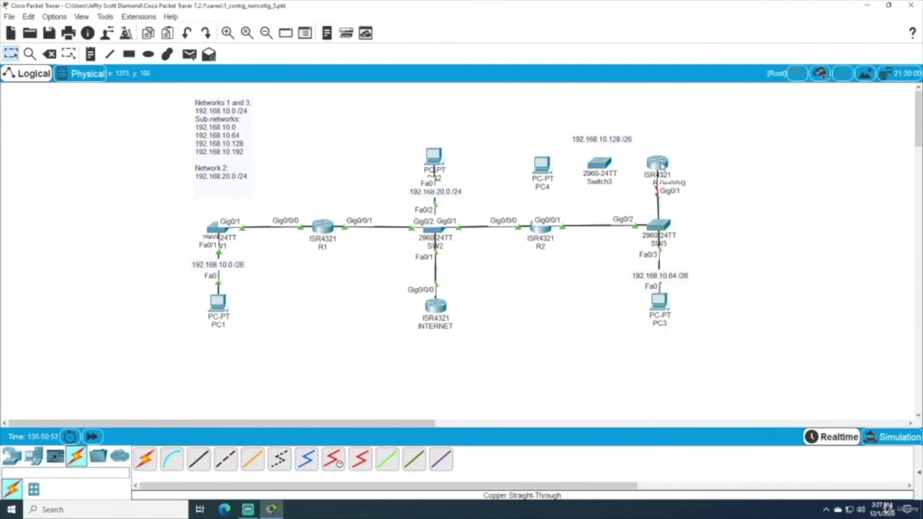
- Connect Switch3's GigabitEthernet0/1 to R3's GigabitEthernet0/0/1 with a copper straight-through cable
{"action": "left_click", "coordinate": [601, 166]}
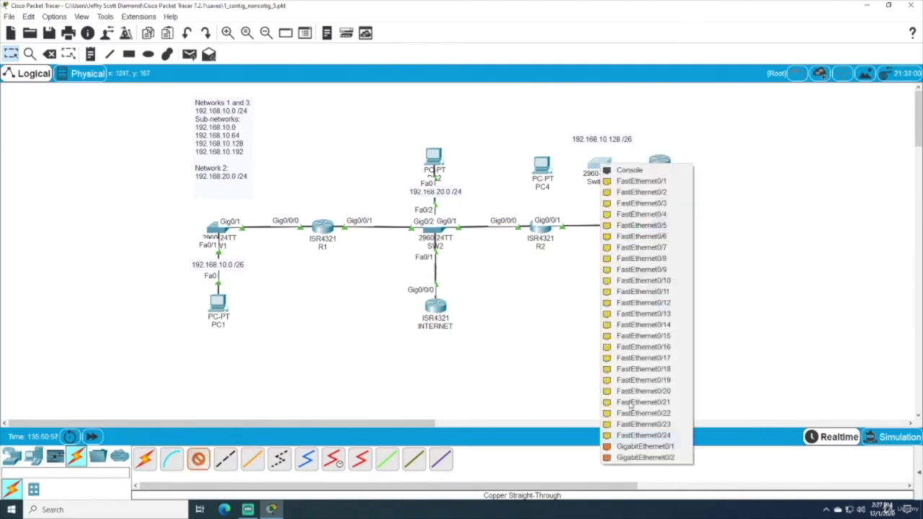
{"action": "left_click", "coordinate": [644, 447]}
{"action": "left_click", "coordinate": [660, 165]}
{"action": "left_click", "coordinate": [707, 201]}
- Shift PC4 slightly away from Switch3 and cable its FastEthernet0 to the switch's FastEthernet0/1 with copper straight-through
{"action": "left_click_drag", "start_coordinate": [599, 163], "coordinate": [535, 161]}
{"action": "left_click", "coordinate": [198, 459]}
{"action": "left_click", "coordinate": [535, 162]}
{"action": "left_click", "coordinate": [564, 202]}
{"action": "left_click", "coordinate": [591, 161]}
{"action": "left_click", "coordinate": [631, 178]}
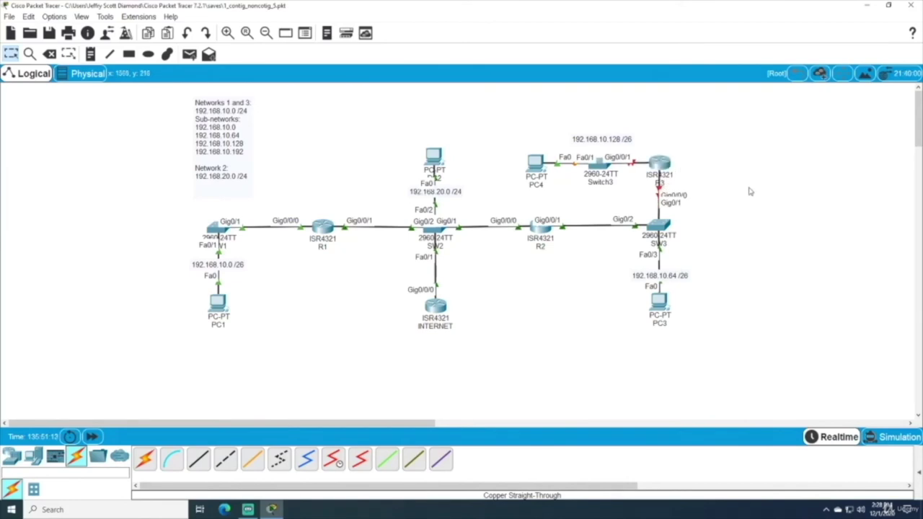
- Open R3's command line, widen its window and move it clear of the R3 side of the topology
{"action": "left_click", "coordinate": [659, 164]}
{"action": "left_click", "coordinate": [394, 124]}
{"action": "left_click_drag", "start_coordinate": [615, 245], "coordinate": [875, 245]}
{"action": "left_click_drag", "start_coordinate": [622, 111], "coordinate": [323, 69]}
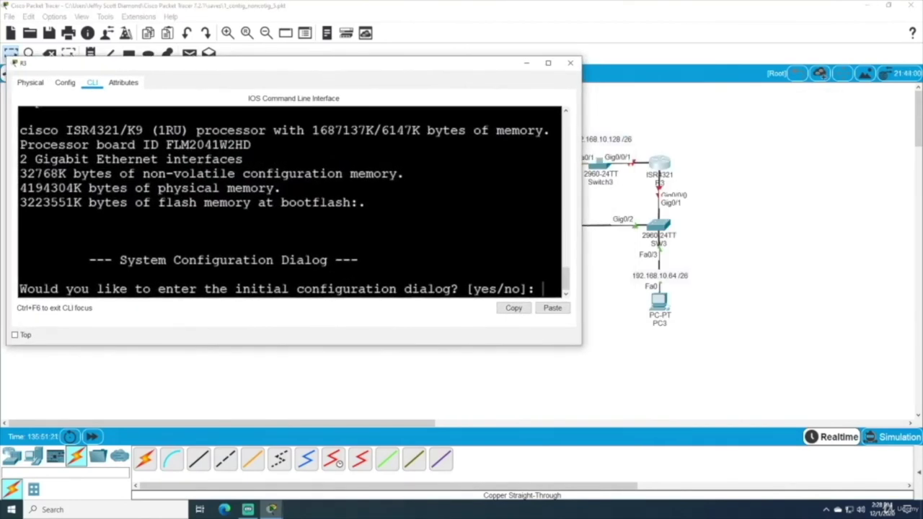
- Decline R3's initial configuration dialog, enter global configuration mode and set the hostname to R3
{"action": "type", "text": "n"}
{"action": "key", "text": "Return"}
{"action": "key", "text": "Return"}
{"action": "type", "text": "en"}
{"action": "key", "text": "Return"}
{"action": "type", "text": "conf t"}
{"action": "key", "text": "Return"}
{"action": "type", "text": "hostname R3"}
{"action": "key", "text": "Return"}
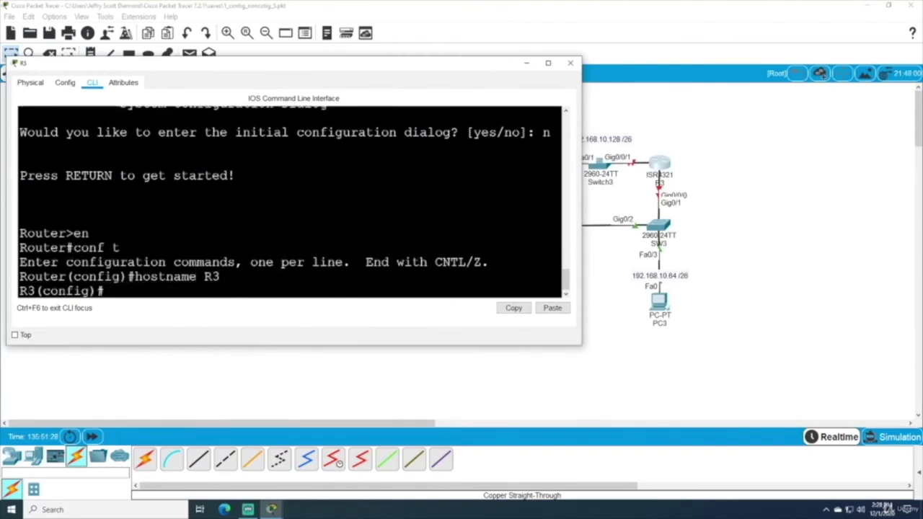
- Assign 192.168.10.67 255.255.255.192 to R3's interface g0/0/0, enable it and leave interface configuration
{"action": "type", "text": "int g0/0/0"}
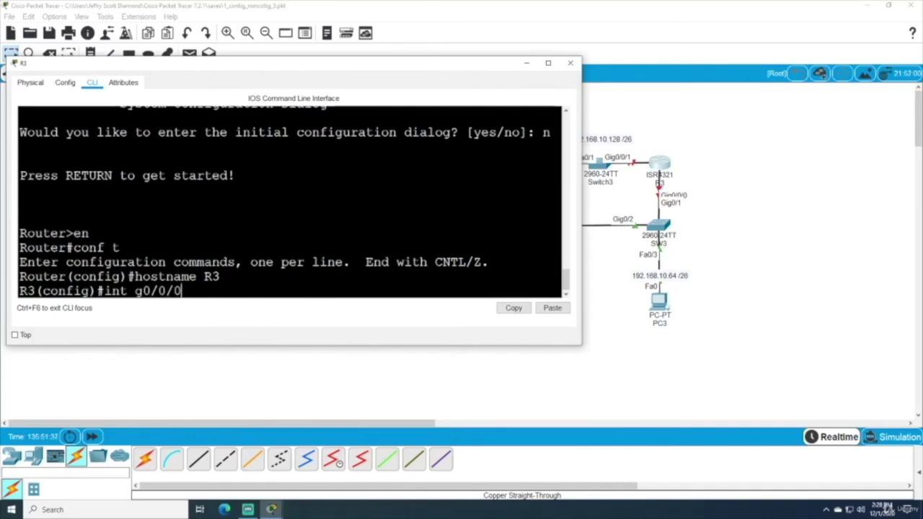
{"action": "key", "text": "Return"}
{"action": "type", "text": "ip ad"}
{"action": "key", "text": "Tab"}
{"action": "type", "text": "192.168.10"}
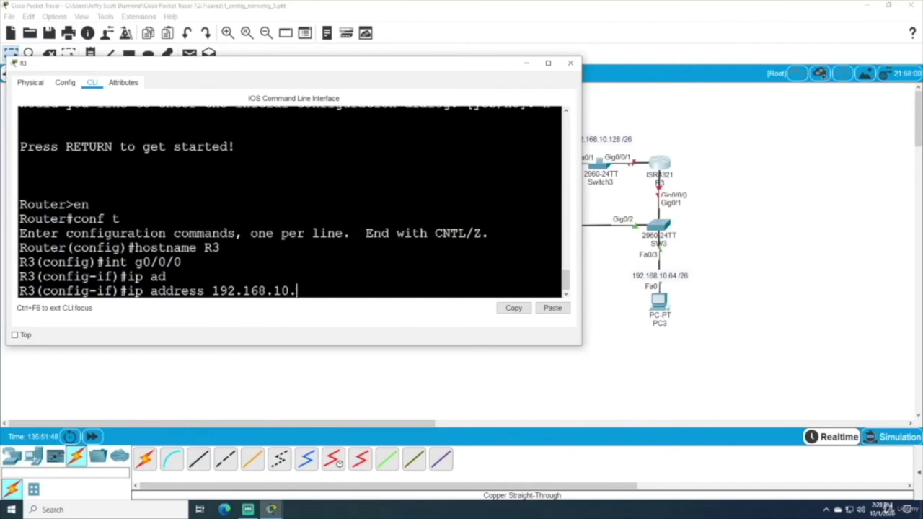
{"action": "type", "text": ".67 255.255.255.192"}
{"action": "key", "text": "Return"}
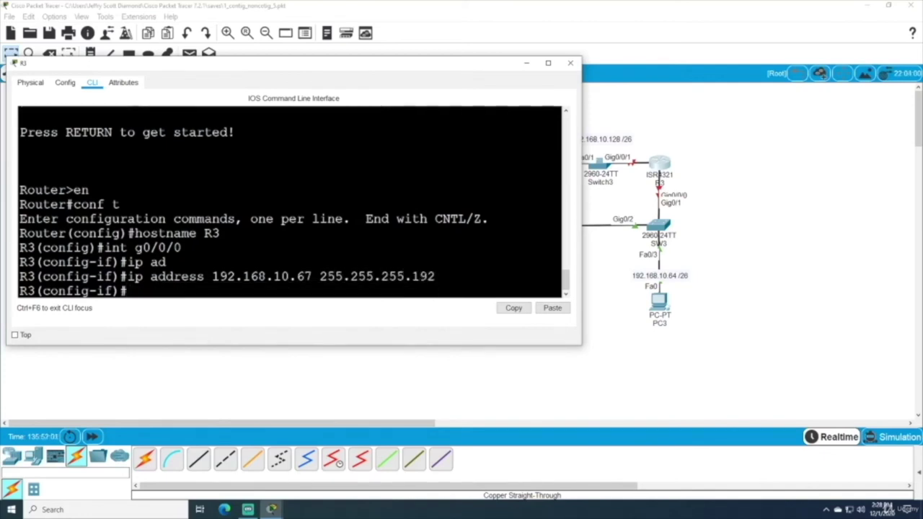
{"action": "type", "text": "no shut"}
{"action": "key", "text": "Return"}
{"action": "key", "text": "Return"}
{"action": "type", "text": "exit"}
{"action": "key", "text": "Return"}
- Assign 192.168.10.129 255.255.255.192 to R3's interface g0/0/1, enable it and leave interface configuration
{"action": "key", "text": "Up"}
{"action": "key", "text": "Up"}
{"action": "key", "text": "Up"}
{"action": "key", "text": "Up"}
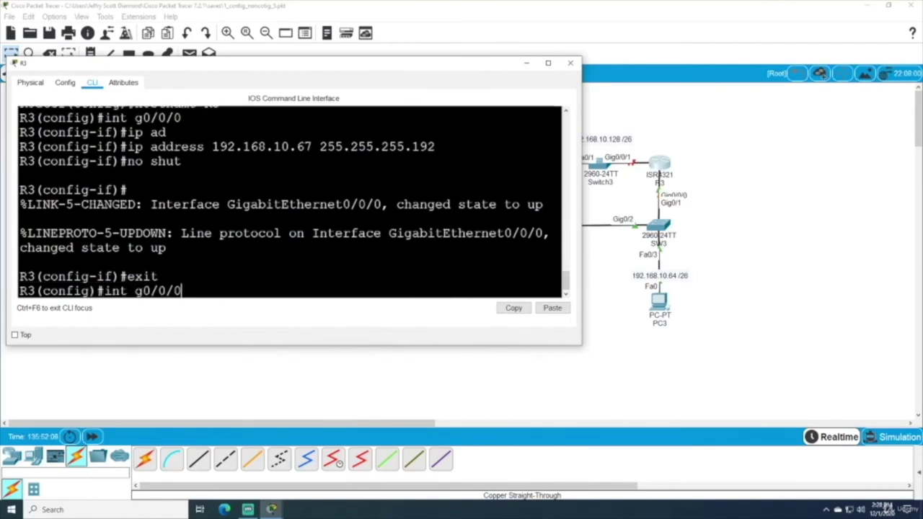
{"action": "key", "text": "BackSpace"}
{"action": "type", "text": "1"}
{"action": "key", "text": "Return"}
{"action": "key", "text": "Up"}
{"action": "key", "text": "Up"}
{"action": "key", "text": "Up"}
{"action": "key", "text": "Up"}
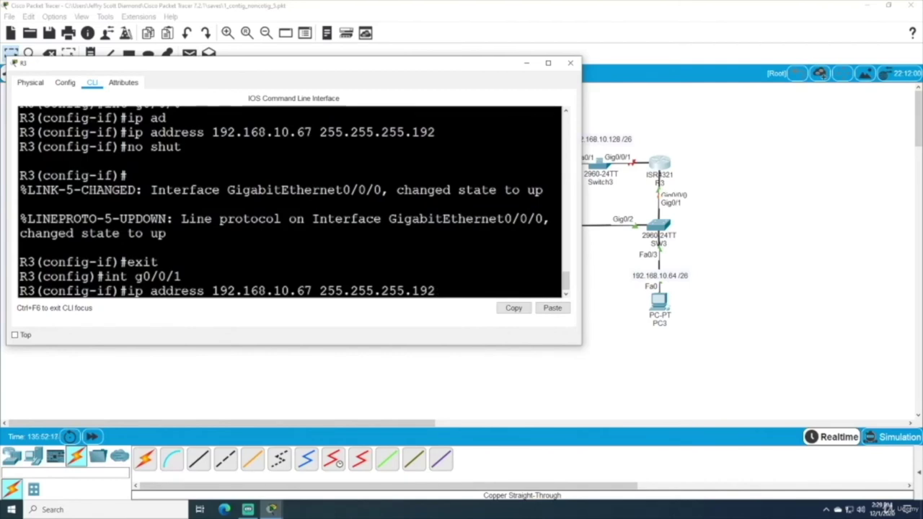
{"action": "key", "text": "Left"}
{"action": "key", "text": "Left"}
{"action": "key", "text": "Left"}
{"action": "key", "text": "Left"}
{"action": "key", "text": "Left"}
{"action": "key", "text": "Left"}
{"action": "key", "text": "Left"}
{"action": "key", "text": "Left"}
{"action": "key", "text": "Left"}
{"action": "key", "text": "Left"}
{"action": "key", "text": "Left"}
{"action": "key", "text": "Left"}
{"action": "key", "text": "Left"}
{"action": "key", "text": "Left"}
{"action": "key", "text": "Left"}
{"action": "key", "text": "Left"}
{"action": "key", "text": "BackSpace"}
{"action": "key", "text": "BackSpace"}
{"action": "type", "text": "129"}
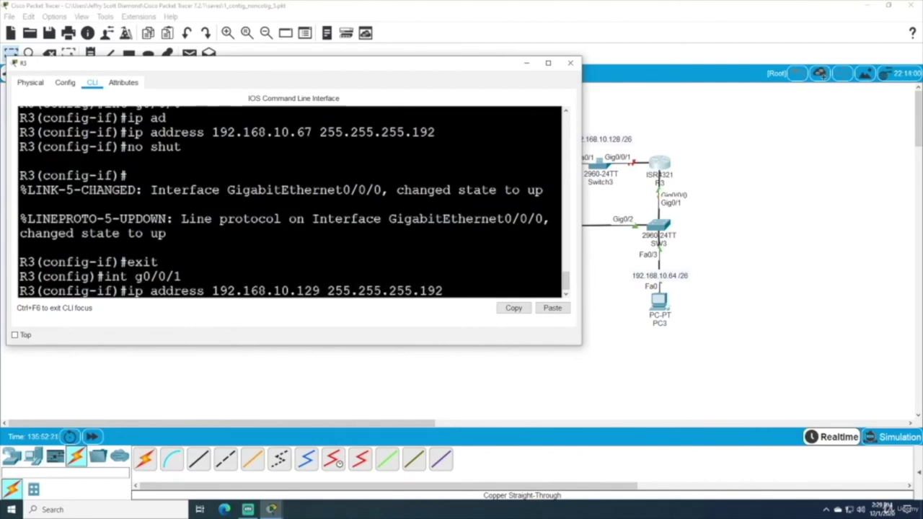
{"action": "key", "text": "Return"}
{"action": "type", "text": "no shut"}
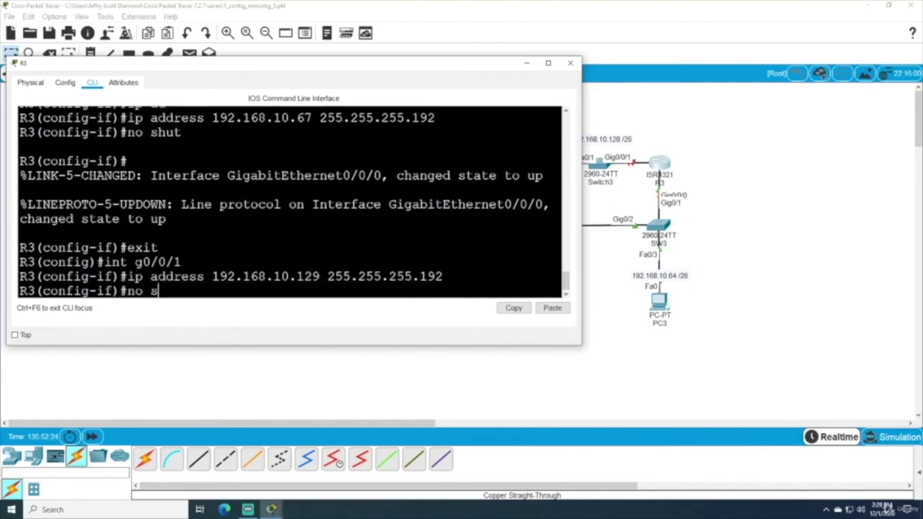
{"action": "key", "text": "Return"}
{"action": "key", "text": "Return"}
{"action": "type", "text": "exit"}
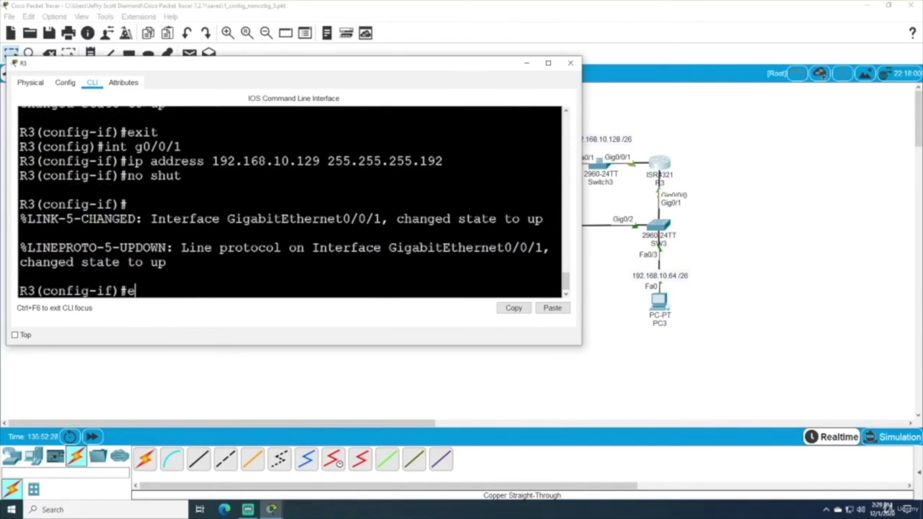
{"action": "key", "text": "Return"}
- Start EIGRP process 1 on R3 and advertise network 192.168.10.128 with wildcard 0.0.0.255
{"action": "type", "text": "router eigrp 1"}
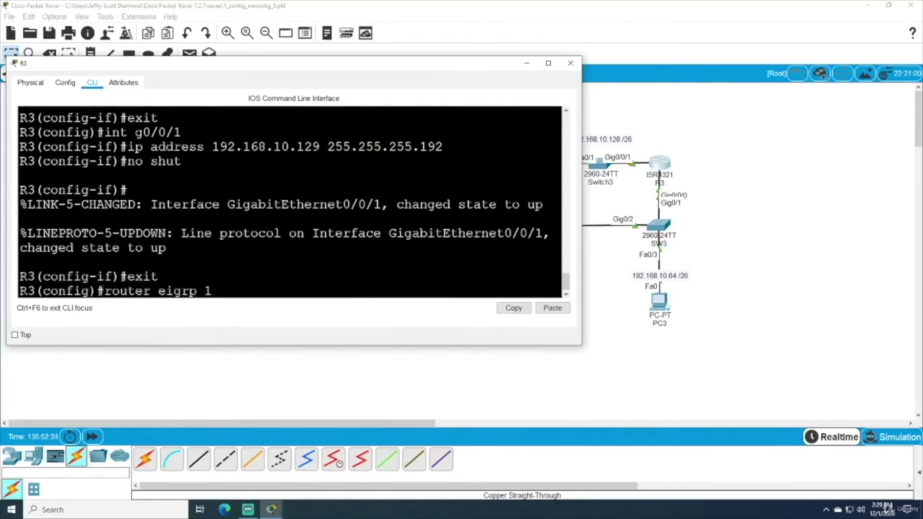
{"action": "key", "text": "Return"}
{"action": "type", "text": "network 192.1"}
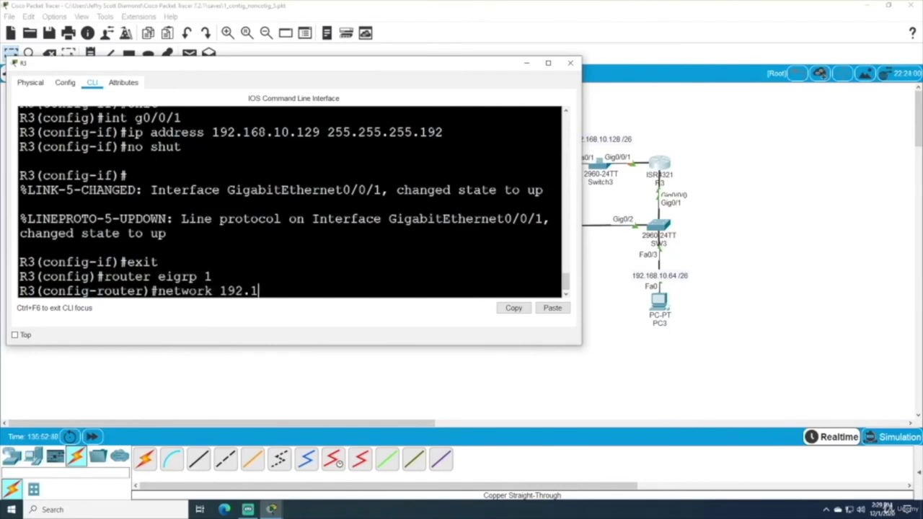
{"action": "type", "text": "68.10.128"}
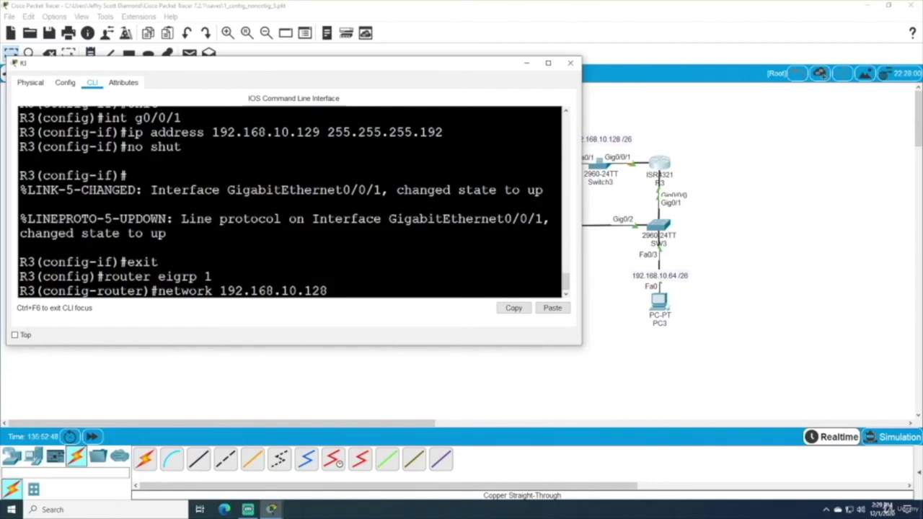
{"action": "type", "text": " 0.0.0.255"}
{"action": "key", "text": "Return"}
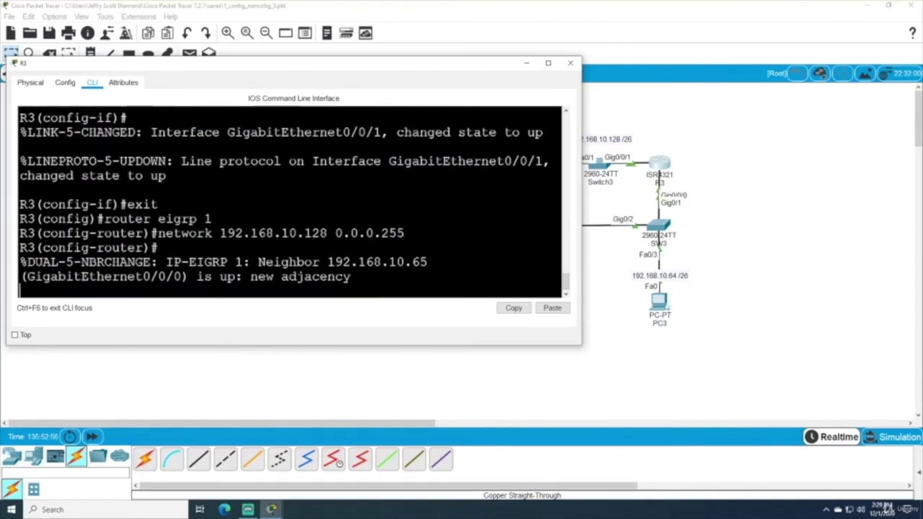
- Advertise network 192.168.10.64 with wildcard 0.0.0.255 in R3's EIGRP process
{"action": "key", "text": "Up"}
{"action": "key", "text": "Left"}
{"action": "key", "text": "Left"}
{"action": "key", "text": "Left"}
{"action": "key", "text": "Left"}
{"action": "key", "text": "Left"}
{"action": "key", "text": "Left"}
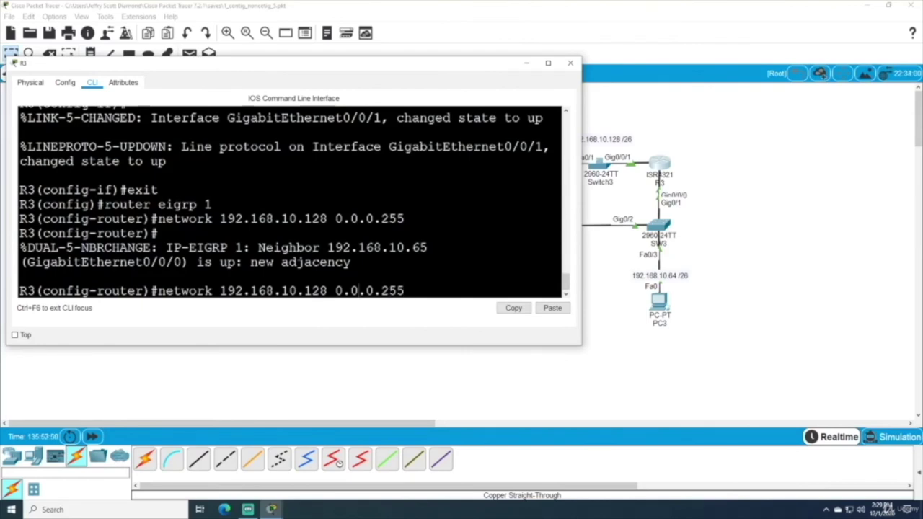
{"action": "key", "text": "BackSpace"}
{"action": "key", "text": "BackSpace"}
{"action": "key", "text": "BackSpace"}
{"action": "type", "text": "64"}
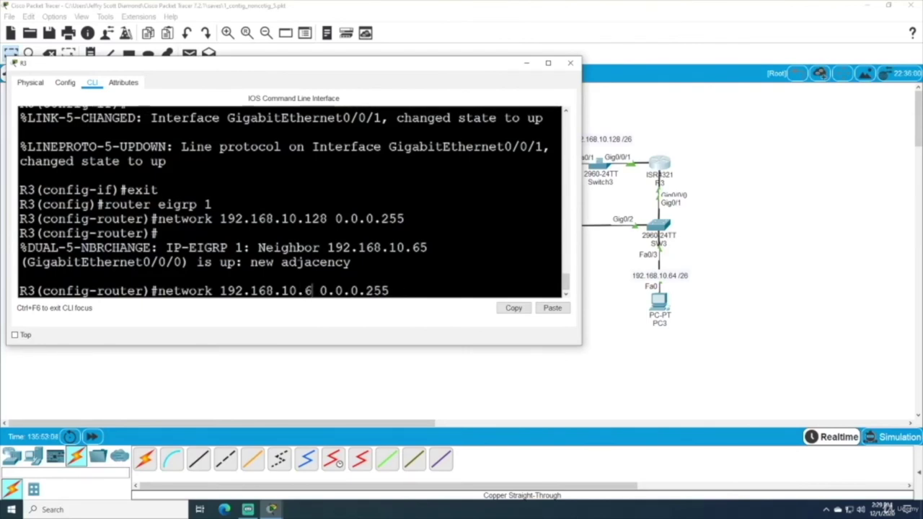
{"action": "key", "text": "Right"}
{"action": "key", "text": "Right"}
{"action": "key", "text": "Right"}
{"action": "key", "text": "Right"}
{"action": "key", "text": "Right"}
{"action": "key", "text": "Right"}
{"action": "key", "text": "Right"}
{"action": "key", "text": "Right"}
{"action": "key", "text": "Right"}
{"action": "key", "text": "Right"}
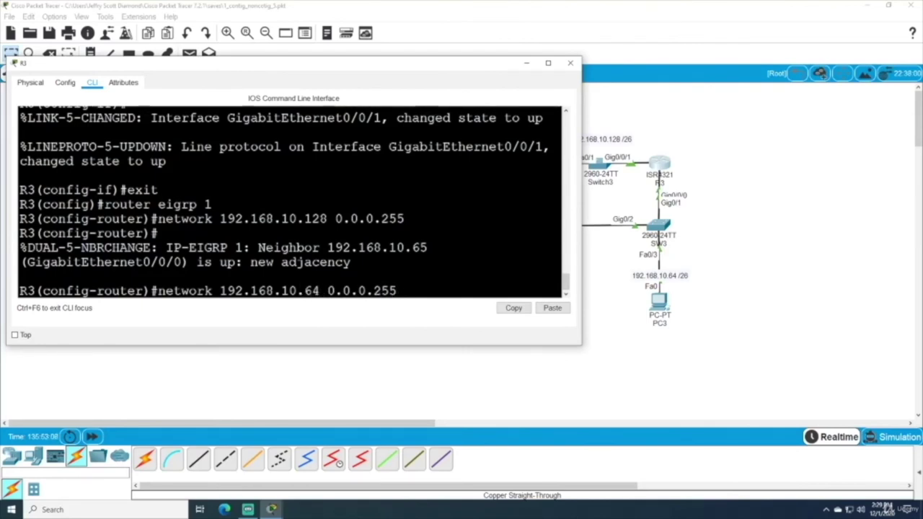
{"action": "key", "text": "Return"}
- Enable auto-summary for EIGRP on R3 and leave router configuration mode
{"action": "type", "text": "auto-sum"}
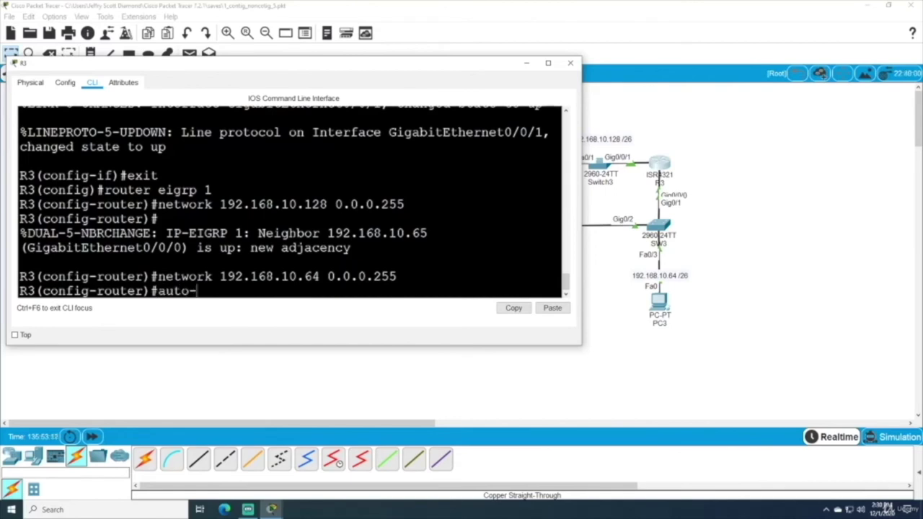
{"action": "key", "text": "Tab"}
{"action": "key", "text": "Return"}
{"action": "type", "text": "exit"}
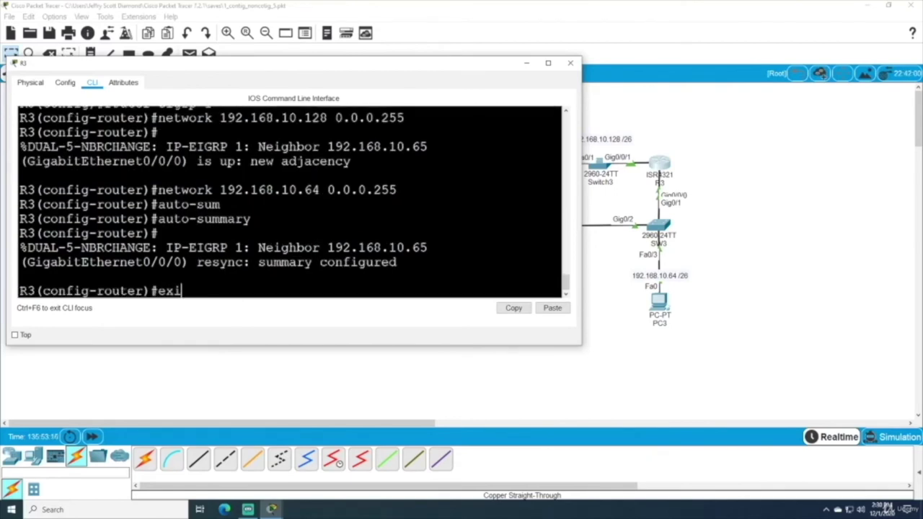
{"action": "key", "text": "Return"}
- Return R3 to privileged mode, save its configuration with wr and close the router's window
{"action": "type", "text": "exit"}
{"action": "key", "text": "Return"}
{"action": "type", "text": "wr"}
{"action": "key", "text": "Return"}
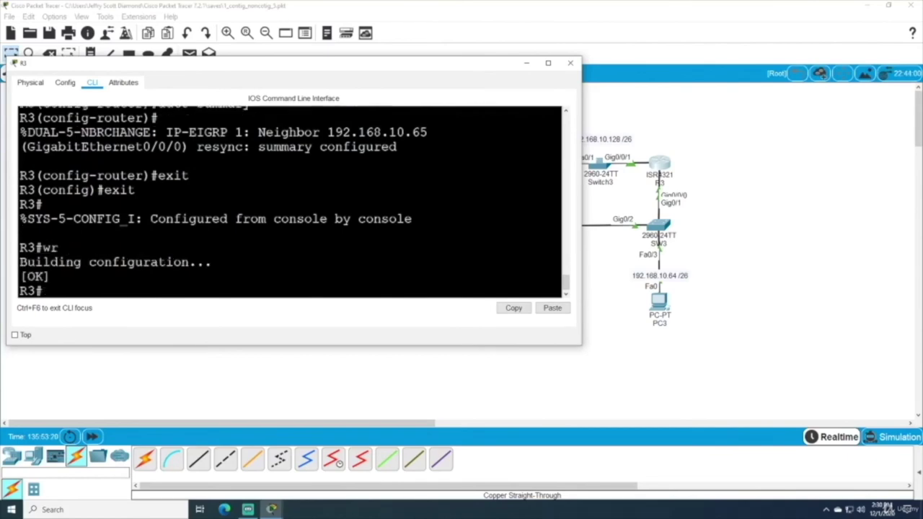
{"action": "key", "text": "Return"}
{"action": "left_click", "coordinate": [571, 62]}
- Set PC4's default gateway to 192.168.10.129 and its DNS server to 8.8.8.8
{"action": "left_click", "coordinate": [537, 167]}
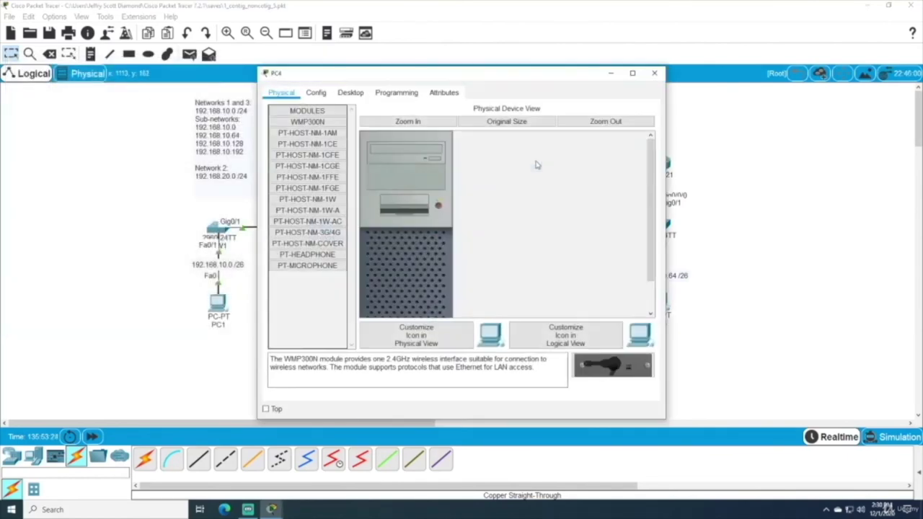
{"action": "left_click", "coordinate": [318, 93]}
{"action": "type", "text": "192."}
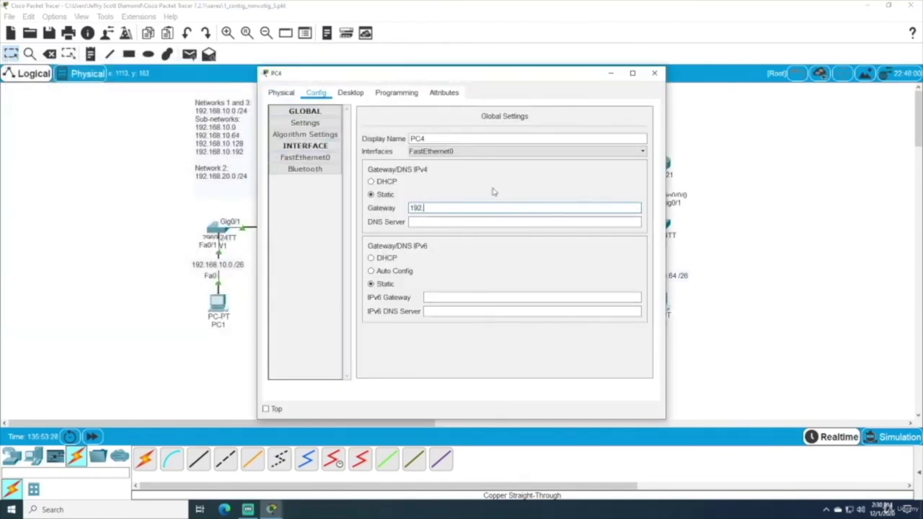
{"action": "type", "text": "168.10.12"}
{"action": "key", "text": "Tab"}
{"action": "type", "text": "8"}
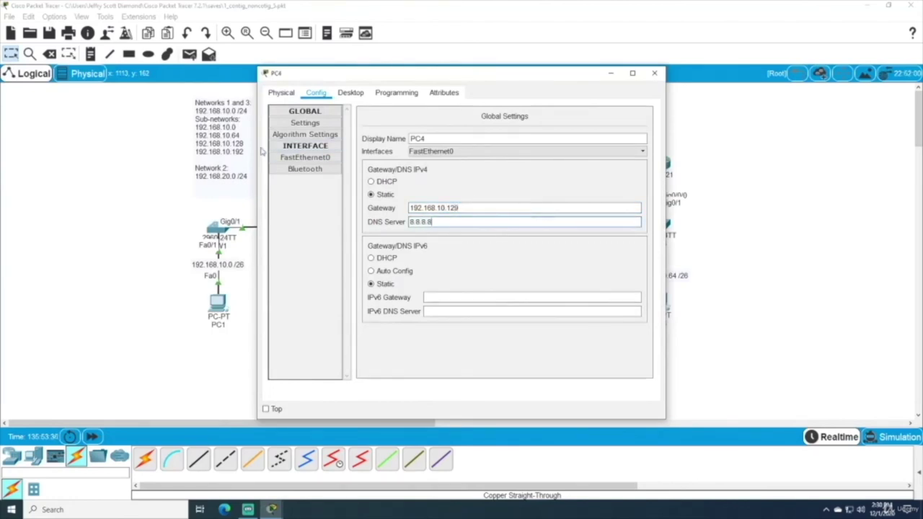
- Set PC4's FastEthernet0 IP address to 192.168.10.130, fill in the subnet mask and close the PC's window
{"action": "left_click", "coordinate": [305, 157]}
{"action": "type", "text": "192.168.10"}
{"action": "key", "text": "Tab"}
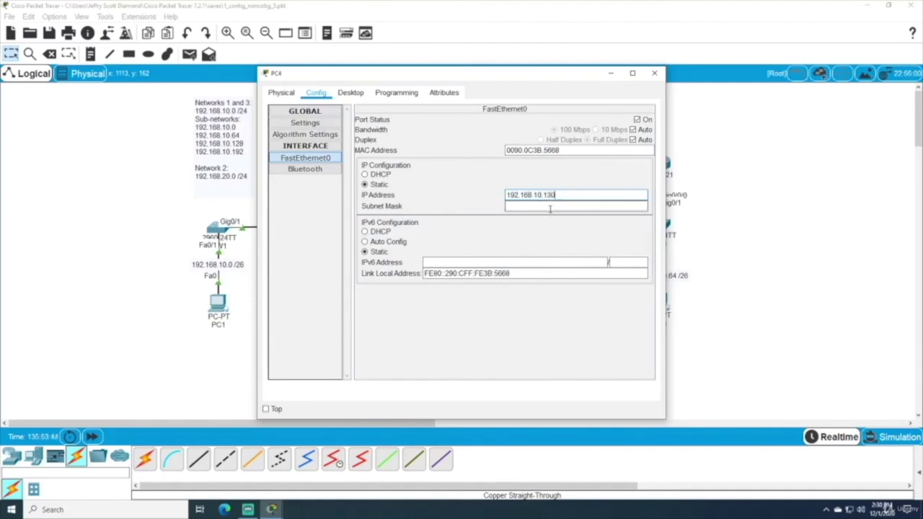
{"action": "left_click", "coordinate": [654, 73]}
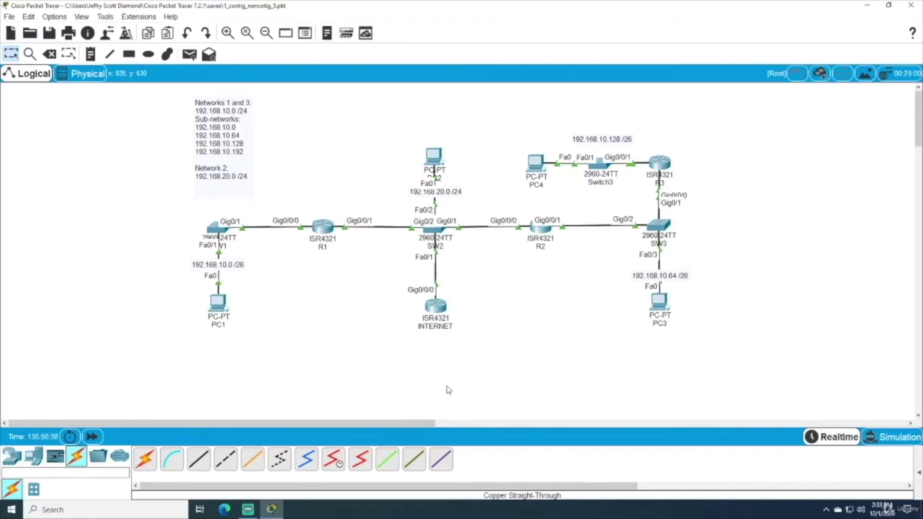
- Open the INTERNET router's command line in a widened window, enter privileged mode and ping 192.168.10.66
{"action": "left_click", "coordinate": [436, 306]}
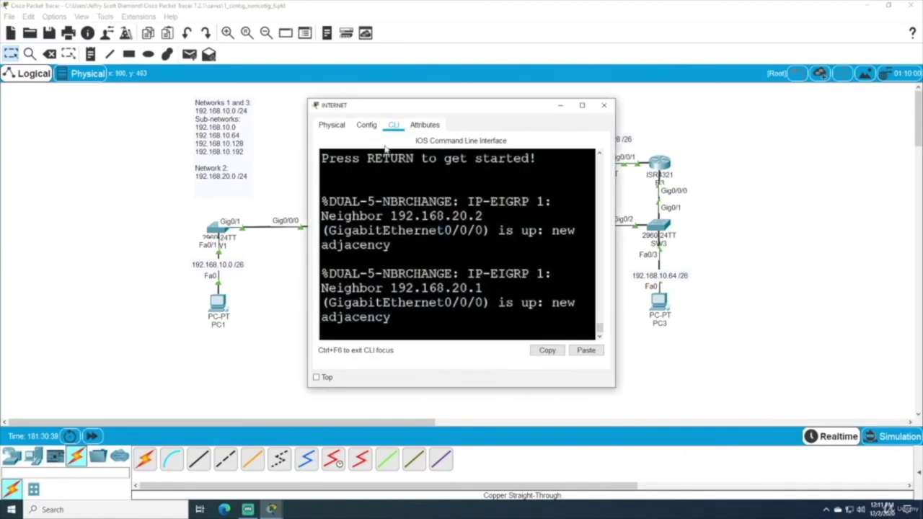
{"action": "left_click_drag", "start_coordinate": [378, 105], "coordinate": [132, 74]}
{"action": "left_click_drag", "start_coordinate": [370, 118], "coordinate": [754, 118]}
{"action": "key", "text": "Return"}
{"action": "type", "text": "en"}
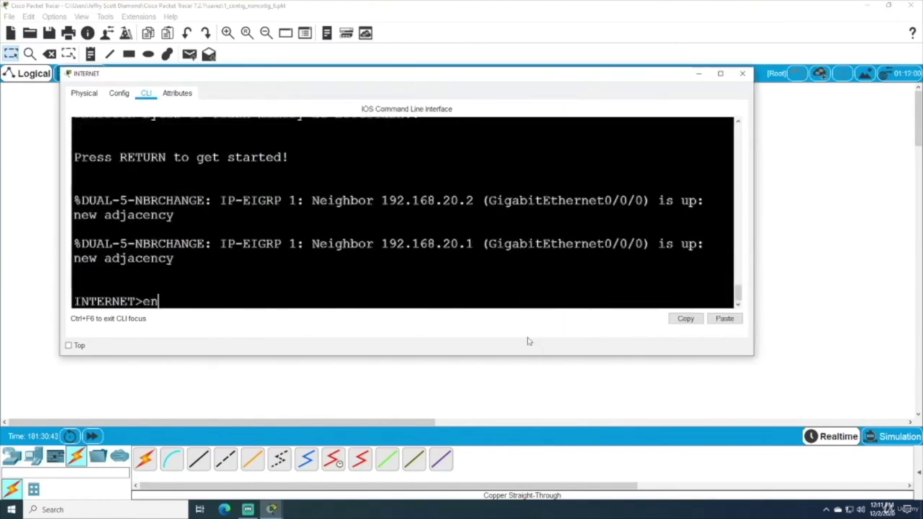
{"action": "key", "text": "Return"}
{"action": "type", "text": "ping"}
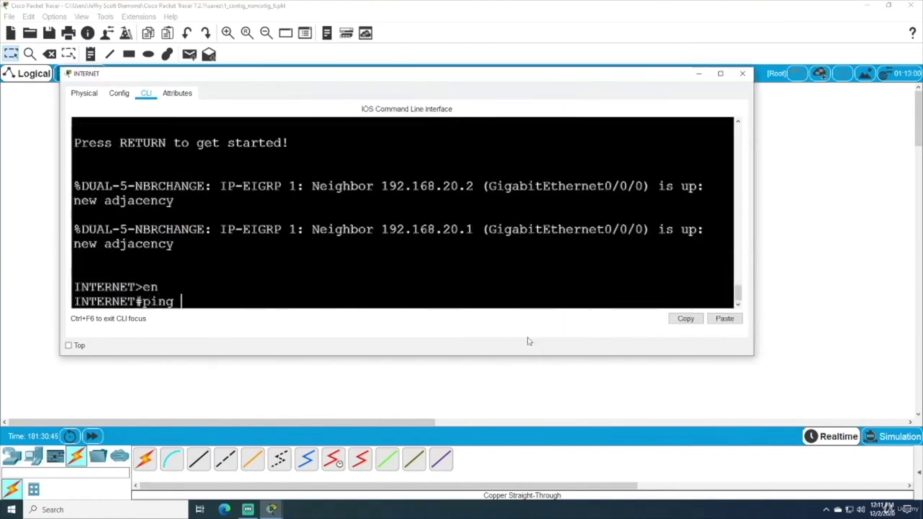
{"action": "type", "text": " 192.168.10.66"}
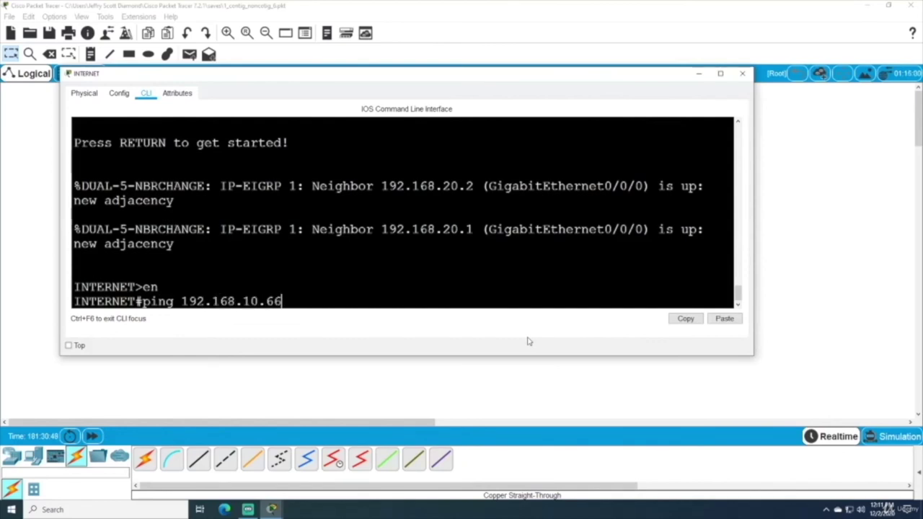
{"action": "key", "text": "Return"}
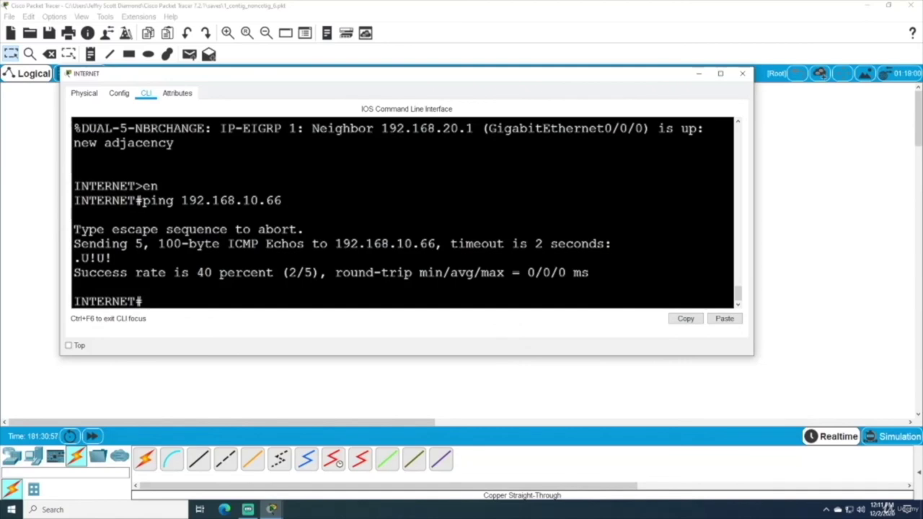
- Examine the individual reply marks of the INTERNET router's ping, with its window arranged so the R3 side of the topology shows
{"action": "left_click_drag", "start_coordinate": [74, 258], "coordinate": [79, 257]}
{"action": "left_click_drag", "start_coordinate": [80, 257], "coordinate": [89, 257]}
{"action": "left_click_drag", "start_coordinate": [243, 75], "coordinate": [679, 62]}
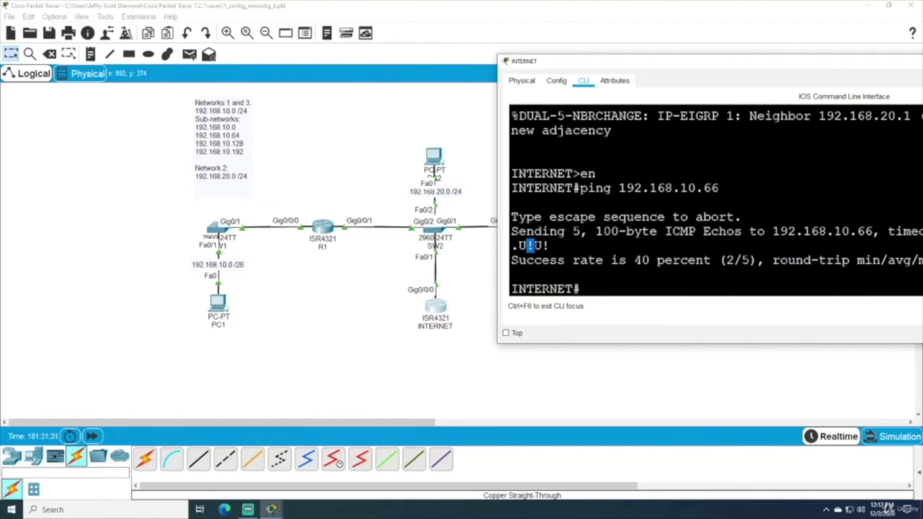
{"action": "left_click_drag", "start_coordinate": [646, 63], "coordinate": [178, 40]}
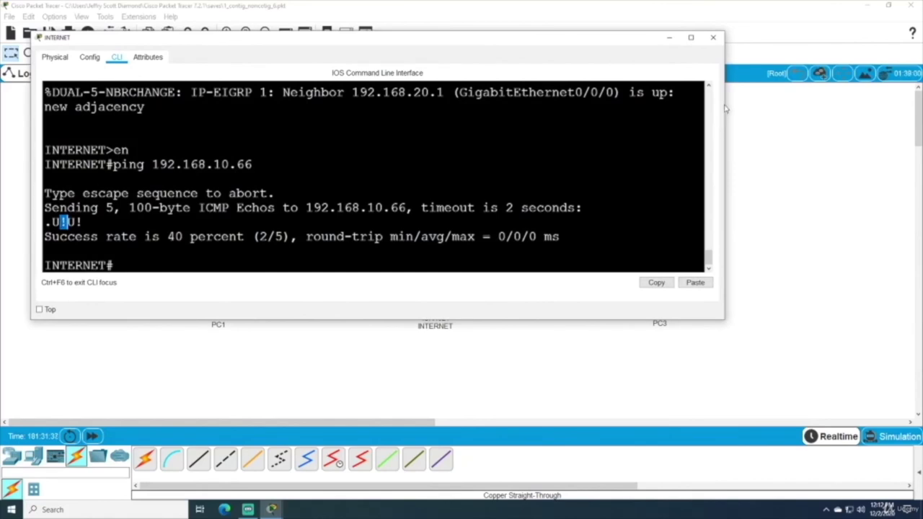
{"action": "left_click_drag", "start_coordinate": [725, 104], "coordinate": [605, 104]}
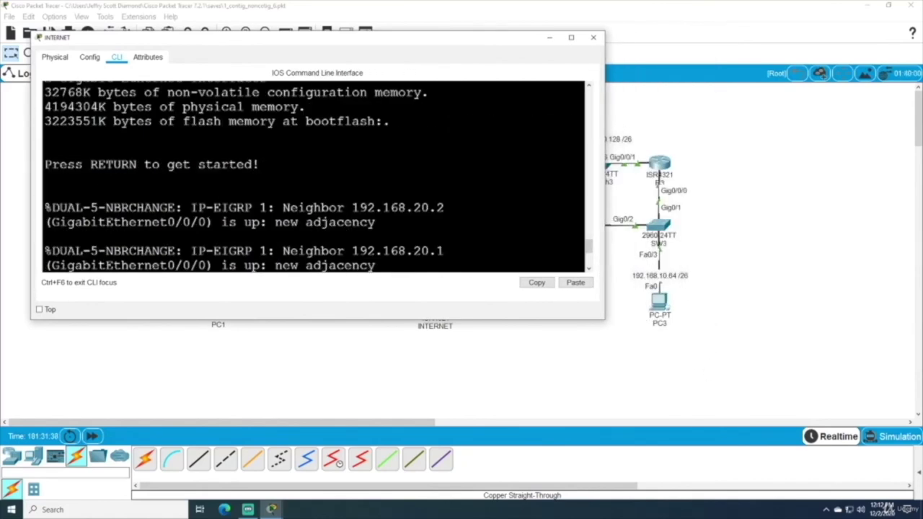
{"action": "left_click", "coordinate": [106, 234]}
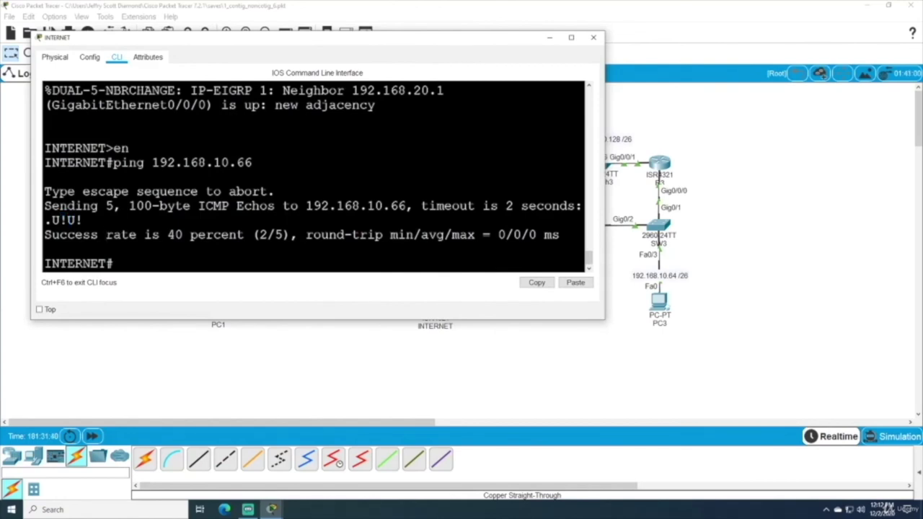
{"action": "left_click_drag", "start_coordinate": [67, 220], "coordinate": [76, 220]}
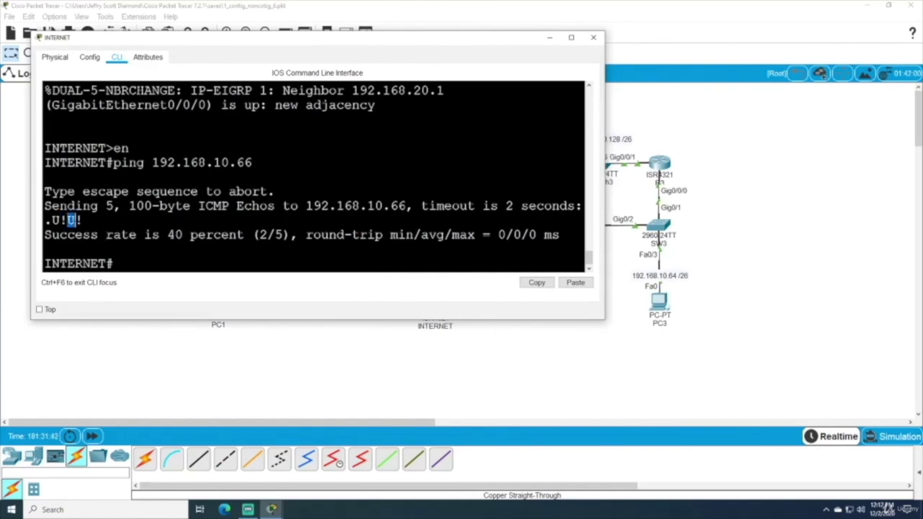
{"action": "left_click", "coordinate": [77, 220]}
{"action": "left_click_drag", "start_coordinate": [74, 220], "coordinate": [83, 220]}
- Repeat the ping to 192.168.10.66 from the INTERNET router three times, examine the reply pattern and close the router's window
{"action": "key", "text": "Up"}
{"action": "key", "text": "Return"}
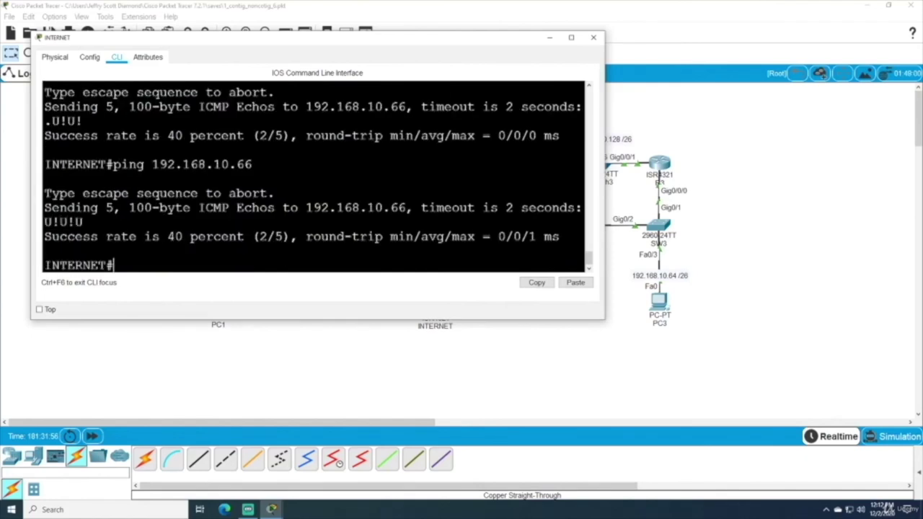
{"action": "key", "text": "Up"}
{"action": "key", "text": "Return"}
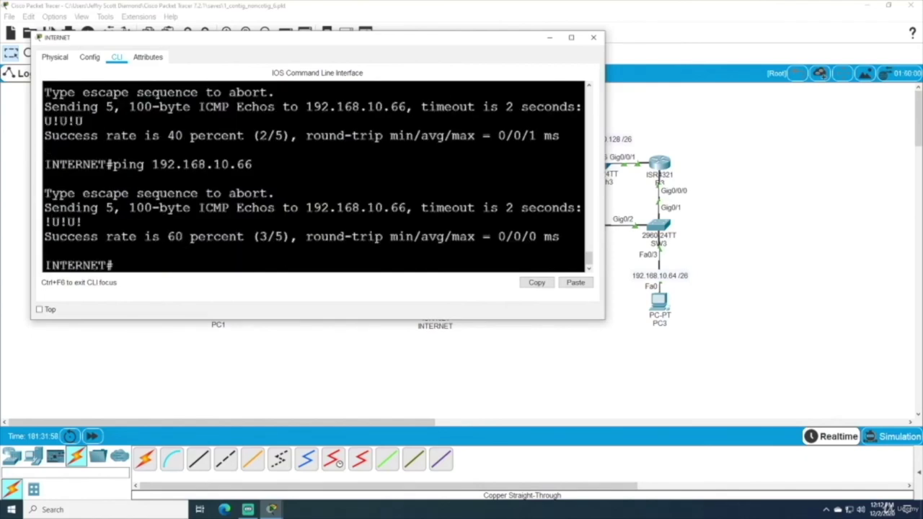
{"action": "key", "text": "Up"}
{"action": "key", "text": "Return"}
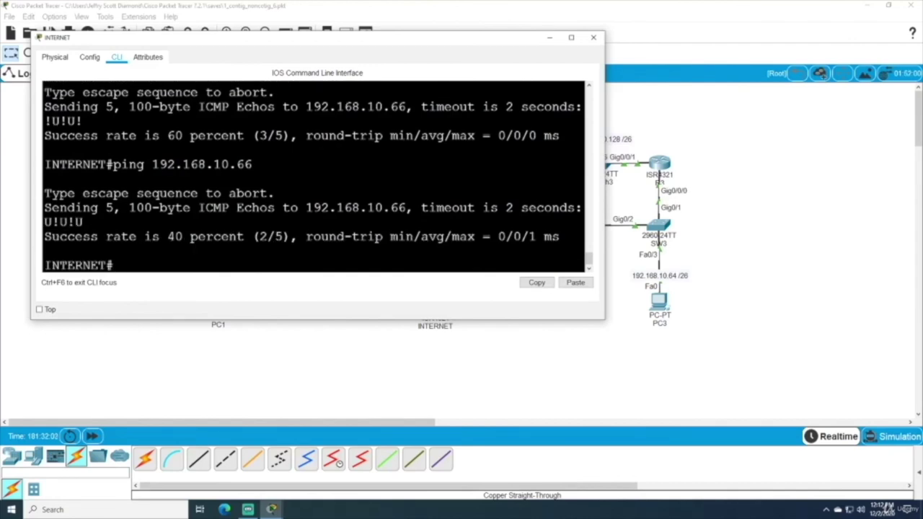
{"action": "left_click_drag", "start_coordinate": [44, 221], "coordinate": [84, 221]}
{"action": "left_click", "coordinate": [64, 221]}
{"action": "left_click_drag", "start_coordinate": [501, 39], "coordinate": [496, 82]}
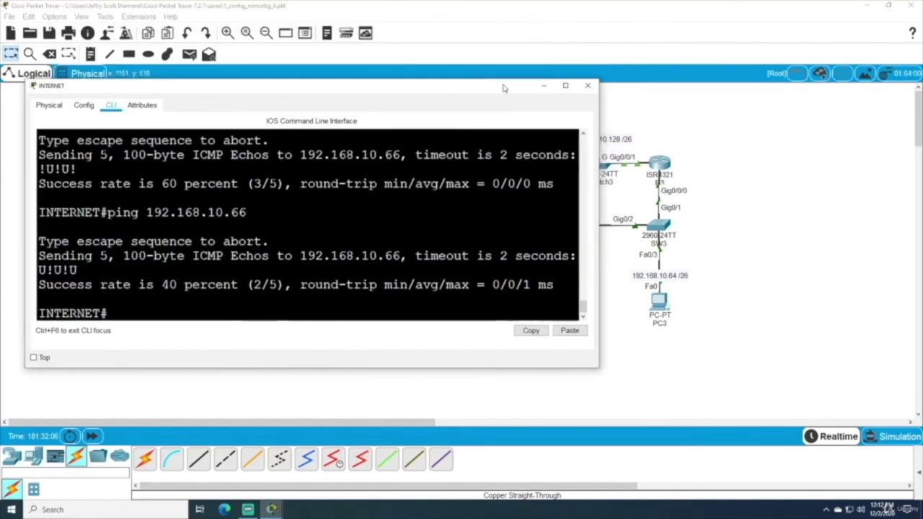
{"action": "left_click", "coordinate": [588, 80]}
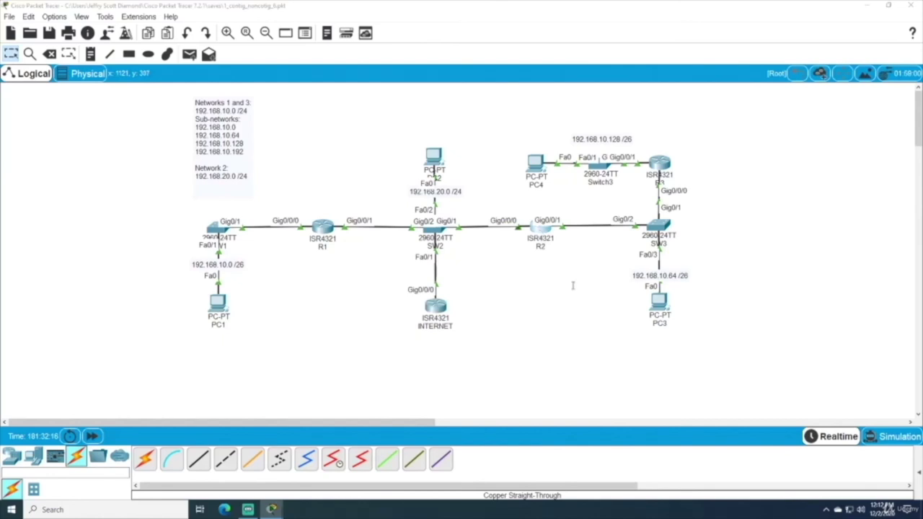
- Open R2's command line beside the topology, enter privileged mode and ping PC4 at 192.168.10.130
{"action": "left_click", "coordinate": [541, 229]}
{"action": "left_click_drag", "start_coordinate": [399, 105], "coordinate": [135, 78]}
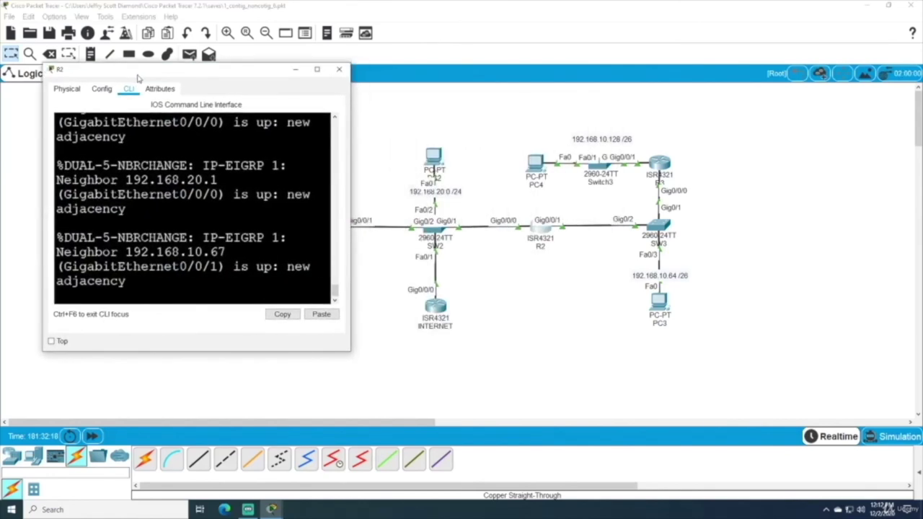
{"action": "key", "text": "Return"}
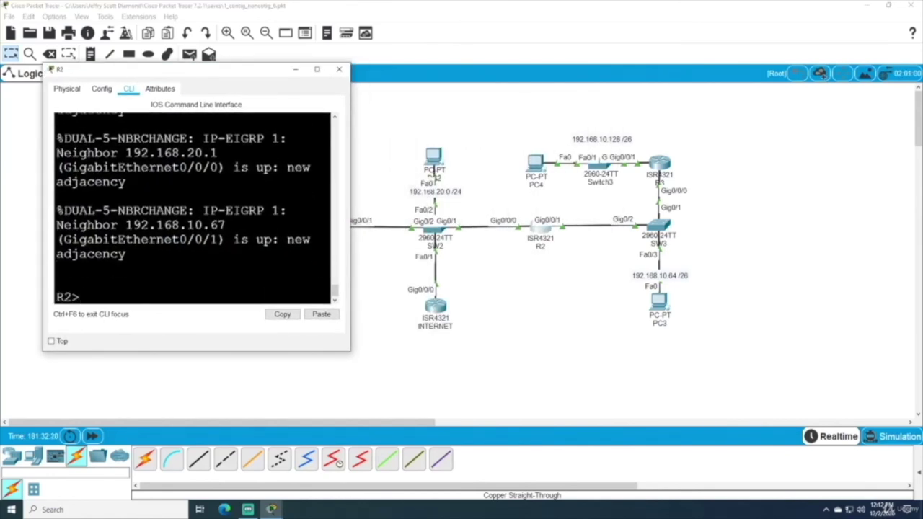
{"action": "type", "text": "en"}
{"action": "key", "text": "Return"}
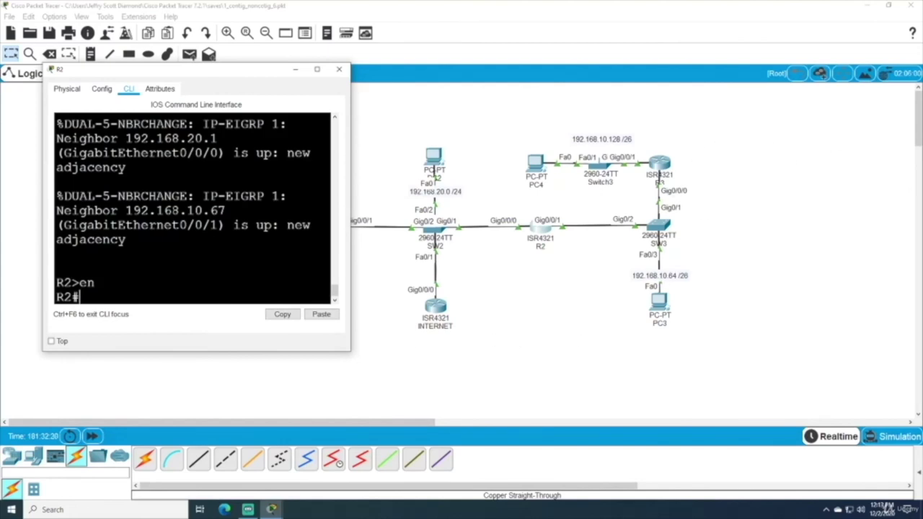
{"action": "type", "text": "ping 192.168.10.130"}
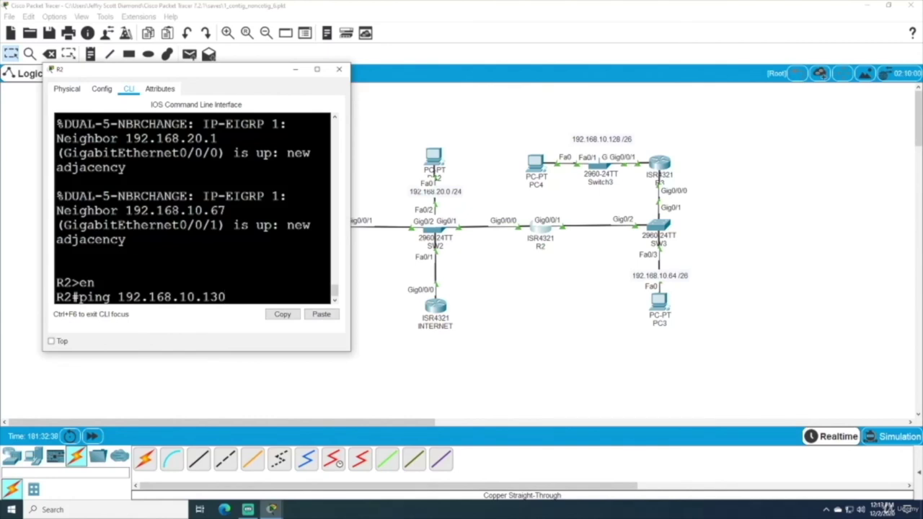
{"action": "key", "text": "Return"}
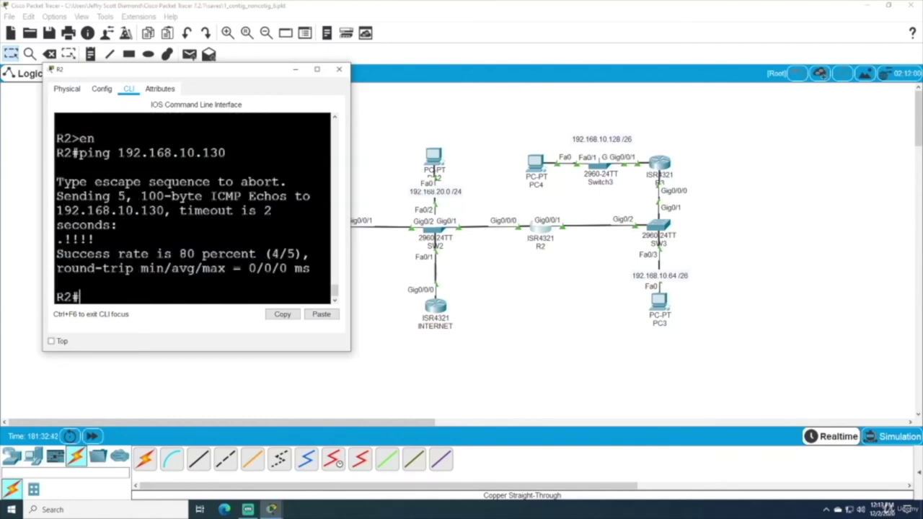
- Check the first reply mark and repeat the ping from R2 to 192.168.10.130 several times
{"action": "left_click_drag", "start_coordinate": [56, 240], "coordinate": [63, 239]}
{"action": "key", "text": "Up"}
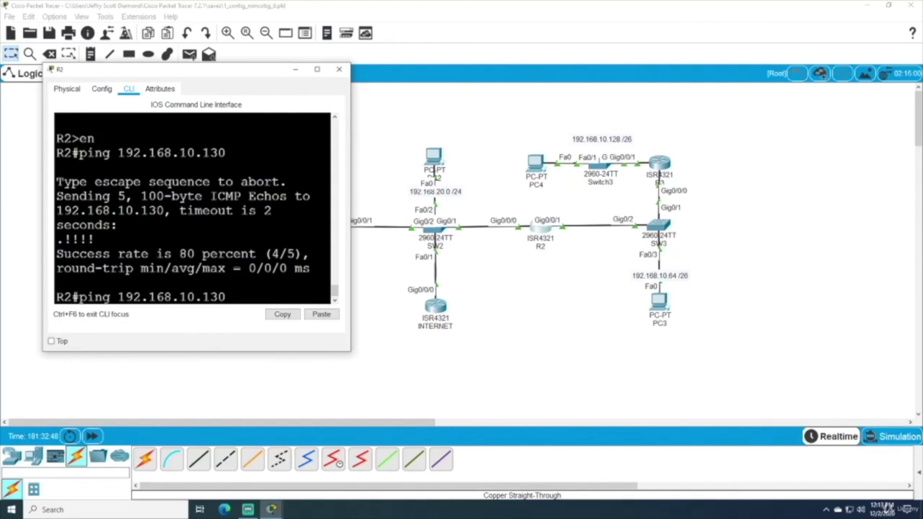
{"action": "key", "text": "Return"}
{"action": "key", "text": "Up"}
{"action": "key", "text": "Return"}
{"action": "key", "text": "Up"}
{"action": "key", "text": "Return"}
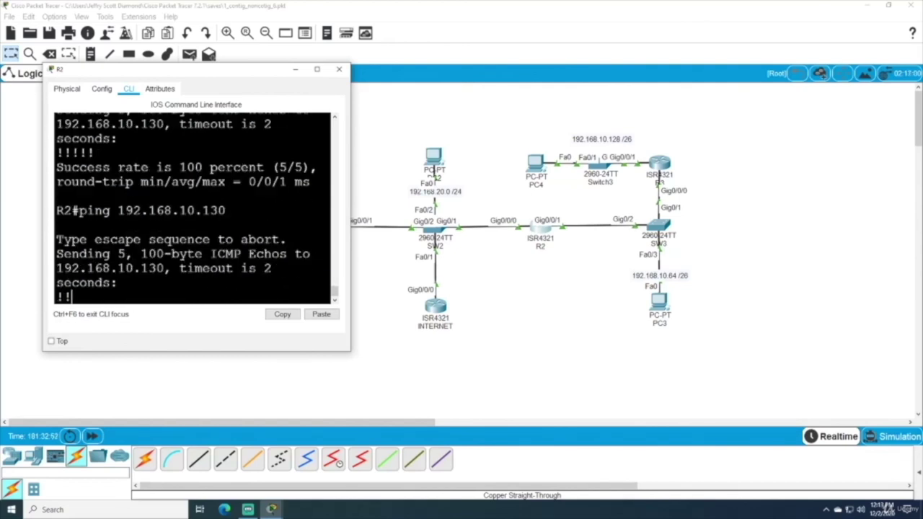
{"action": "key", "text": "Up"}
{"action": "key", "text": "Return"}
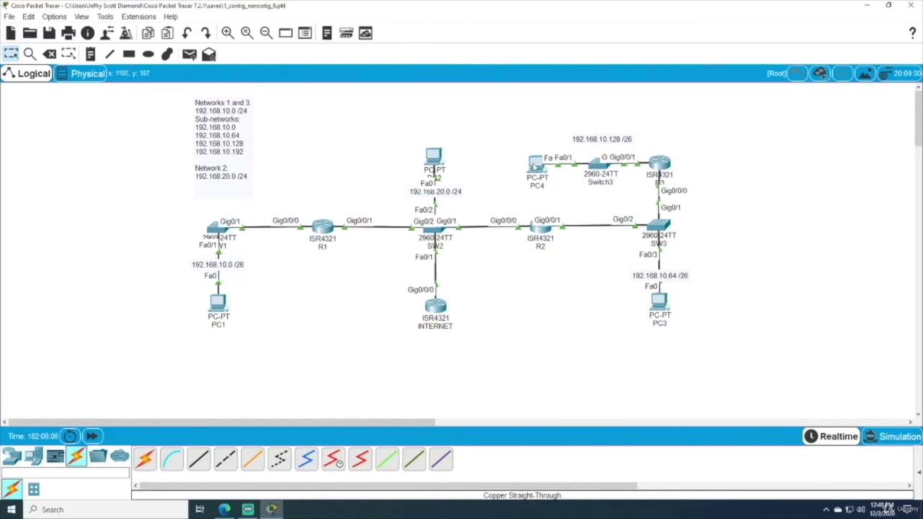
- Open PC4's command prompt and ping PC3 at 192.168.10.66
{"action": "left_click", "coordinate": [535, 163]}
{"action": "left_click", "coordinate": [531, 128]}
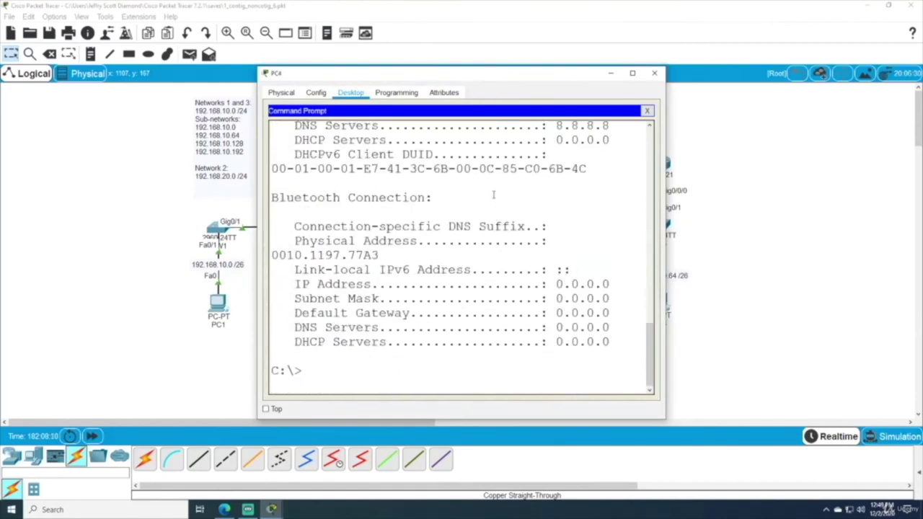
{"action": "key", "text": "Return"}
{"action": "type", "text": "ping 192.168.10.66"}
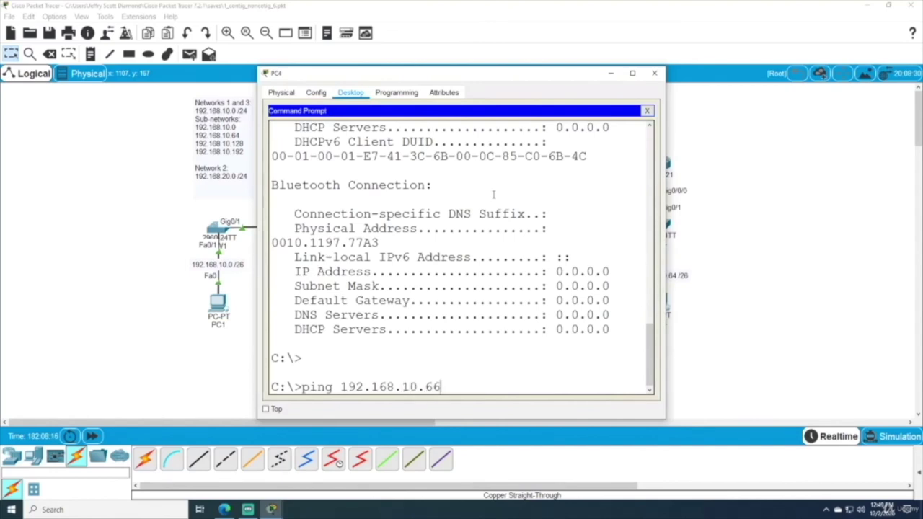
{"action": "key", "text": "Return"}
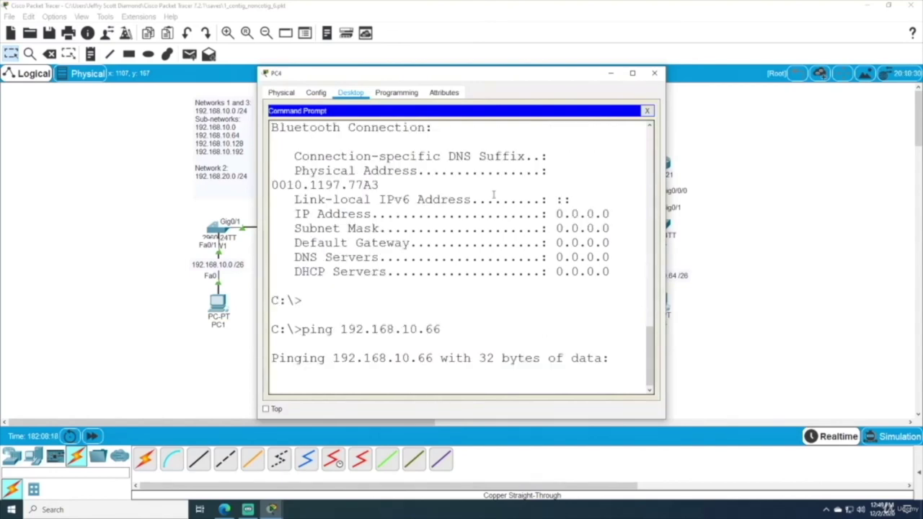
- Widen PC4's window, repeat the ping to 192.168.10.66 and close the PC's window
{"action": "left_click_drag", "start_coordinate": [301, 73], "coordinate": [149, 23]}
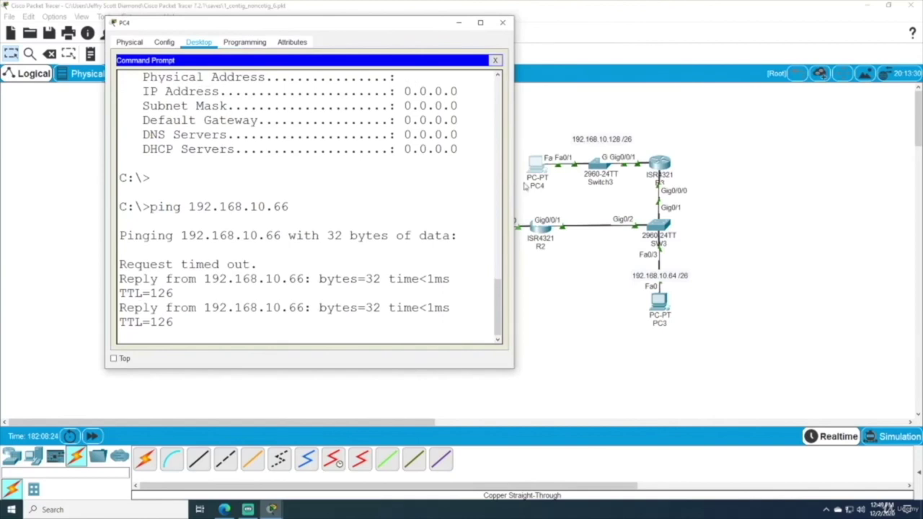
{"action": "left_click_drag", "start_coordinate": [514, 181], "coordinate": [797, 181]}
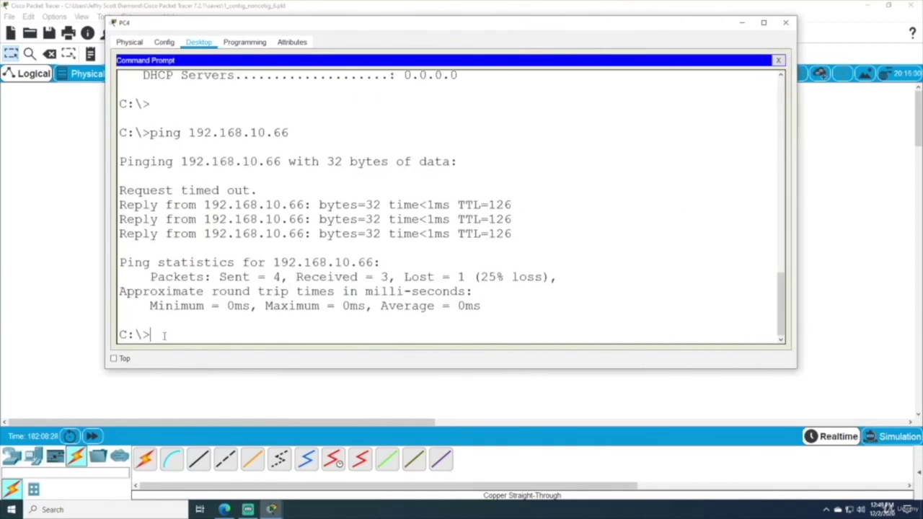
{"action": "key", "text": "Up"}
{"action": "key", "text": "Return"}
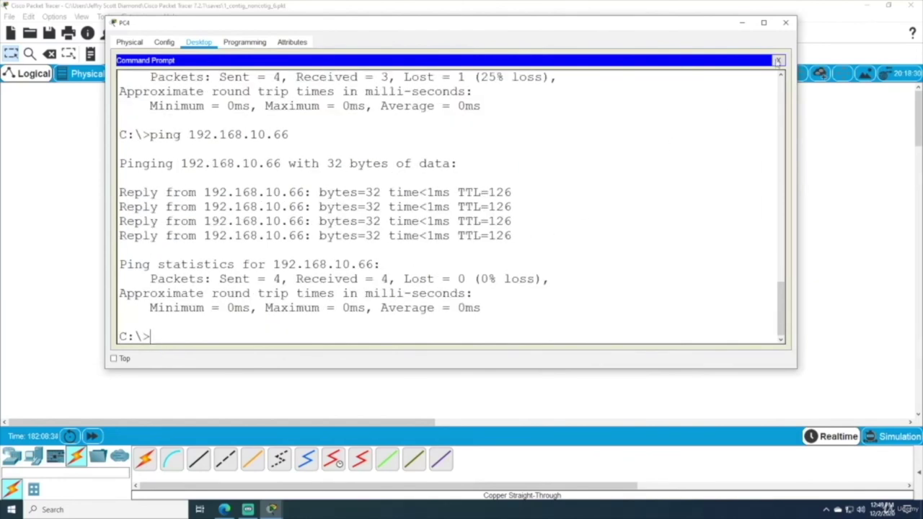
{"action": "left_click", "coordinate": [786, 23]}
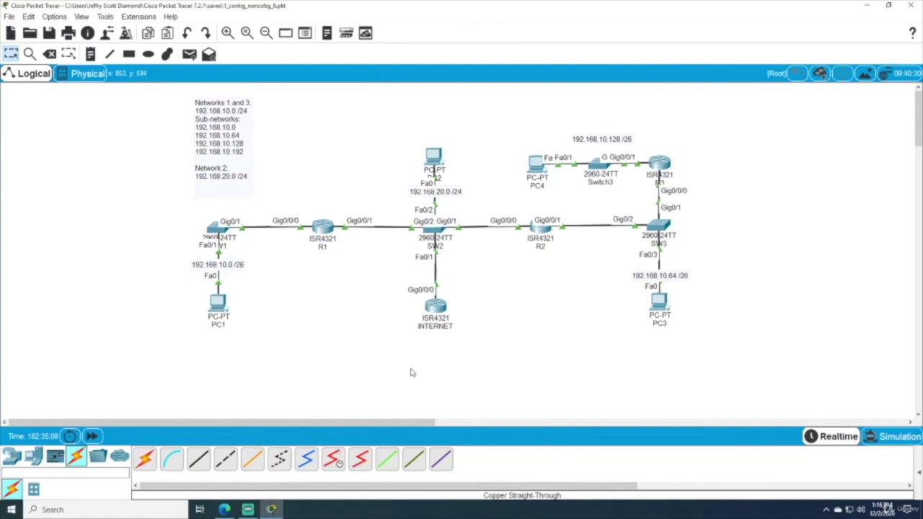
- Open R1's command line in a widened window and enter global configuration mode
{"action": "left_click", "coordinate": [323, 228]}
{"action": "left_click_drag", "start_coordinate": [340, 108], "coordinate": [106, 79]}
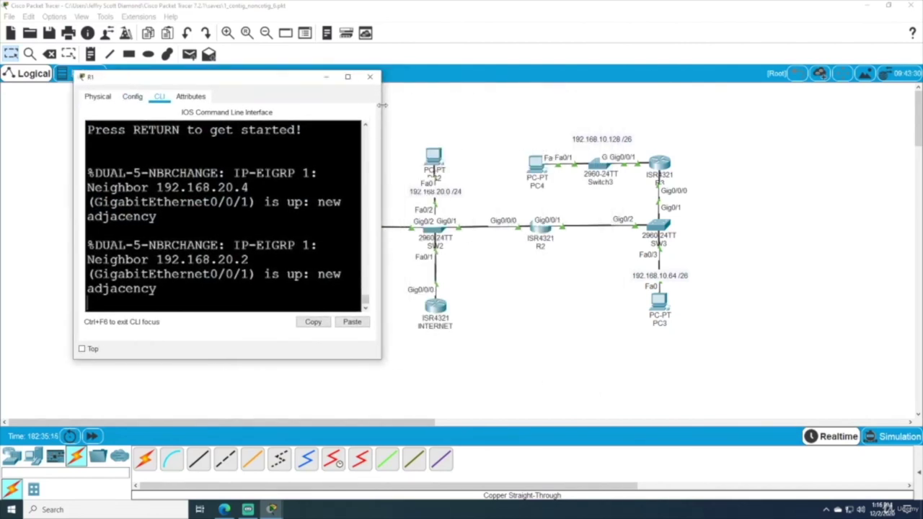
{"action": "left_click_drag", "start_coordinate": [381, 114], "coordinate": [798, 113]}
{"action": "key", "text": "Return"}
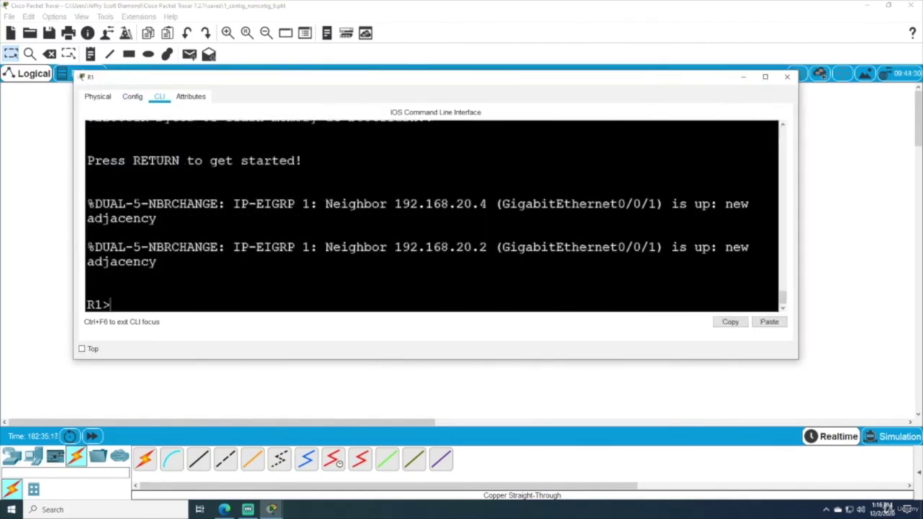
{"action": "type", "text": "en"}
{"action": "key", "text": "Return"}
{"action": "type", "text": "conf t"}
{"action": "key", "text": "Return"}
- Disable automatic summarization for EIGRP 1 on R1 with no auto-summary
{"action": "type", "text": "router "}
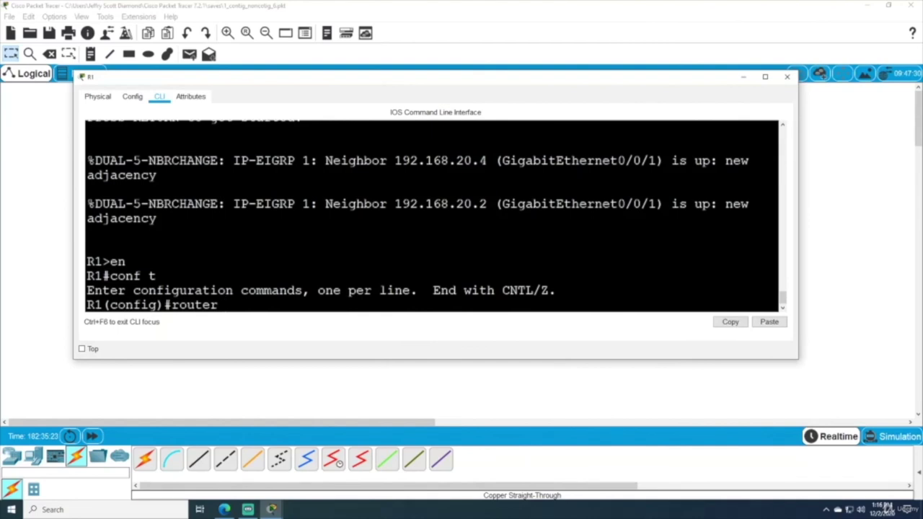
{"action": "type", "text": "eigrp 1"}
{"action": "key", "text": "Return"}
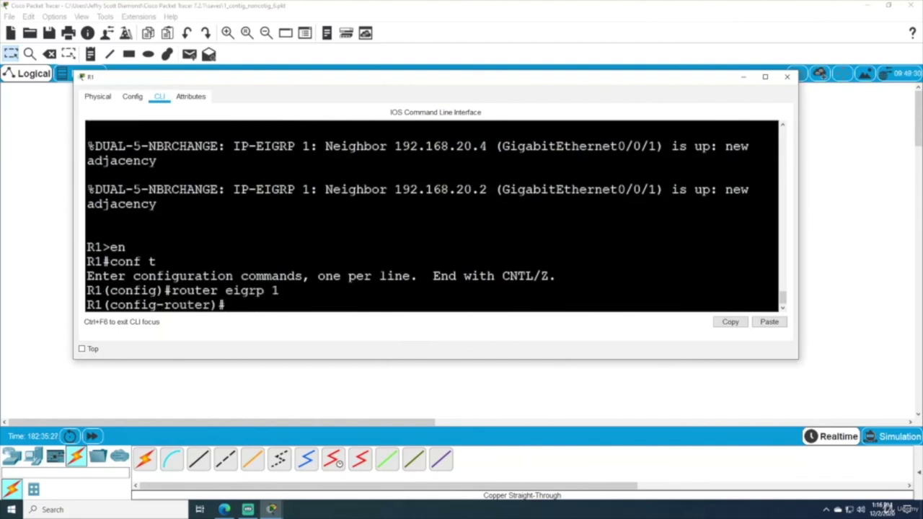
{"action": "type", "text": "no auto-summary"}
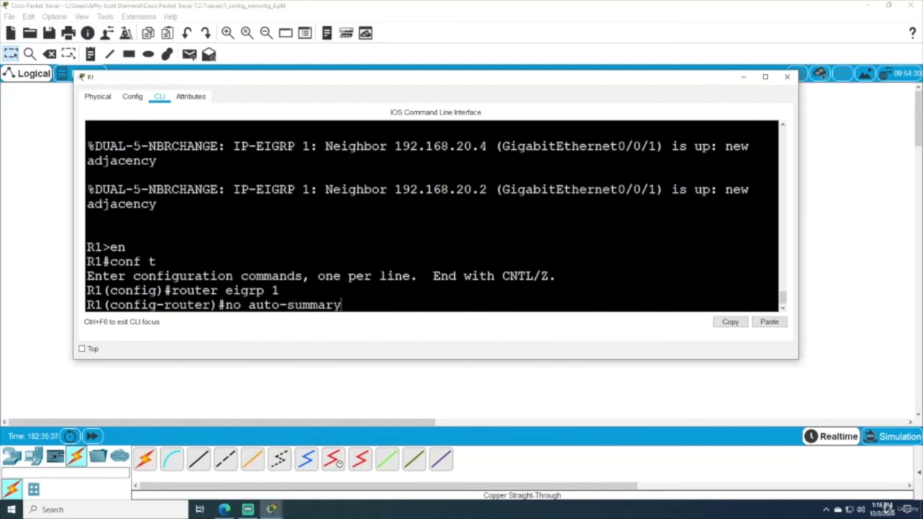
{"action": "key", "text": "Return"}
- Leave configuration mode on R1, save its configuration with wr and close the router's window
{"action": "type", "text": "exit"}
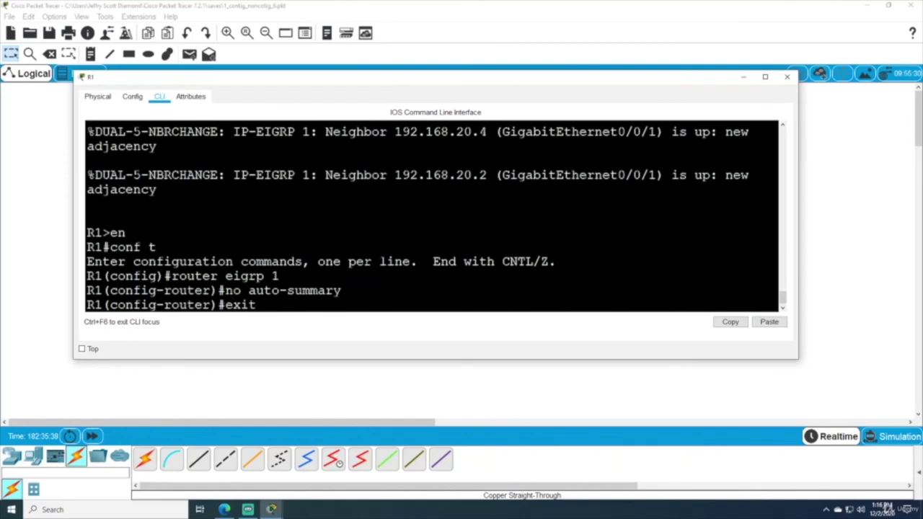
{"action": "key", "text": "Return"}
{"action": "type", "text": "exit"}
{"action": "key", "text": "Return"}
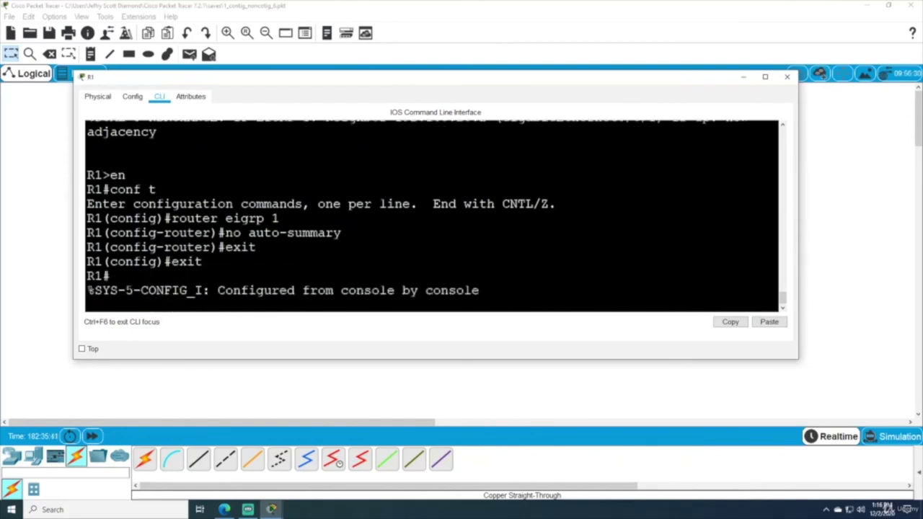
{"action": "key", "text": "Return"}
{"action": "type", "text": "wr"}
{"action": "key", "text": "Return"}
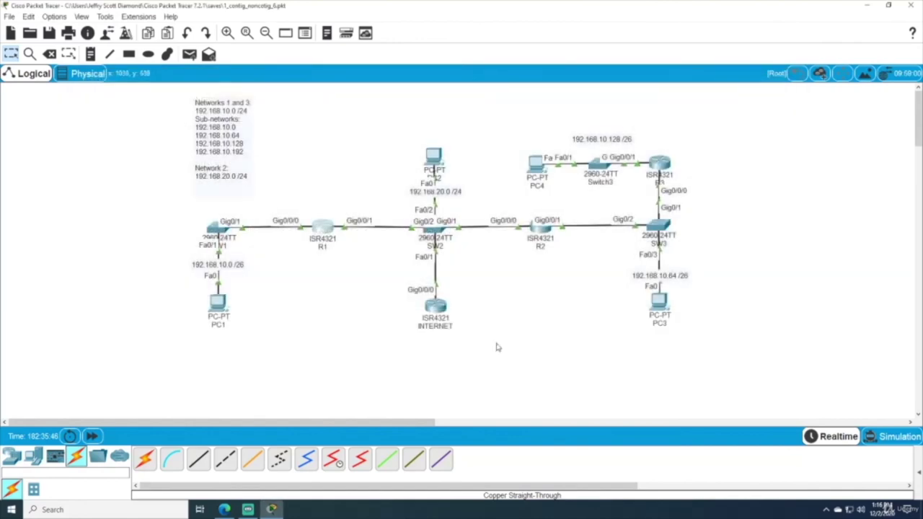
{"action": "left_click", "coordinate": [787, 77]}
- Open the INTERNET router's command line in a widened window and enter global configuration mode
{"action": "left_click", "coordinate": [436, 307]}
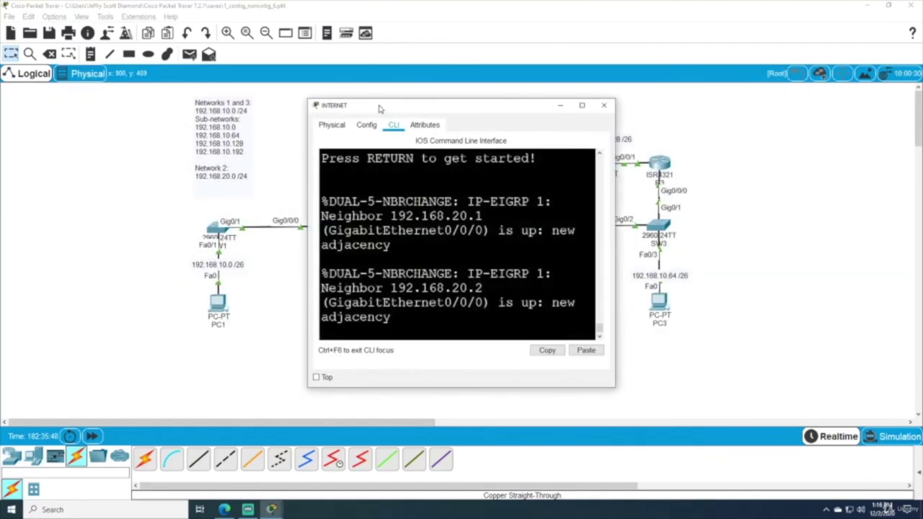
{"action": "left_click_drag", "start_coordinate": [447, 108], "coordinate": [210, 66]}
{"action": "left_click_drag", "start_coordinate": [367, 217], "coordinate": [824, 217]}
{"action": "key", "text": "Return"}
{"action": "type", "text": "en"}
{"action": "key", "text": "Return"}
{"action": "type", "text": "conf t"}
{"action": "key", "text": "Return"}
- Enter router eigrp 1 on the INTERNET router and turn off route summarization with no auto-summary
{"action": "type", "text": "rour"}
{"action": "key", "text": "BackSpace"}
{"action": "type", "text": "ter "}
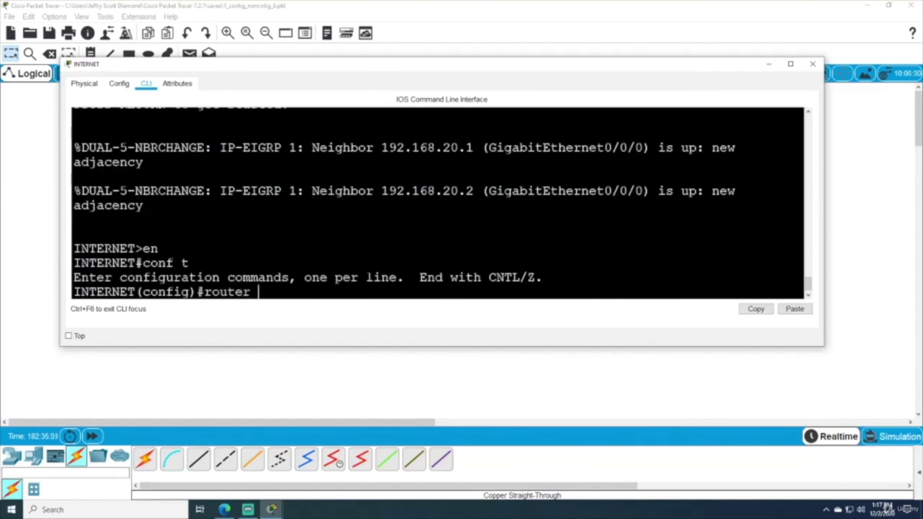
{"action": "type", "text": "eigrp 1"}
{"action": "key", "text": "Return"}
{"action": "type", "text": "n"}
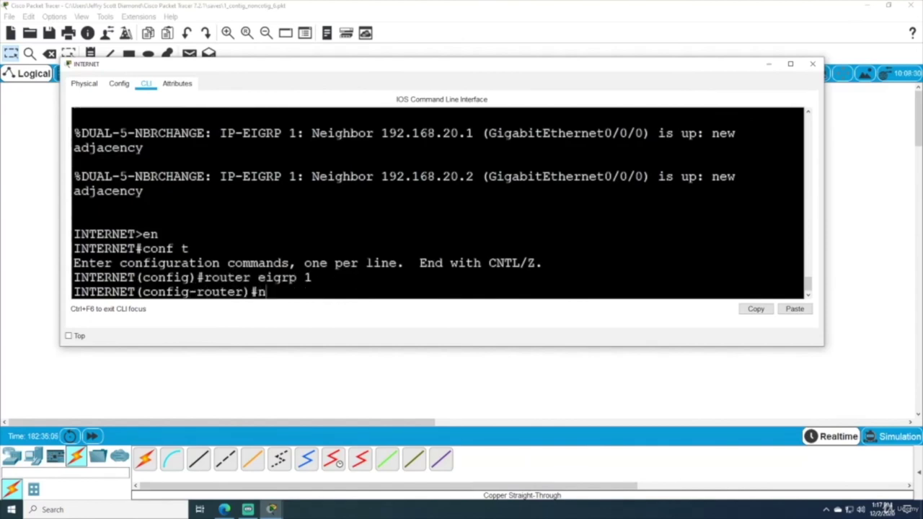
{"action": "type", "text": "o auto-summa"}
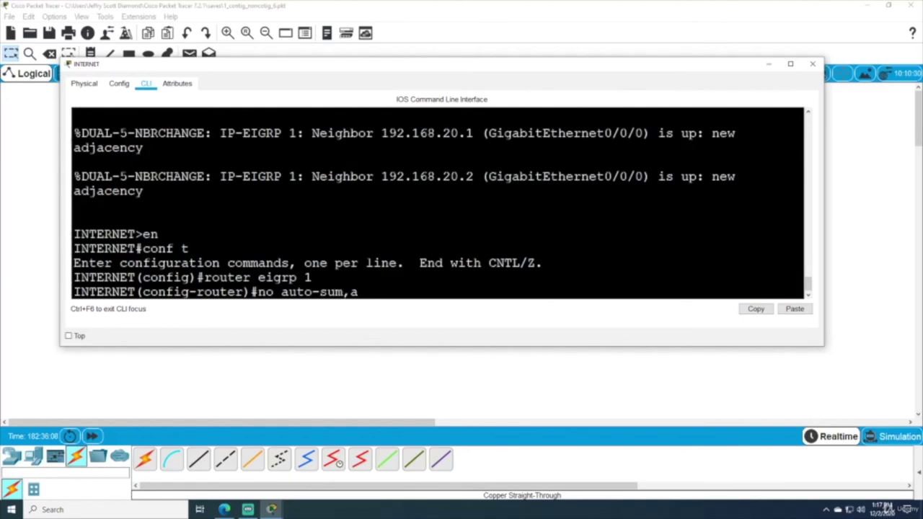
{"action": "type", "text": "ry"}
{"action": "key", "text": "Return"}
- Exit configuration mode on the INTERNET router, save its configuration with wr and close its window
{"action": "type", "text": "exit"}
{"action": "key", "text": "Return"}
{"action": "type", "text": "exit"}
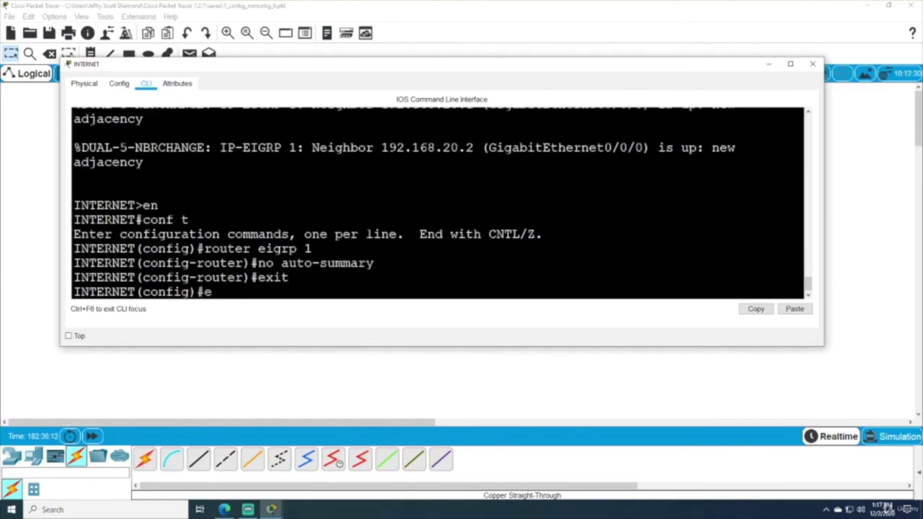
{"action": "key", "text": "Return"}
{"action": "type", "text": "wr"}
{"action": "key", "text": "Return"}
{"action": "left_click", "coordinate": [812, 64]}
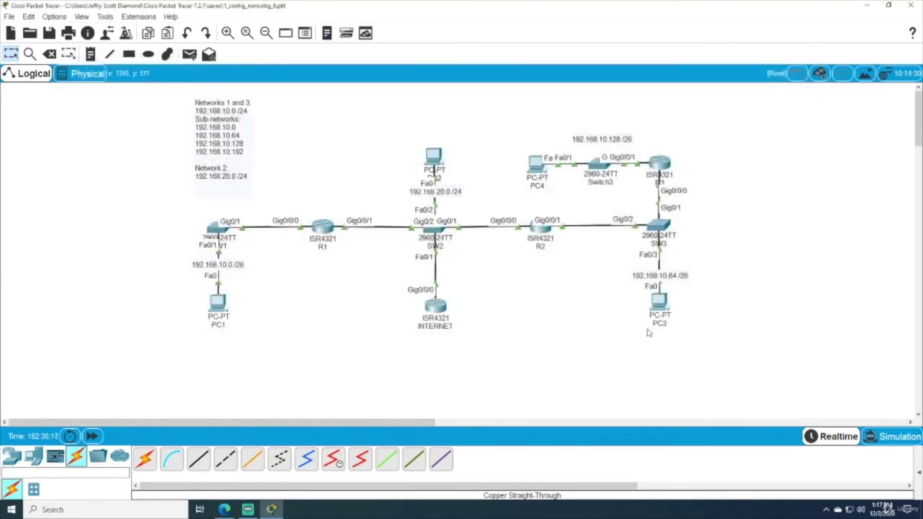
- Open R2's command line in a widened window and enter global configuration mode
{"action": "left_click", "coordinate": [539, 238]}
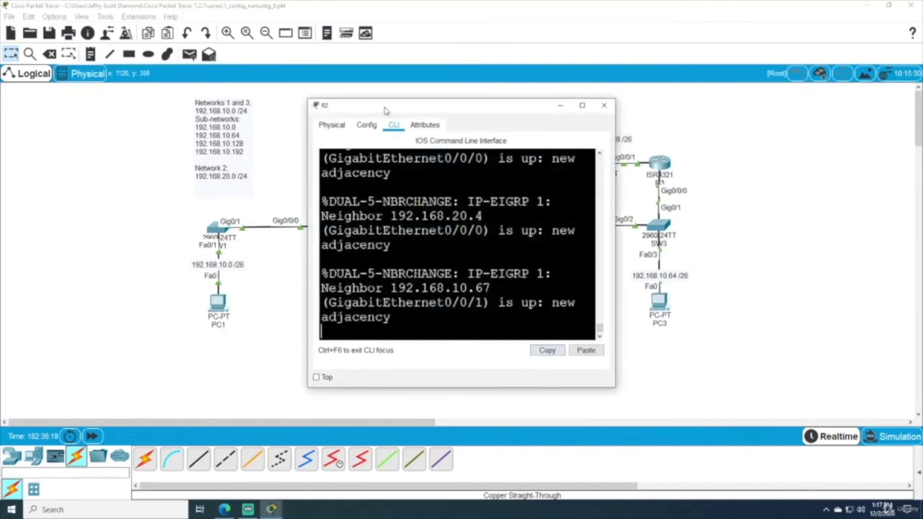
{"action": "left_click_drag", "start_coordinate": [385, 111], "coordinate": [211, 81]}
{"action": "left_click_drag", "start_coordinate": [437, 346], "coordinate": [782, 347]}
{"action": "key", "text": "Return"}
{"action": "type", "text": "en"}
{"action": "key", "text": "Return"}
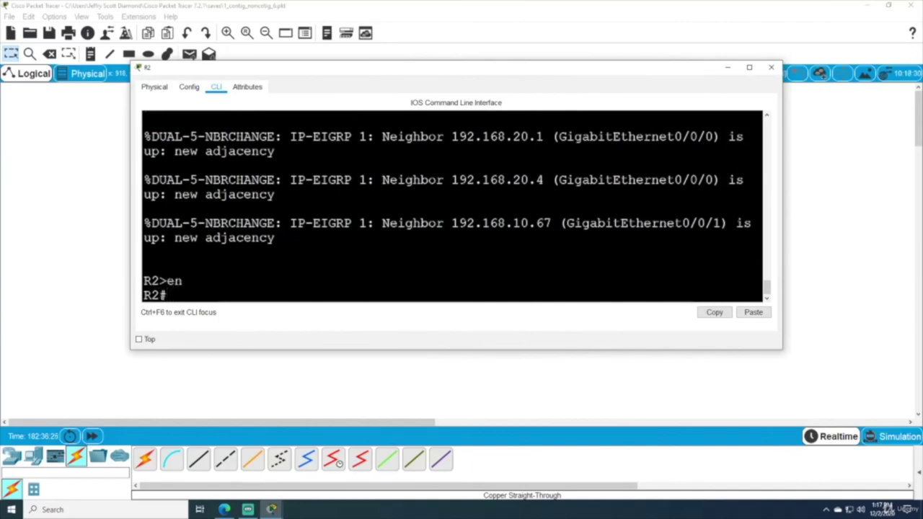
{"action": "type", "text": "conf t"}
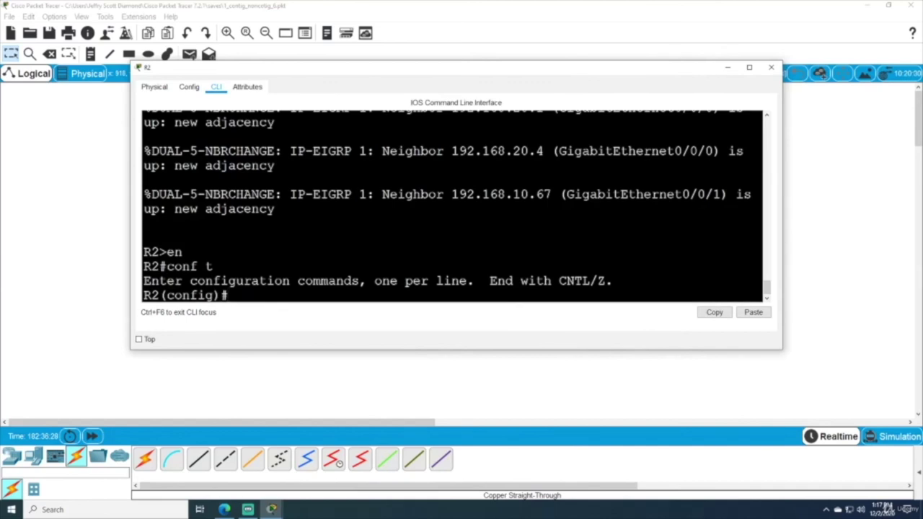
- Turn off auto-summary for the EIGRP 1 process on R2
{"action": "type", "text": "outer eigrp"}
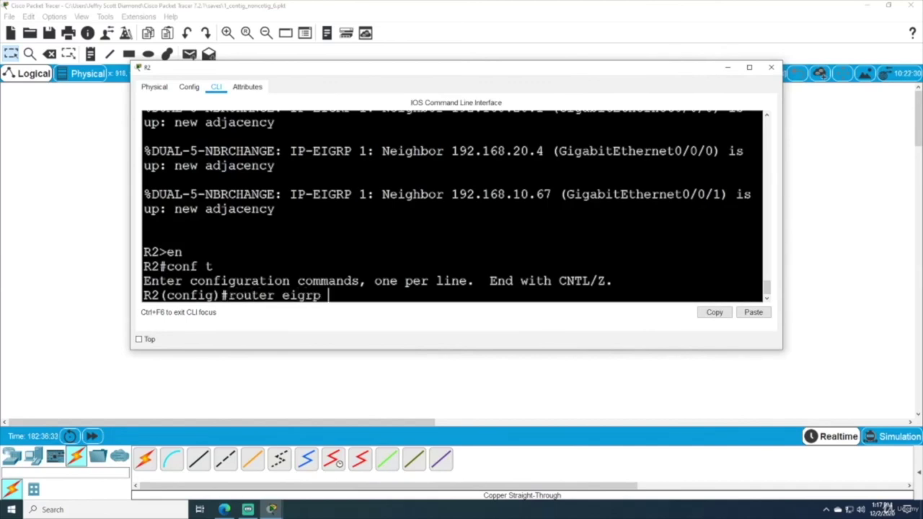
{"action": "type", "text": " 1"}
{"action": "key", "text": "Return"}
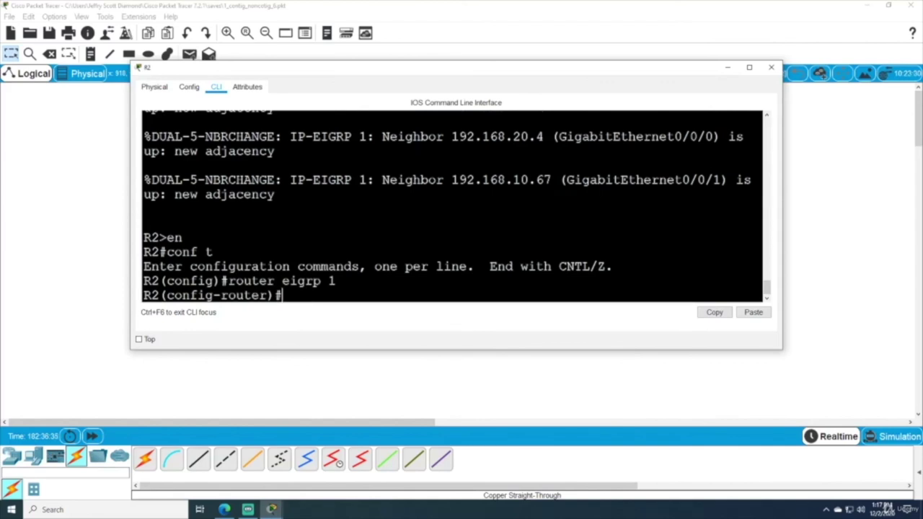
{"action": "type", "text": "no auto-s"}
{"action": "type", "text": "ymmary"}
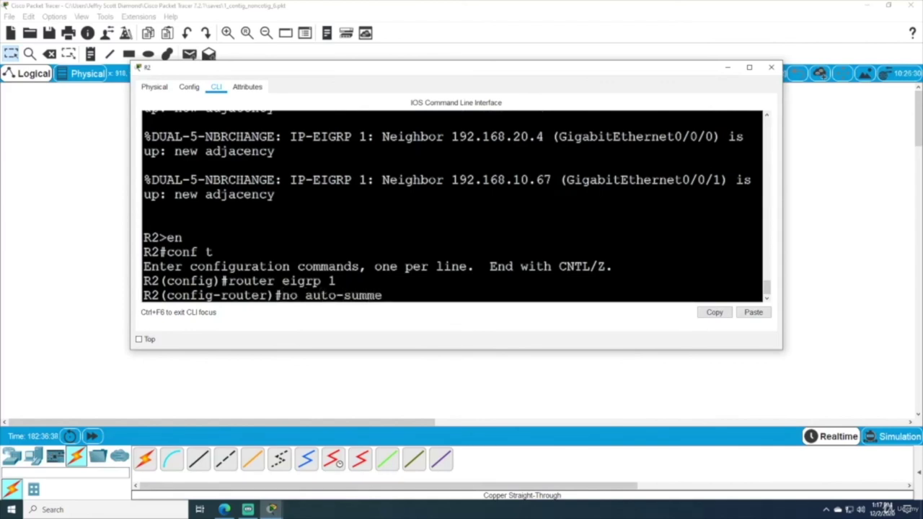
{"action": "key", "text": "Return"}
- Exit R2's configuration mode, write the configuration to memory with wr and close R2's window
{"action": "type", "text": "exit"}
{"action": "key", "text": "Return"}
{"action": "type", "text": "exit"}
{"action": "key", "text": "Return"}
{"action": "type", "text": "wr"}
{"action": "key", "text": "Return"}
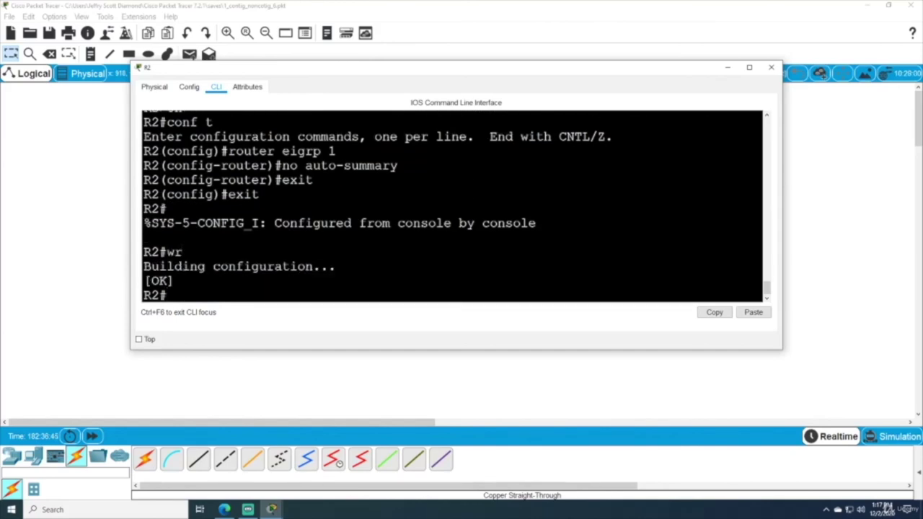
{"action": "left_click", "coordinate": [771, 67]}
- Open R3's command line in an enlarged window and enter global configuration mode
{"action": "left_click", "coordinate": [659, 163]}
{"action": "left_click_drag", "start_coordinate": [409, 117], "coordinate": [156, 71]}
{"action": "left_click_drag", "start_coordinate": [364, 342], "coordinate": [781, 412]}
{"action": "key", "text": "Return"}
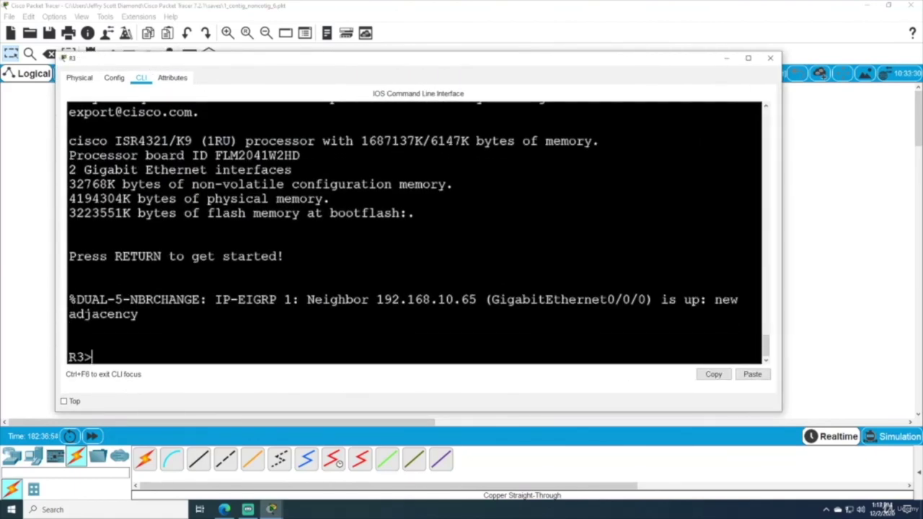
{"action": "type", "text": "en"}
{"action": "key", "text": "Return"}
{"action": "type", "text": "conf t"}
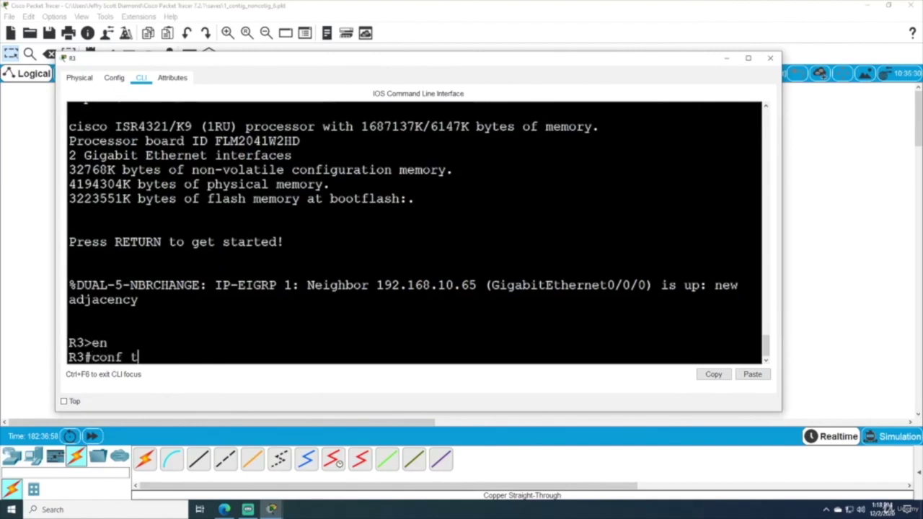
{"action": "key", "text": "Return"}
- Enter EIGRP 1 router configuration on R3 and apply no auto-summary
{"action": "type", "text": "r"}
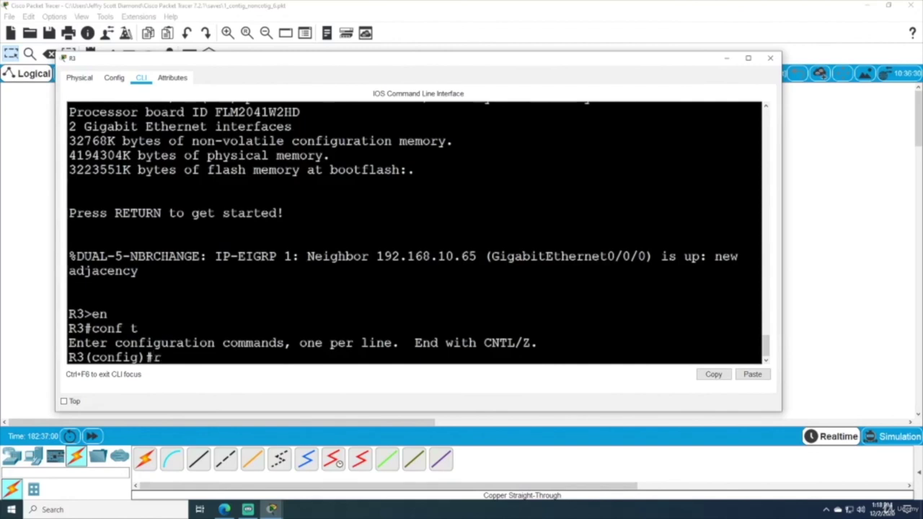
{"action": "type", "text": "outer eigrp 1"}
{"action": "key", "text": "Return"}
{"action": "type", "text": "no auto-summary"}
{"action": "key", "text": "Return"}
- Exit configuration mode on R3 and save its configuration with wr
{"action": "type", "text": "ex"}
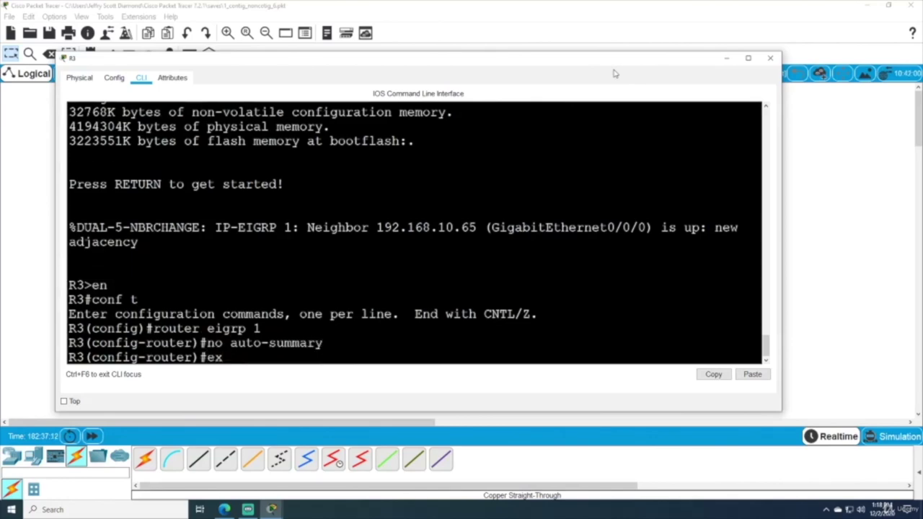
{"action": "type", "text": "it"}
{"action": "key", "text": "Return"}
{"action": "type", "text": "exit"}
{"action": "key", "text": "Return"}
{"action": "type", "text": "wr"}
{"action": "key", "text": "Return"}
{"action": "key", "text": "Return"}
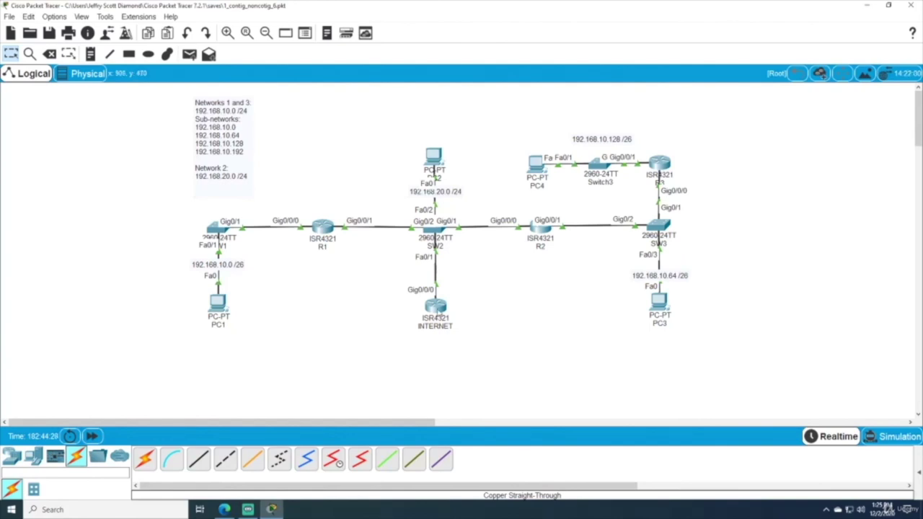
- Reopen the INTERNET router's command line, enter privileged mode and display the routing table with sh ip ro
{"action": "left_click", "coordinate": [435, 306]}
{"action": "left_click_drag", "start_coordinate": [384, 104], "coordinate": [128, 84]}
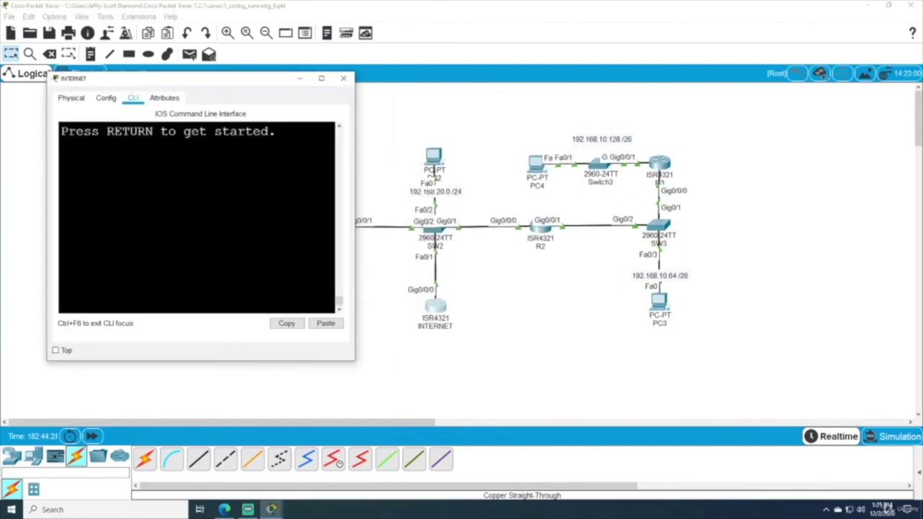
{"action": "left_click_drag", "start_coordinate": [354, 154], "coordinate": [502, 154]}
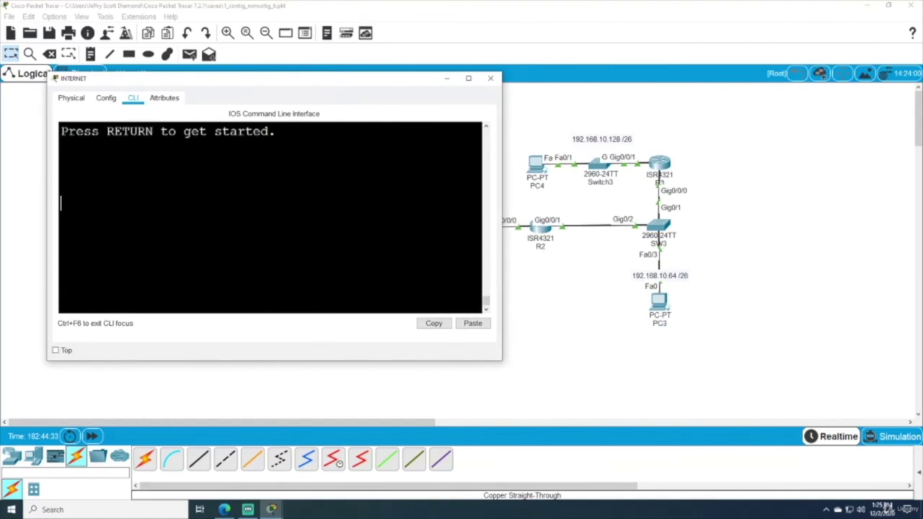
{"action": "key", "text": "Return"}
{"action": "type", "text": "en"}
{"action": "key", "text": "Return"}
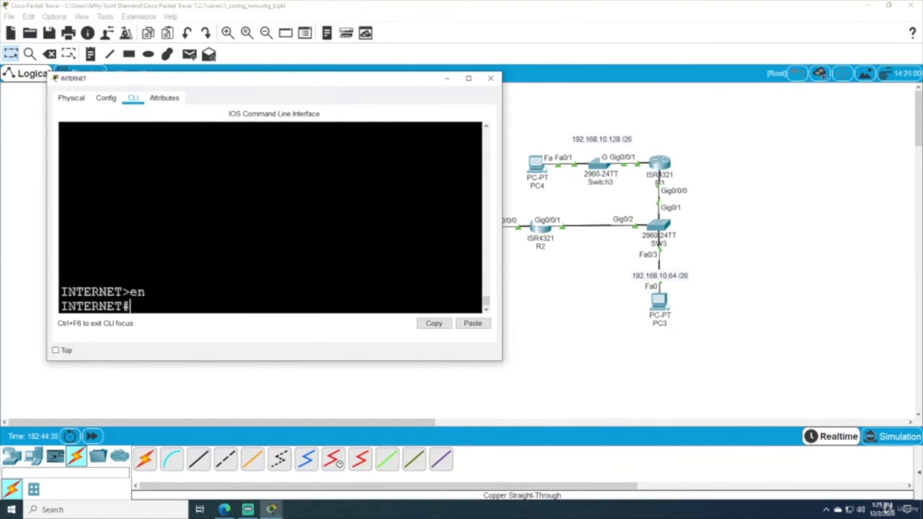
{"action": "type", "text": "sh ip ro"}
{"action": "key", "text": "Return"}
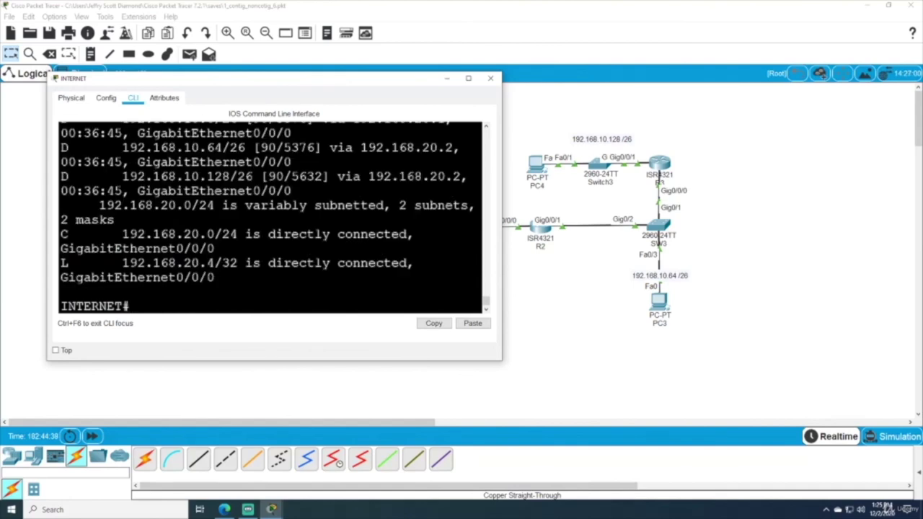
- Widen the INTERNET router's window and examine the EIGRP-learned 192.168.10.x subnets, their /26 masks and next hops
{"action": "left_click_drag", "start_coordinate": [48, 155], "coordinate": [17, 155]}
{"action": "left_click_drag", "start_coordinate": [502, 128], "coordinate": [696, 127]}
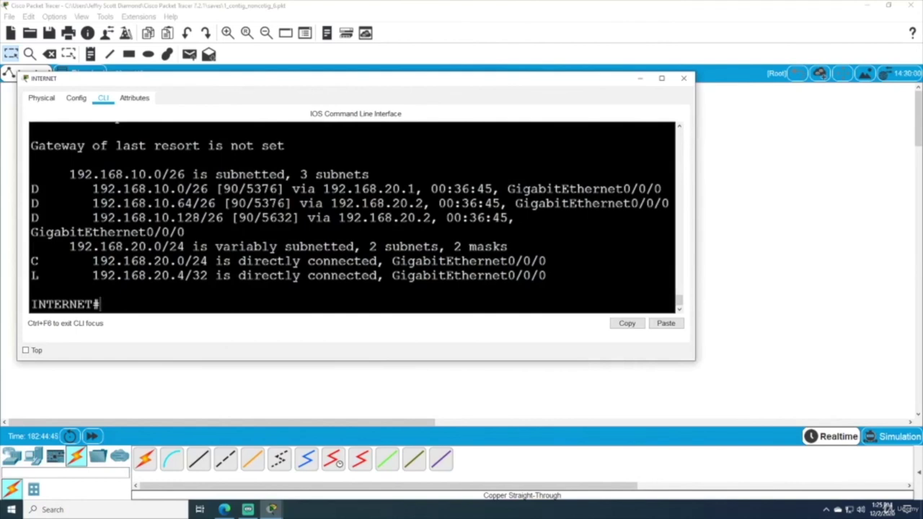
{"action": "left_click_drag", "start_coordinate": [170, 203], "coordinate": [201, 218]}
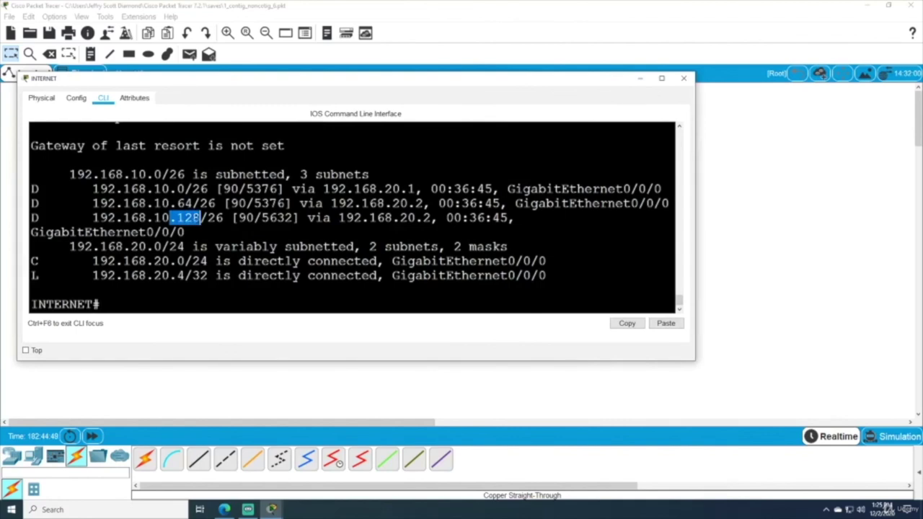
{"action": "left_click", "coordinate": [185, 233]}
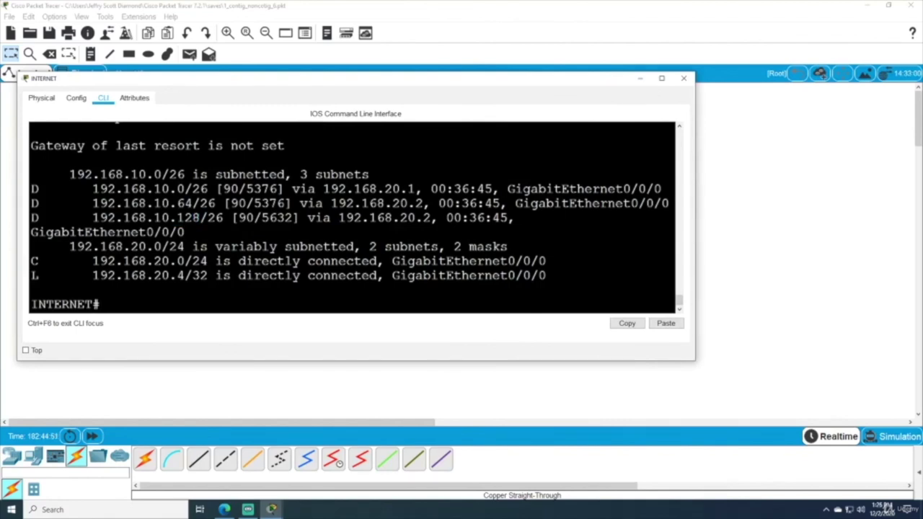
{"action": "left_click_drag", "start_coordinate": [200, 203], "coordinate": [224, 218]}
{"action": "left_click", "coordinate": [154, 203]}
{"action": "left_click_drag", "start_coordinate": [93, 189], "coordinate": [208, 189]}
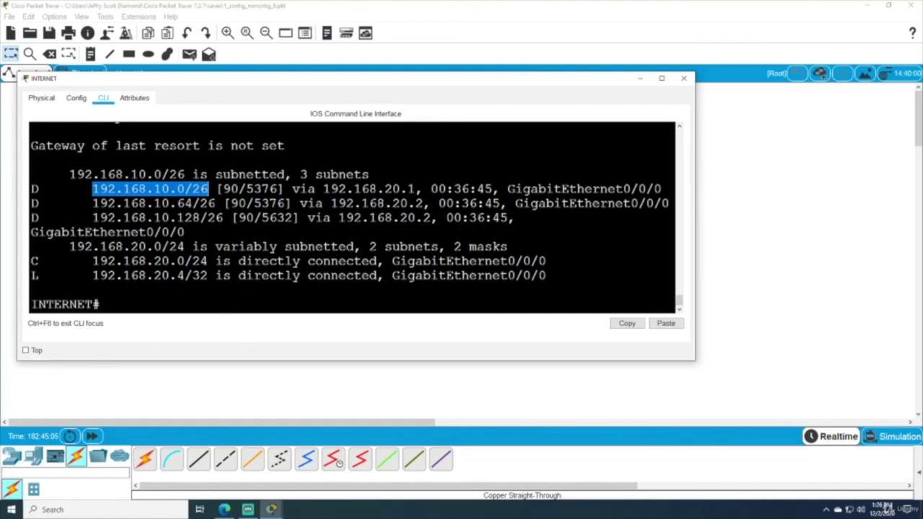
{"action": "left_click_drag", "start_coordinate": [399, 189], "coordinate": [417, 189]}
{"action": "left_click", "coordinate": [417, 189]}
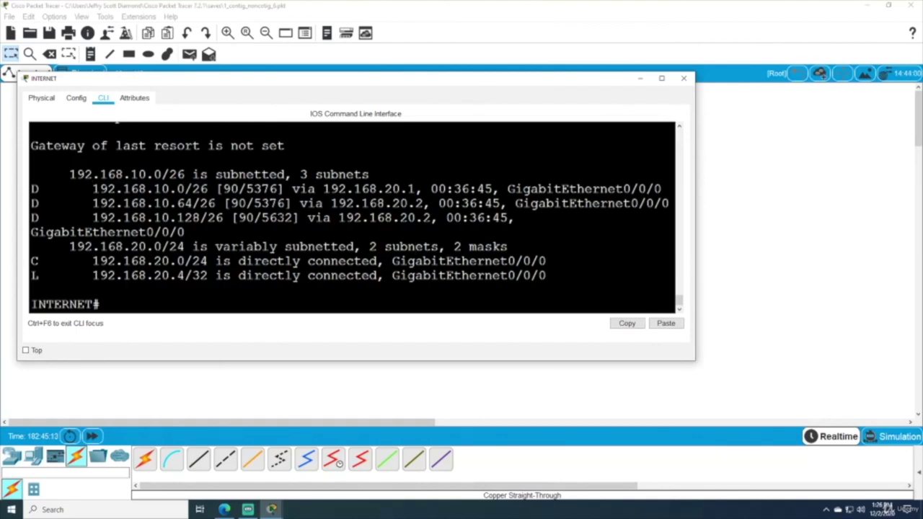
- Ping 192.168.10.66 twice from the INTERNET router's command line and close its window
{"action": "key", "text": "Return"}
{"action": "type", "text": "ping "}
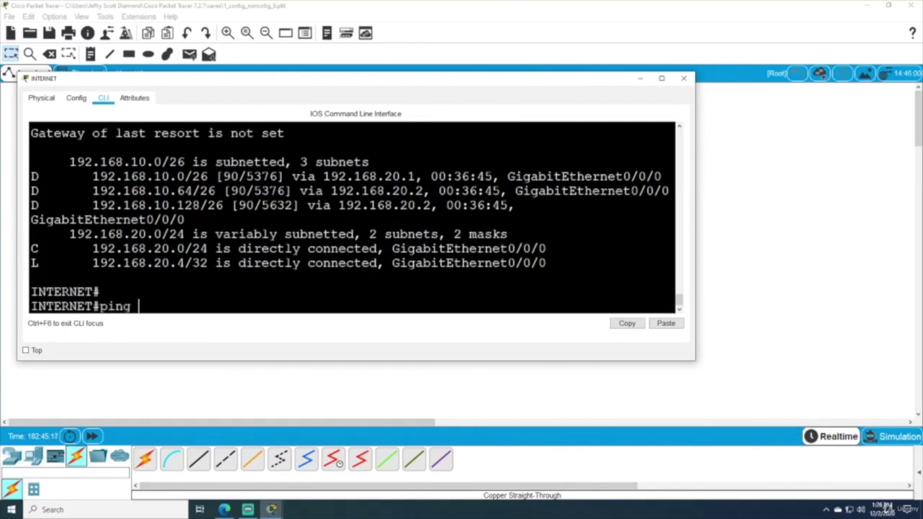
{"action": "type", "text": "192.168.10."}
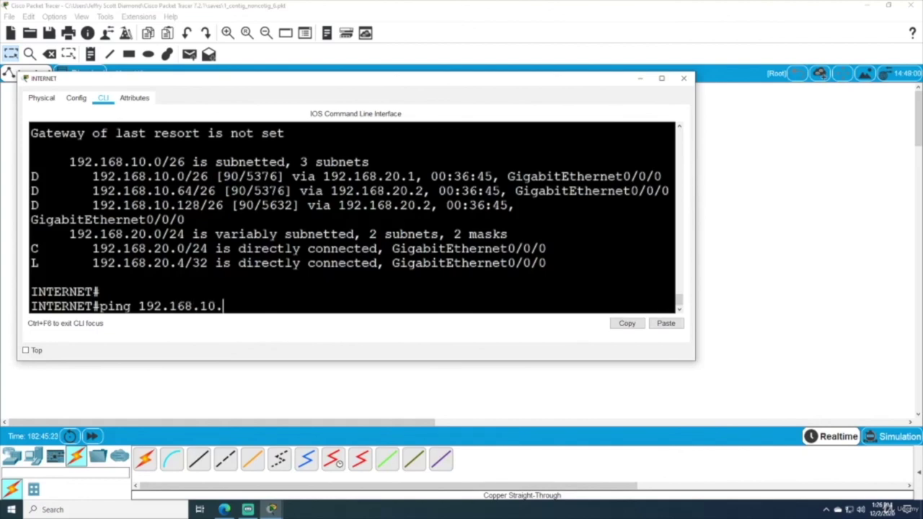
{"action": "type", "text": "66"}
{"action": "key", "text": "Return"}
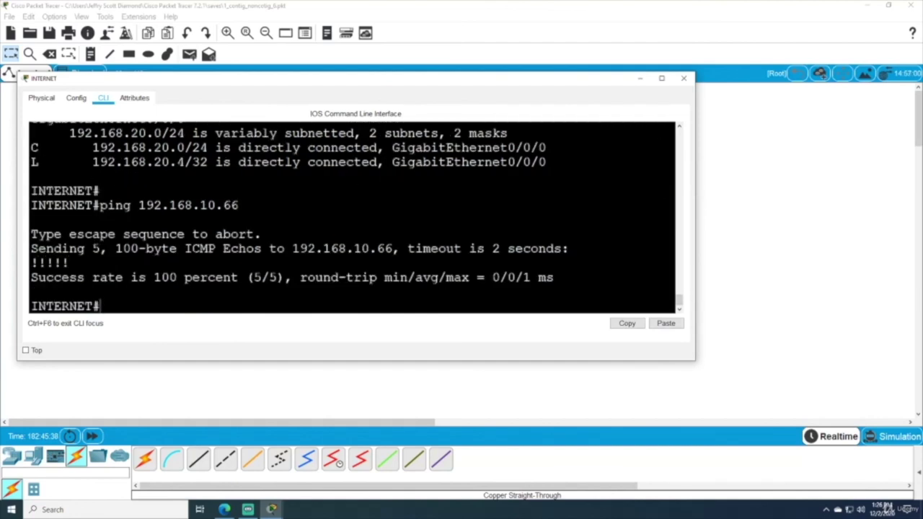
{"action": "key", "text": "Up"}
{"action": "key", "text": "Return"}
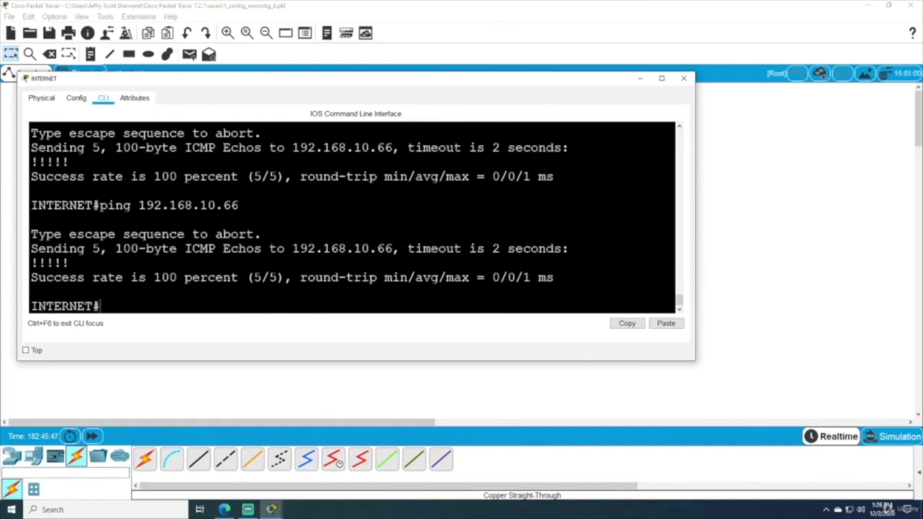
{"action": "left_click", "coordinate": [684, 78]}
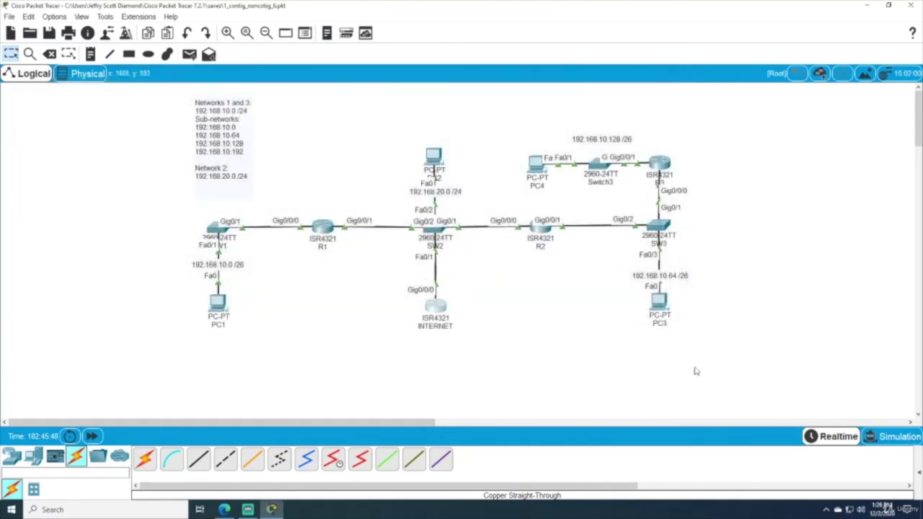
- Reopen the INTERNET router's command line, enlarge it beside the PC3 and PC4 side of the topology, and ping 192.168.10.130 twice
{"action": "left_click", "coordinate": [431, 308]}
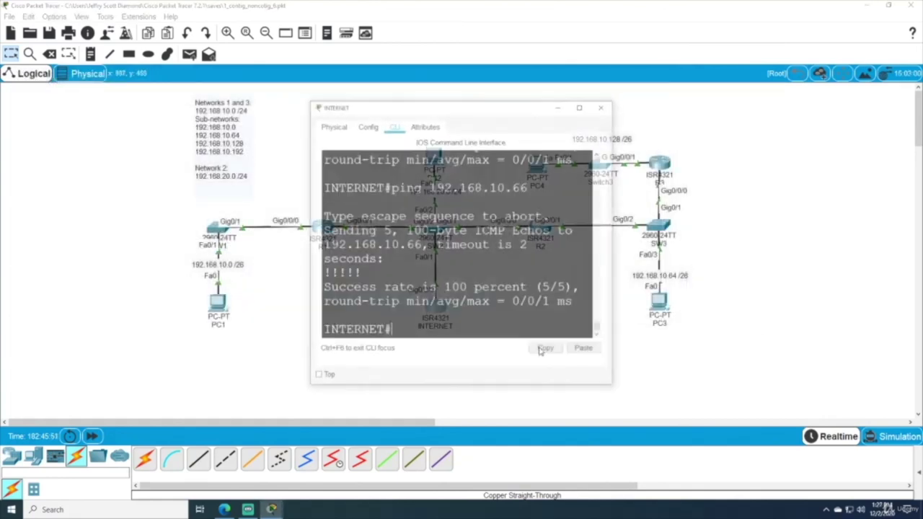
{"action": "left_click_drag", "start_coordinate": [382, 112], "coordinate": [104, 69]}
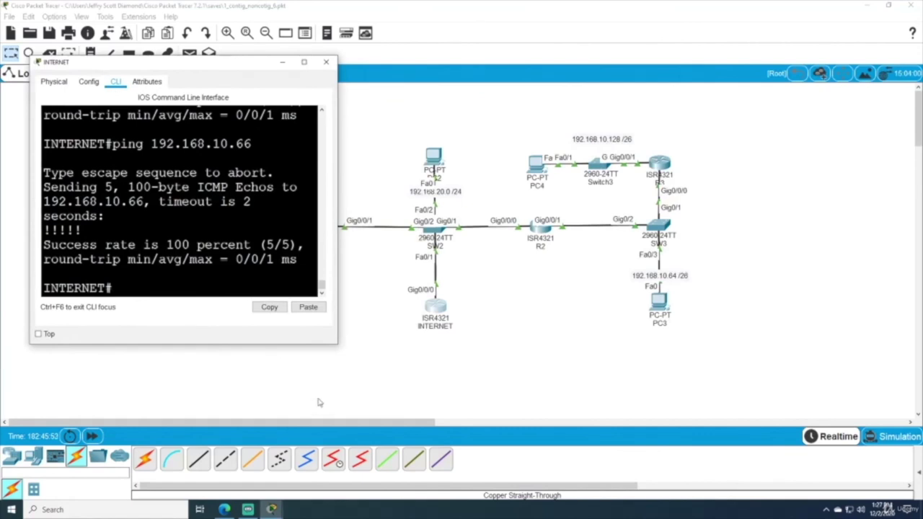
{"action": "left_click_drag", "start_coordinate": [343, 349], "coordinate": [481, 392]}
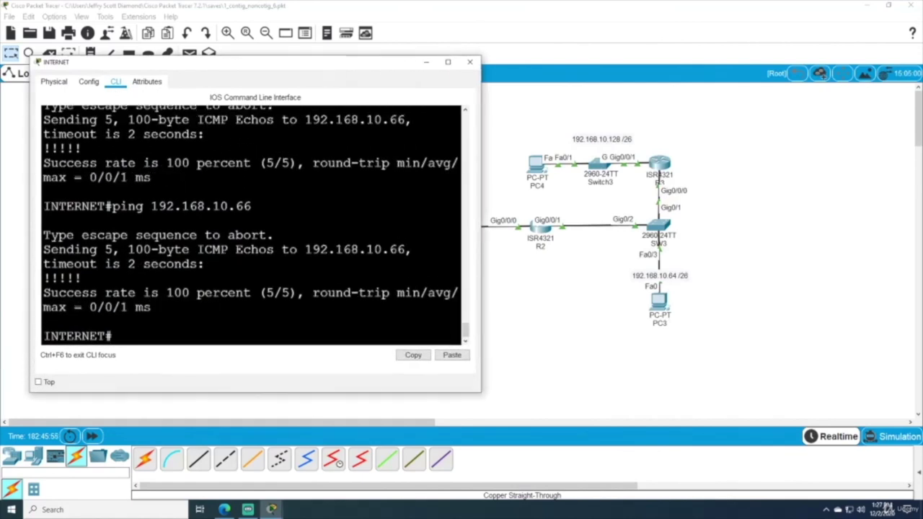
{"action": "key", "text": "Up"}
{"action": "key", "text": "BackSpace"}
{"action": "key", "text": "BackSpace"}
{"action": "type", "text": "130"}
{"action": "key", "text": "Return"}
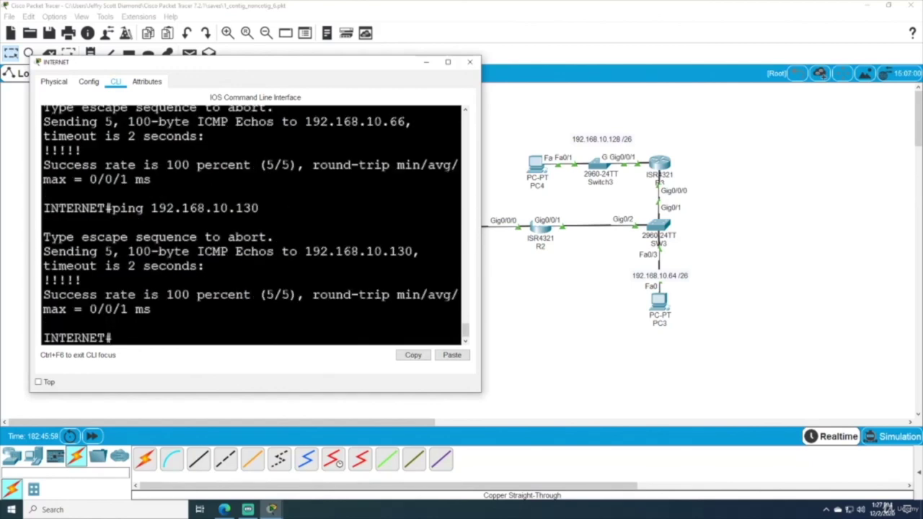
{"action": "key", "text": "Up"}
{"action": "key", "text": "Return"}
- Ping 192.168.10.2 from the INTERNET router and close its window
{"action": "key", "text": "Up"}
{"action": "key", "text": "Up"}
{"action": "key", "text": "Up"}
{"action": "key", "text": "BackSpace"}
{"action": "key", "text": "BackSpace"}
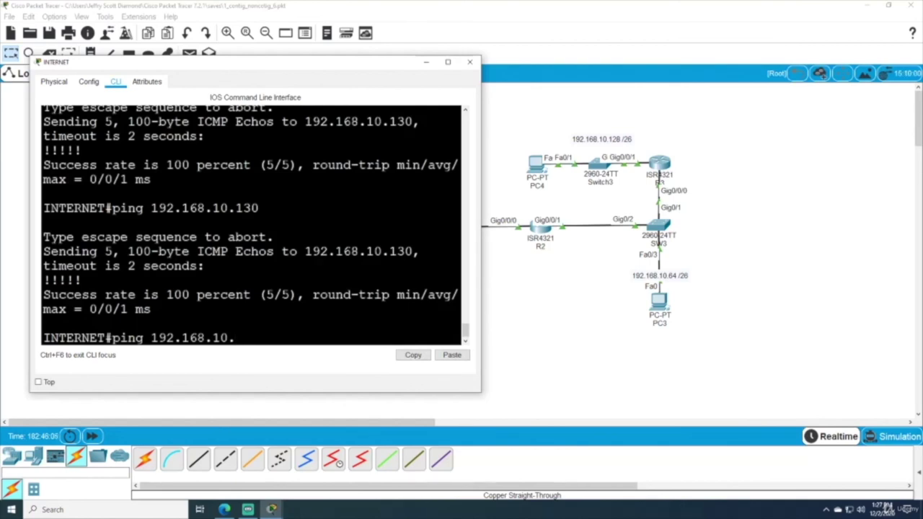
{"action": "type", "text": "2"}
{"action": "key", "text": "Return"}
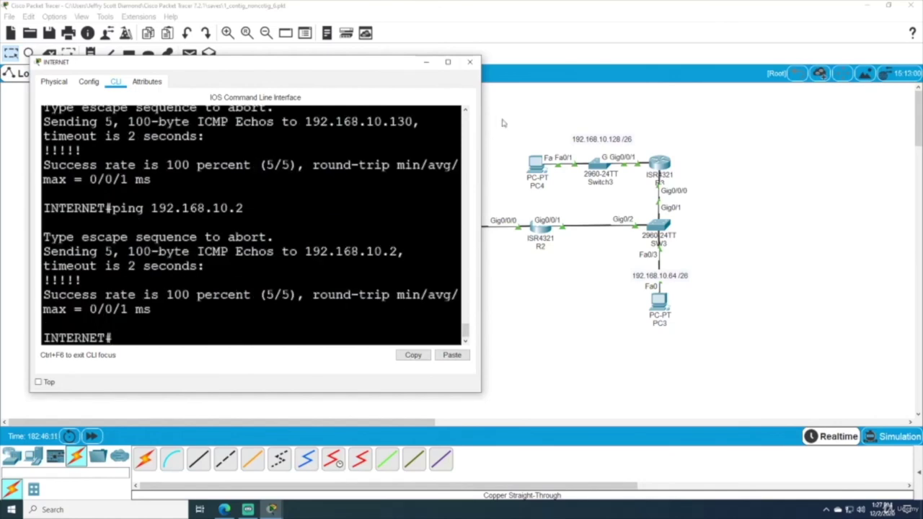
{"action": "left_click", "coordinate": [470, 62]}
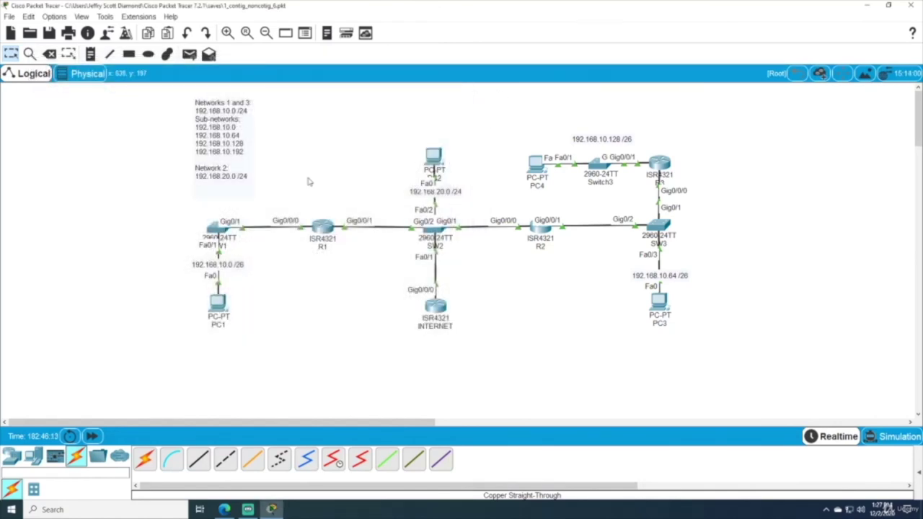
- Open the Command Prompt on PC1 and bring up a fresh prompt line below the old output
{"action": "left_click", "coordinate": [218, 311]}
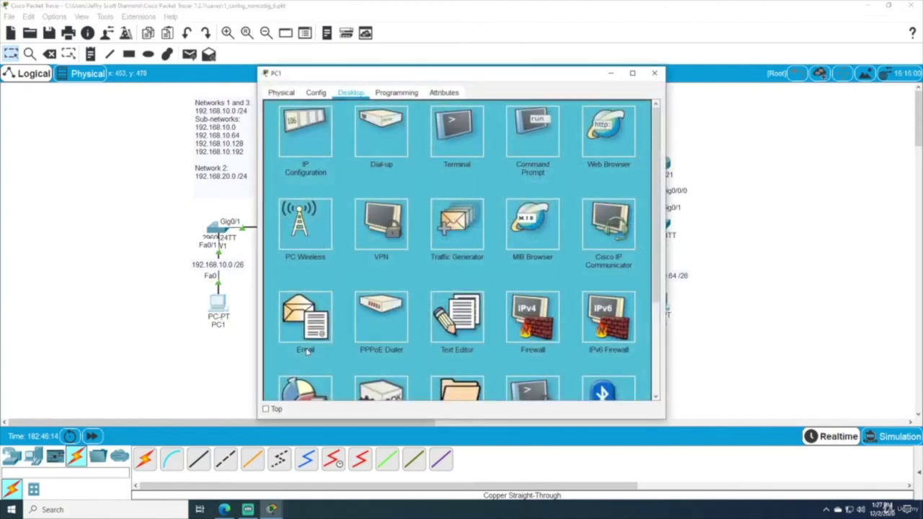
{"action": "left_click", "coordinate": [533, 130]}
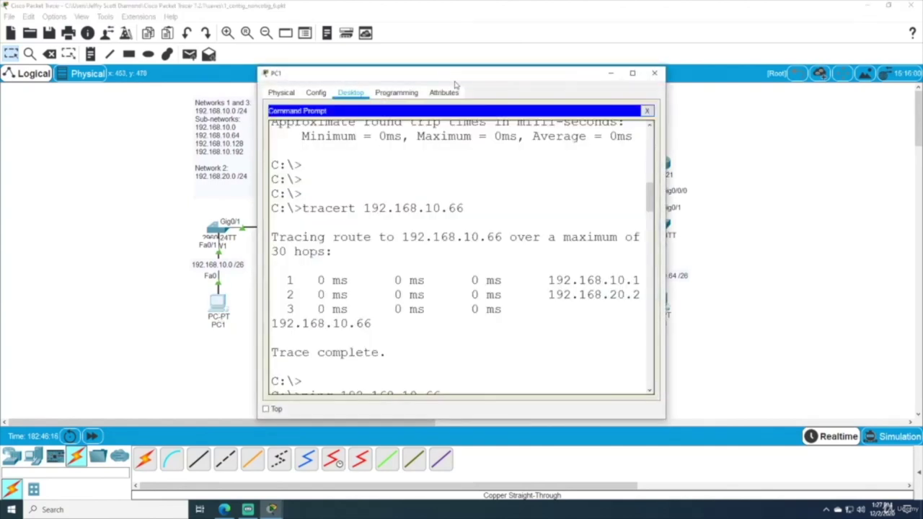
{"action": "key", "text": "Return"}
{"action": "key", "text": "Return"}
{"action": "key", "text": "Return"}
{"action": "key", "text": "Return"}
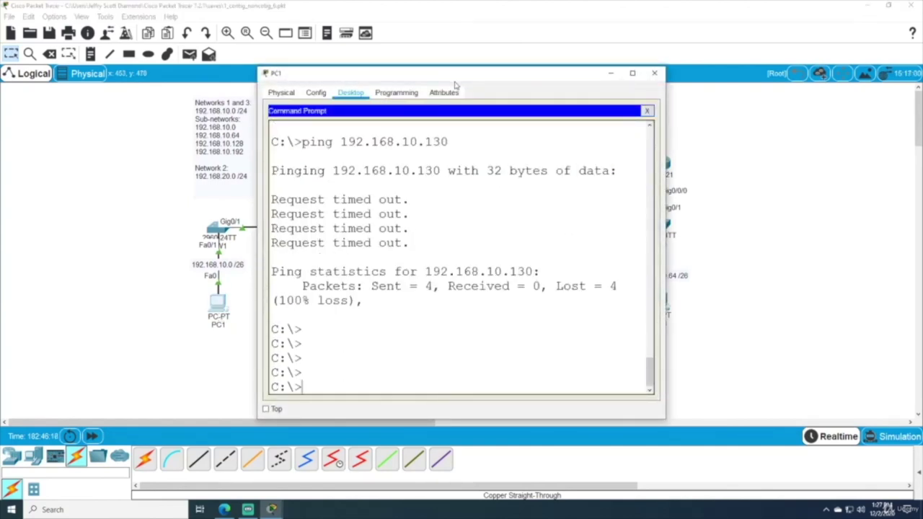
- Ping 192.168.10.66 from PC1, widen the window to read the replies and close it
{"action": "key", "text": "Up"}
{"action": "key", "text": "BackSpace"}
{"action": "key", "text": "BackSpace"}
{"action": "key", "text": "BackSpace"}
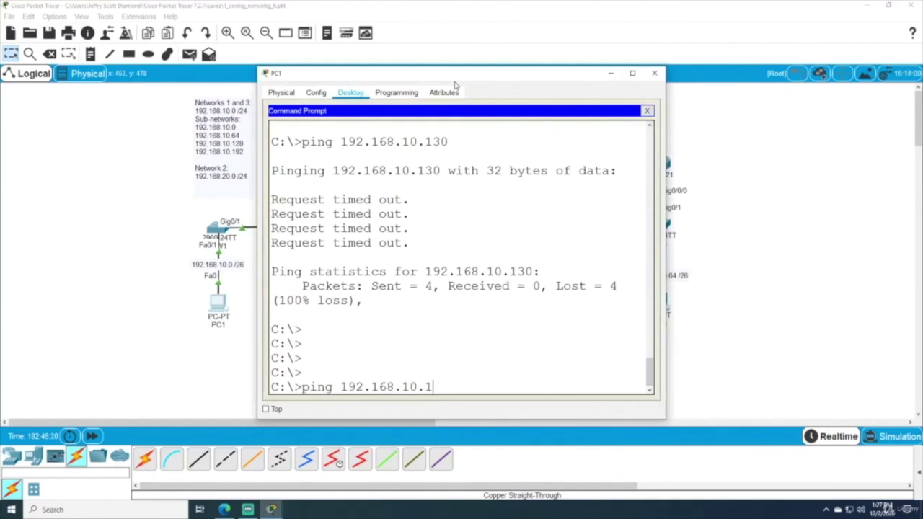
{"action": "type", "text": "66"}
{"action": "key", "text": "Return"}
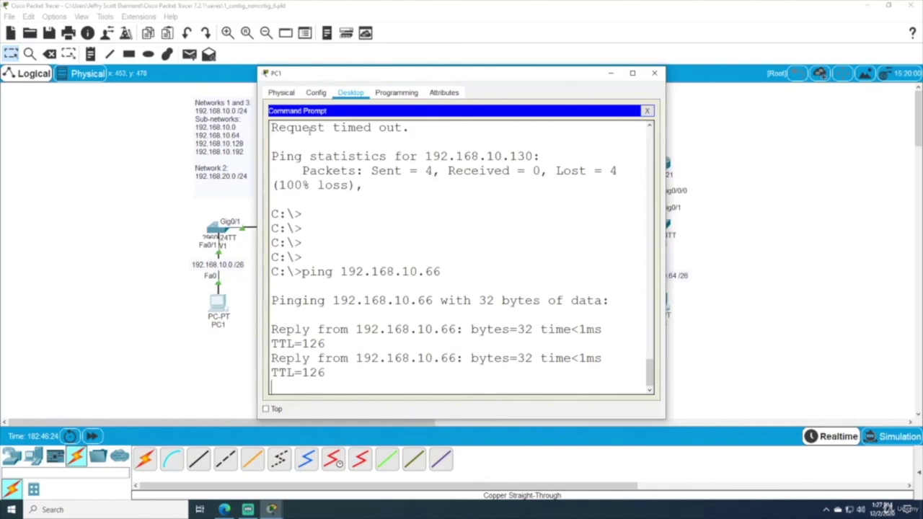
{"action": "left_click_drag", "start_coordinate": [256, 171], "coordinate": [43, 170]}
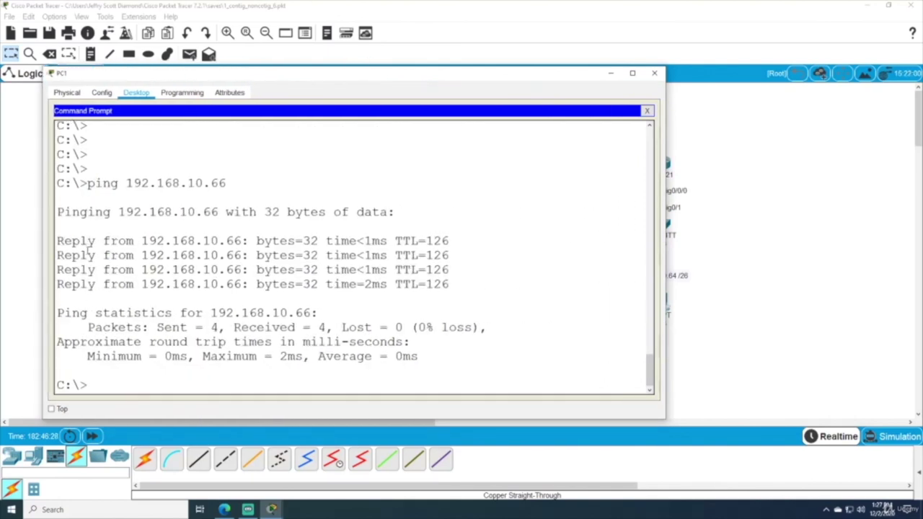
{"action": "left_click", "coordinate": [655, 73]}
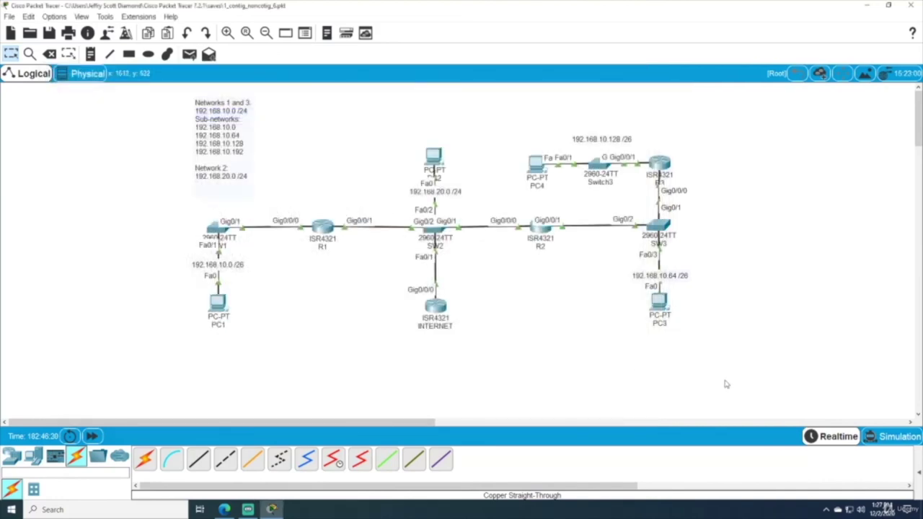
- Open the Command Prompt on PC3, with its window moved clear of PC3 in the topology, and bring up a fresh prompt line
{"action": "left_click", "coordinate": [660, 302]}
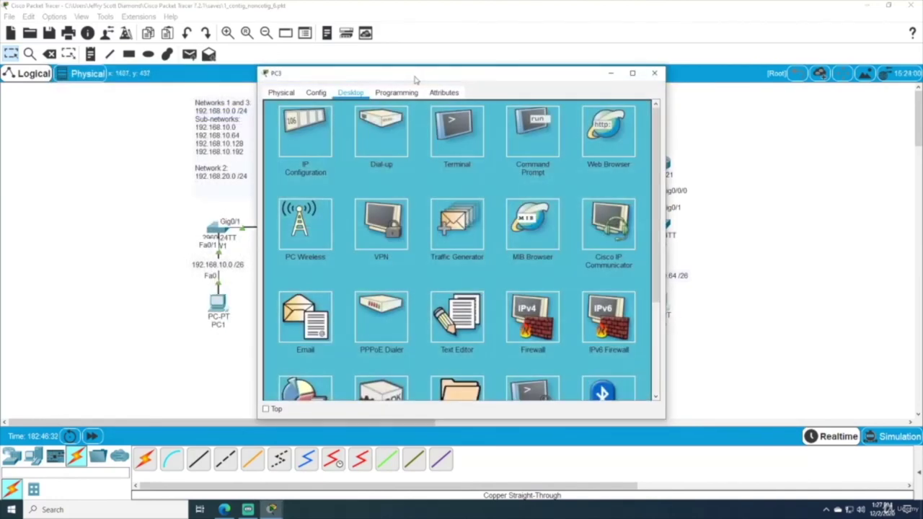
{"action": "left_click_drag", "start_coordinate": [416, 75], "coordinate": [177, 60]}
{"action": "left_click", "coordinate": [310, 130]}
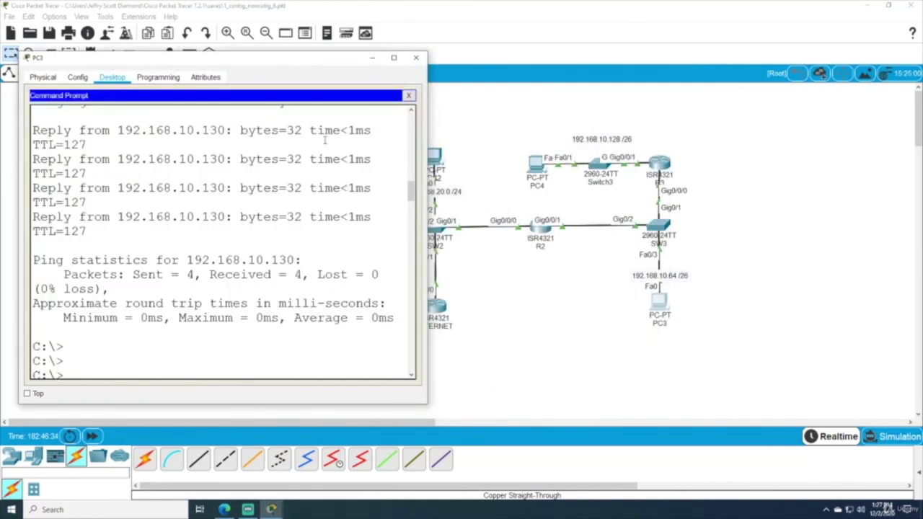
{"action": "key", "text": "Return"}
{"action": "key", "text": "Return"}
{"action": "key", "text": "Return"}
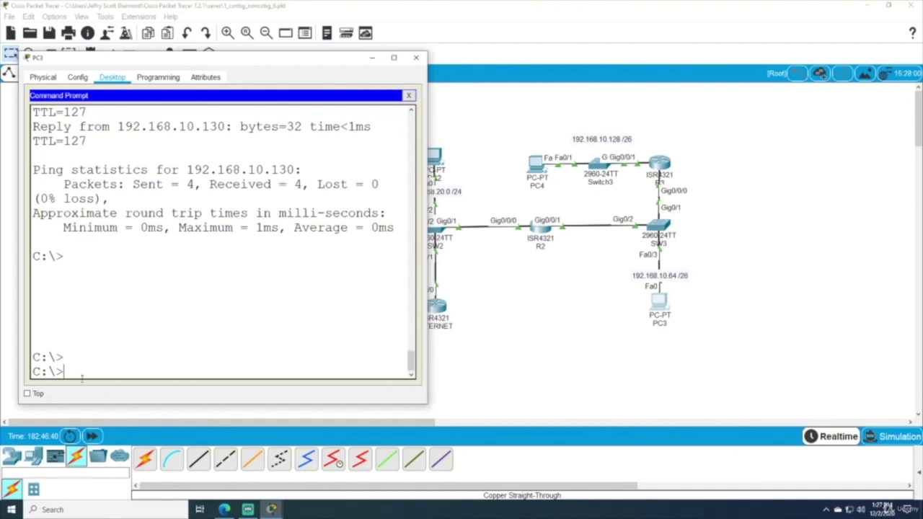
- Ping 192.168.20.3 from PC3, check the topology meanwhile, widen the window to read the replies and close it
{"action": "type", "text": "ping 192.168"}
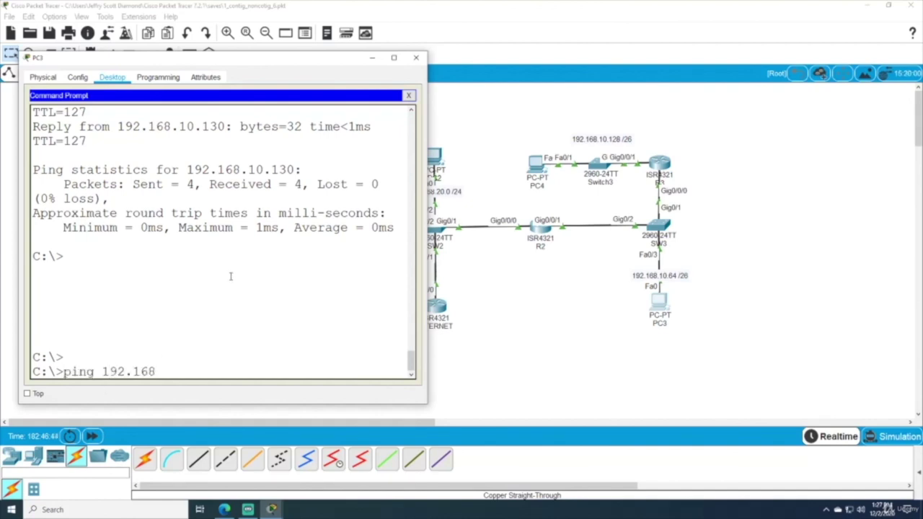
{"action": "type", "text": ".20.3"}
{"action": "left_click_drag", "start_coordinate": [257, 61], "coordinate": [318, 280]}
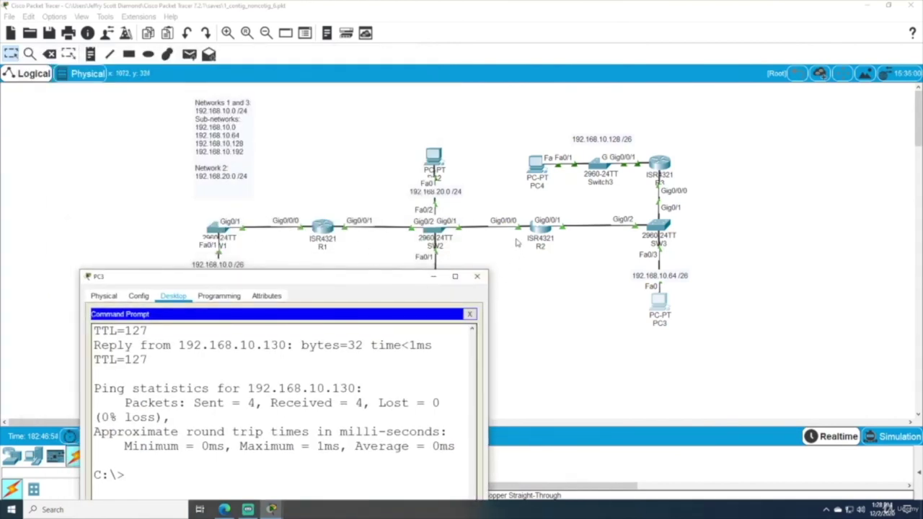
{"action": "left_click_drag", "start_coordinate": [350, 276], "coordinate": [317, 44]}
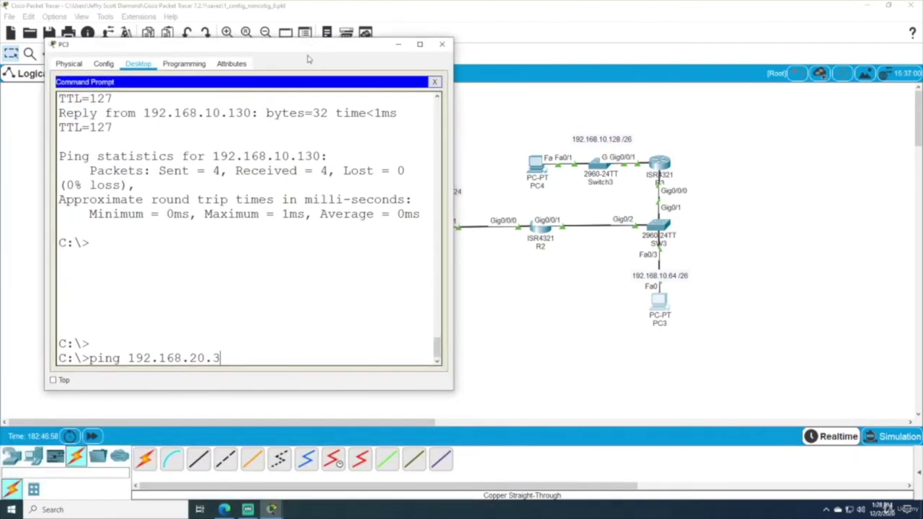
{"action": "key", "text": "Return"}
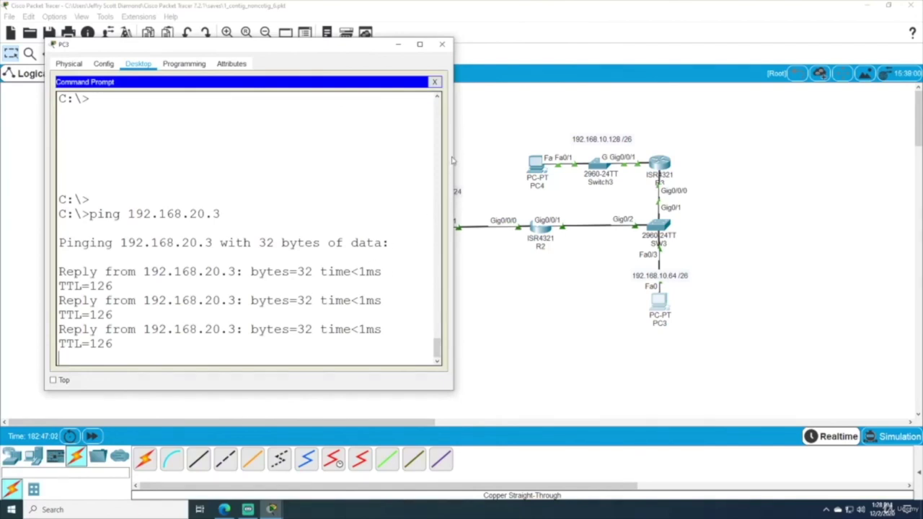
{"action": "left_click_drag", "start_coordinate": [454, 160], "coordinate": [654, 161]}
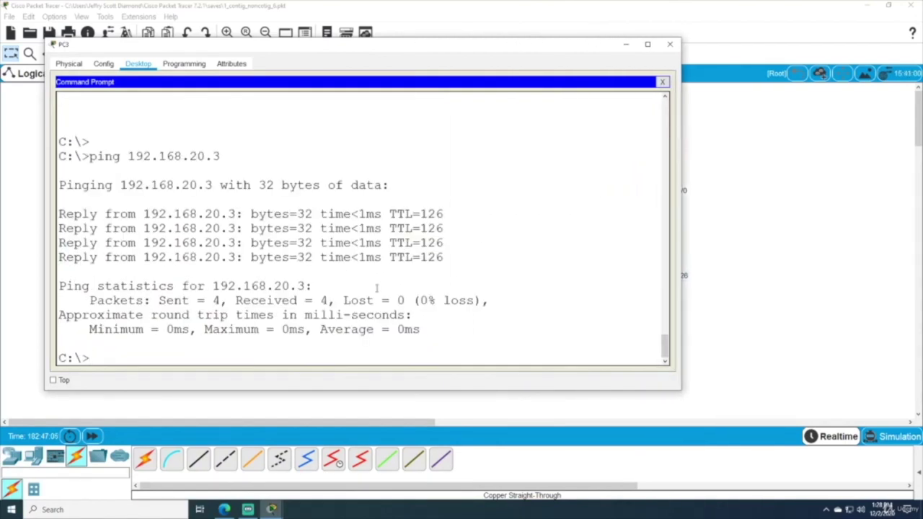
{"action": "left_click", "coordinate": [670, 44]}
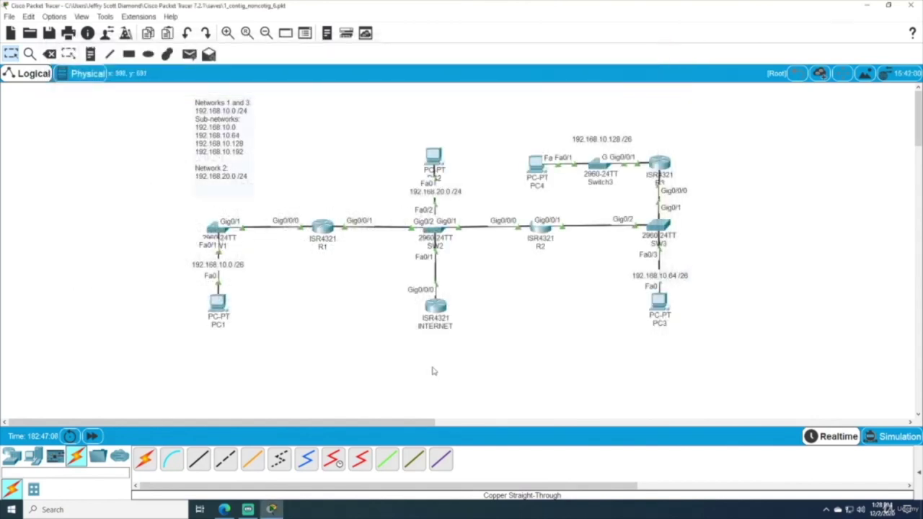